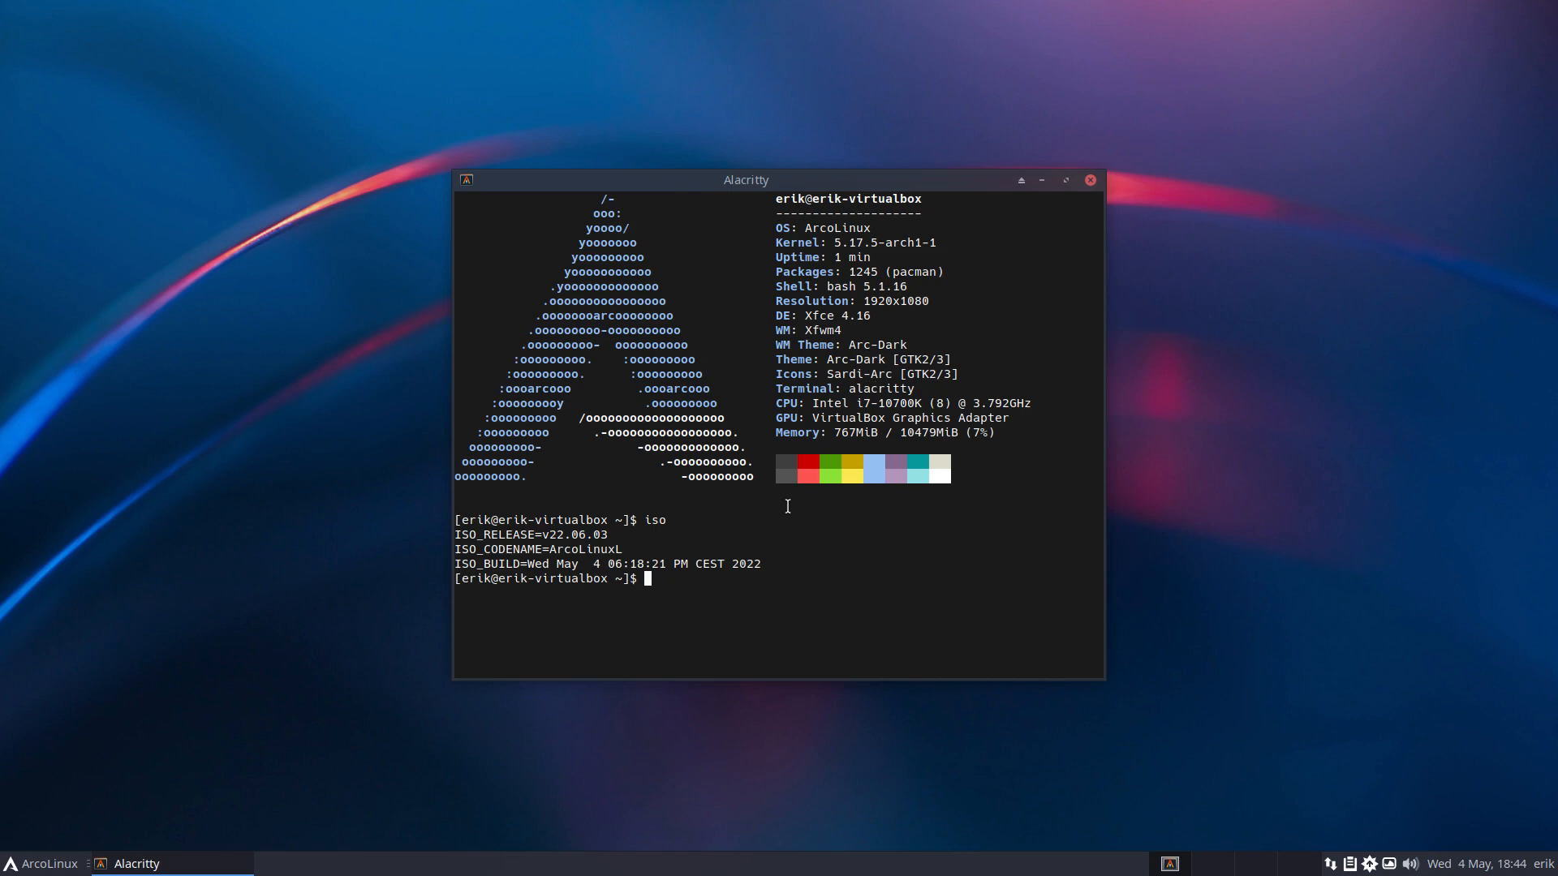
Close Alacritty, search 'arc' in the Whisker Menu, and launch ArchLinux Tweak Tool with the account password.
{"action": "left_click", "coordinate": [1089, 180]}
{"action": "left_click", "coordinate": [50, 864]}
{"action": "type", "text": "arc"}
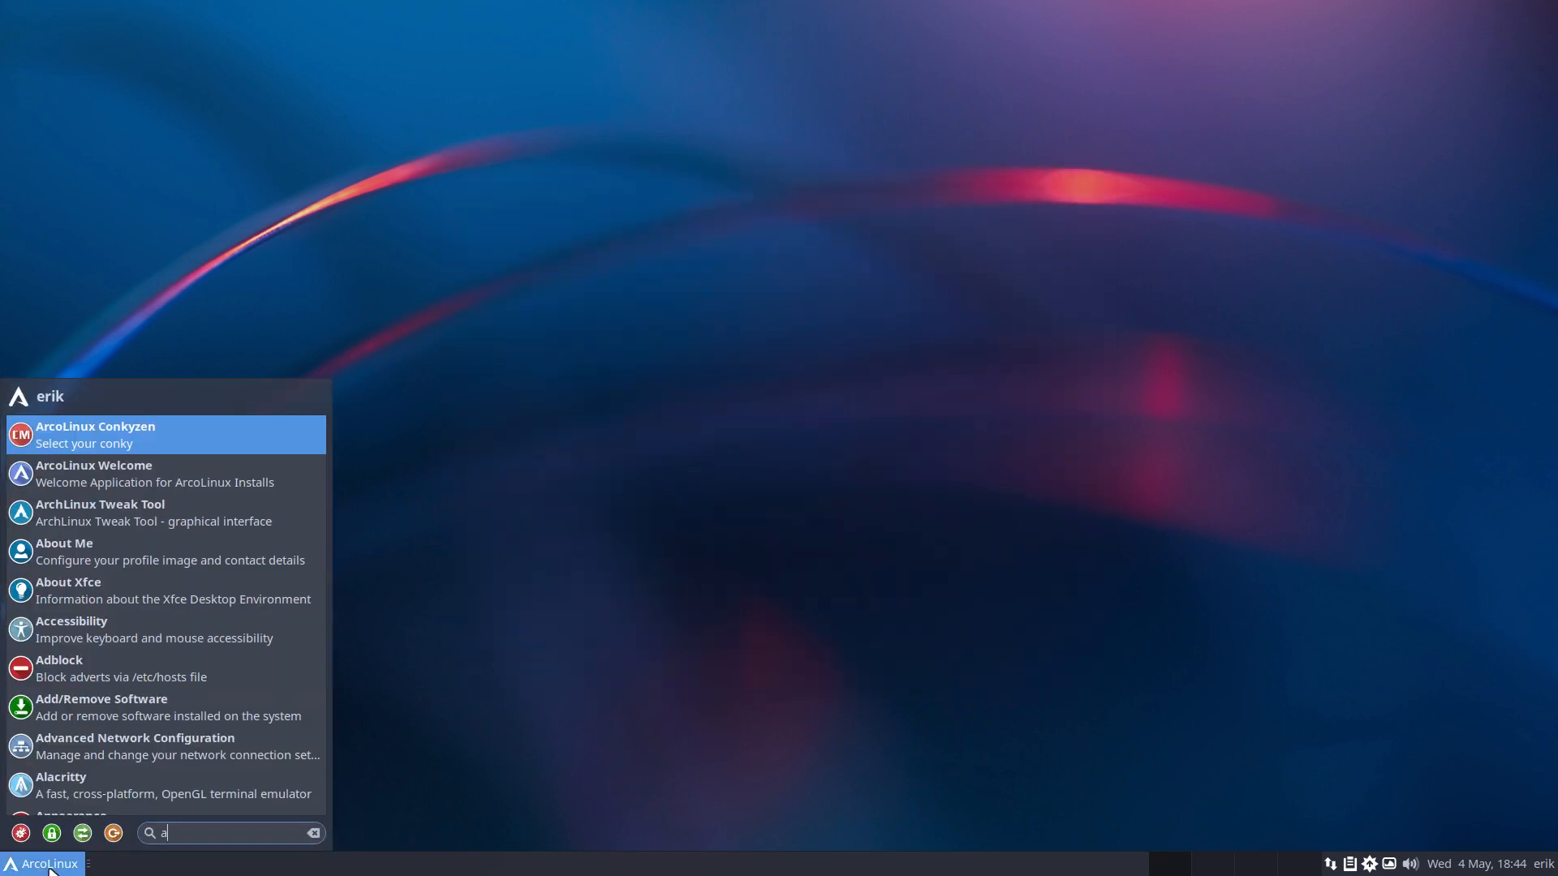
{"action": "left_click", "coordinate": [136, 513]}
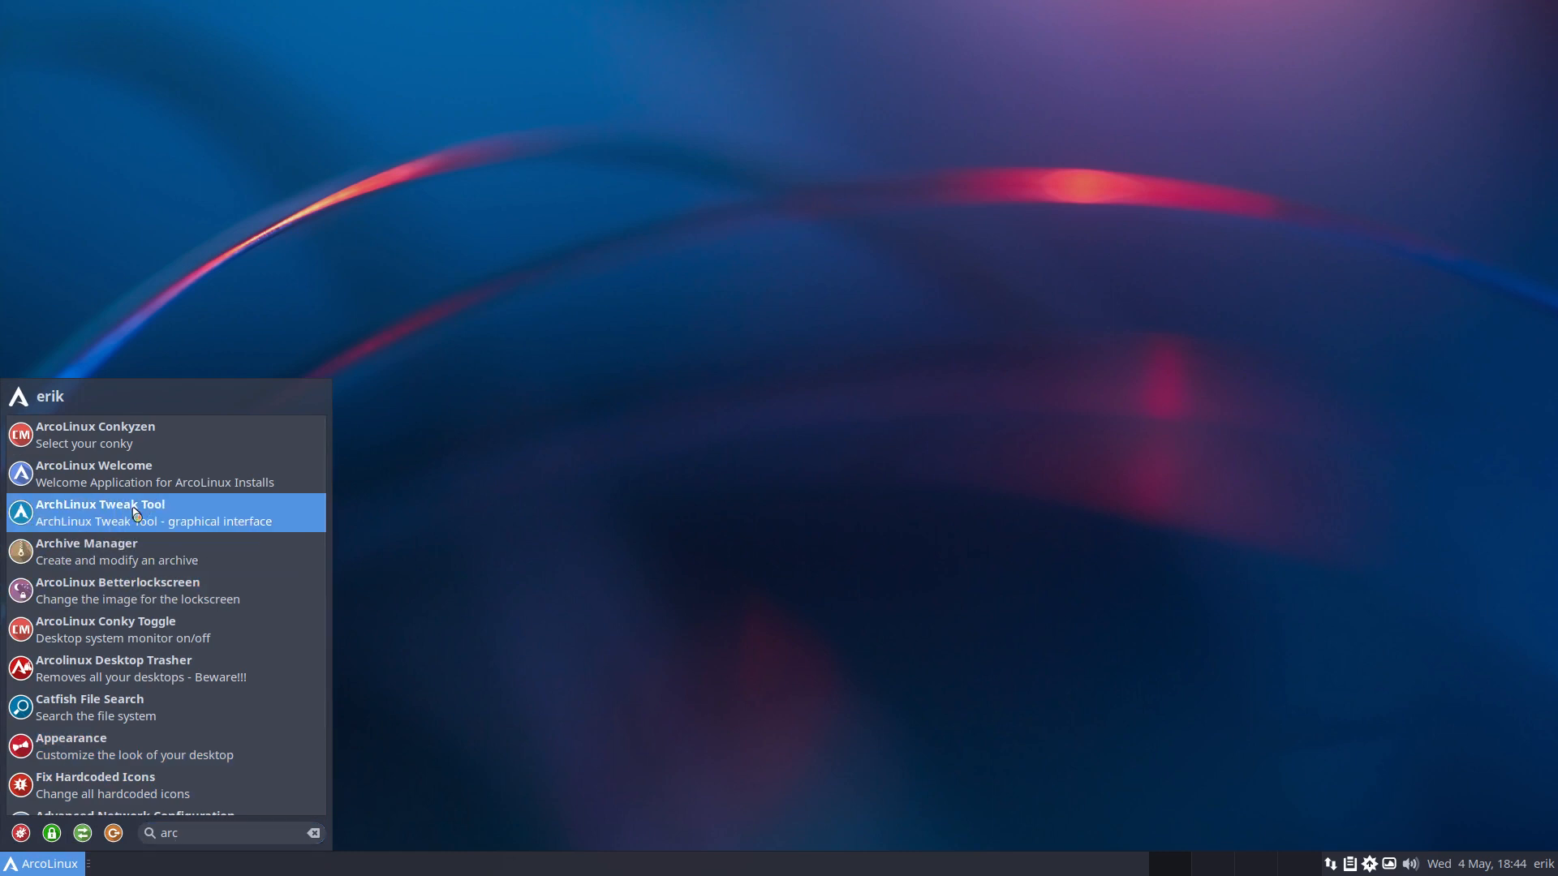
{"action": "type", "text": "•••"}
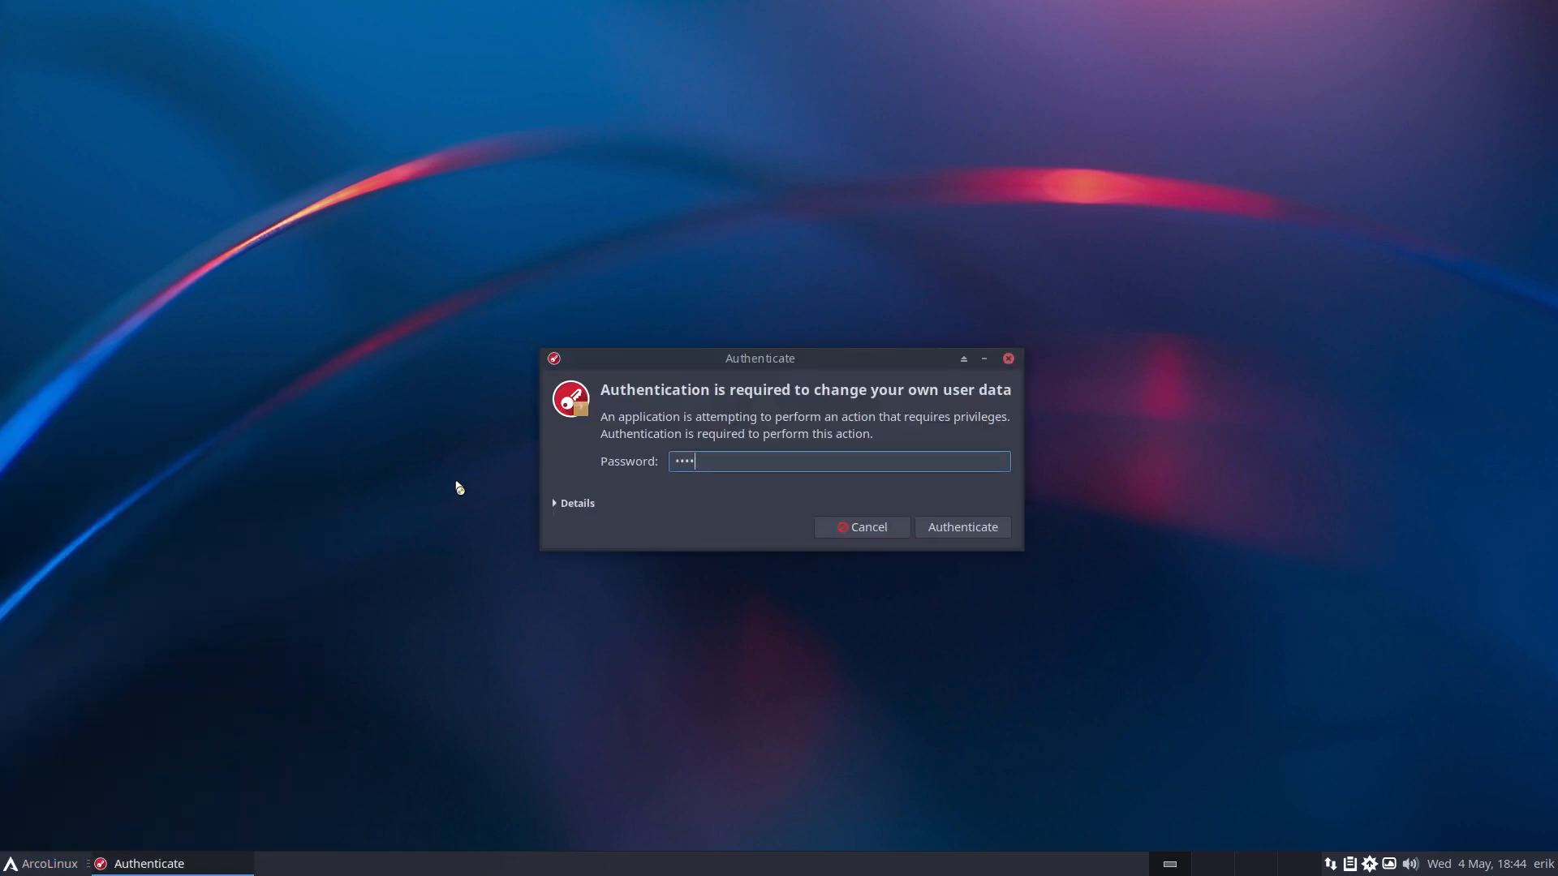
{"action": "key", "text": "Return"}
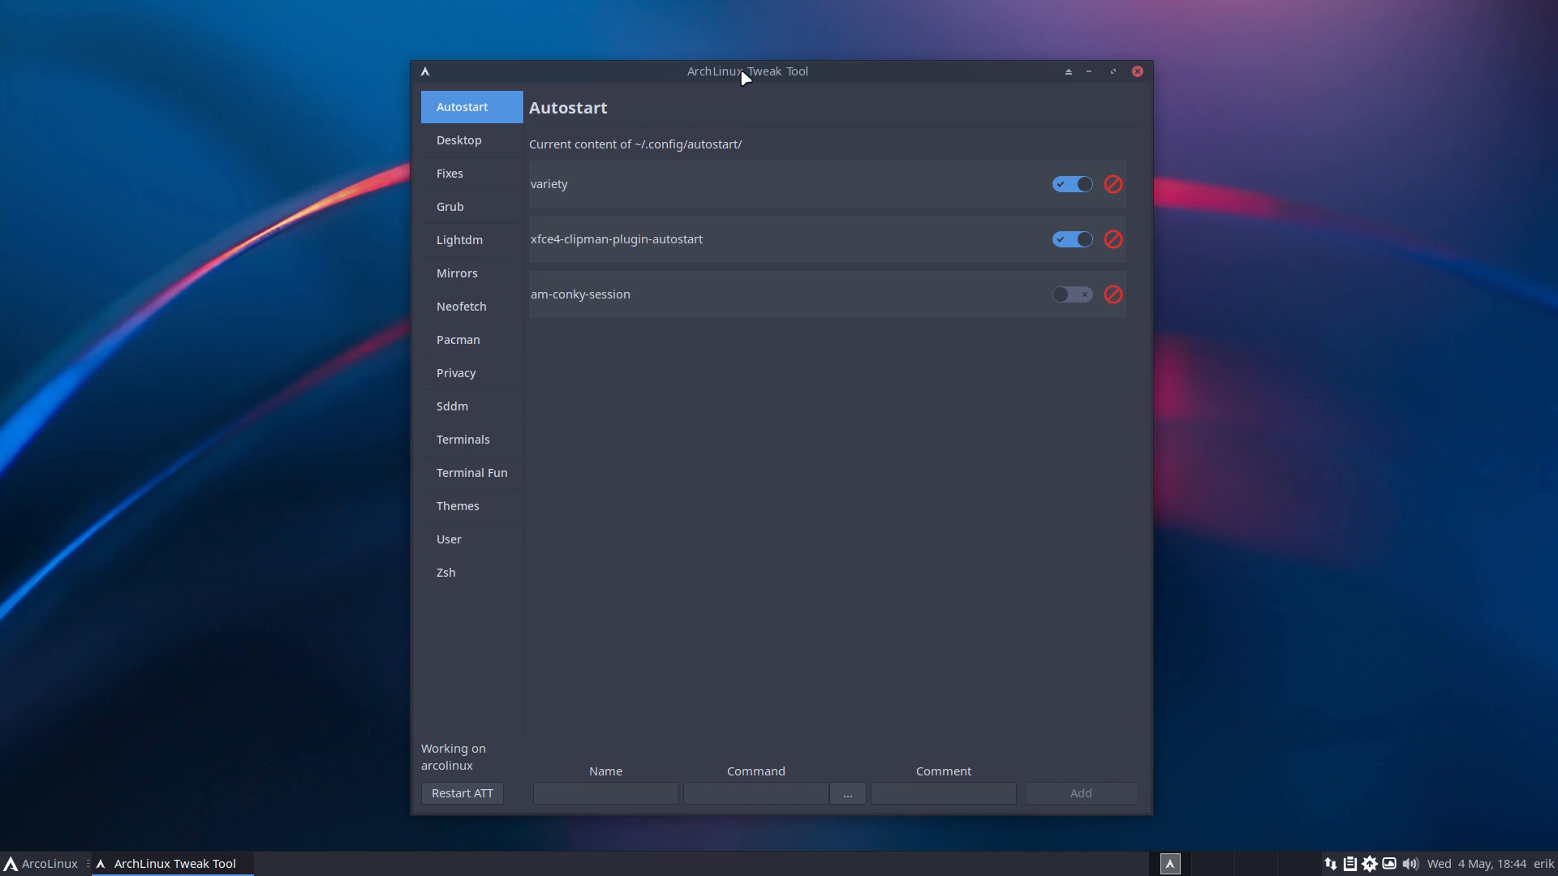
Move the Tweak Tool window to the right side of the desktop and open a file manager on home.
{"action": "left_click_drag", "start_coordinate": [743, 72], "coordinate": [727, 59]}
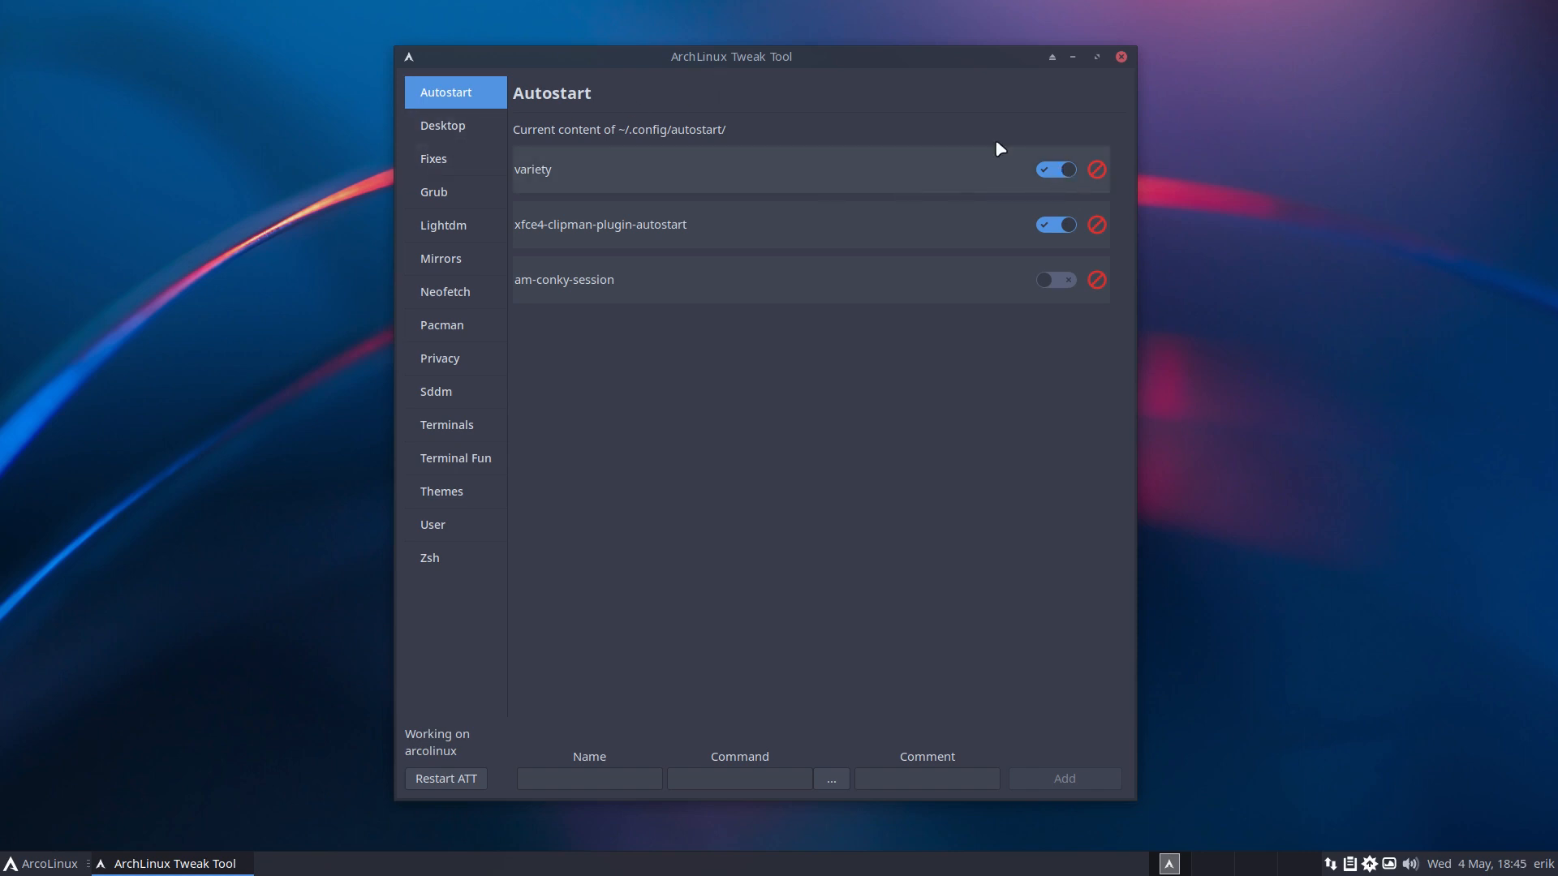
{"action": "left_click_drag", "start_coordinate": [932, 65], "coordinate": [1243, 55]}
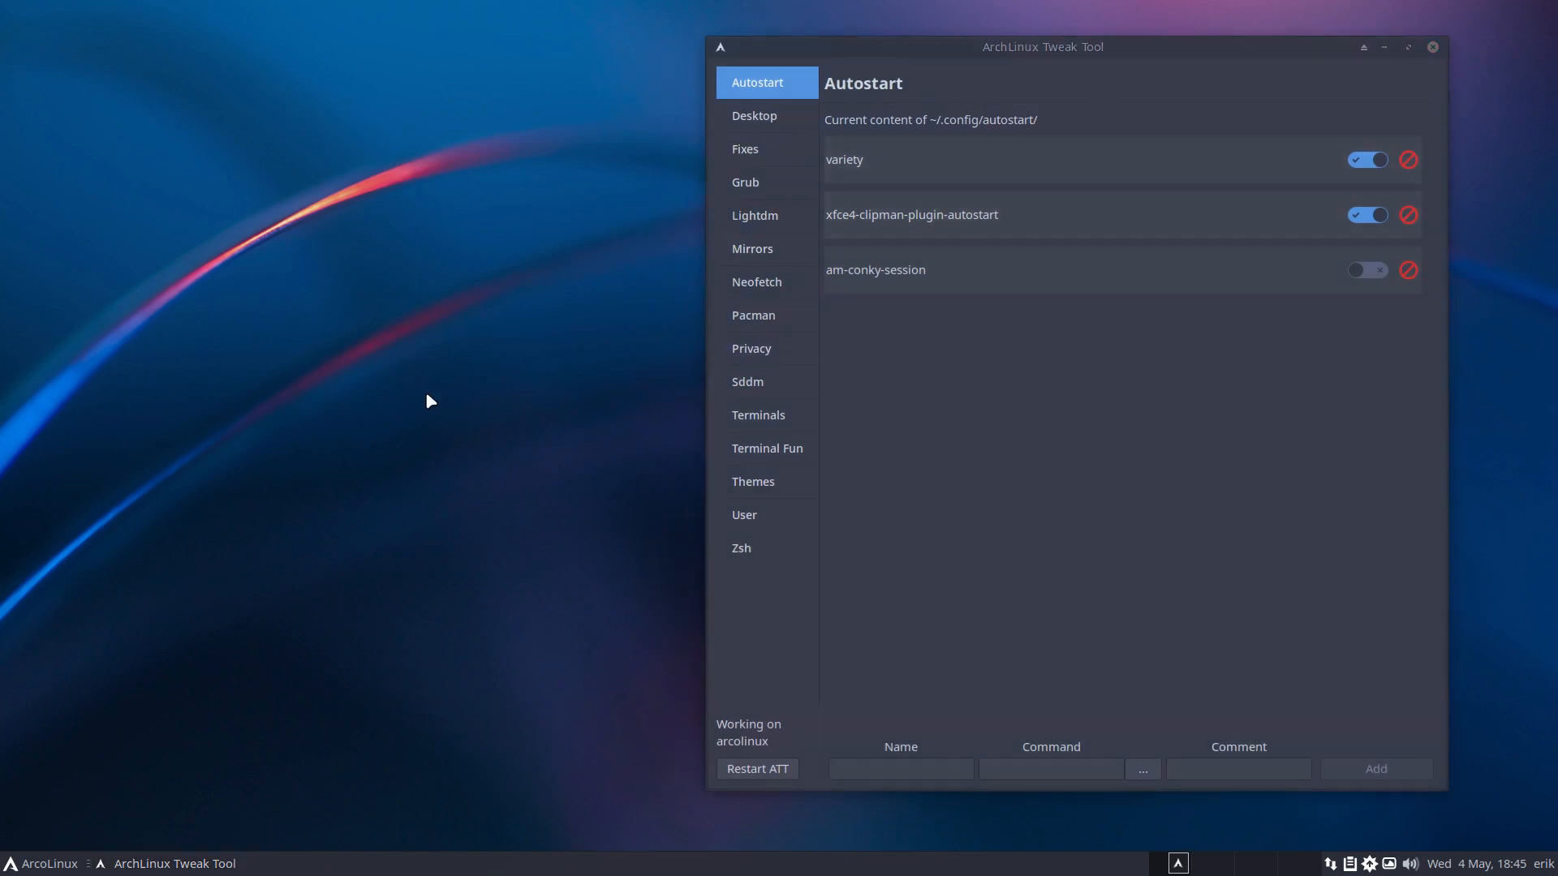
{"action": "key", "text": "super+shift+Return"}
Show hidden files and open ~/.config/autostart, inspecting its three .desktop files such as variety.desktop.
{"action": "key", "text": "ctrl+h"}
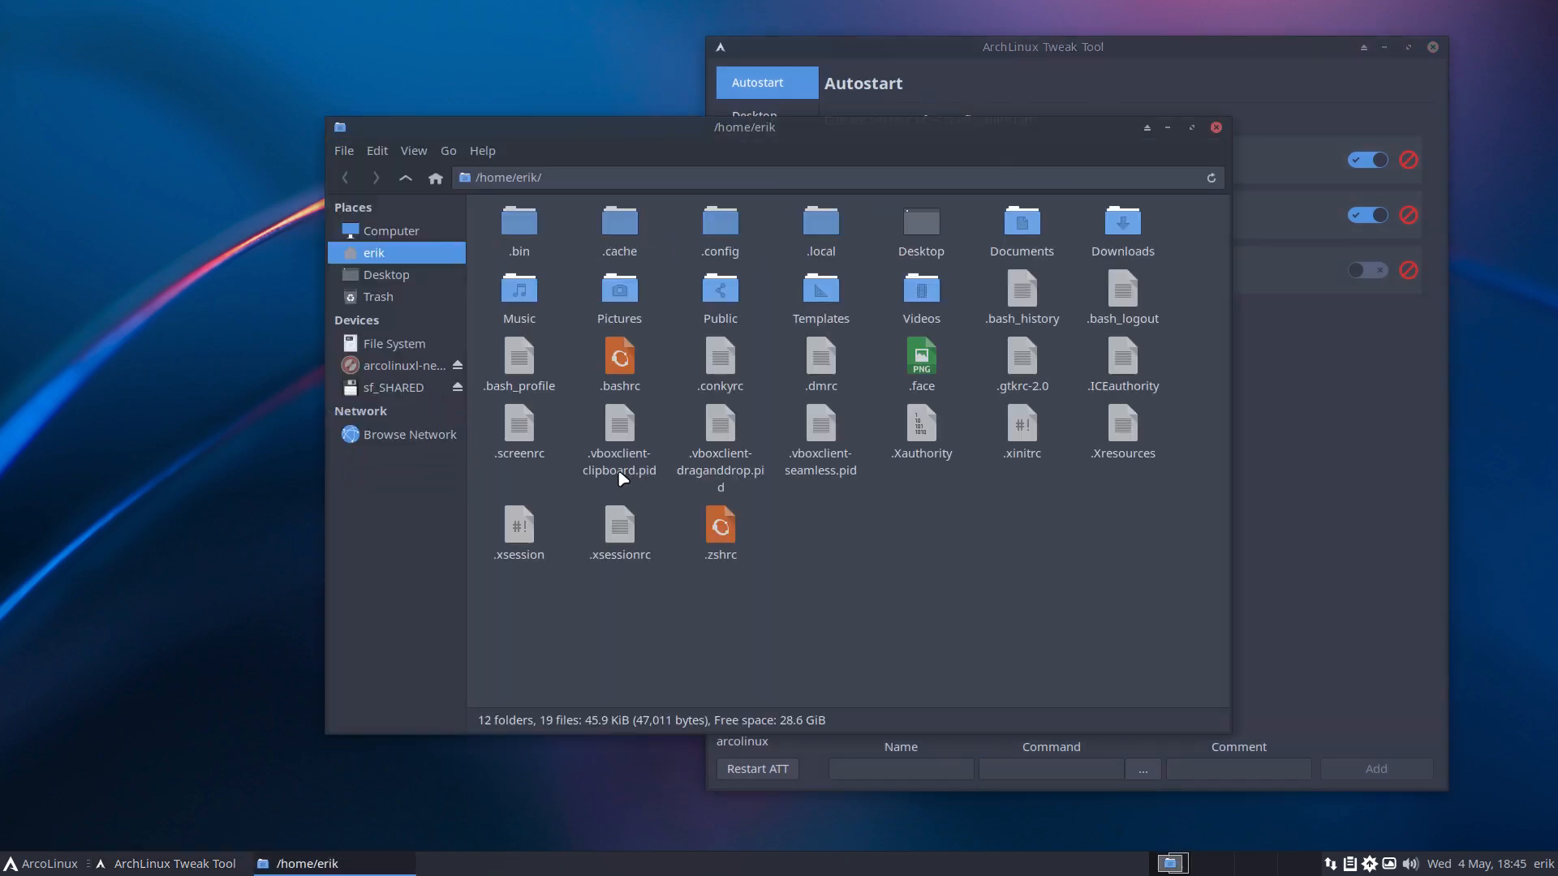
{"action": "double_click", "coordinate": [729, 230]}
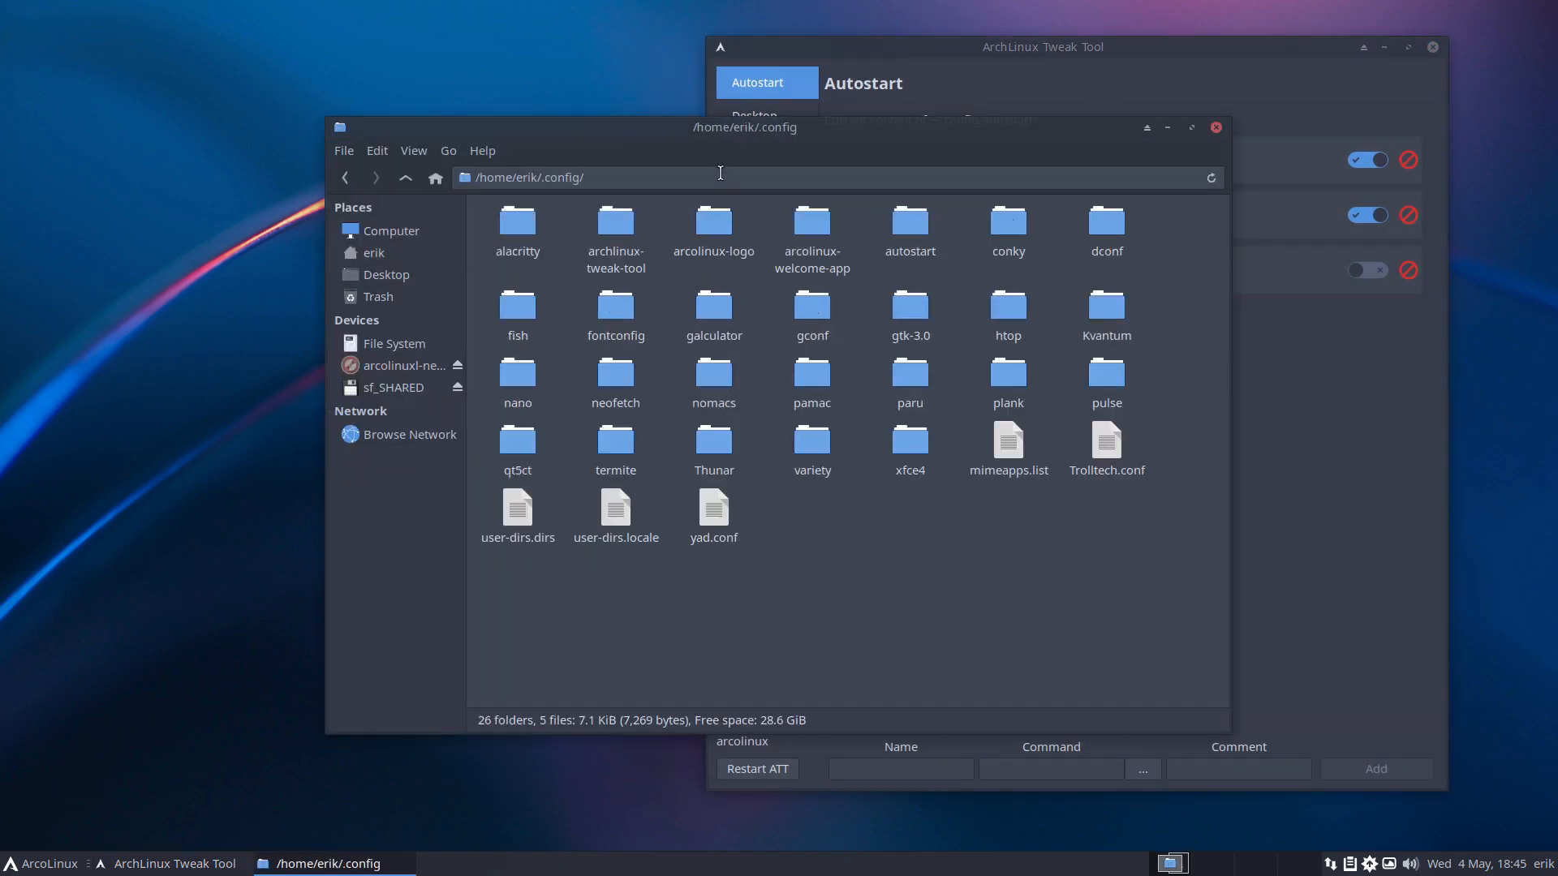
{"action": "left_click_drag", "start_coordinate": [717, 147], "coordinate": [2, 3]}
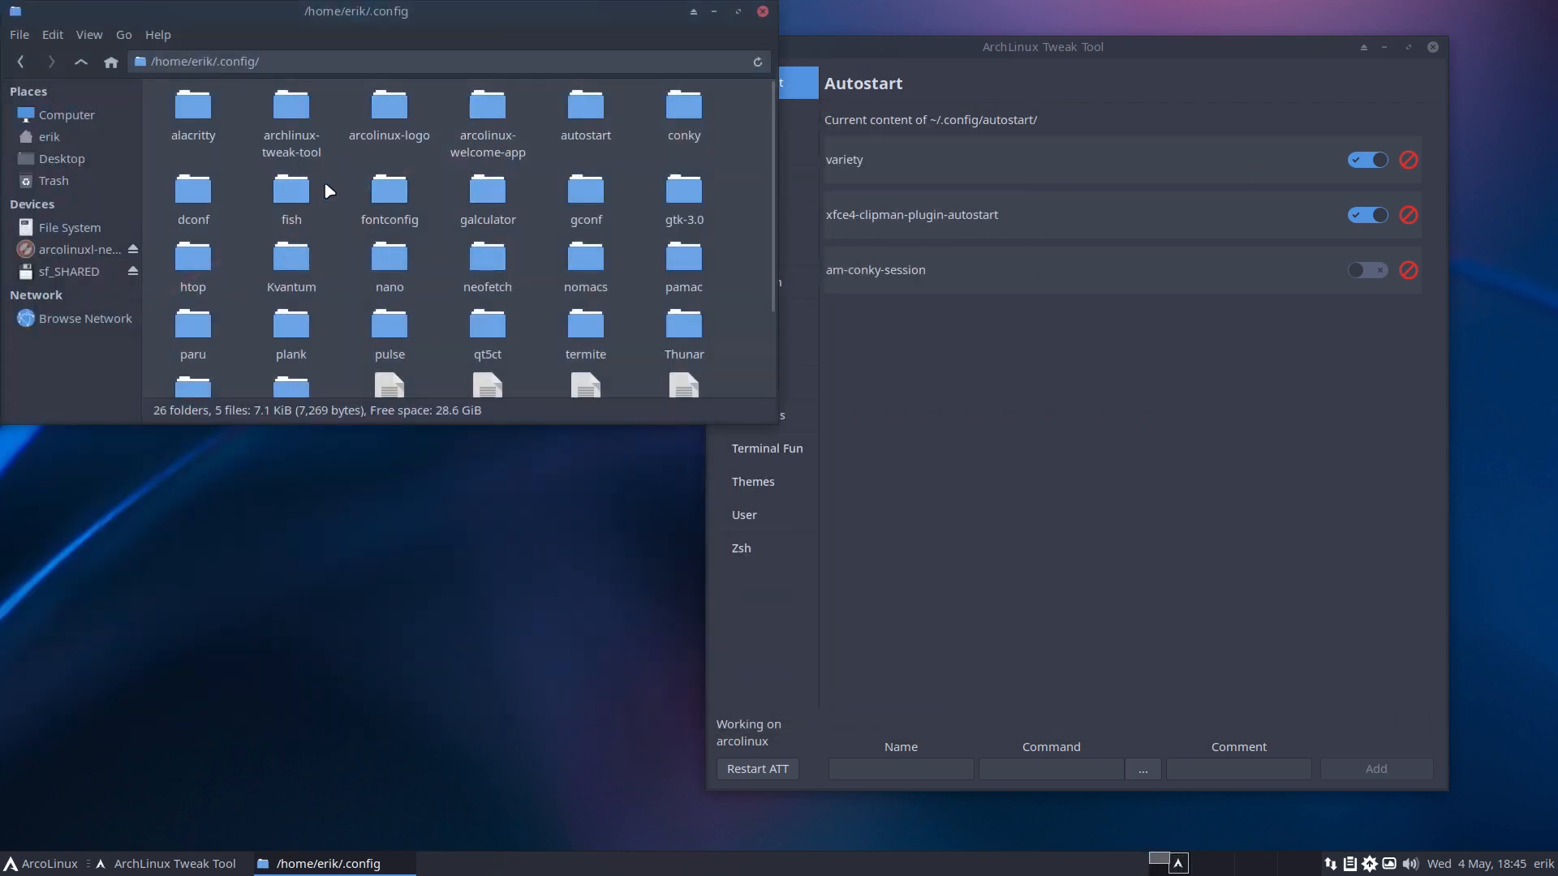
{"action": "double_click", "coordinate": [585, 110]}
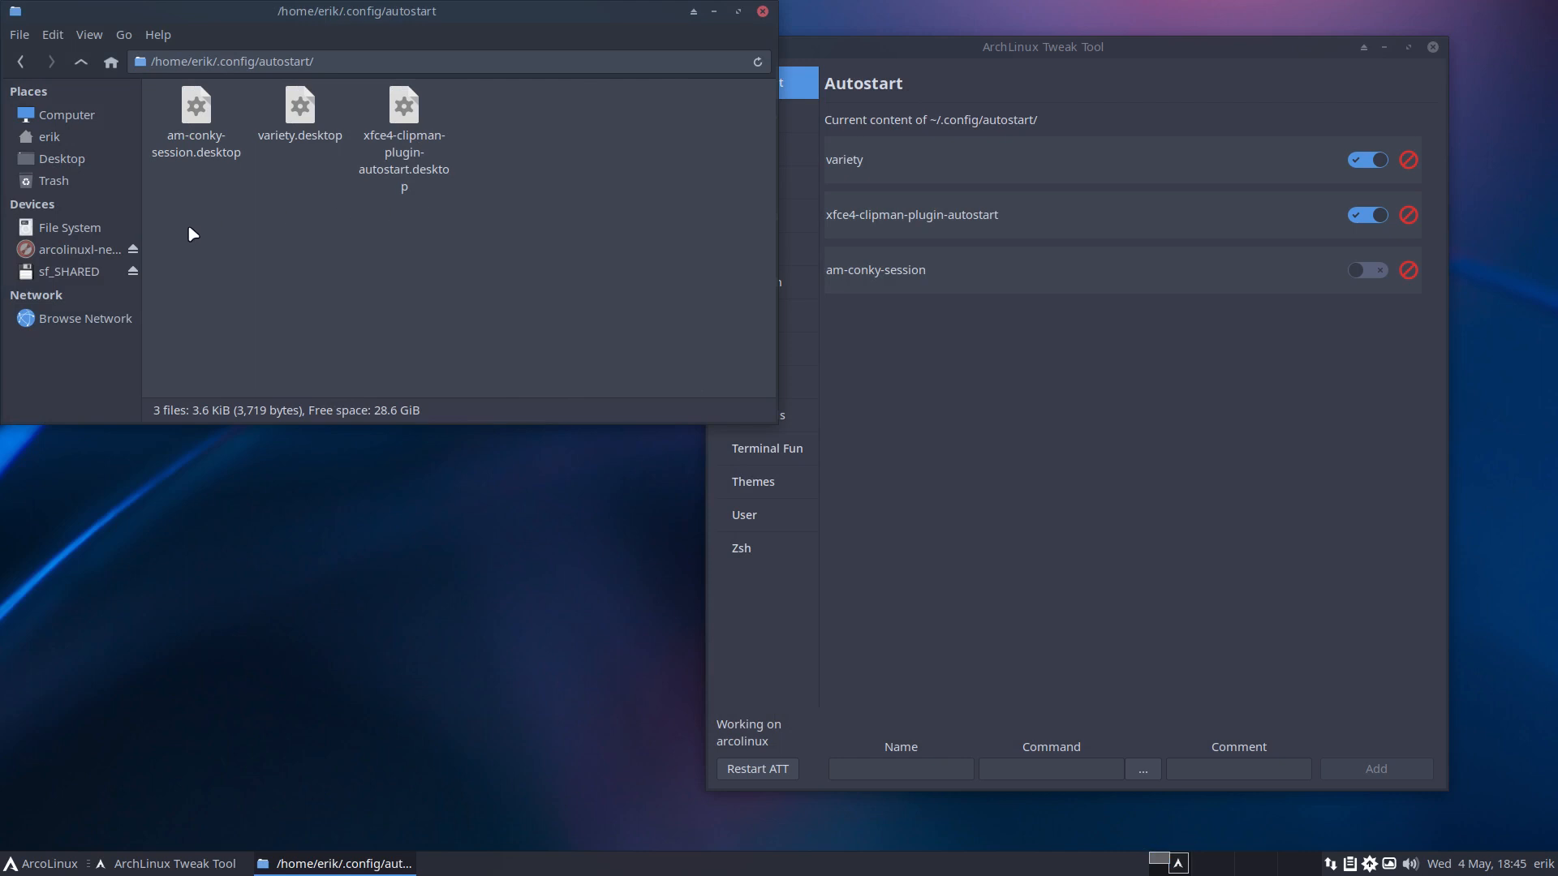
{"action": "left_click_drag", "start_coordinate": [193, 234], "coordinate": [451, 122]}
{"action": "left_click", "coordinate": [428, 299]}
{"action": "left_click", "coordinate": [312, 112]}
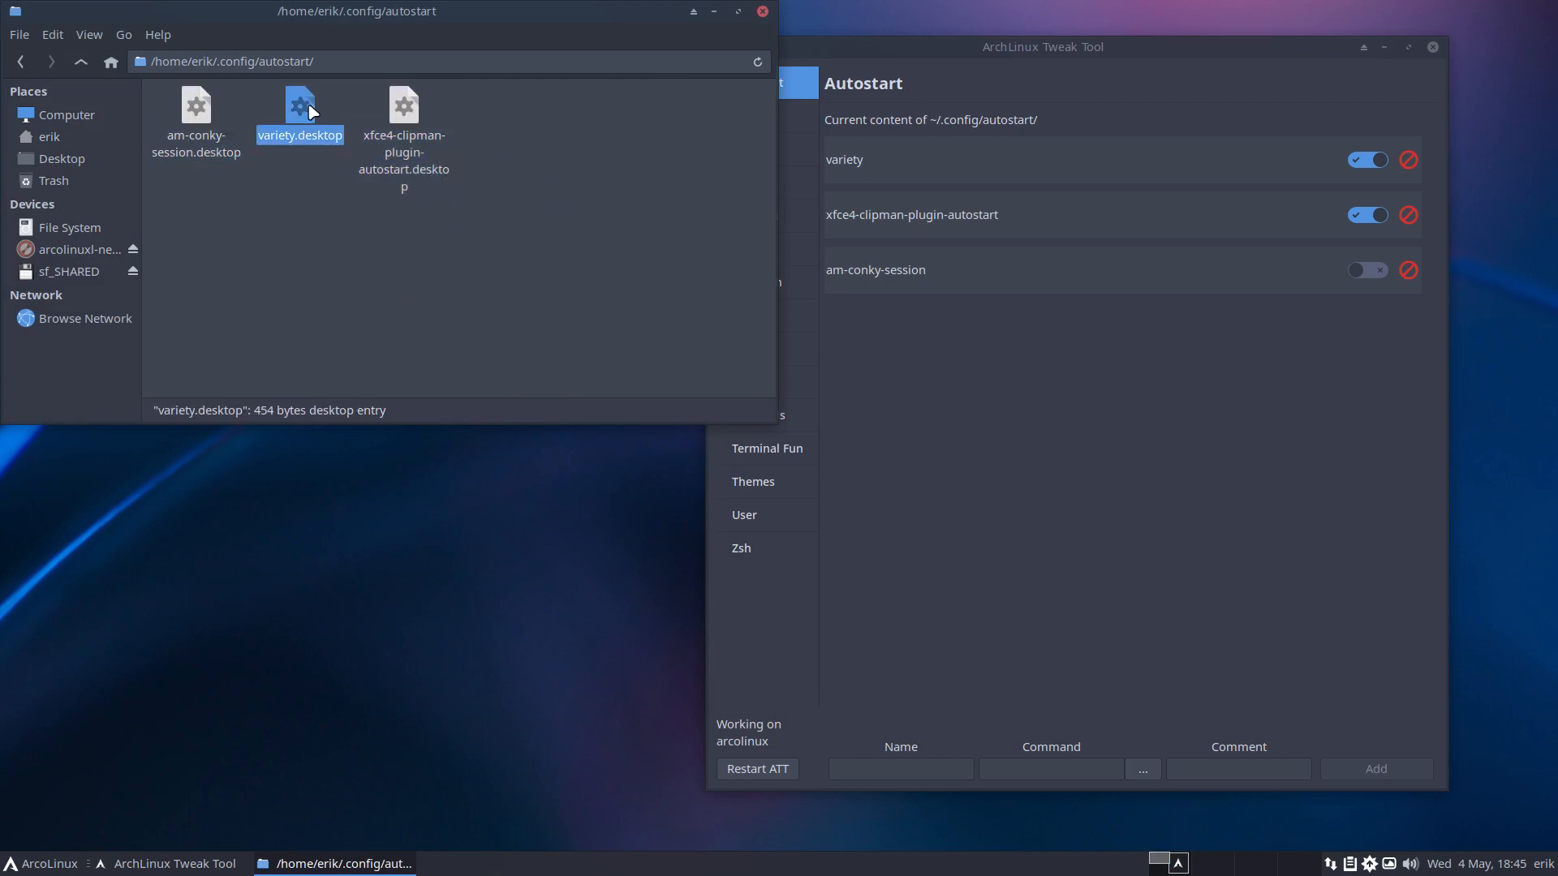
Browse to /usr/share/applications and select atom.desktop to copy.
{"action": "left_click", "coordinate": [98, 235]}
{"action": "double_click", "coordinate": [399, 242]}
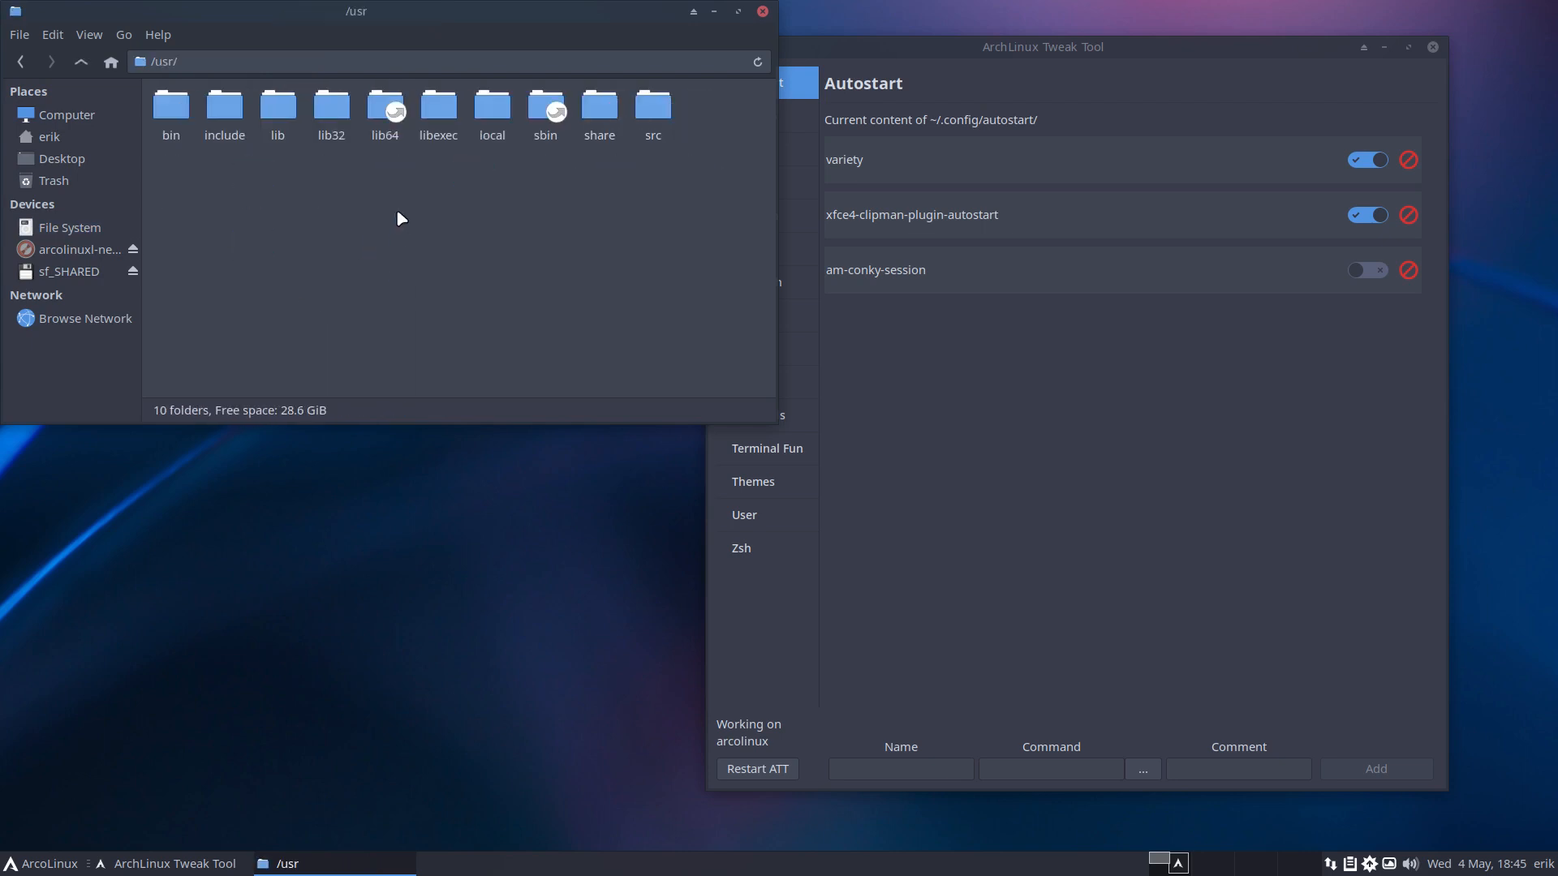
{"action": "double_click", "coordinate": [587, 119]}
{"action": "double_click", "coordinate": [609, 170]}
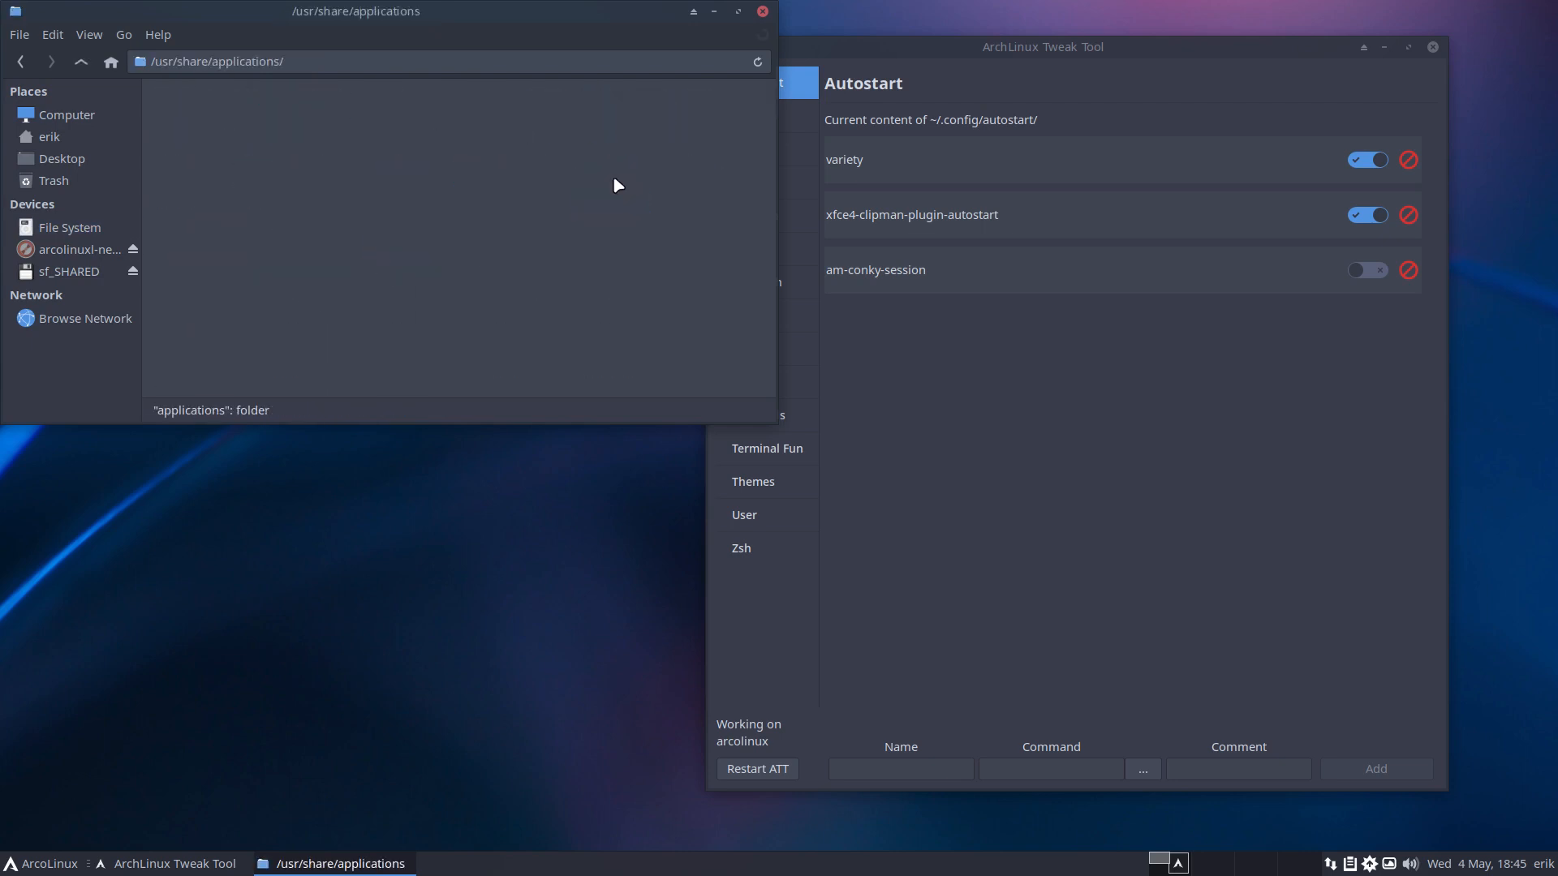
{"action": "left_click", "coordinate": [523, 231]}
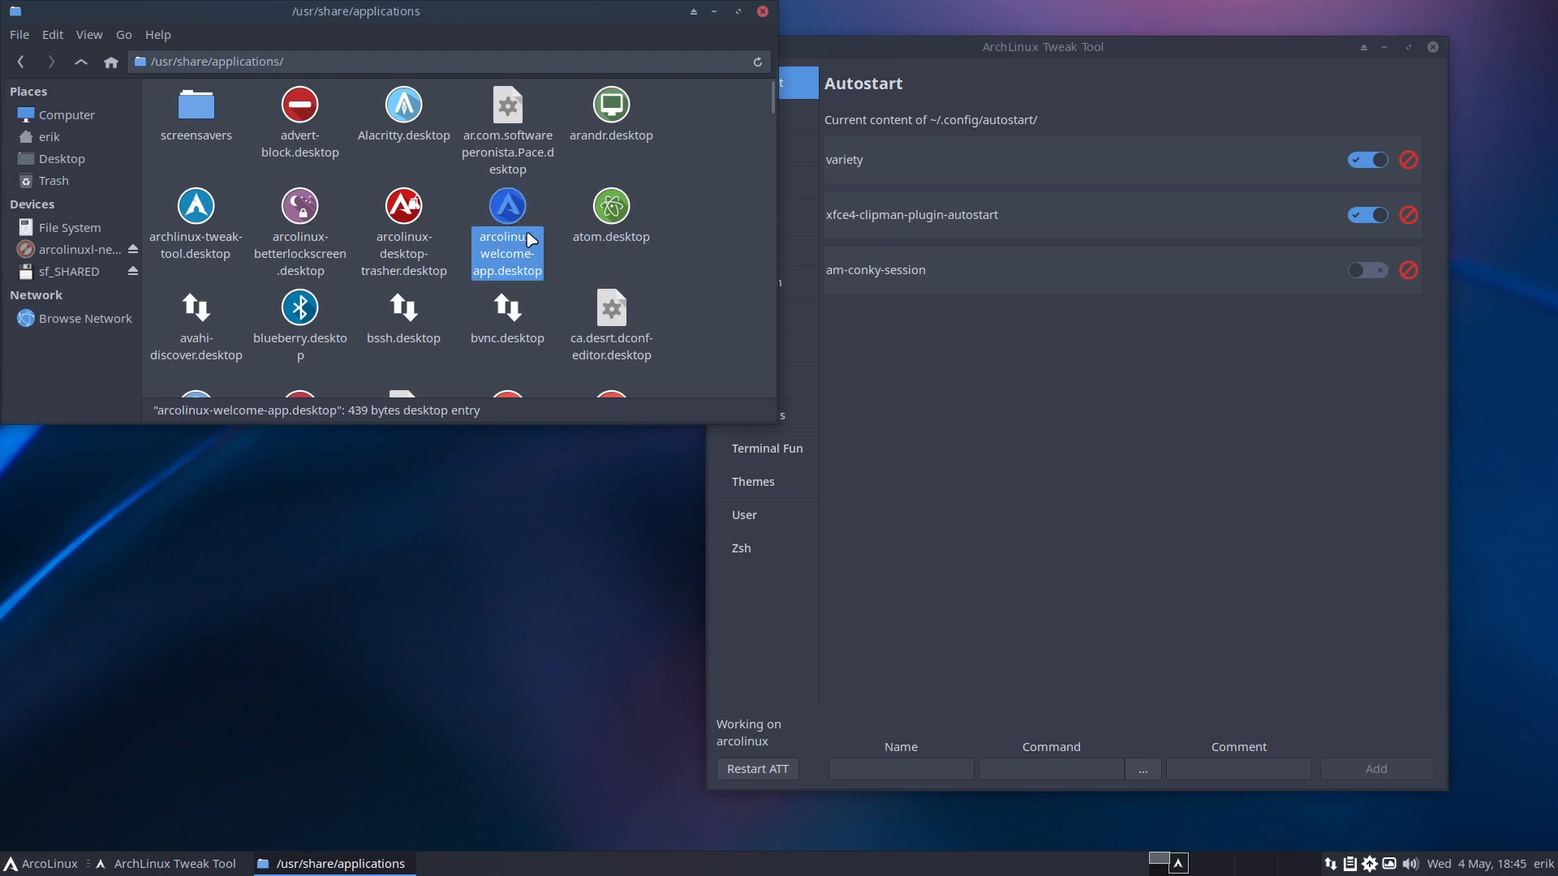
{"action": "left_click", "coordinate": [611, 210]}
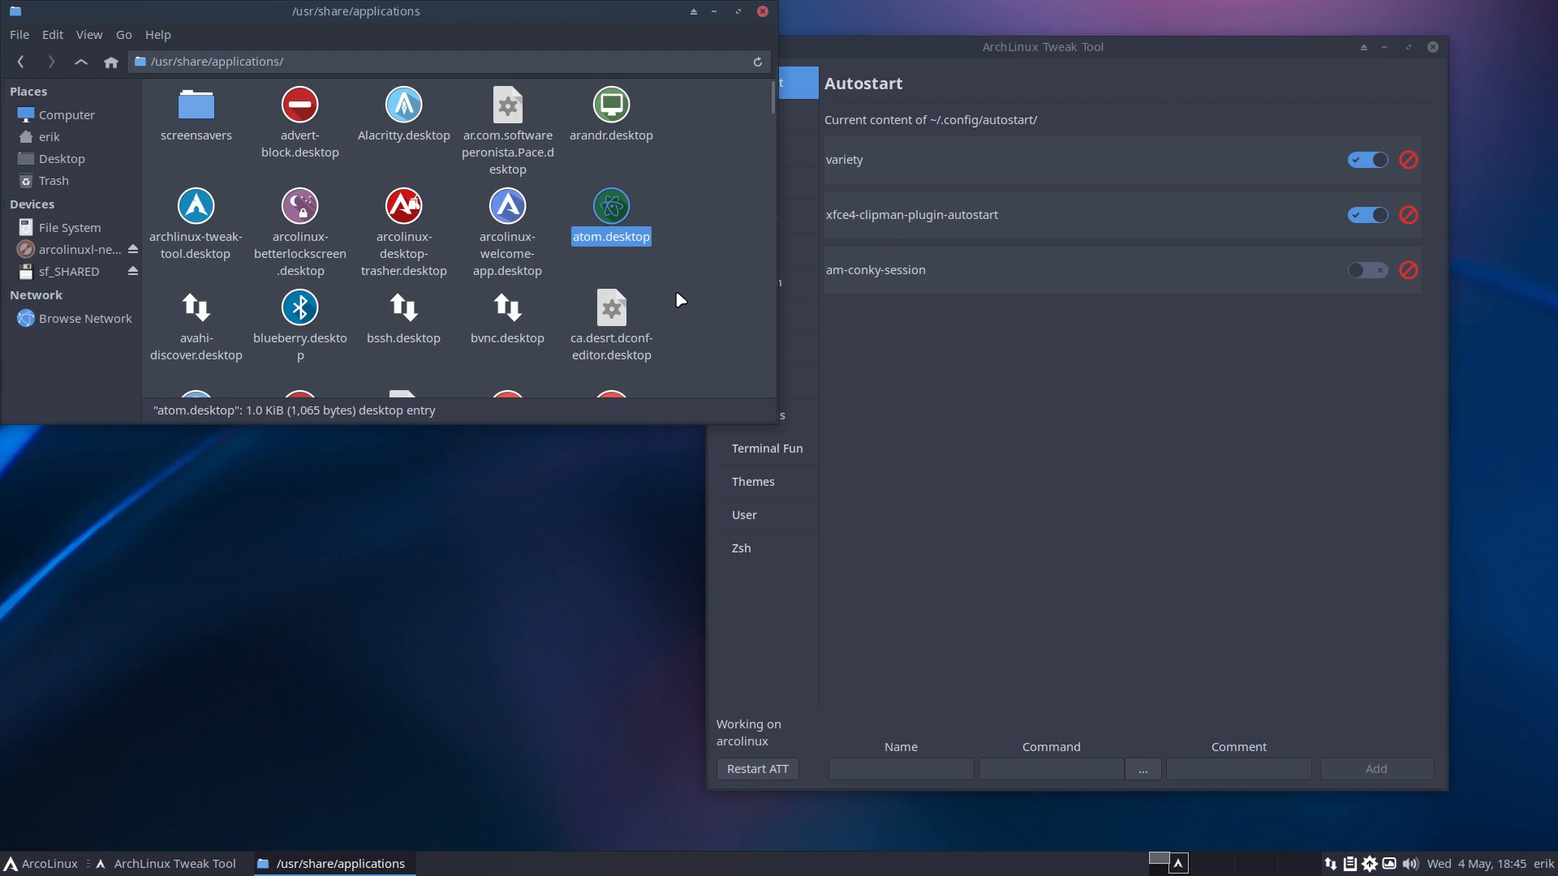
Paste atom.desktop into the autostart folder, then delete it again and return to the Tweak Tool.
{"action": "left_click", "coordinate": [21, 62]}
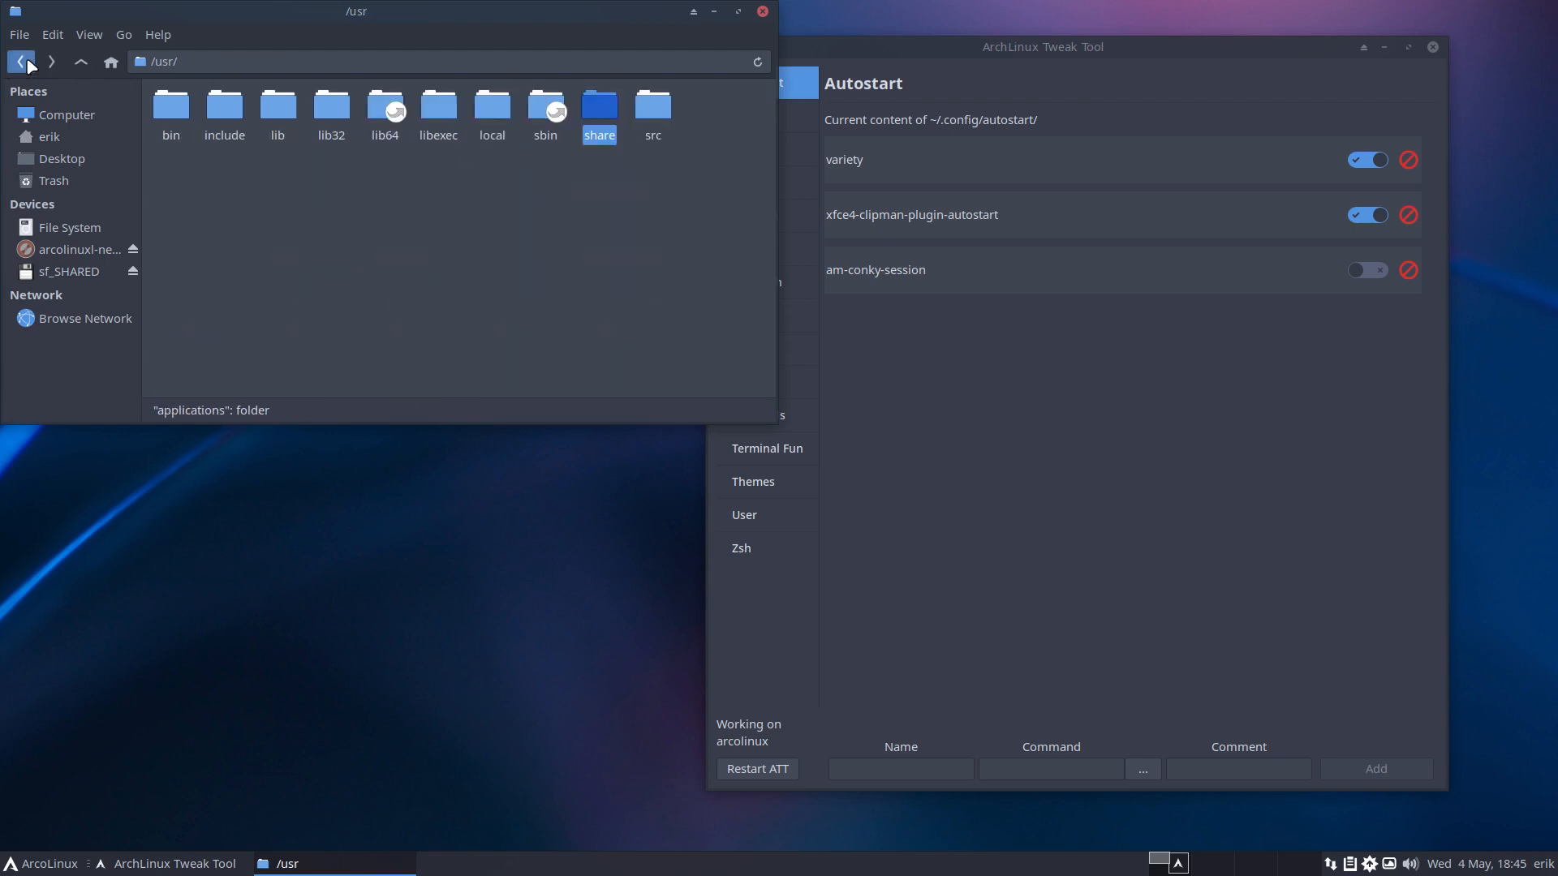
{"action": "left_click", "coordinate": [21, 62]}
{"action": "left_click", "coordinate": [21, 62]}
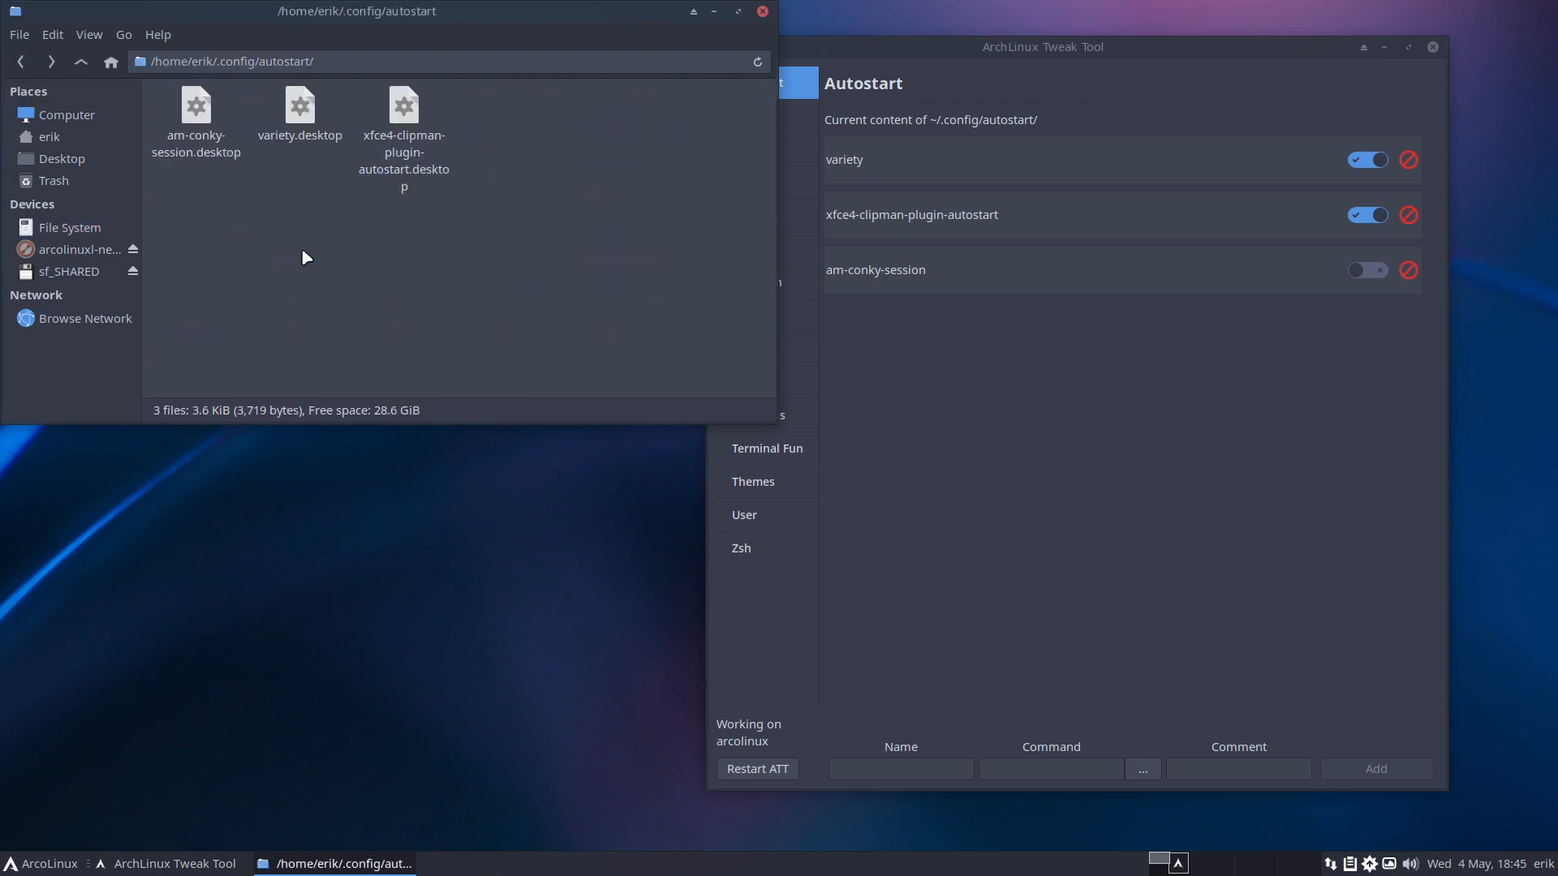
{"action": "key", "text": "ctrl+v"}
{"action": "left_click", "coordinate": [362, 243]}
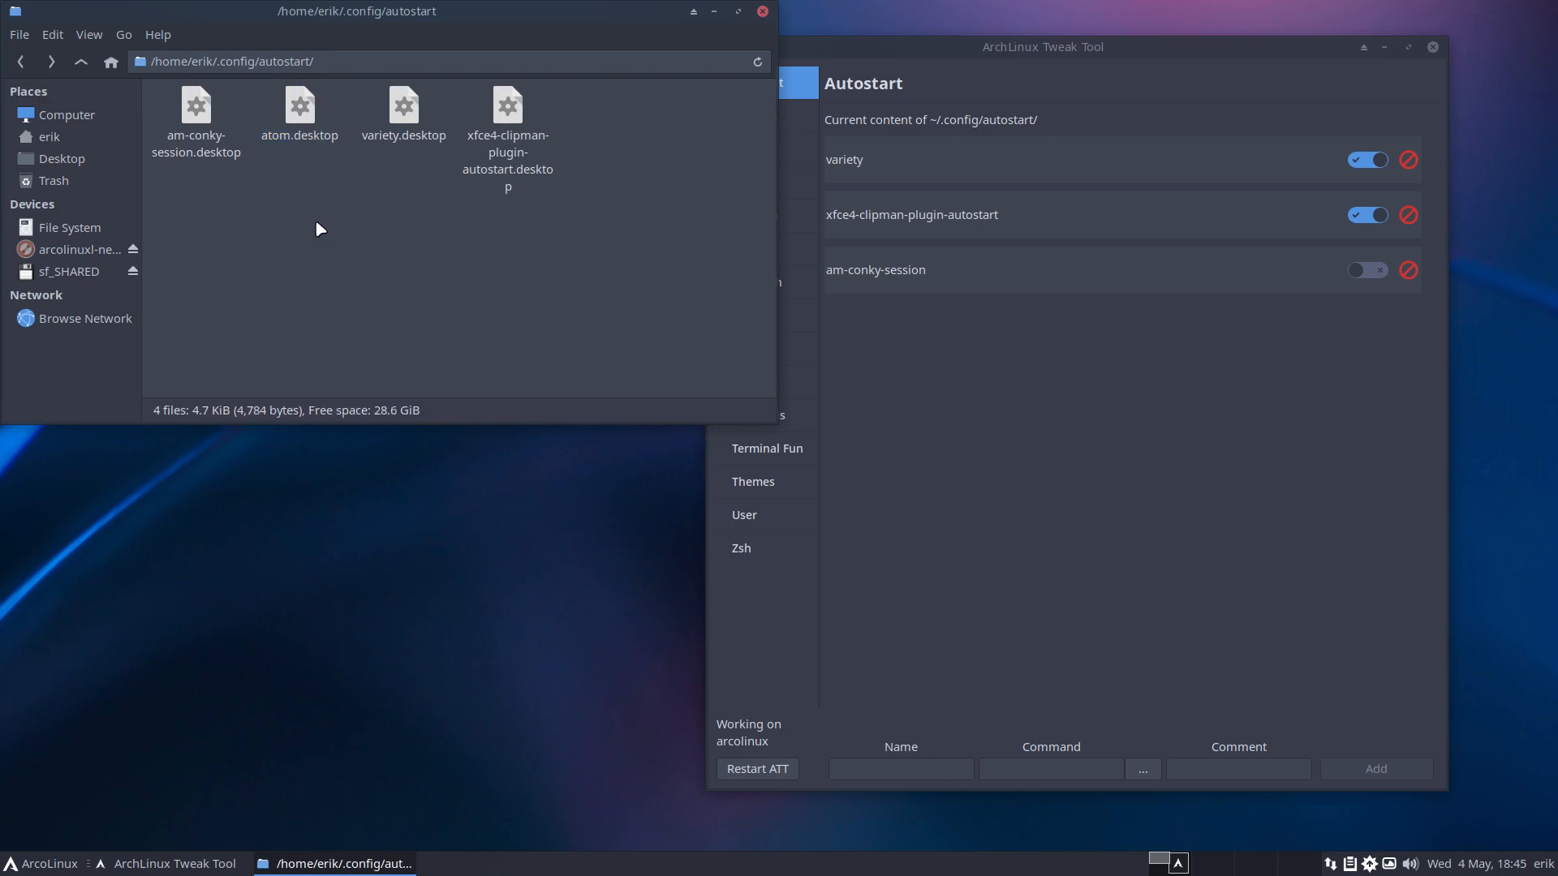
{"action": "left_click", "coordinate": [309, 124]}
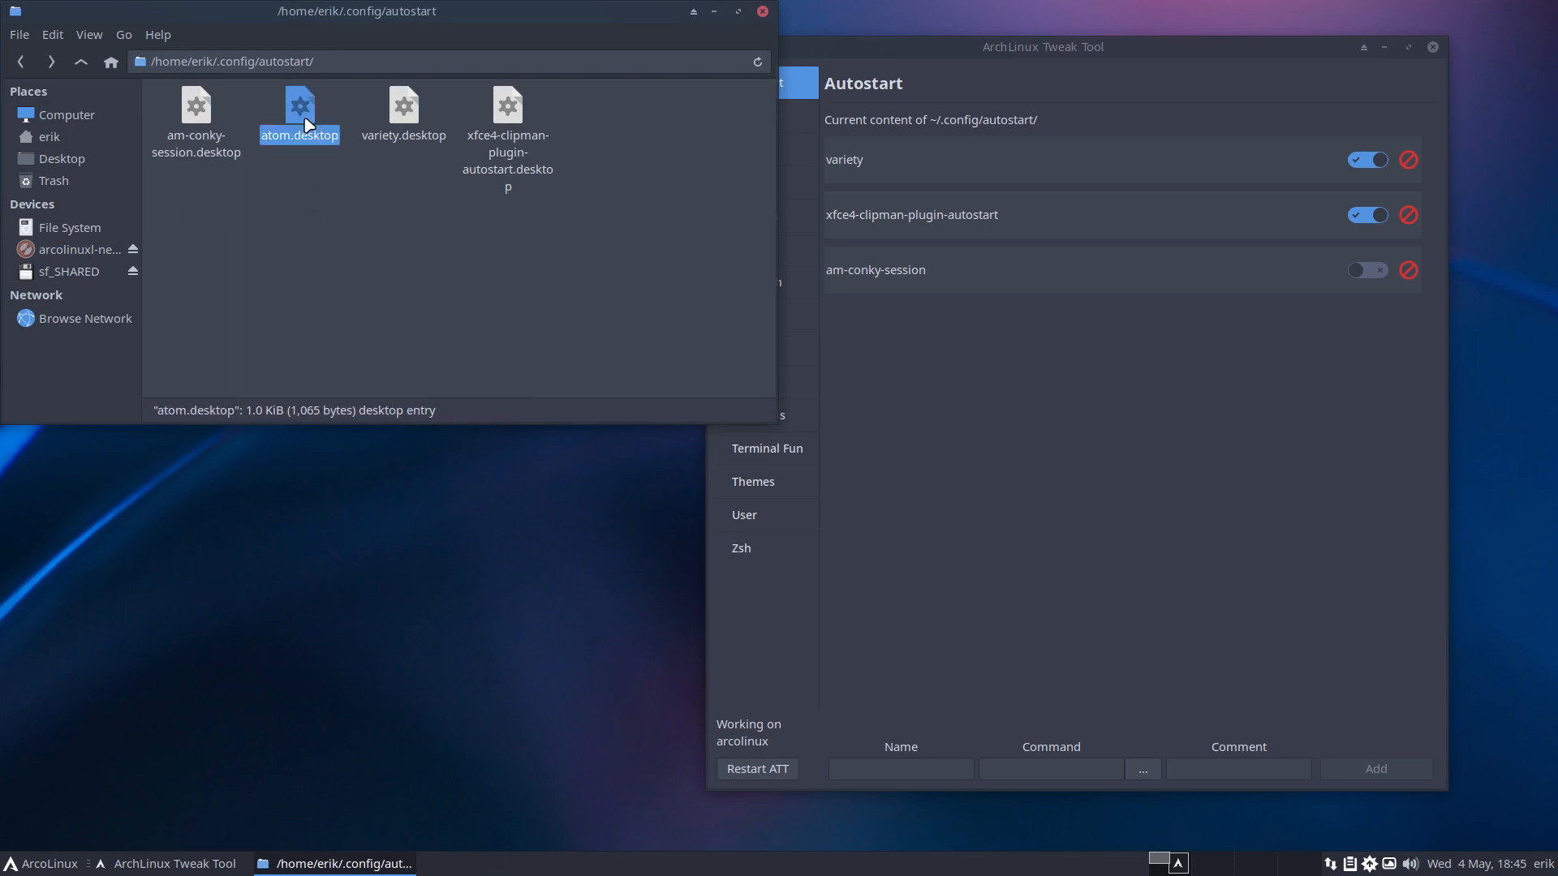
{"action": "key", "text": "Delete"}
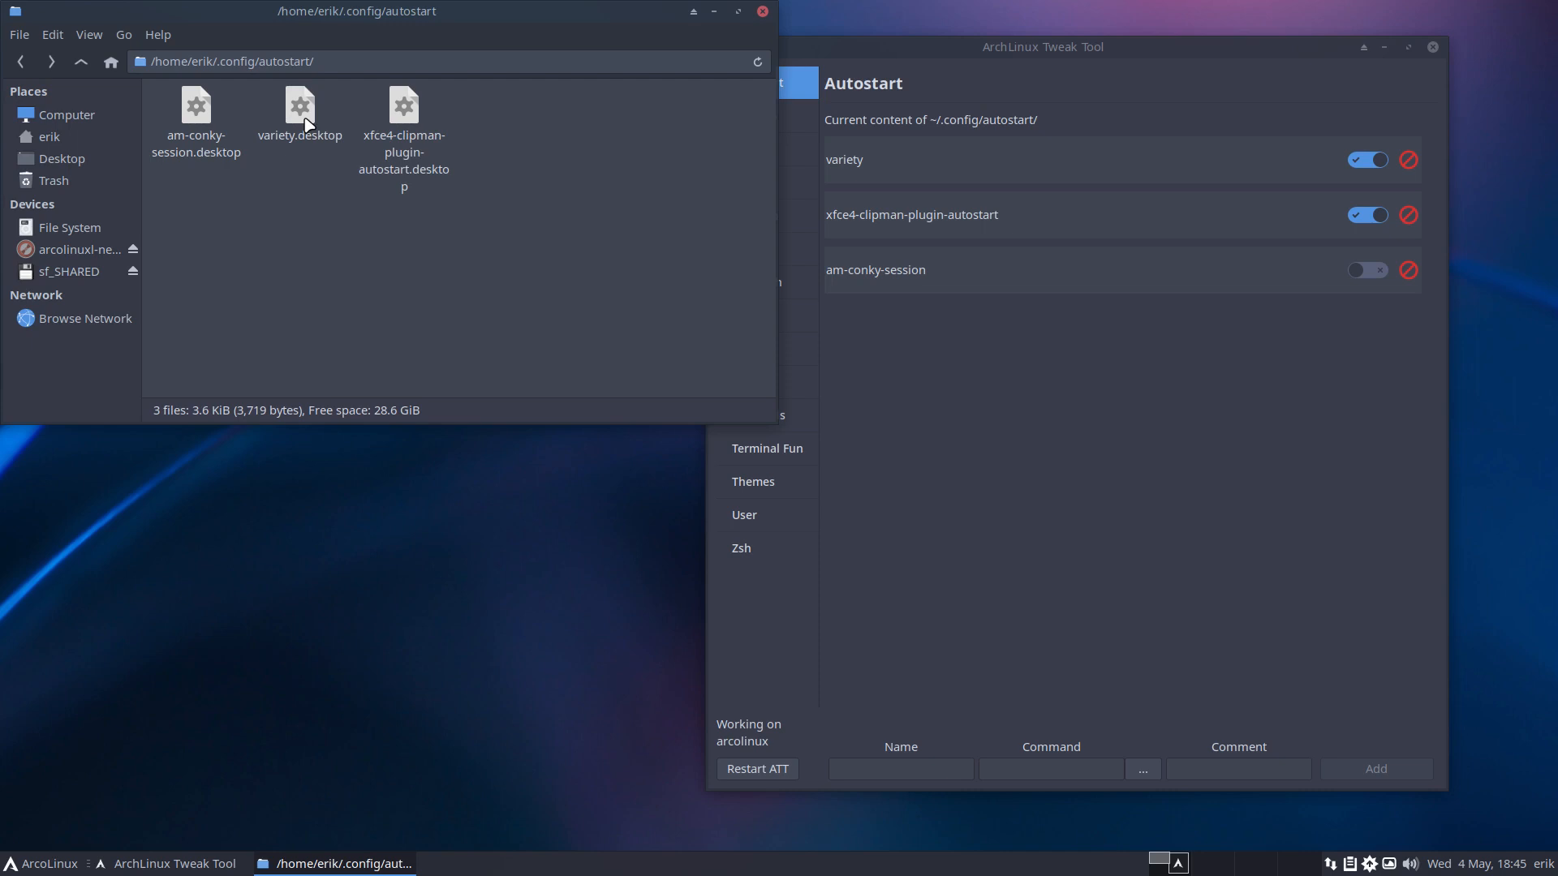
{"action": "left_click", "coordinate": [1060, 629]}
Add an autostart entry named 'test' with the command 'atom'.
{"action": "left_click", "coordinate": [896, 771]}
{"action": "type", "text": "test"}
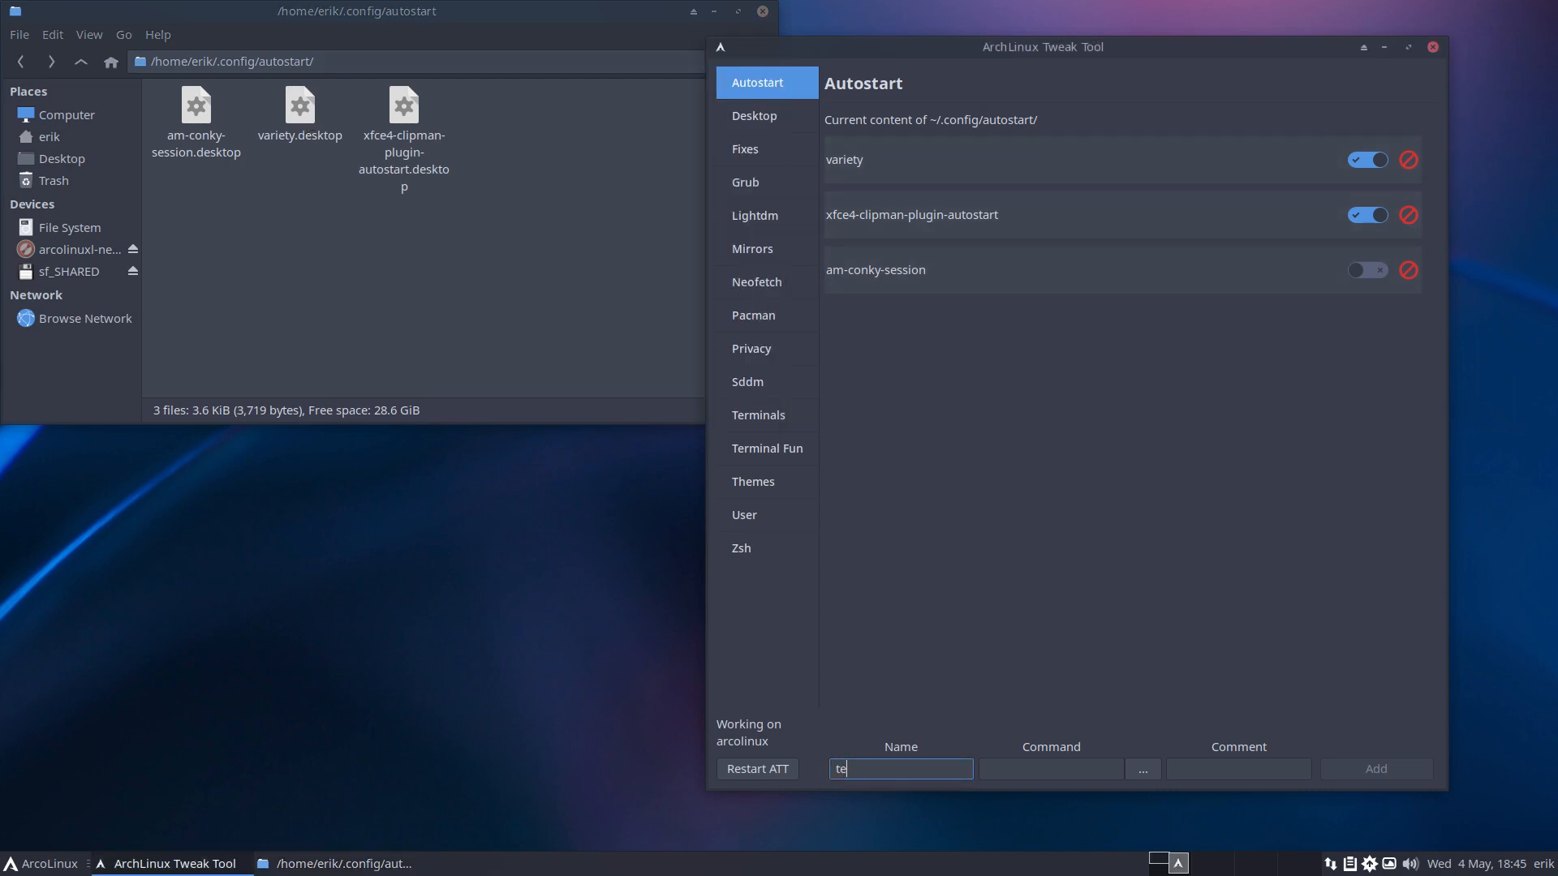
{"action": "left_click", "coordinate": [1041, 766]}
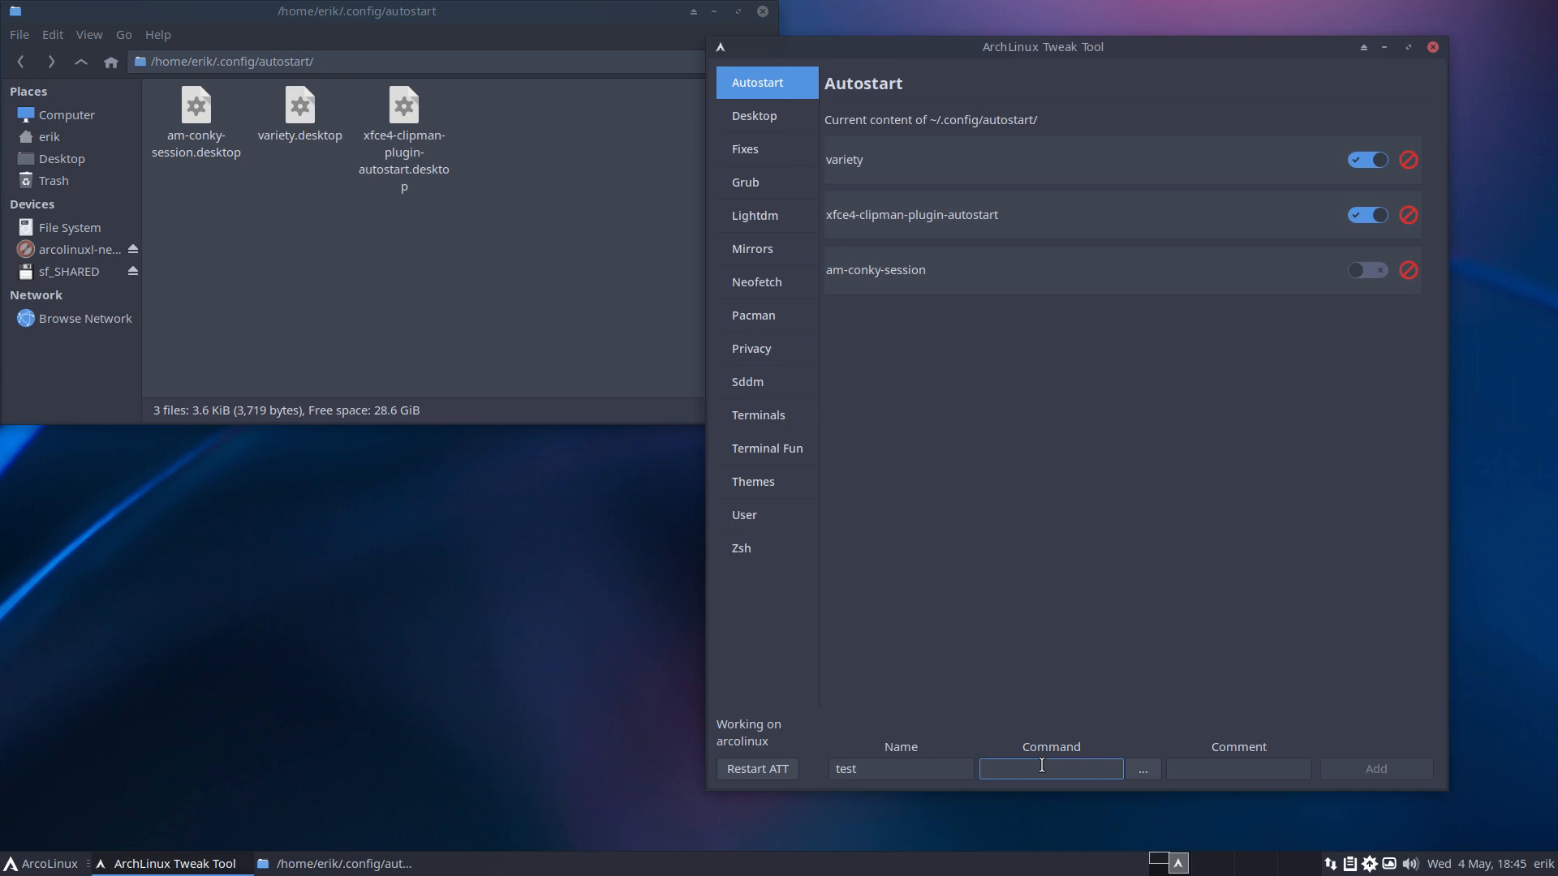
{"action": "type", "text": "atom"}
{"action": "left_click", "coordinate": [1339, 769]}
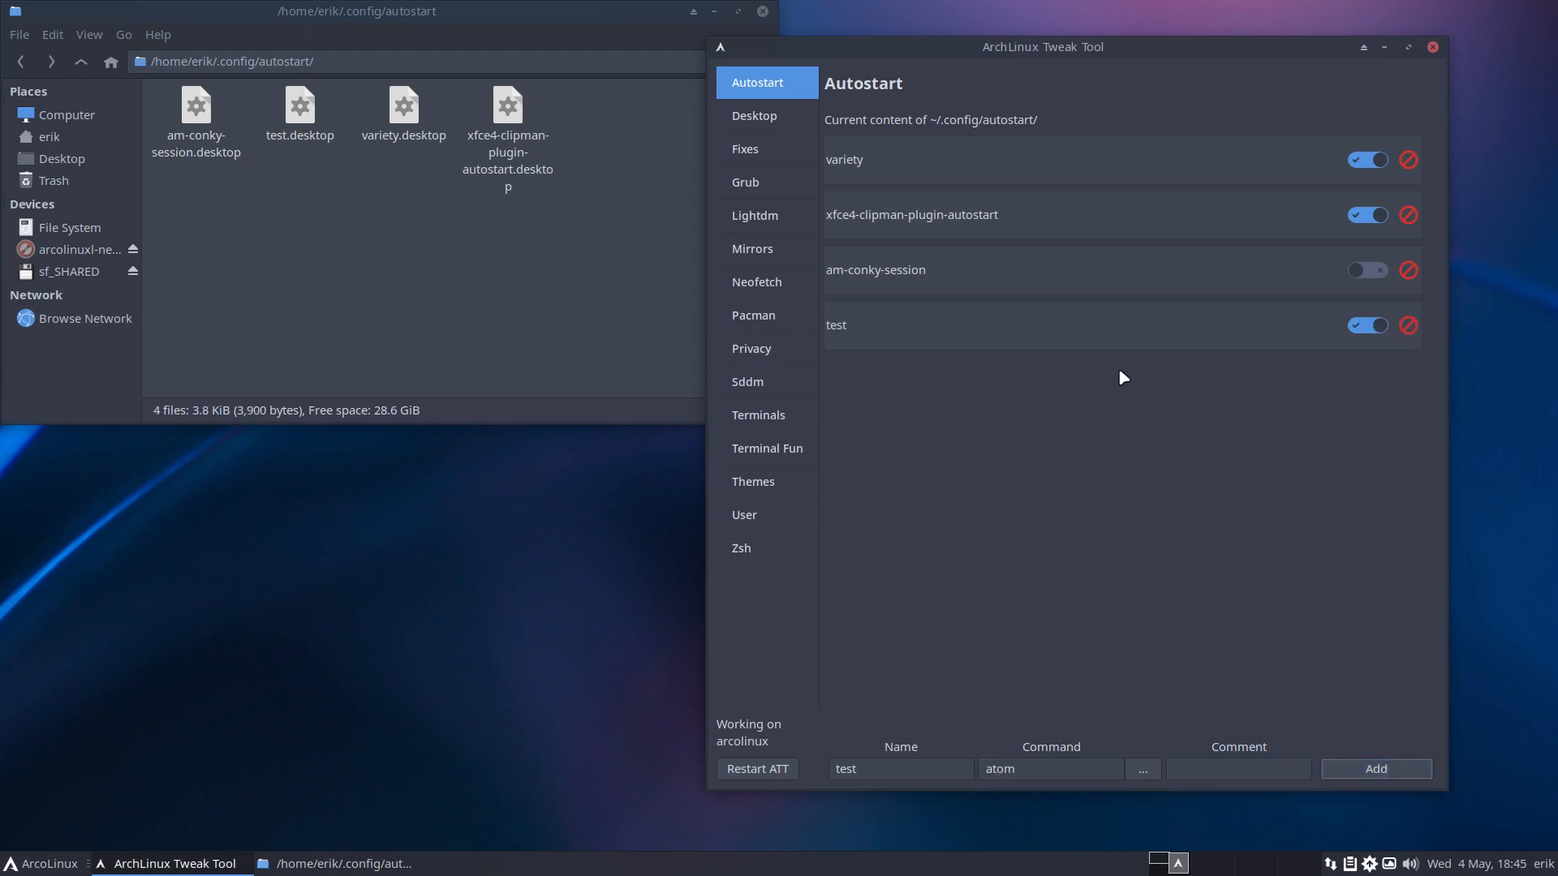
Open test.desktop in Sublime Text, check its TryExec atom line, and close it.
{"action": "left_click", "coordinate": [433, 243]}
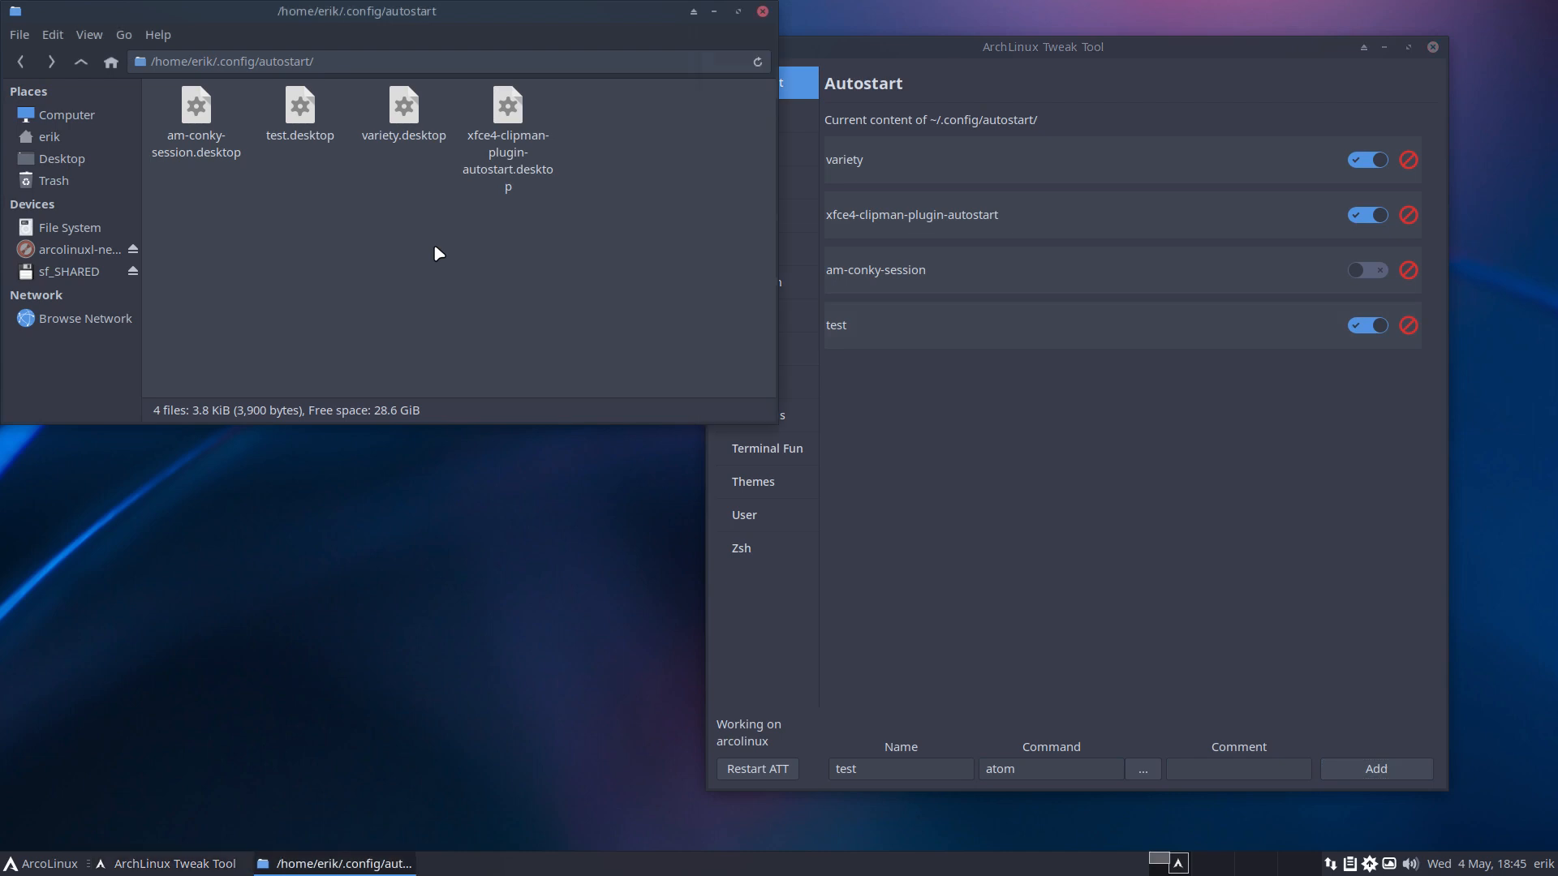
{"action": "left_click", "coordinate": [300, 114]}
{"action": "right_click", "coordinate": [305, 120]}
{"action": "left_click", "coordinate": [381, 129]}
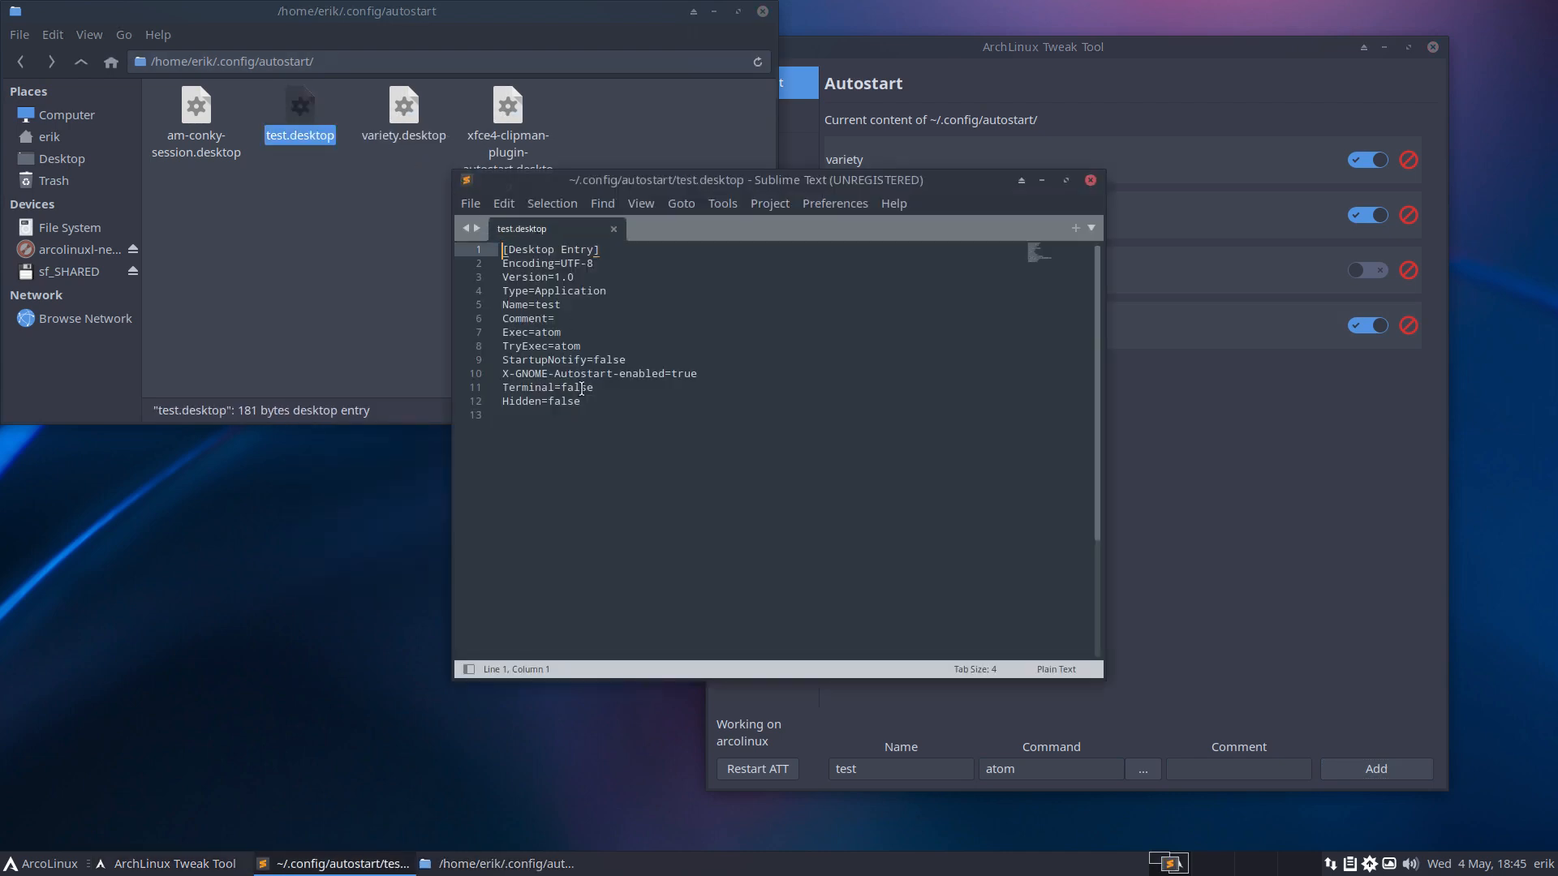
{"action": "left_click_drag", "start_coordinate": [554, 347], "coordinate": [580, 346]}
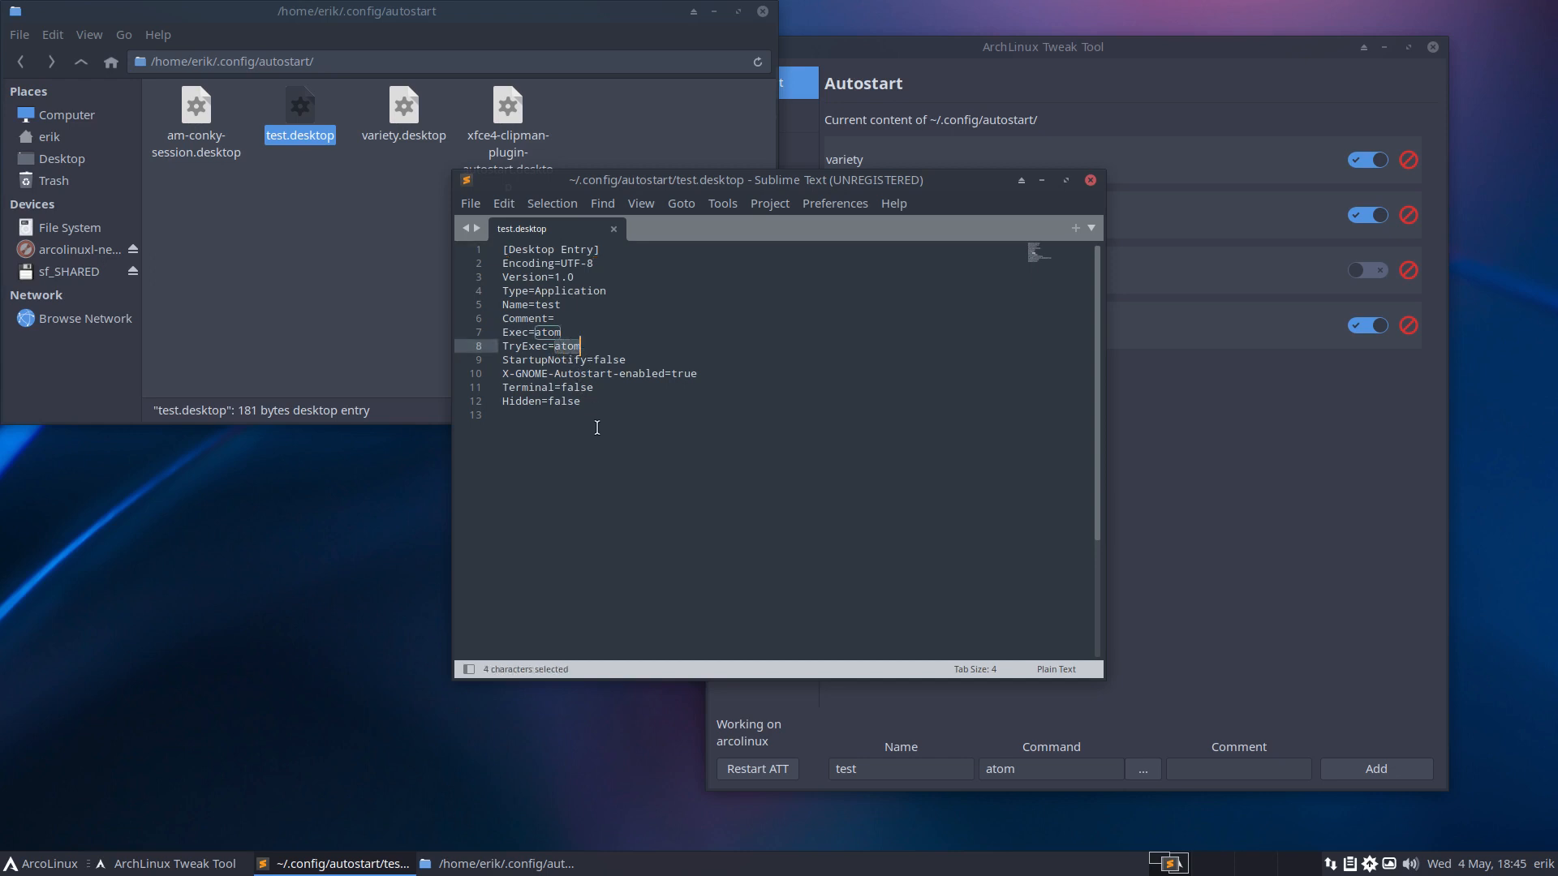
{"action": "left_click", "coordinate": [548, 333]}
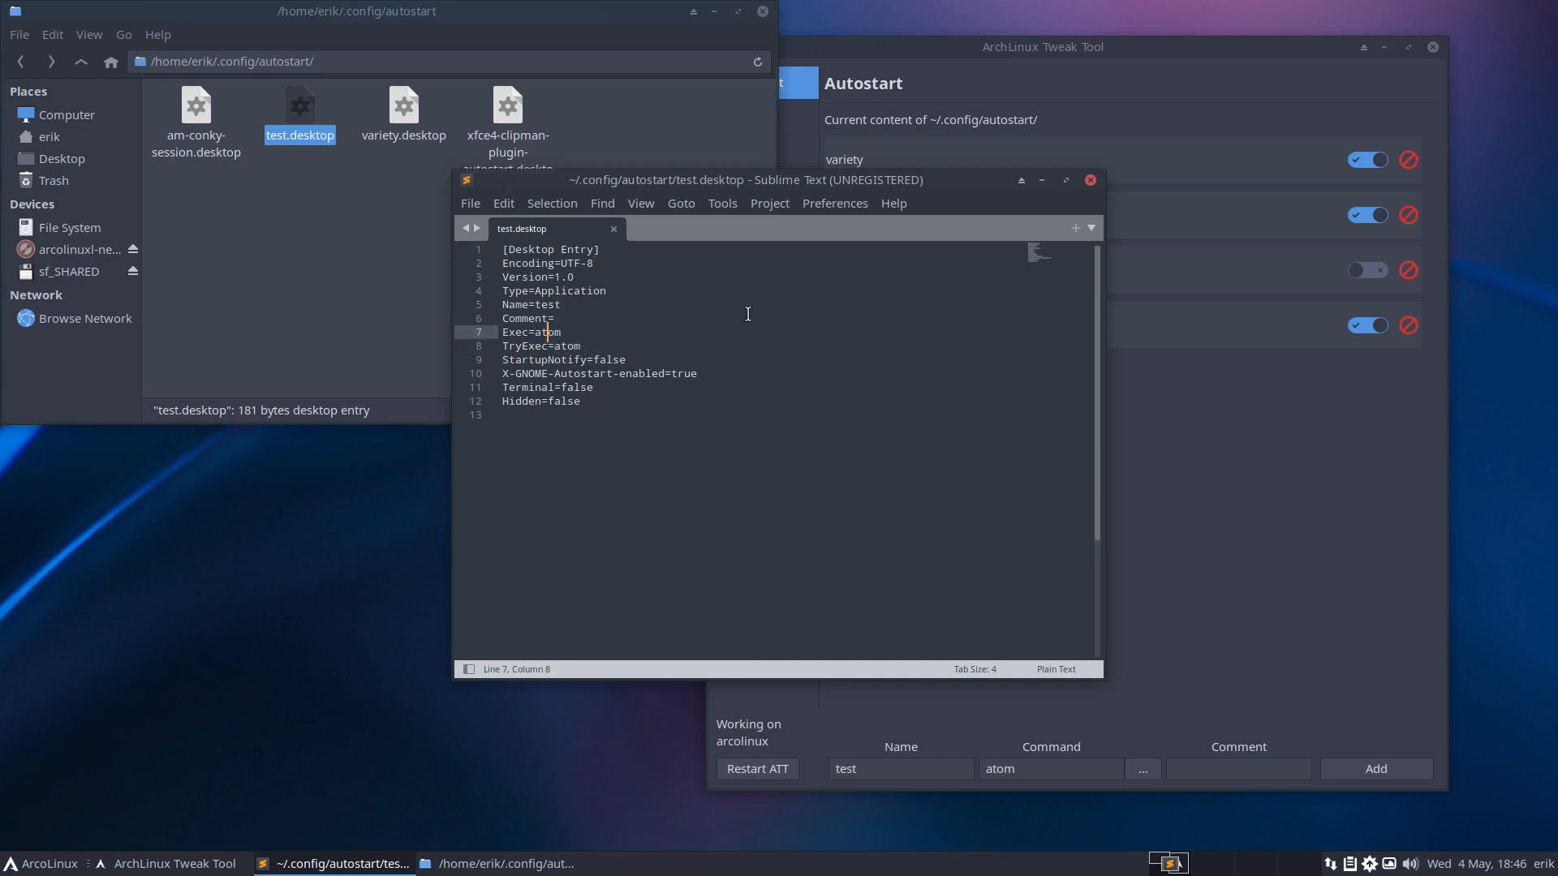
{"action": "left_click", "coordinate": [1089, 180]}
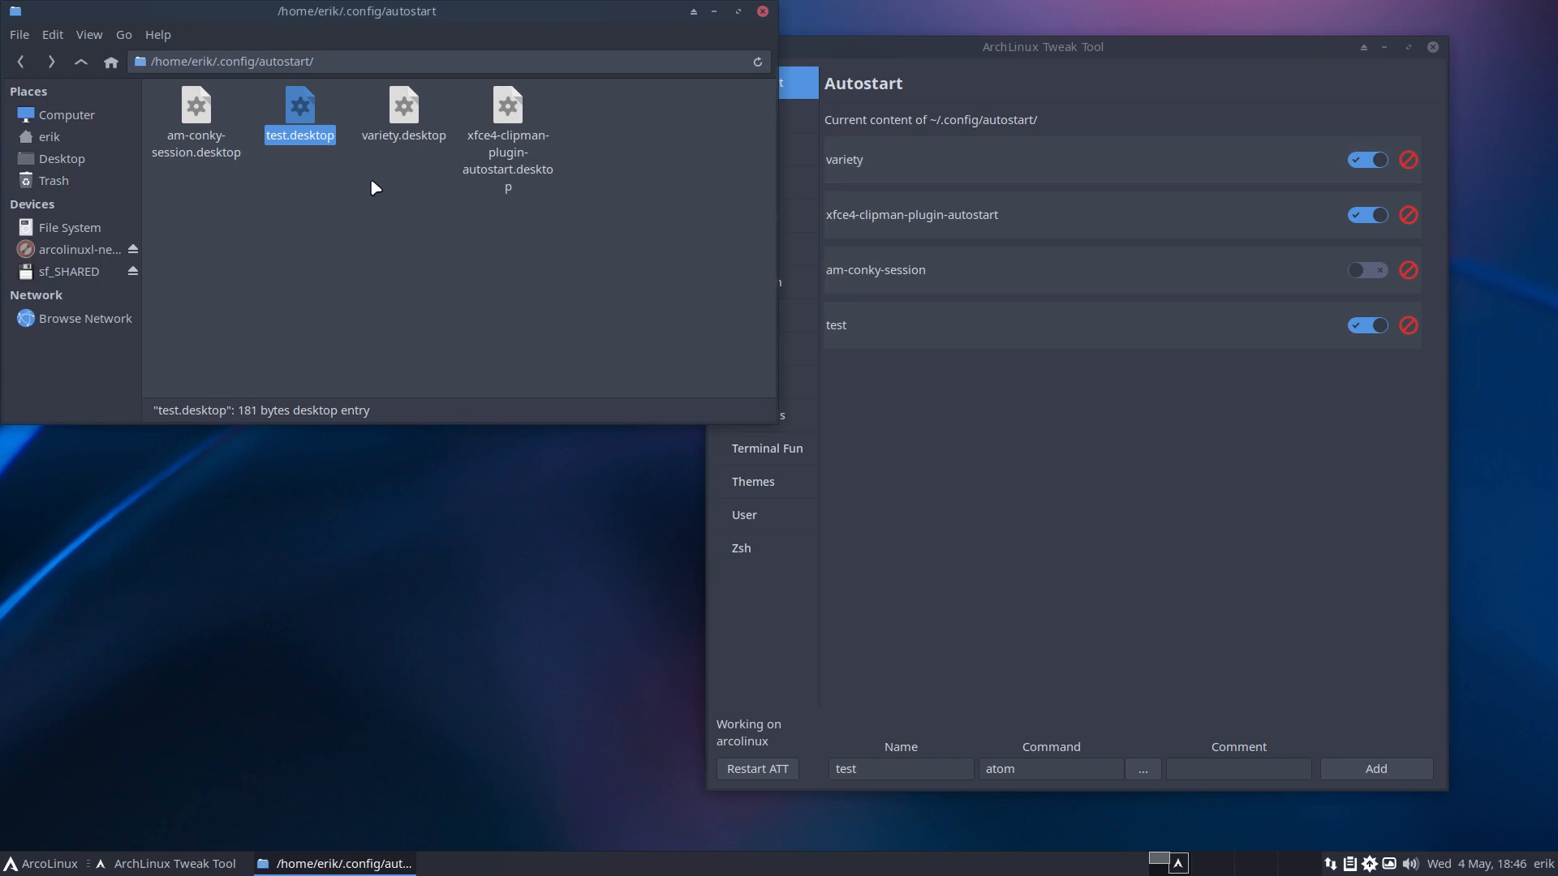
Delete test.desktop from ~/.config/autostart and return to ArchLinux Tweak Tool.
{"action": "key", "text": "Delete"}
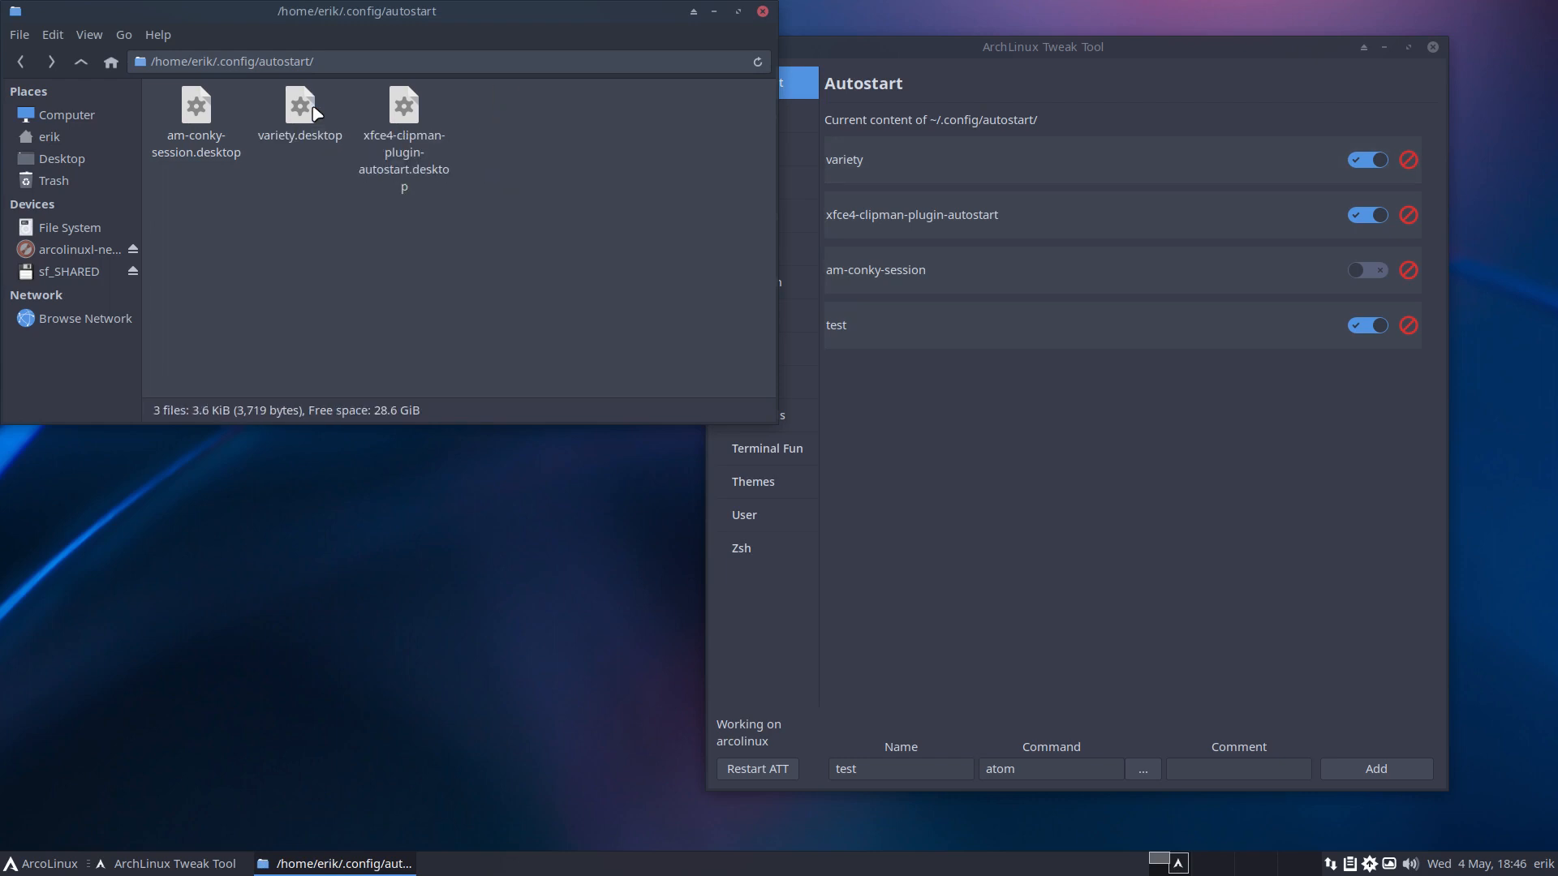
{"action": "left_click", "coordinate": [914, 416]}
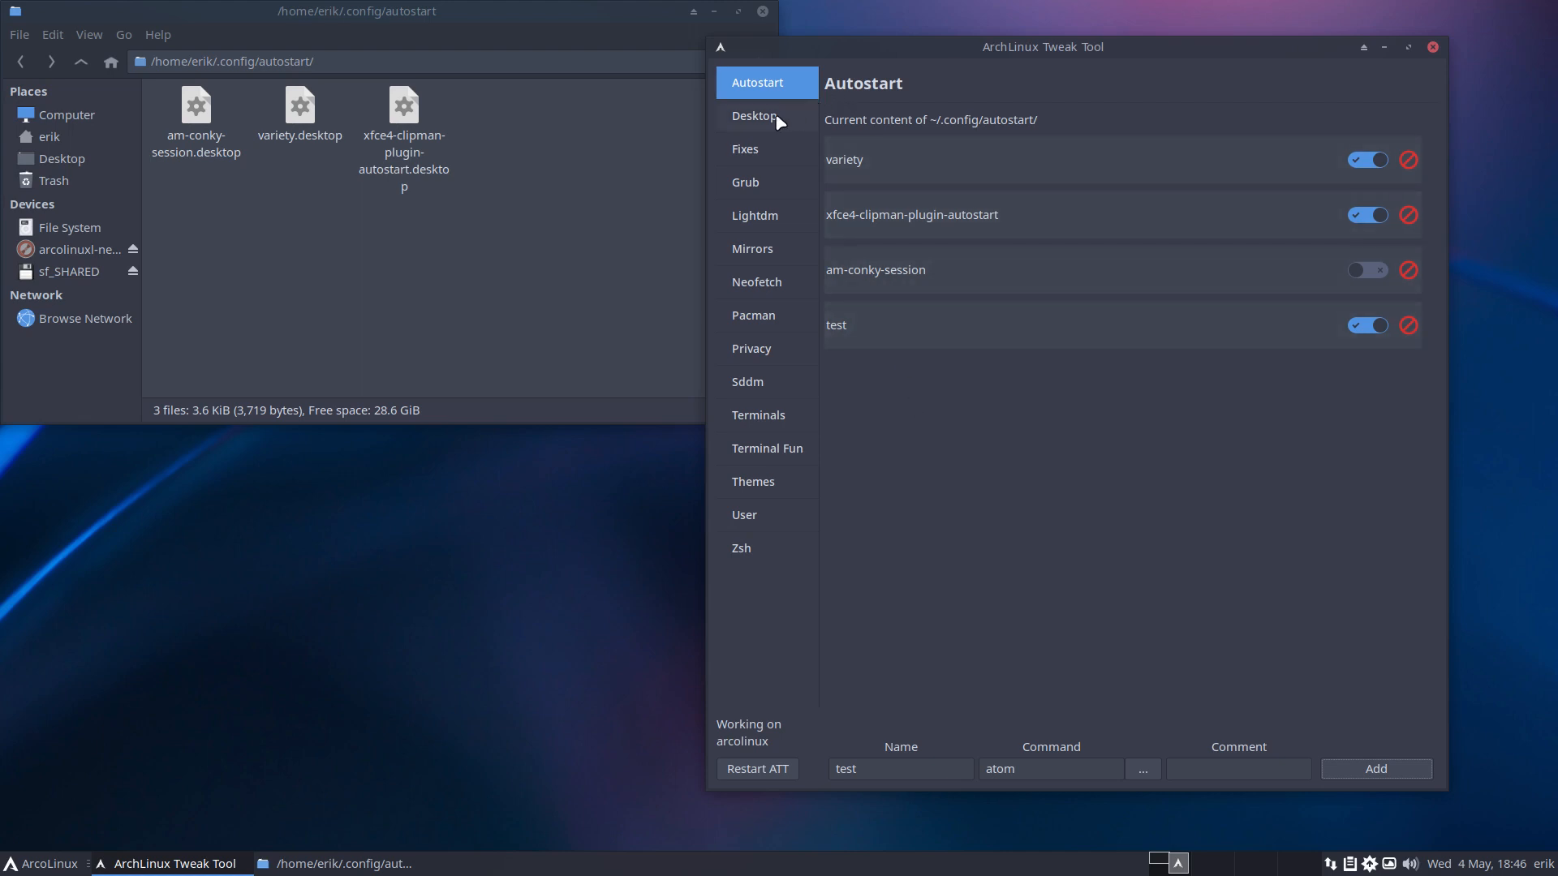
Go to the Desktop Installer page and choose 'awesome' from the desktop list.
{"action": "left_click", "coordinate": [755, 116]}
{"action": "left_click", "coordinate": [944, 170]}
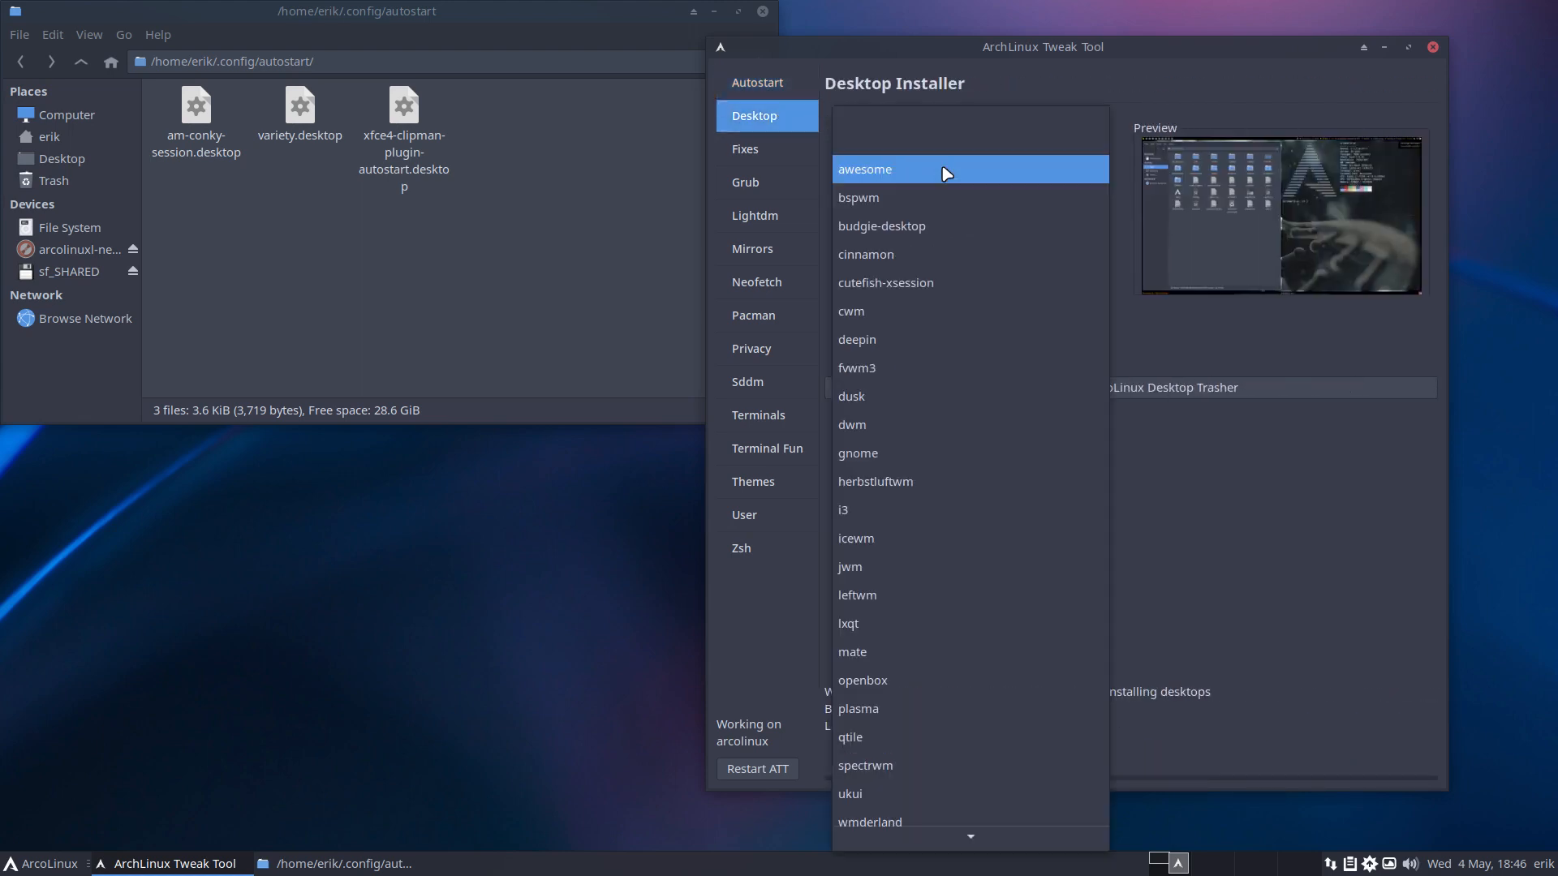
{"action": "scroll", "coordinate": [957, 513], "scroll_direction": "down", "scroll_amount": 1}
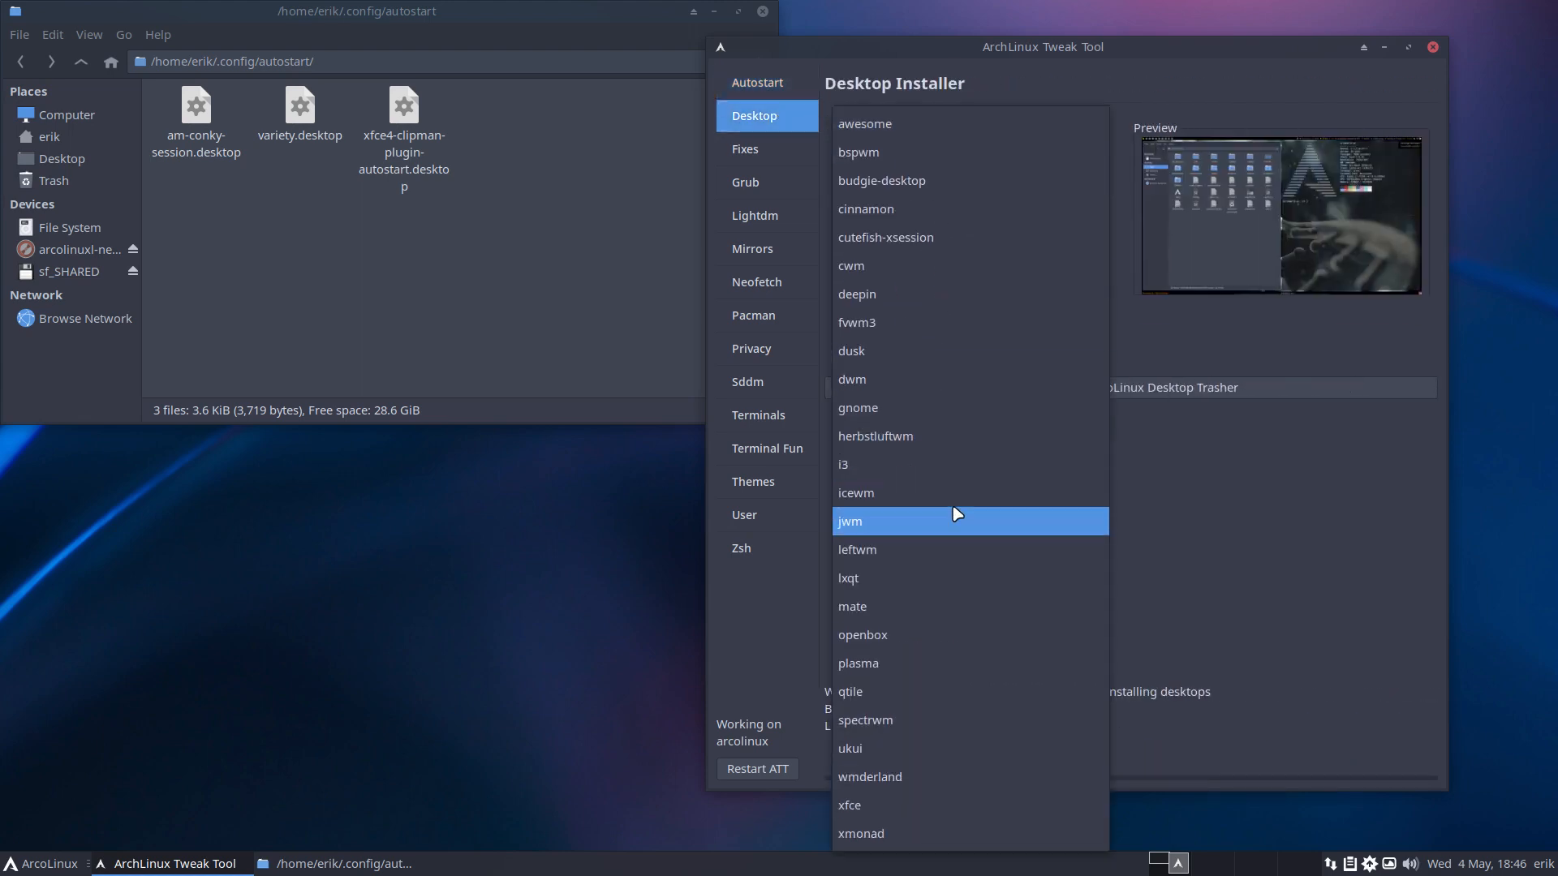
{"action": "left_click", "coordinate": [1180, 485]}
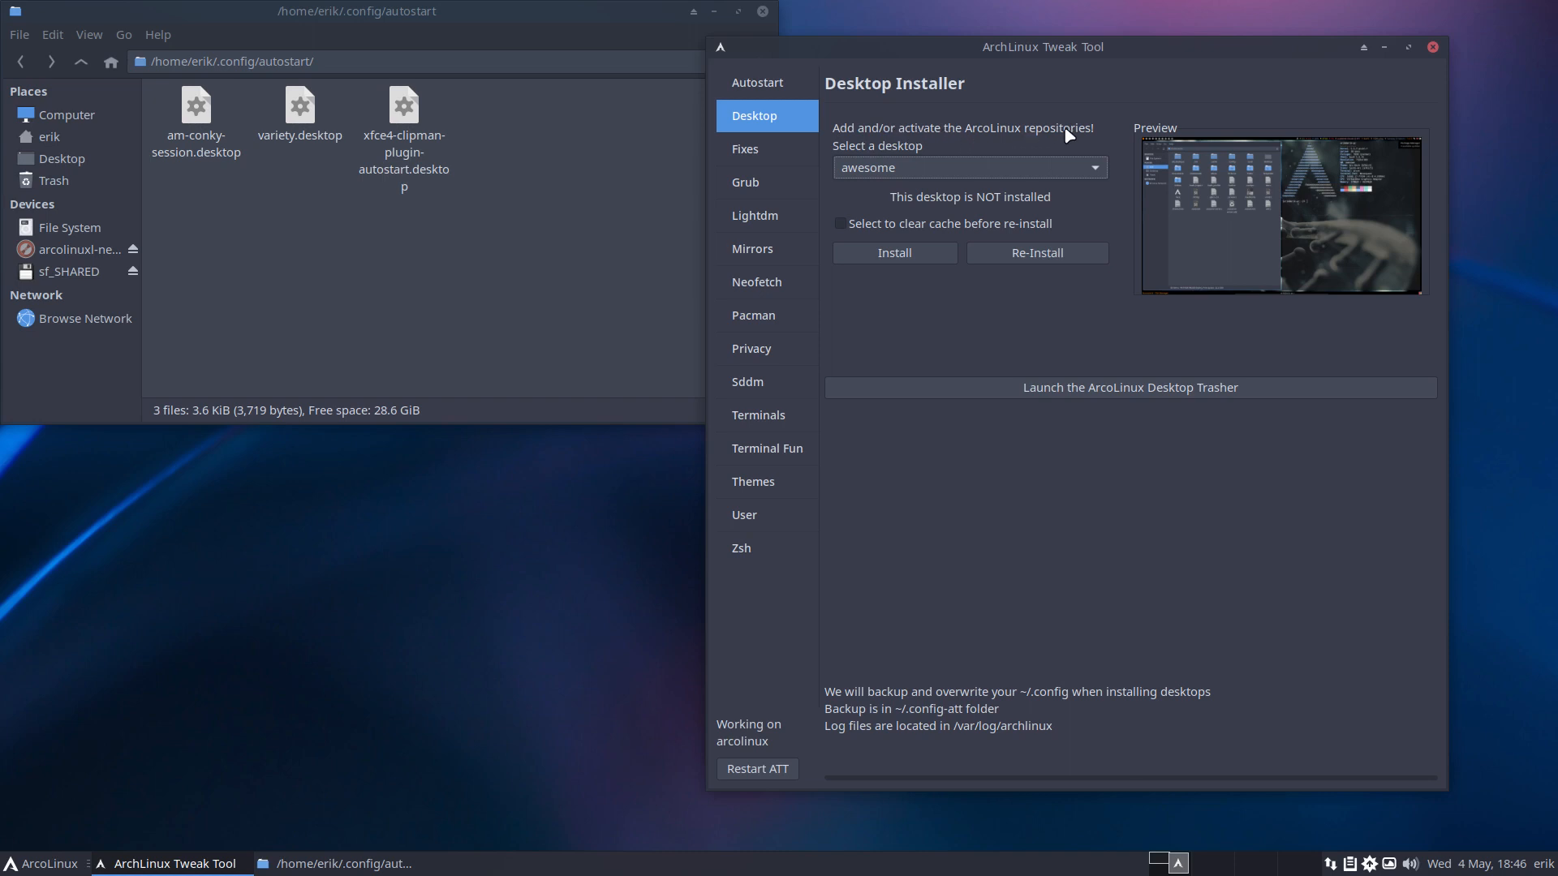
{"action": "left_click", "coordinate": [881, 168]}
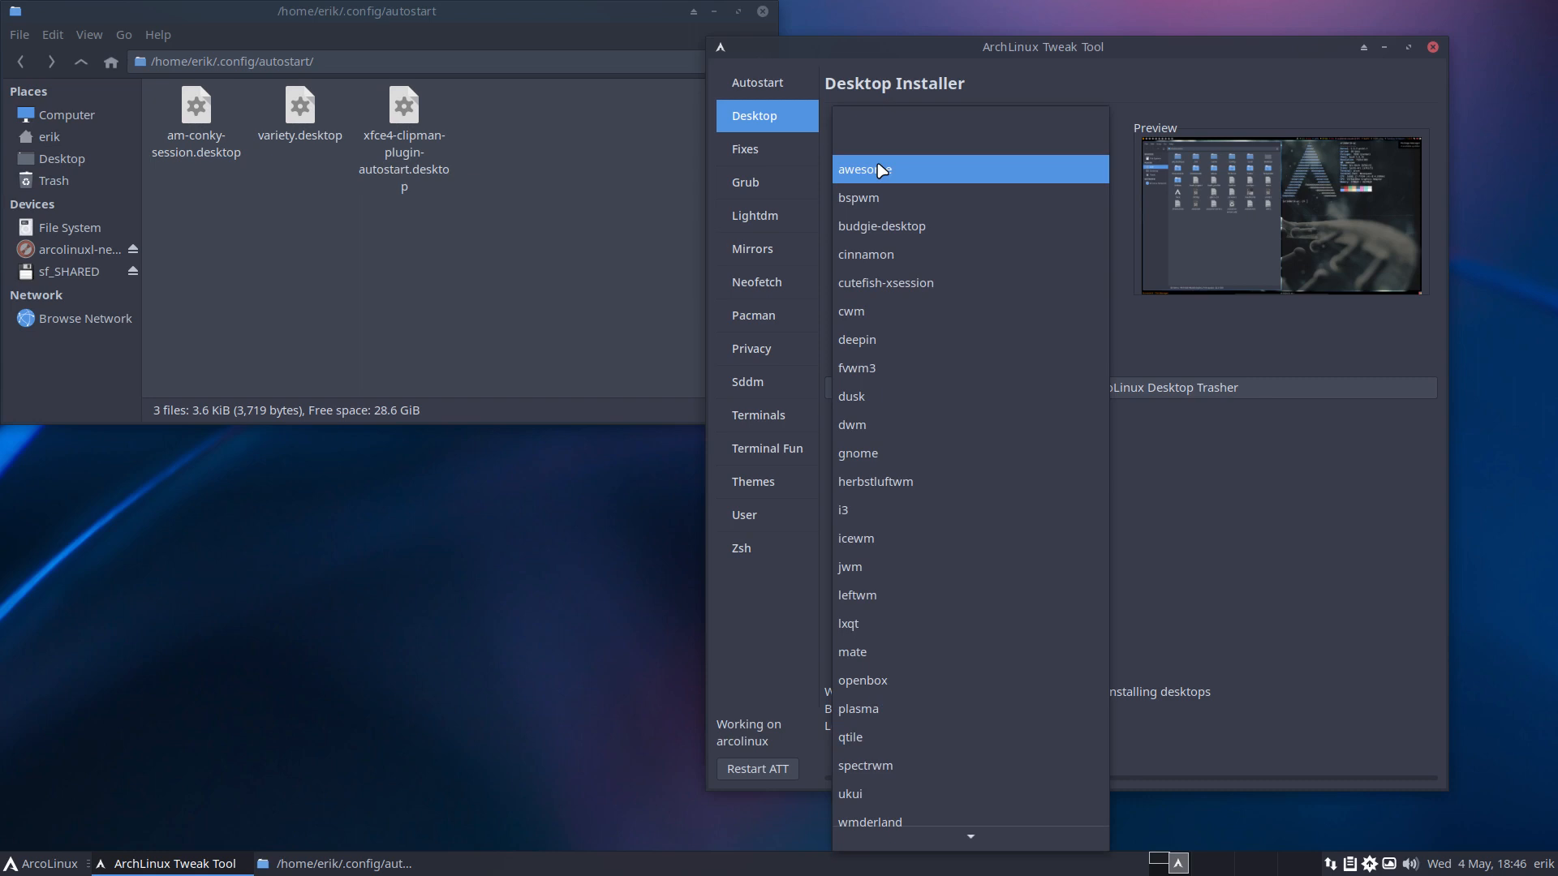
{"action": "left_click", "coordinate": [1260, 487]}
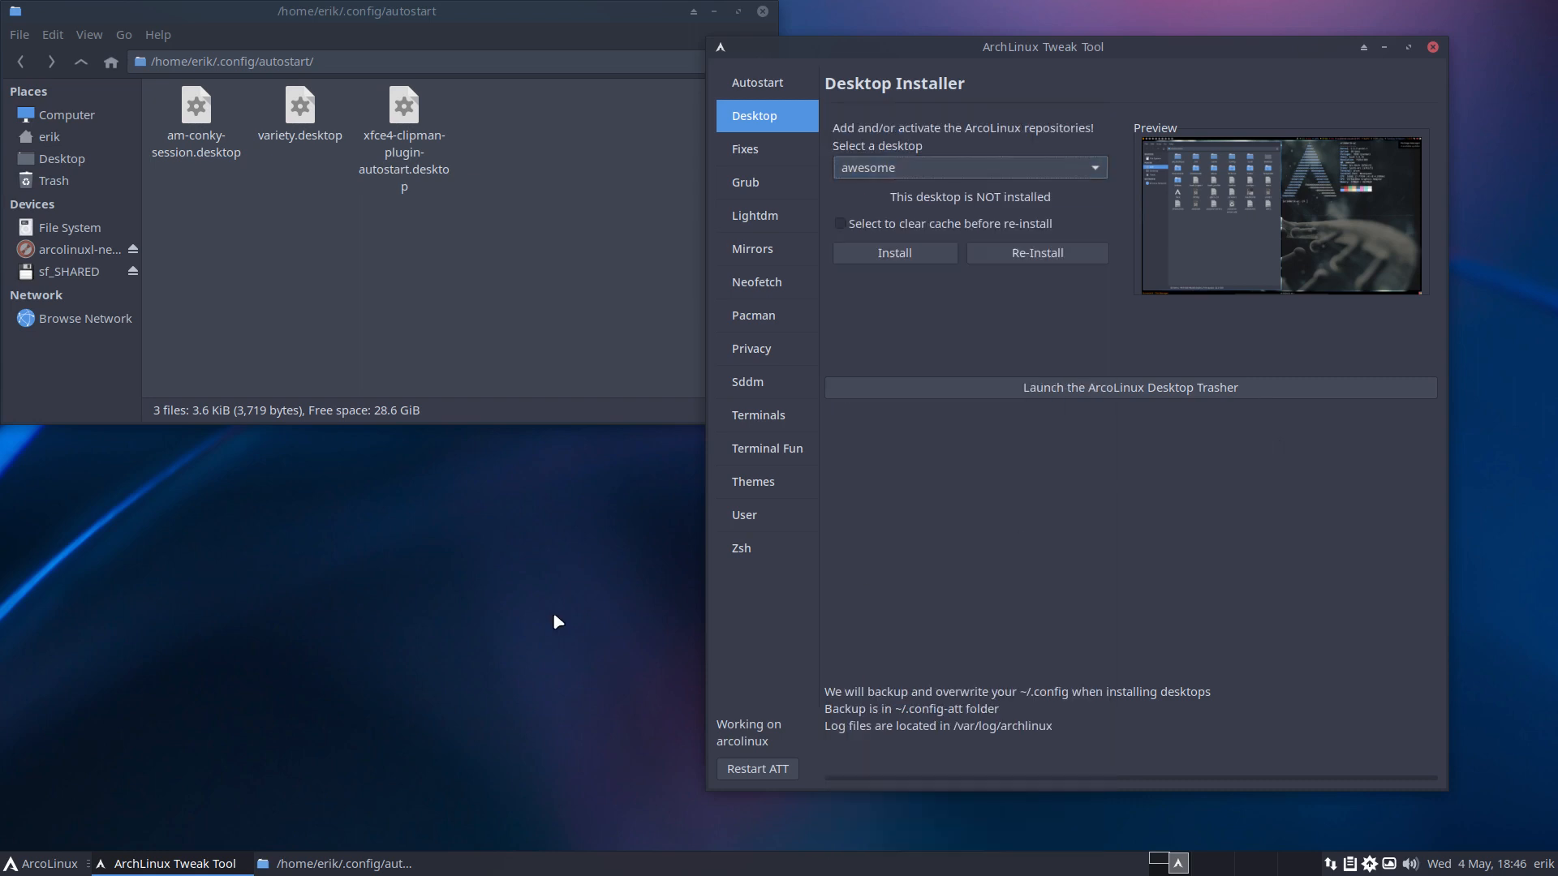
Run the 'update' command in a new terminal, authorising with the sudo password.
{"action": "key", "text": "ctrl+alt+t"}
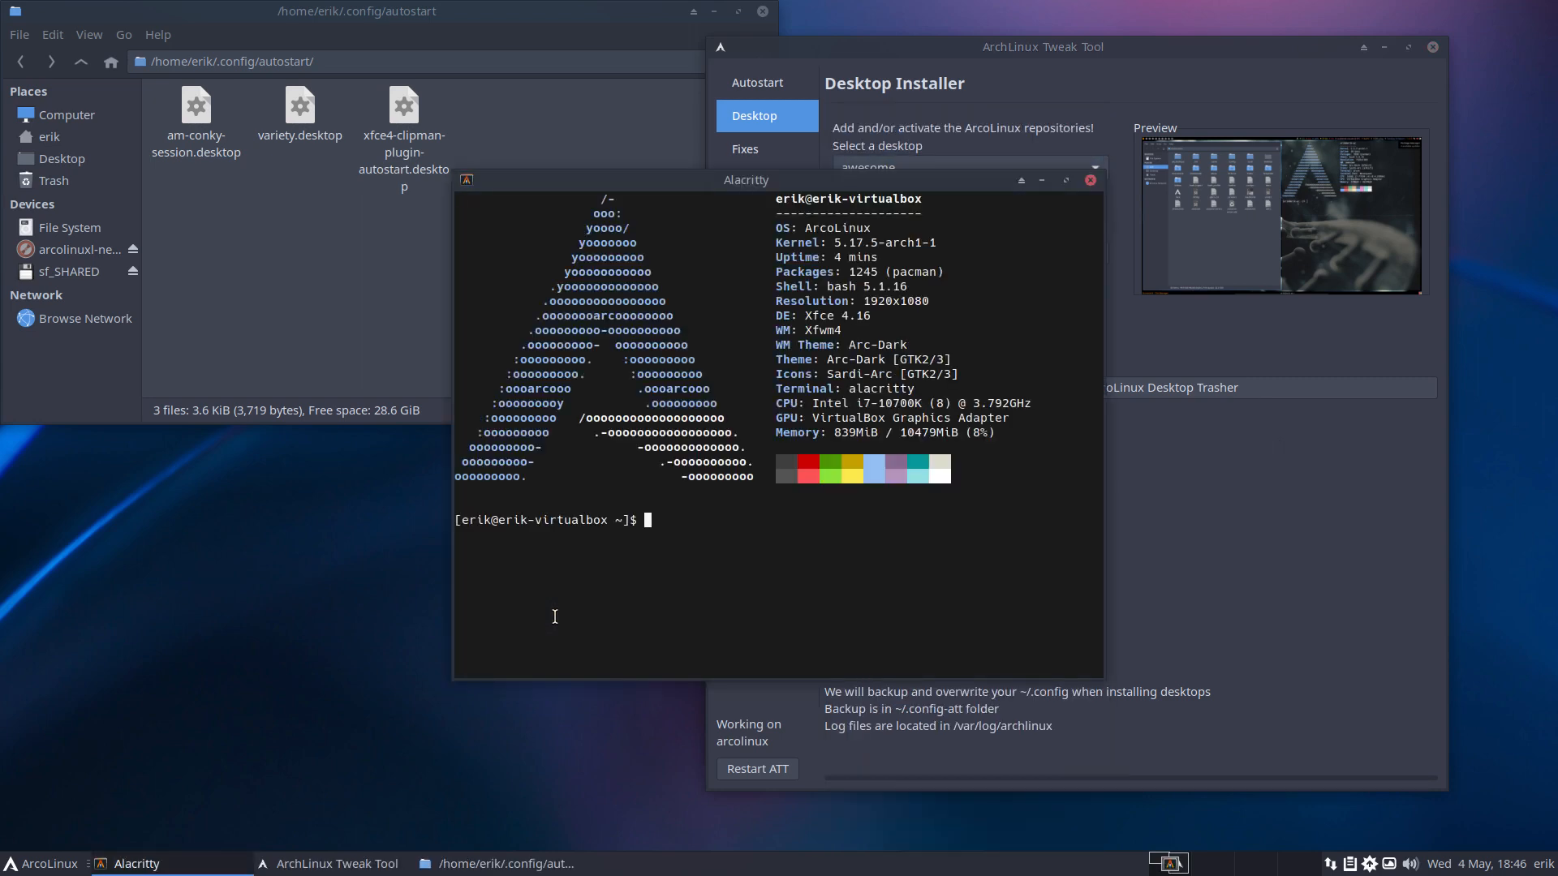
{"action": "type", "text": "update"}
{"action": "key", "text": "Return"}
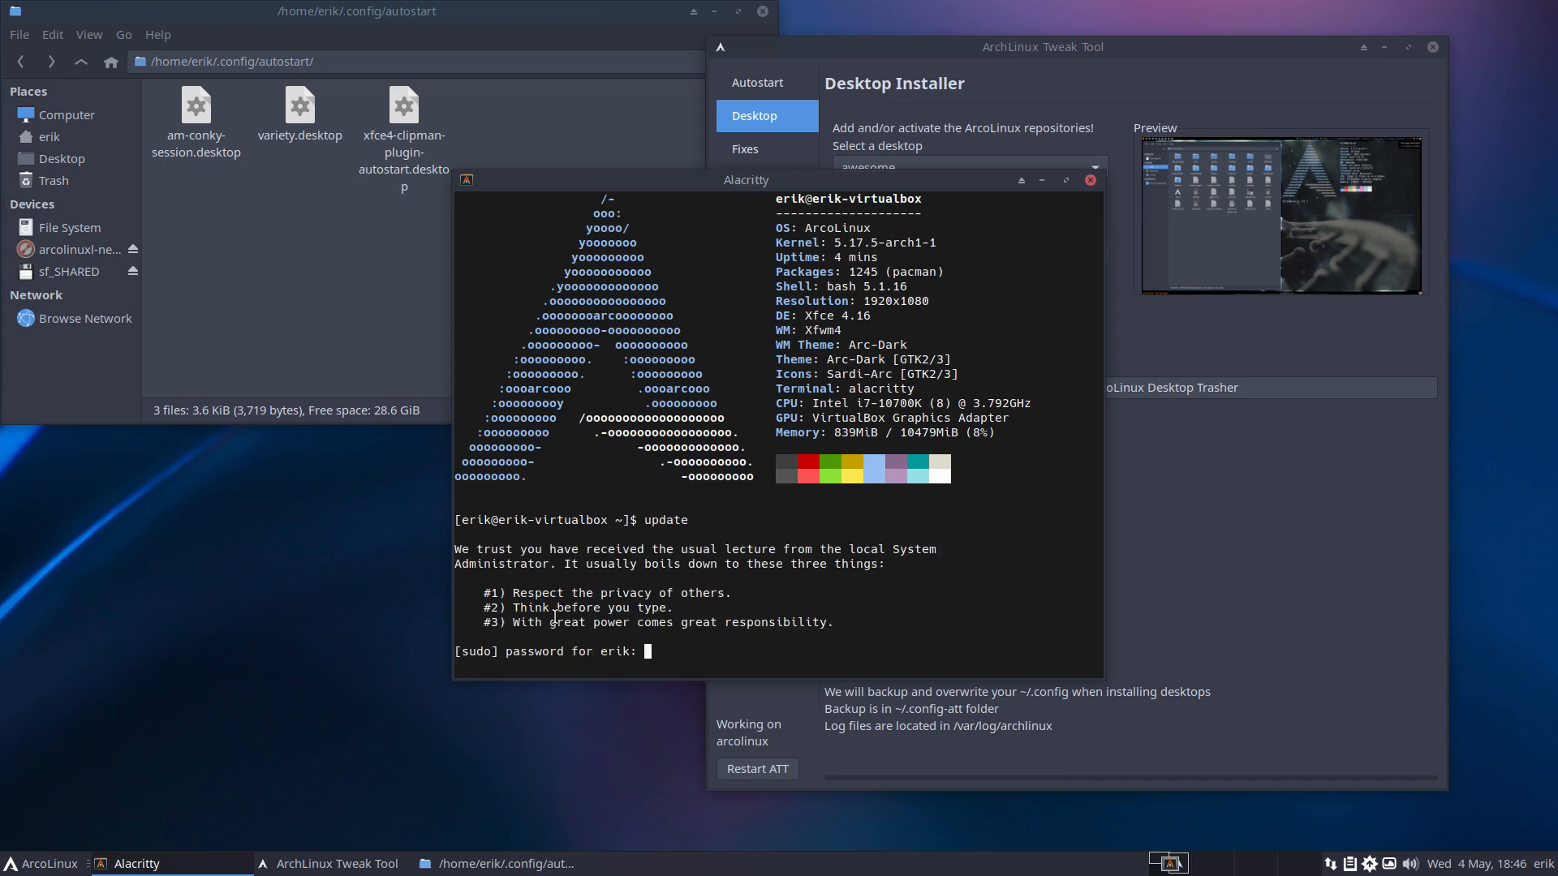
{"action": "key", "text": "Return"}
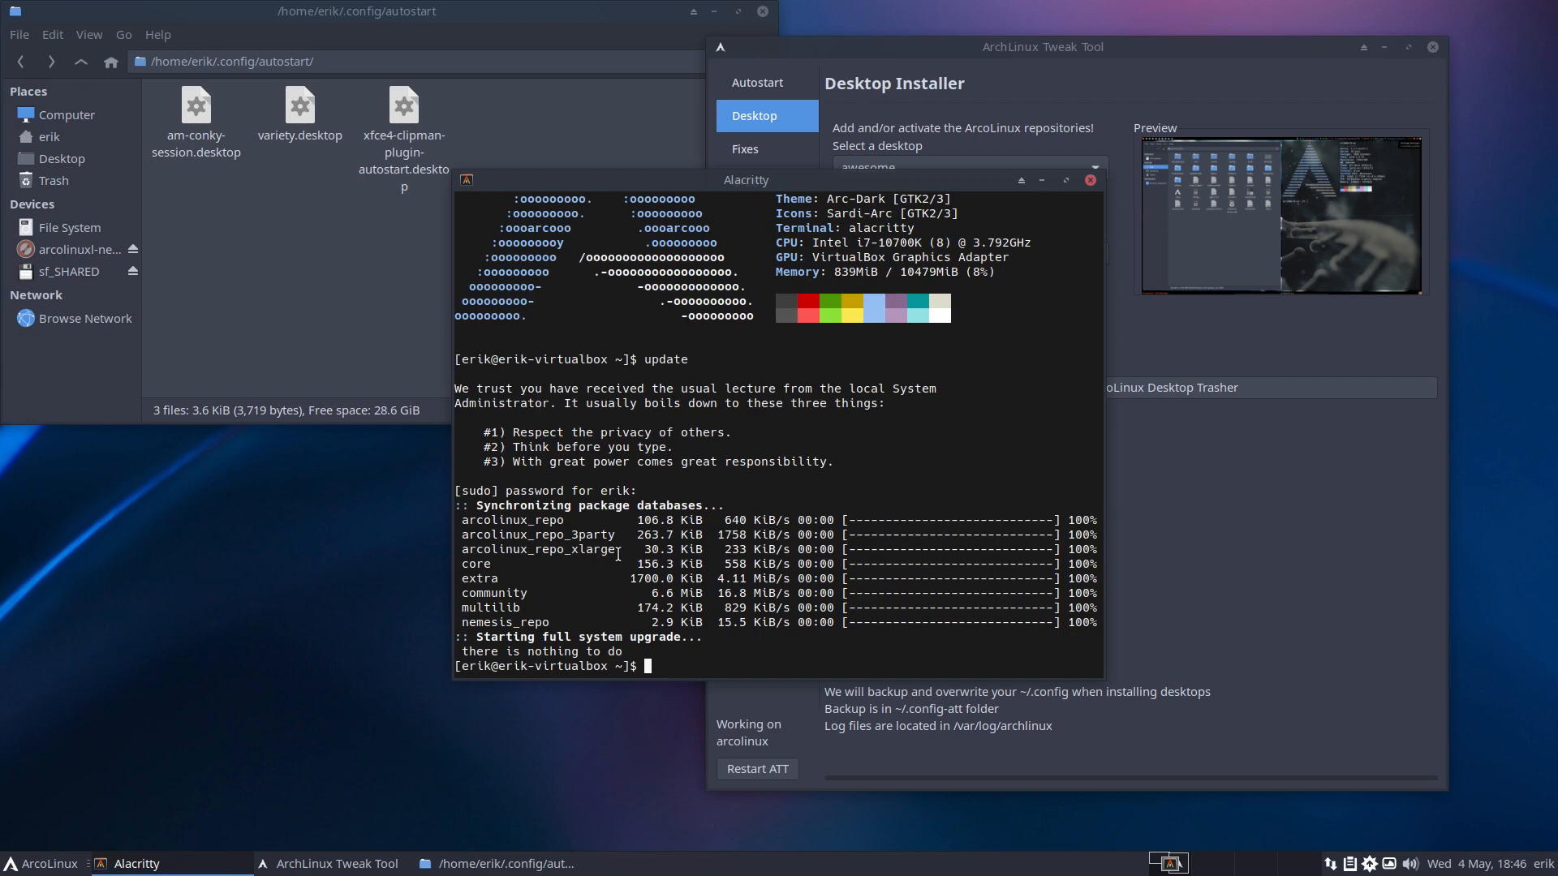
Review the synced ArcoLinux repos in the output, close the terminal, and open the Pacman settings.
{"action": "left_click_drag", "start_coordinate": [620, 552], "coordinate": [463, 521]}
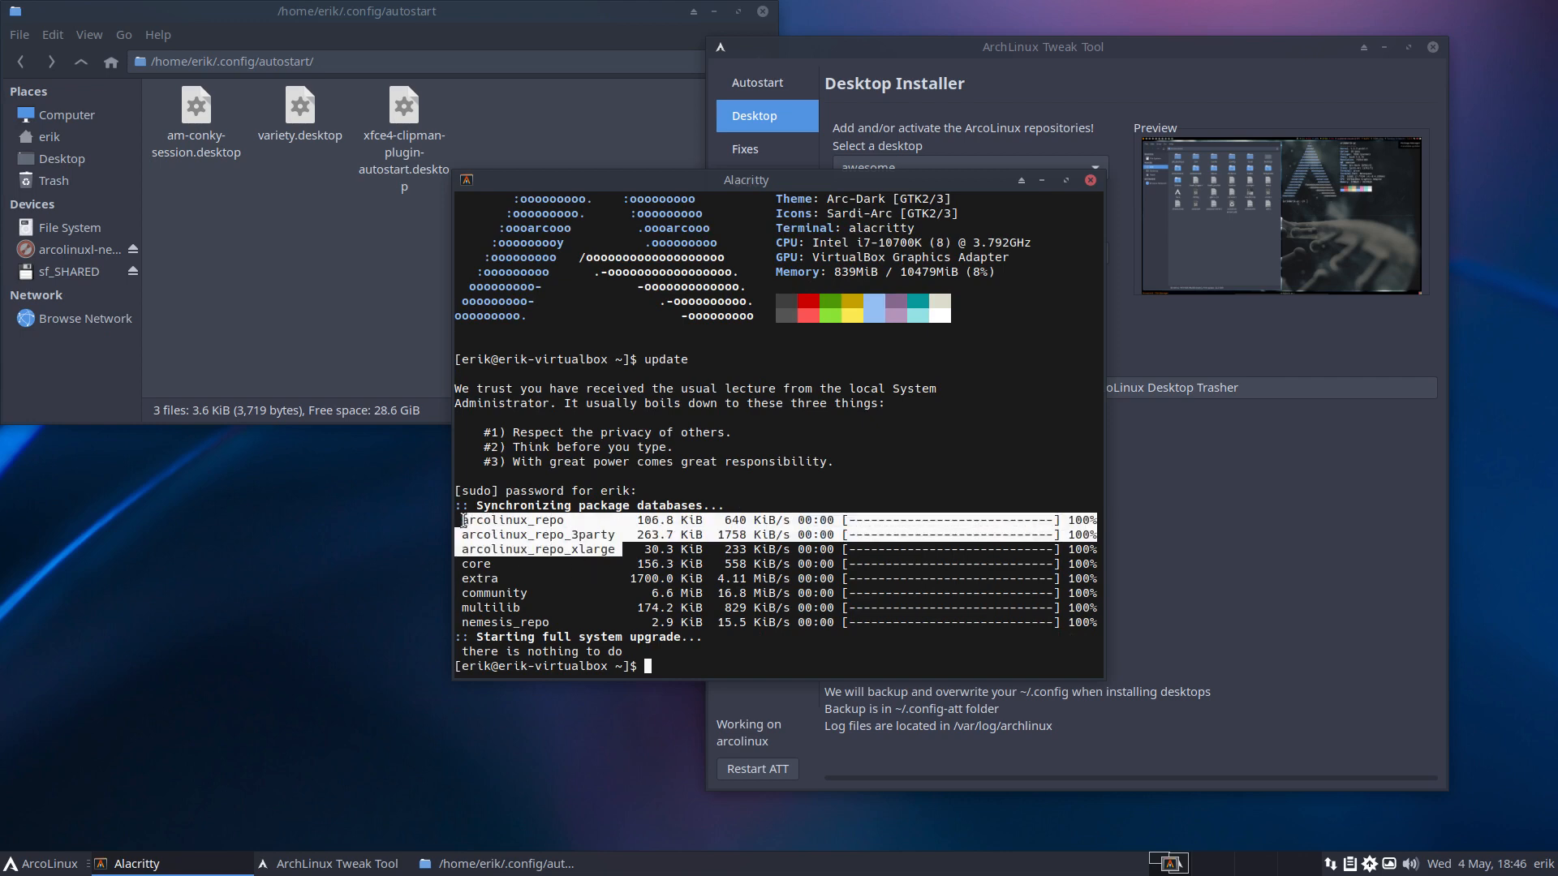
{"action": "left_click", "coordinate": [532, 521]}
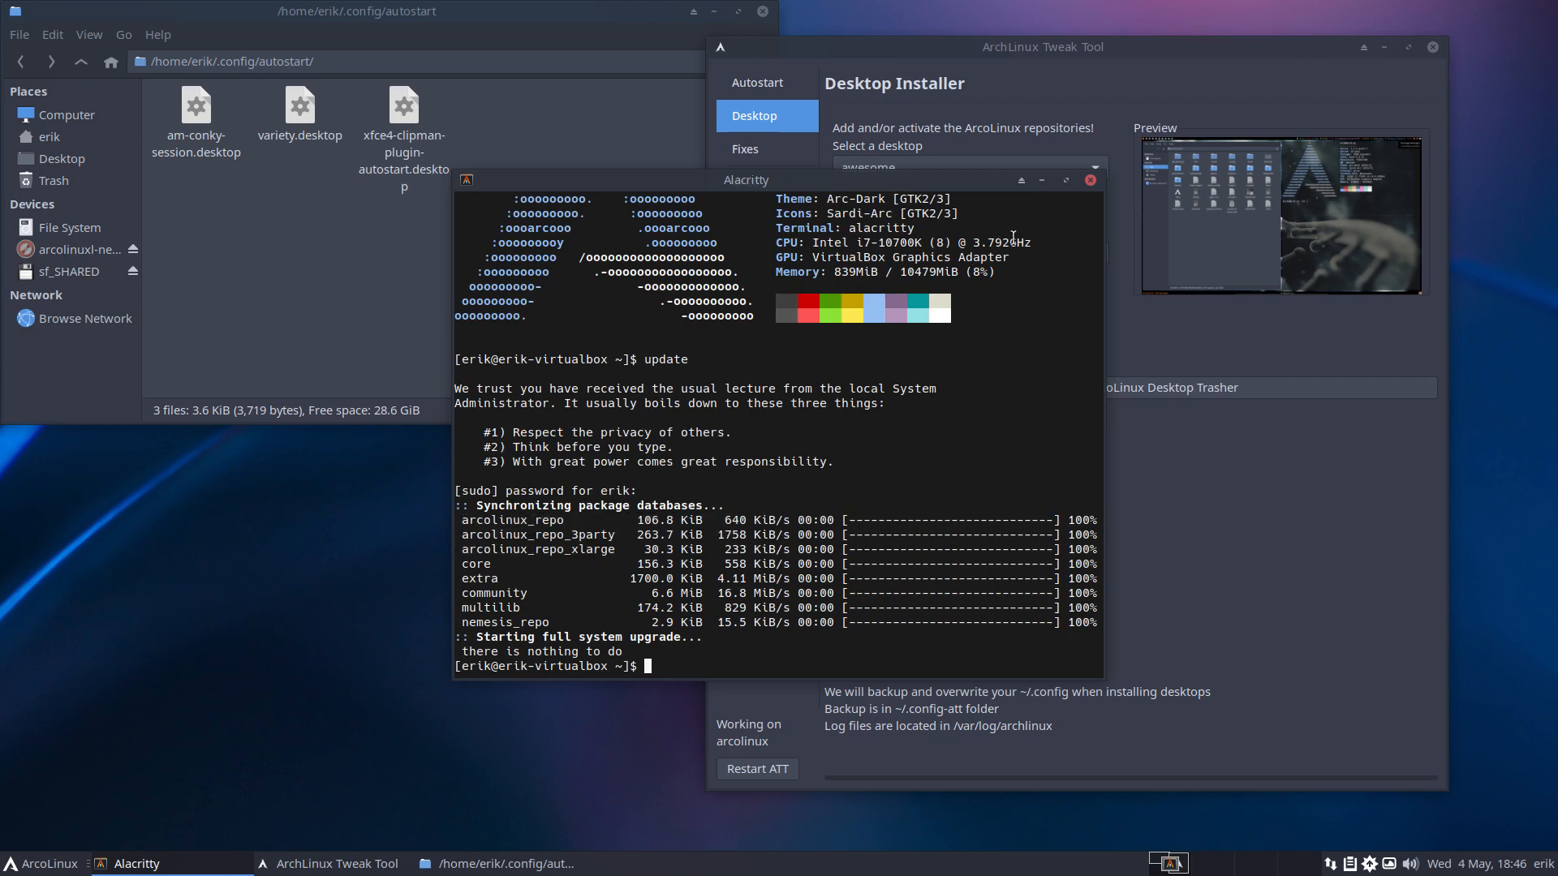
{"action": "left_click", "coordinate": [1089, 182]}
{"action": "left_click", "coordinate": [762, 323]}
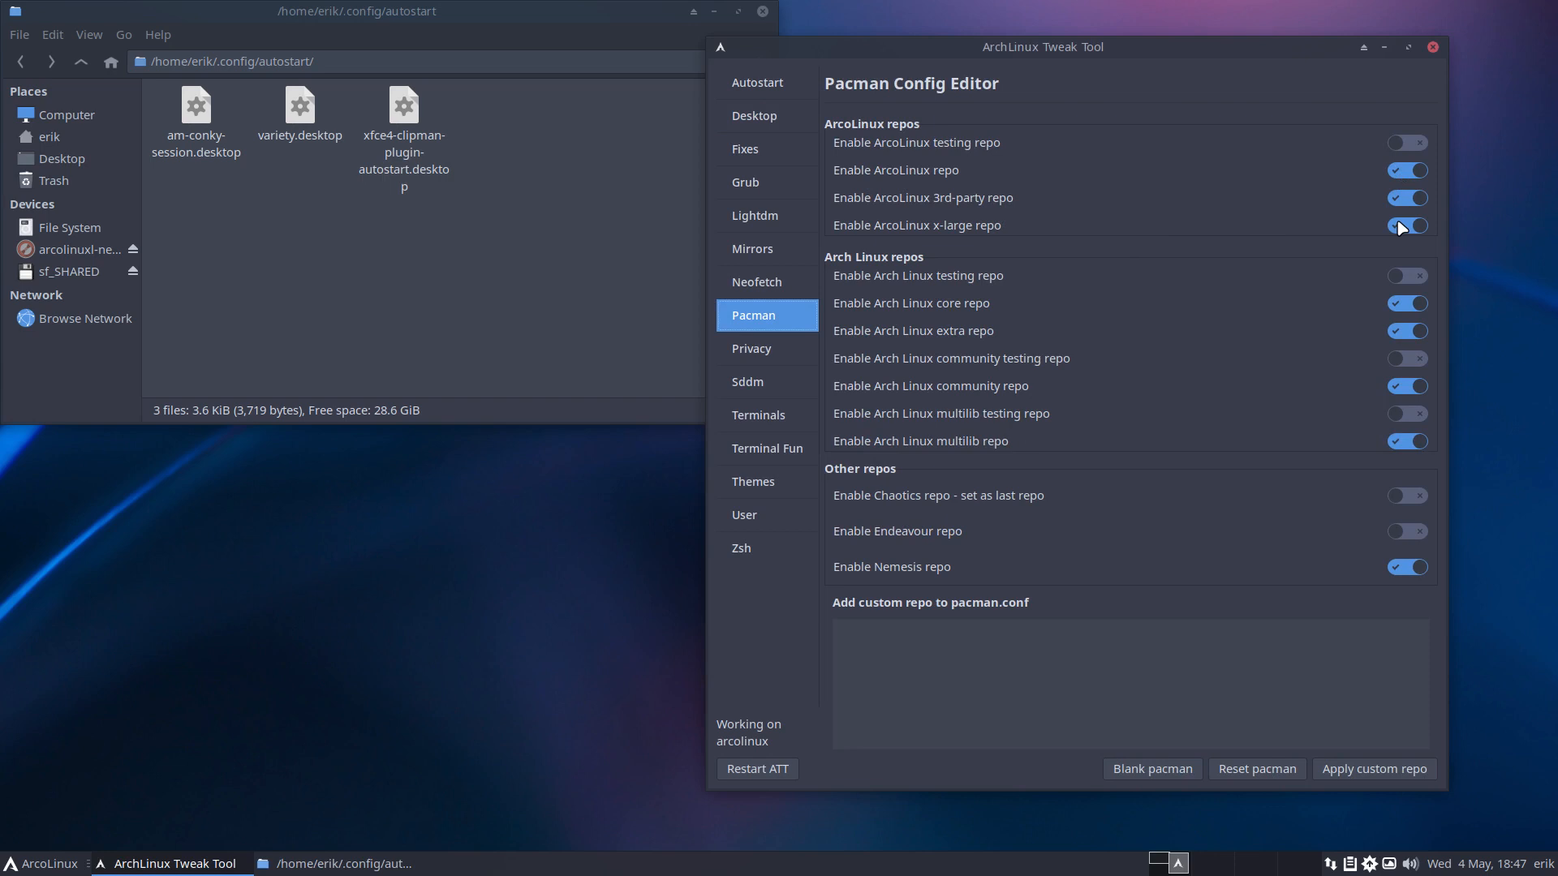
Edit pacman.conf with 'npacman' in a terminal and go to the [arcolinux_repo] section.
{"action": "left_click", "coordinate": [434, 523]}
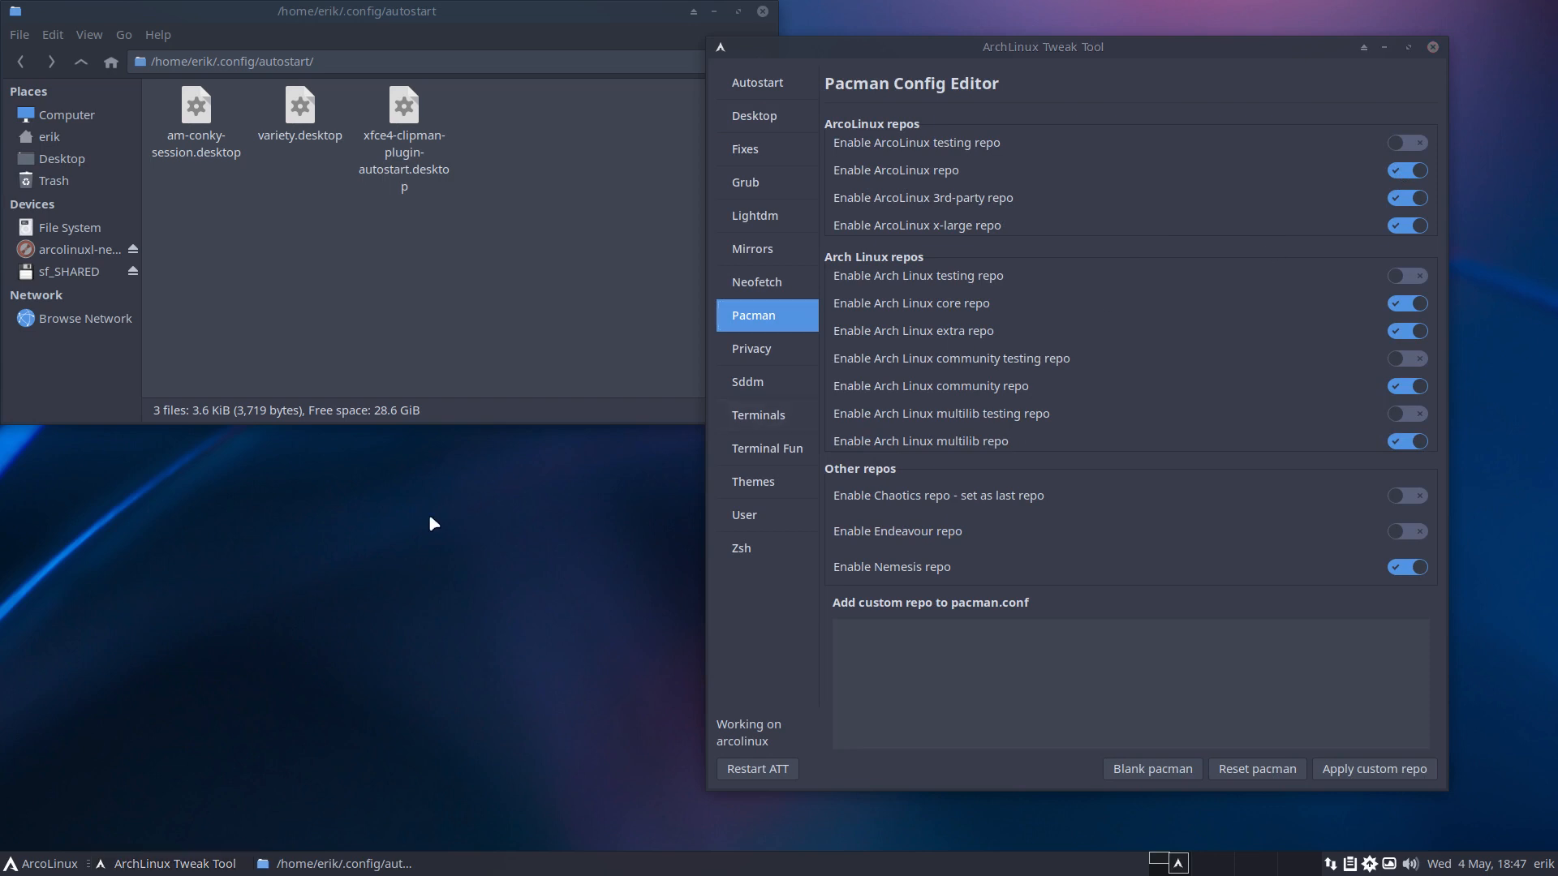
{"action": "key", "text": "ctrl+alt+Return"}
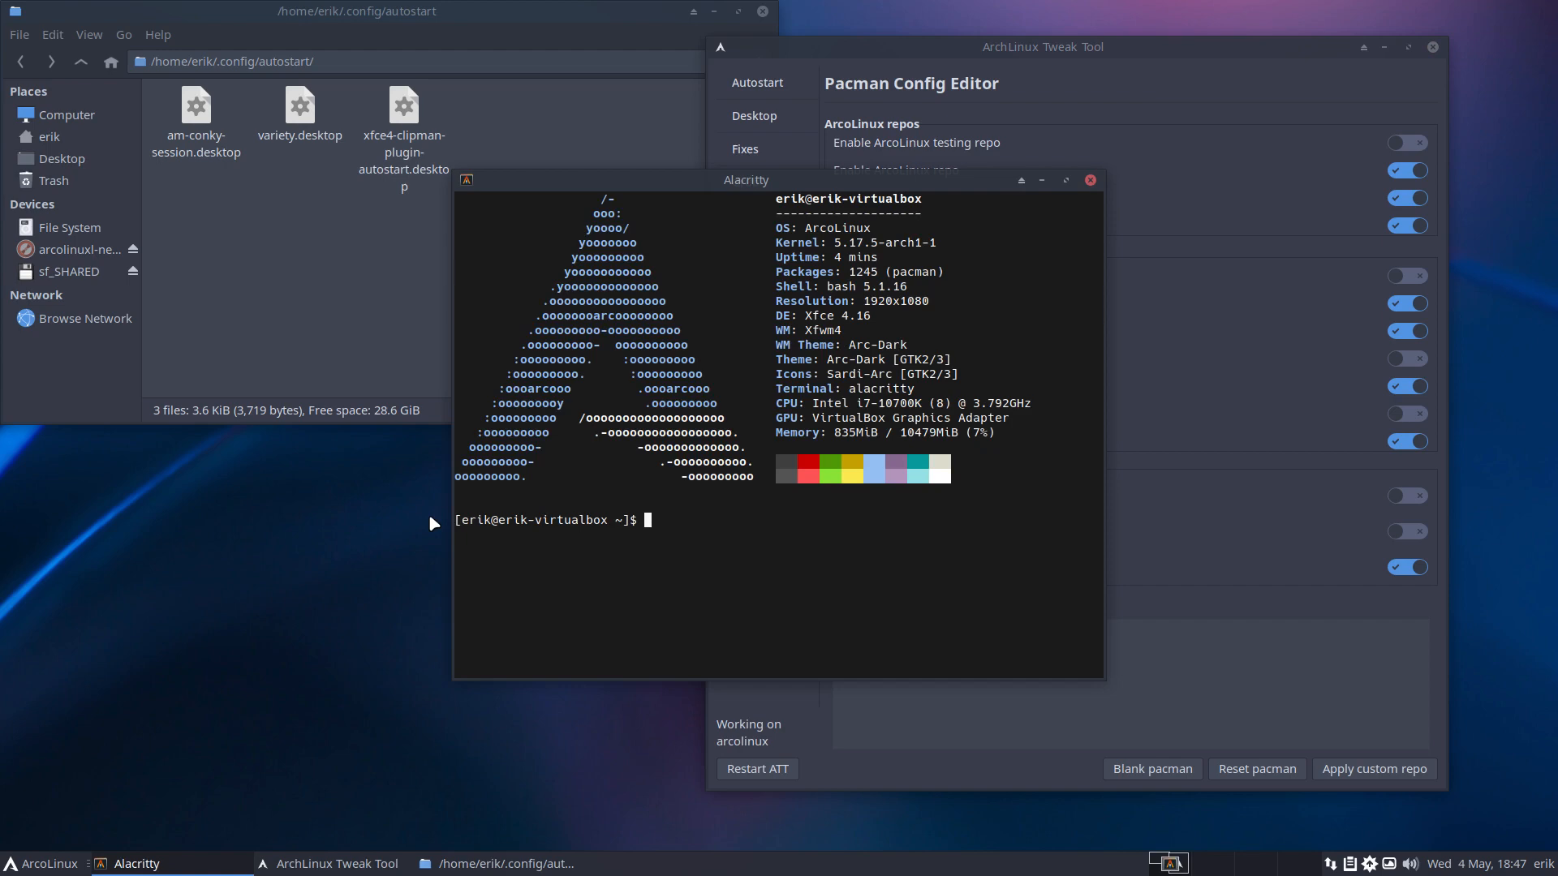
{"action": "type", "text": "npacman"}
{"action": "key", "text": "Return"}
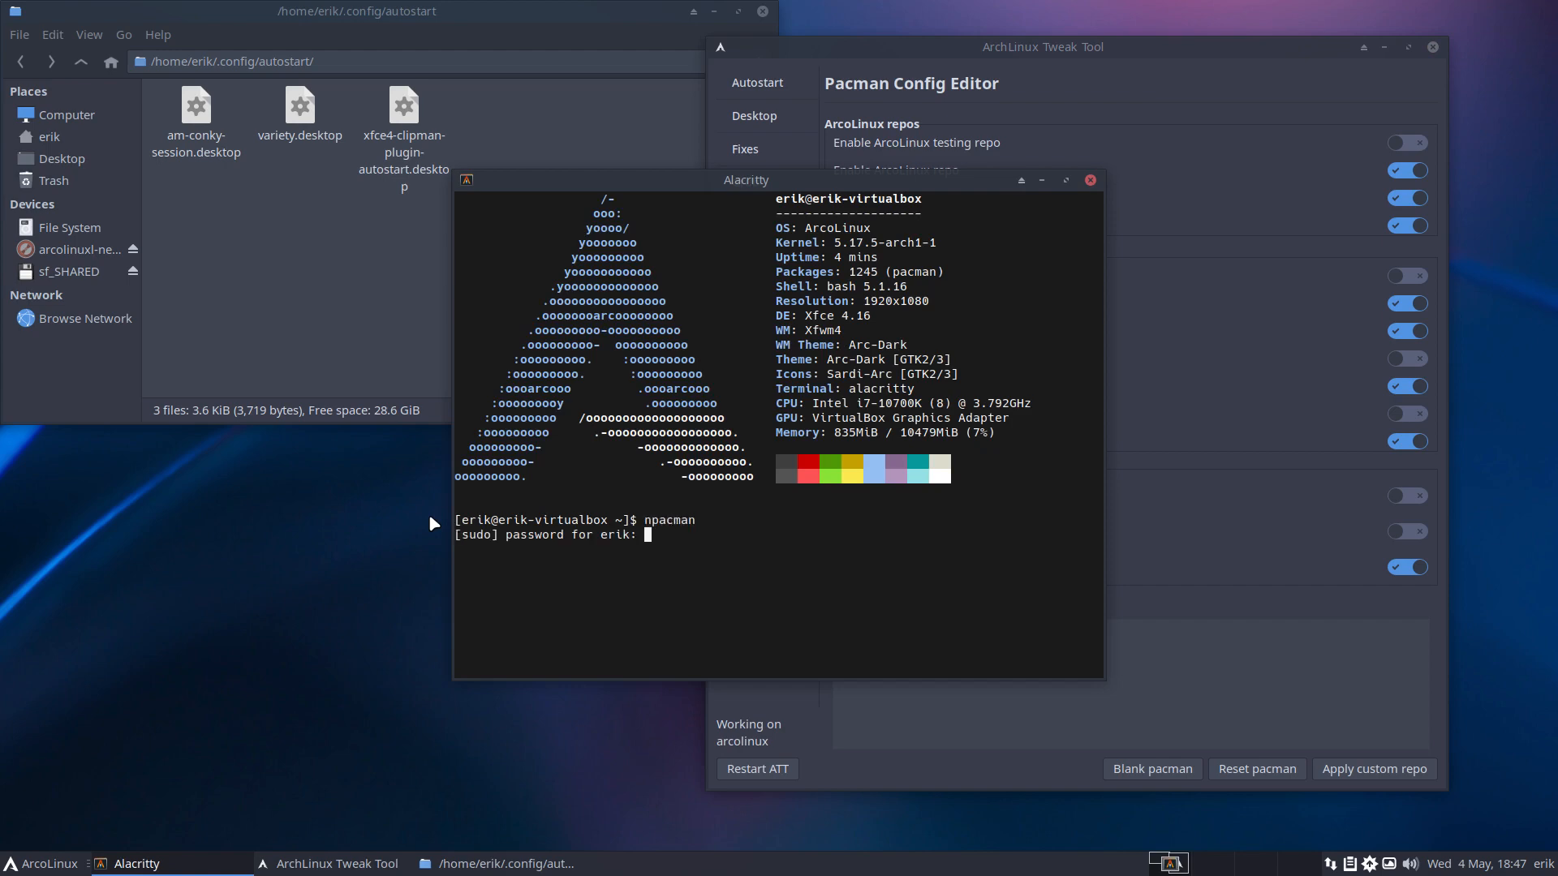
{"action": "key", "text": "Return"}
{"action": "key", "text": "Page_Down"}
{"action": "key", "text": "Page_Down"}
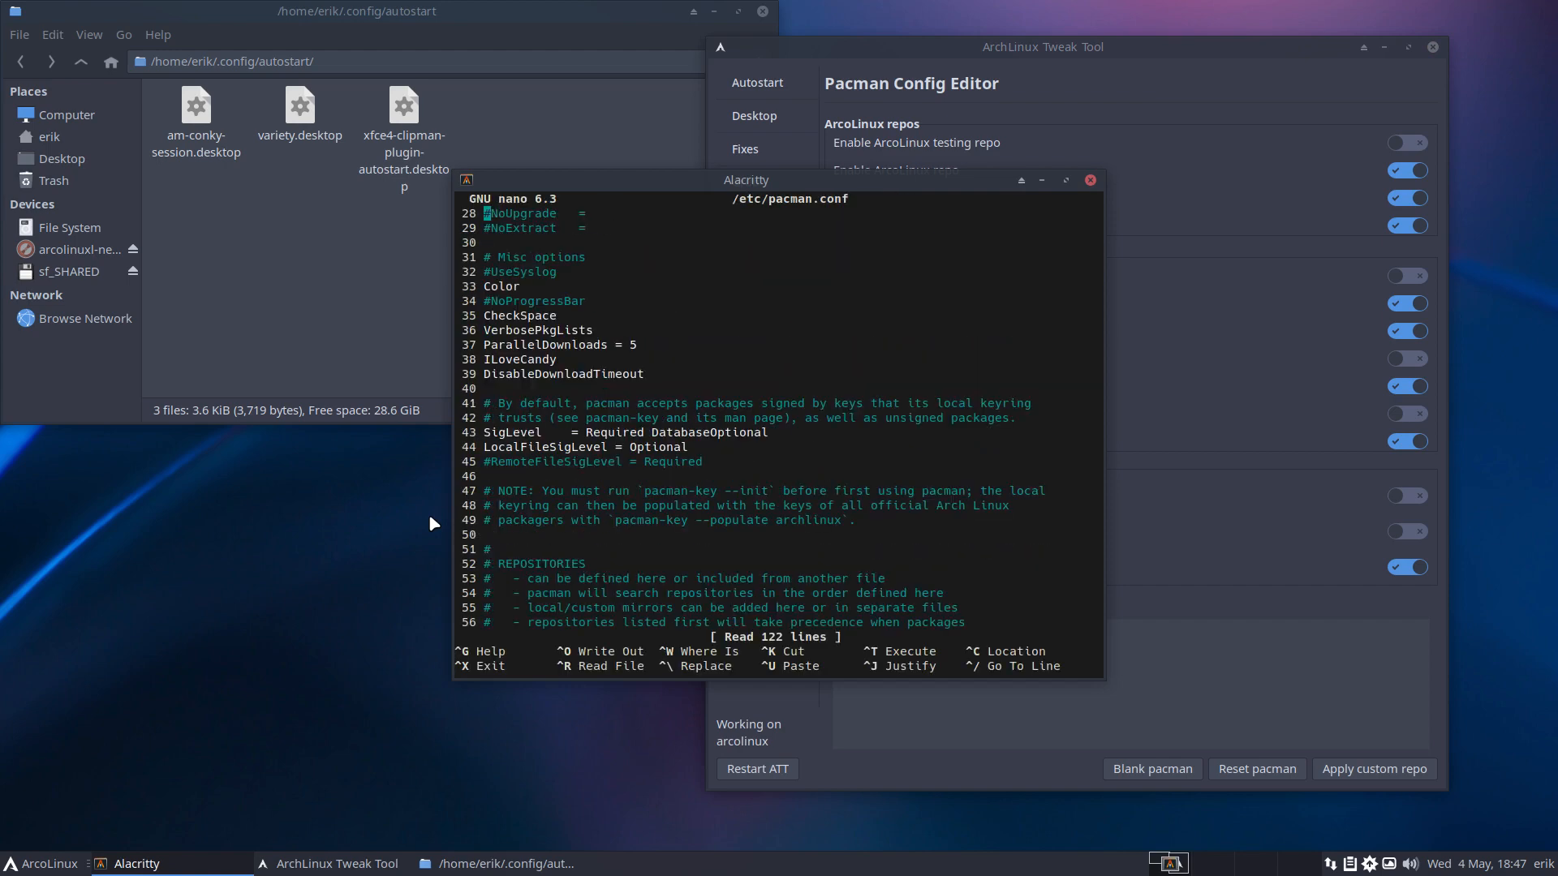
{"action": "key", "text": "Page_Down"}
{"action": "key", "text": "Up"}
{"action": "key", "text": "Up"}
{"action": "key", "text": "Up"}
{"action": "key", "text": "Up"}
{"action": "key", "text": "Up"}
{"action": "key", "text": "Up"}
{"action": "key", "text": "Up"}
{"action": "key", "text": "Up"}
{"action": "key", "text": "Up"}
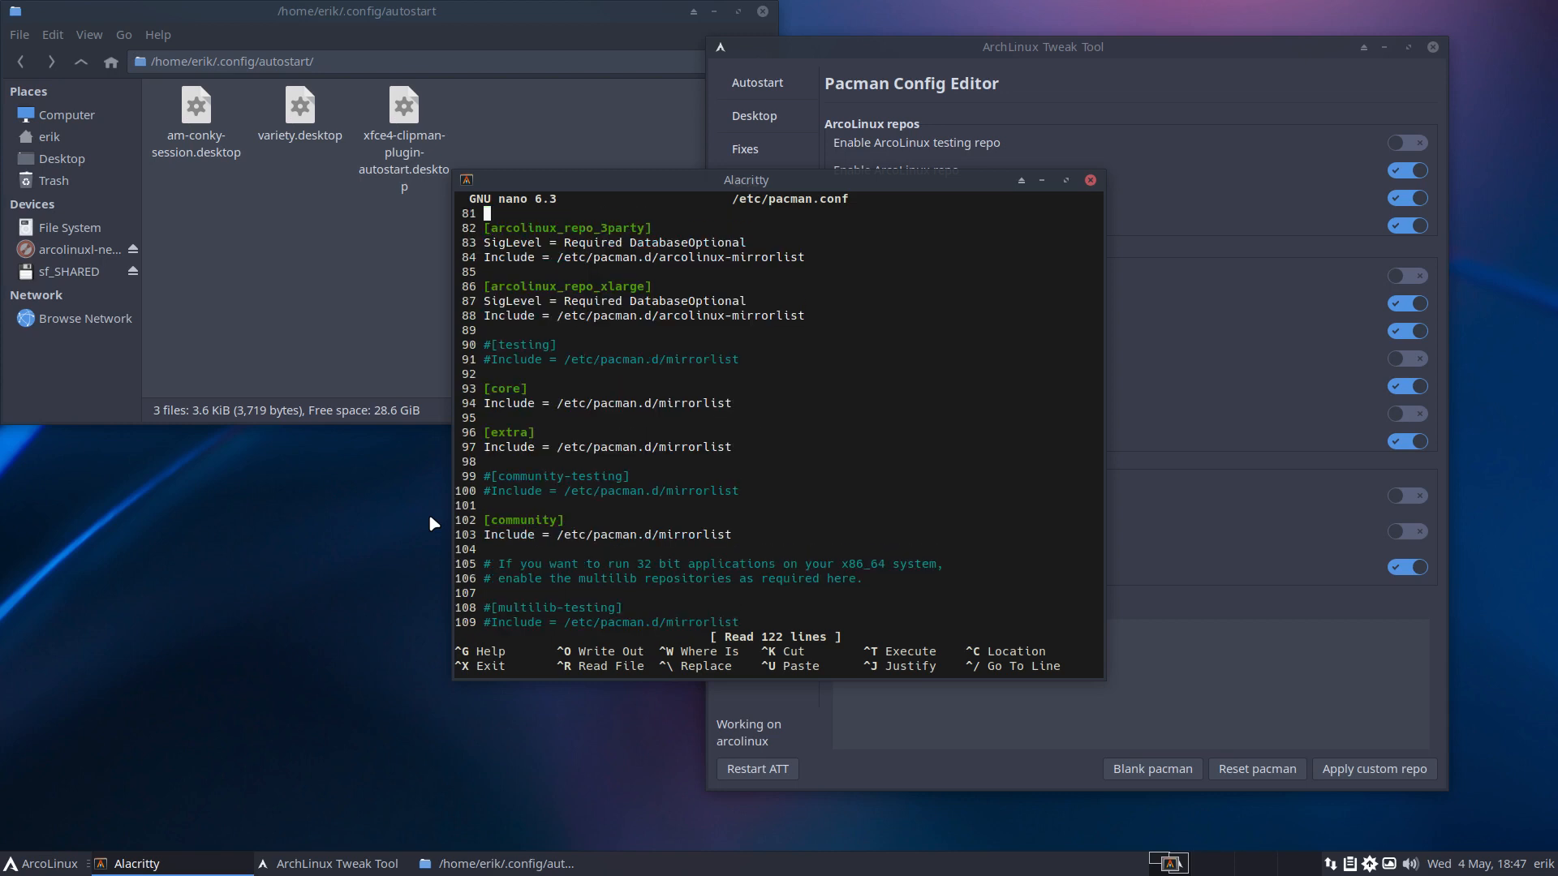
{"action": "key", "text": "Down"}
{"action": "key", "text": "Down"}
{"action": "key", "text": "Down"}
{"action": "key", "text": "Down"}
{"action": "key", "text": "Down"}
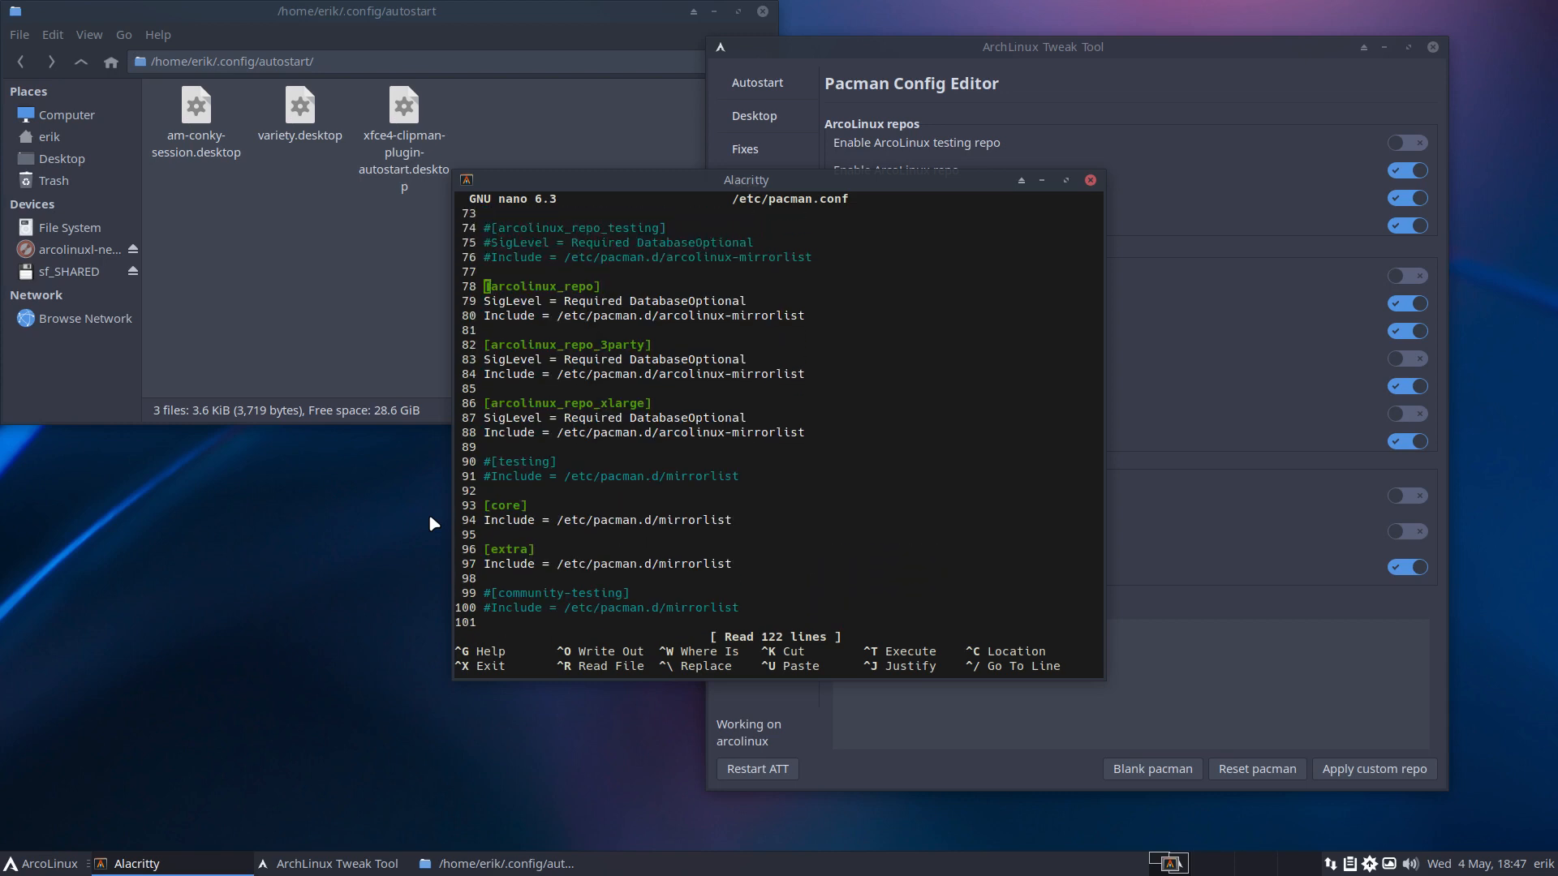
Comment out the [arcolinux_repo], SigLevel and Include lines with '#', then close the terminal.
{"action": "type", "text": "#"}
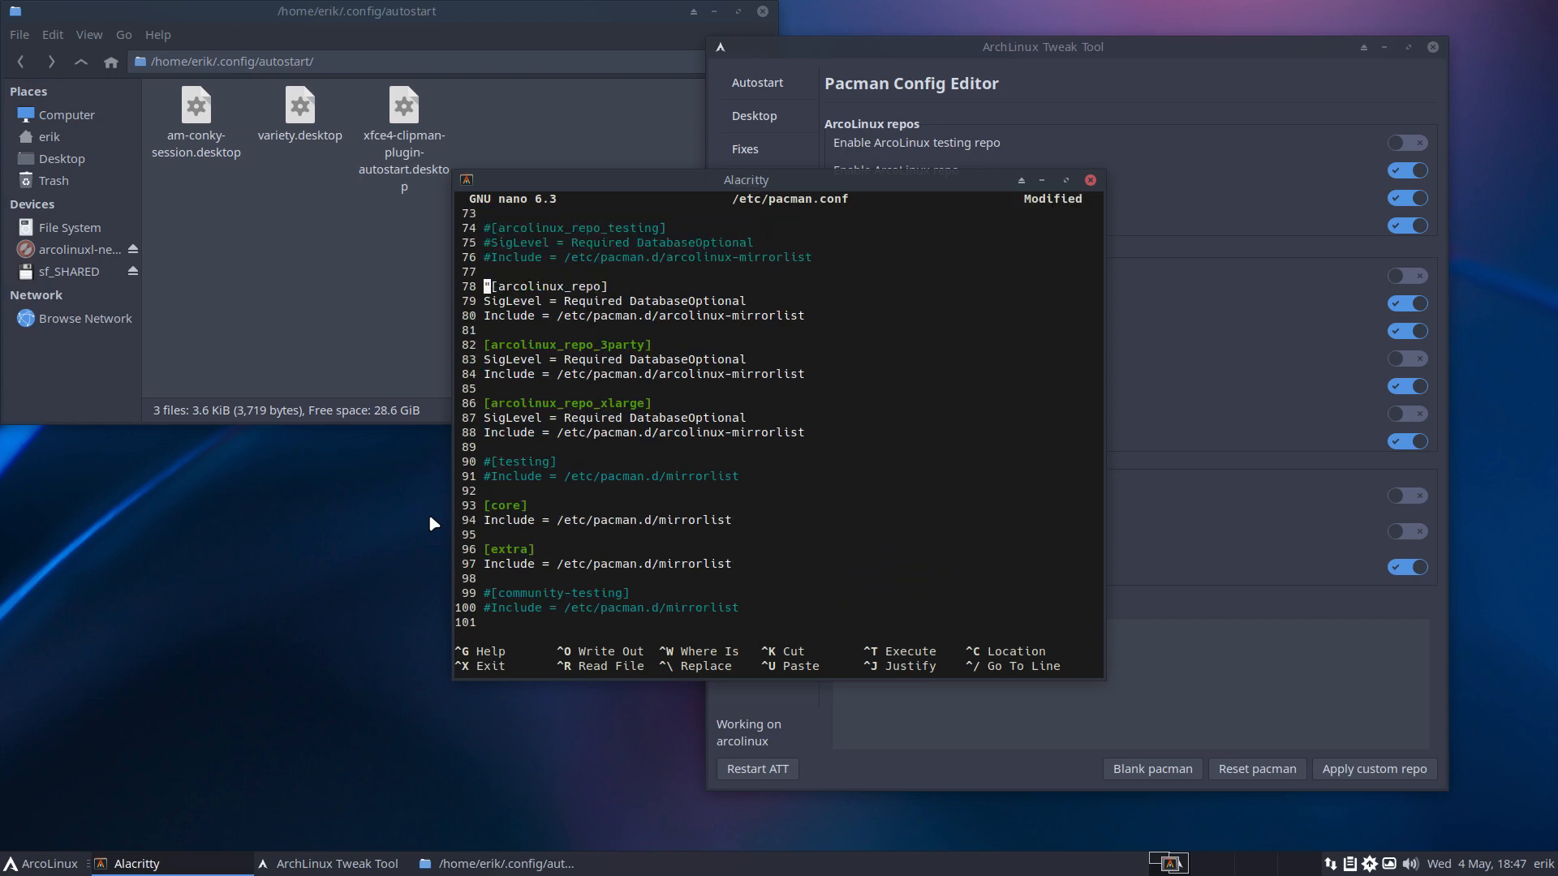
{"action": "key", "text": "Delete"}
{"action": "type", "text": "#"}
{"action": "key", "text": "Down"}
{"action": "key", "text": "Left"}
{"action": "type", "text": "#"}
{"action": "key", "text": "Down"}
{"action": "key", "text": "Left"}
{"action": "type", "text": "#"}
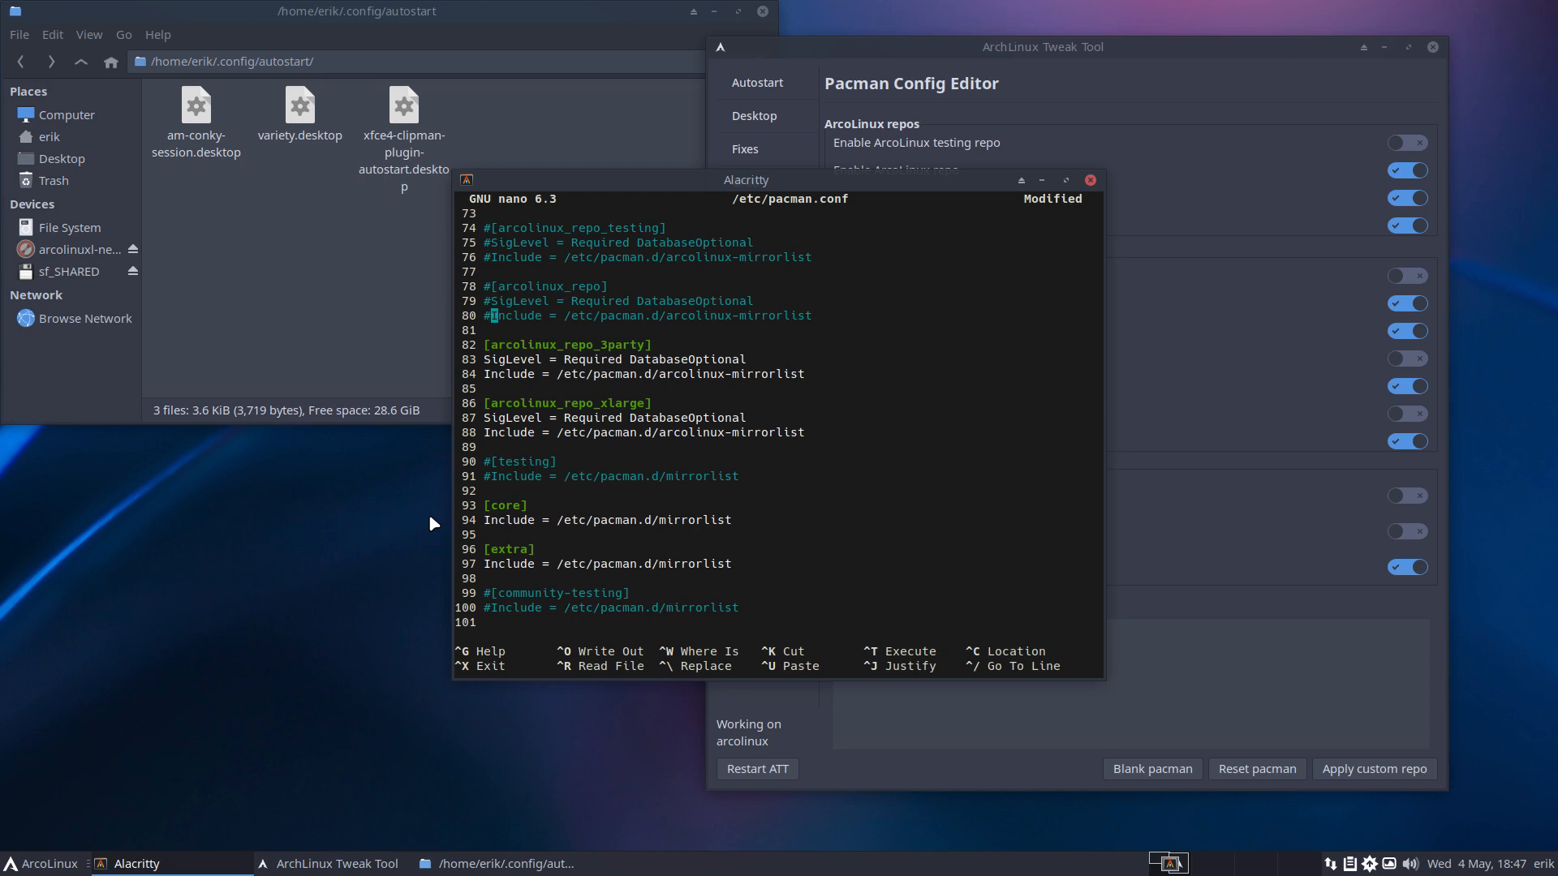
{"action": "left_click", "coordinate": [1089, 180]}
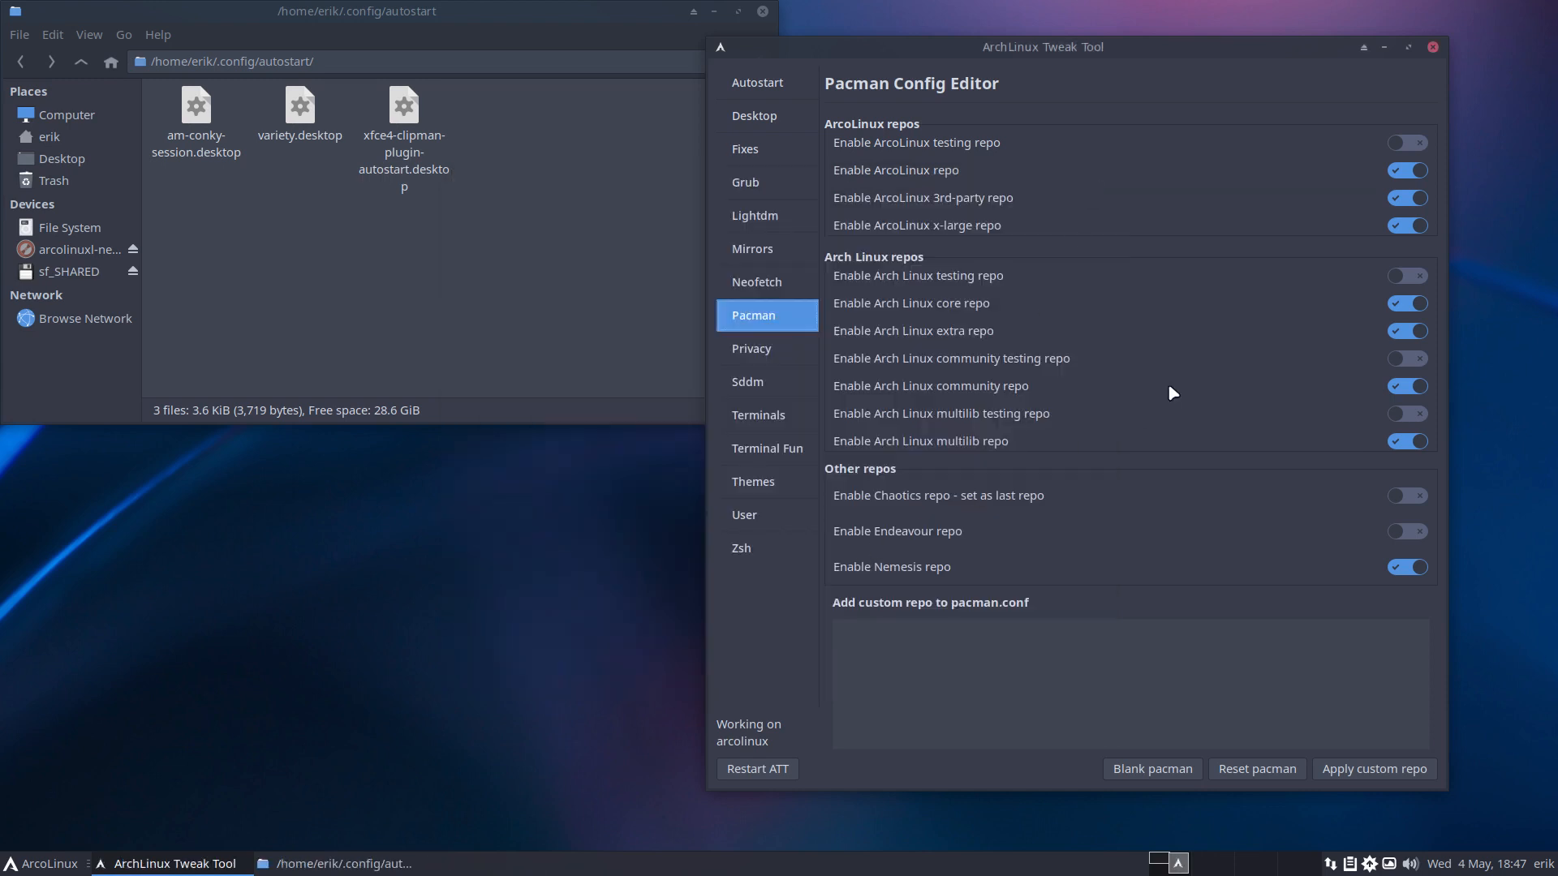
Install the awesome desktop from the Desktop Installer until it reports as installed.
{"action": "left_click", "coordinate": [772, 118]}
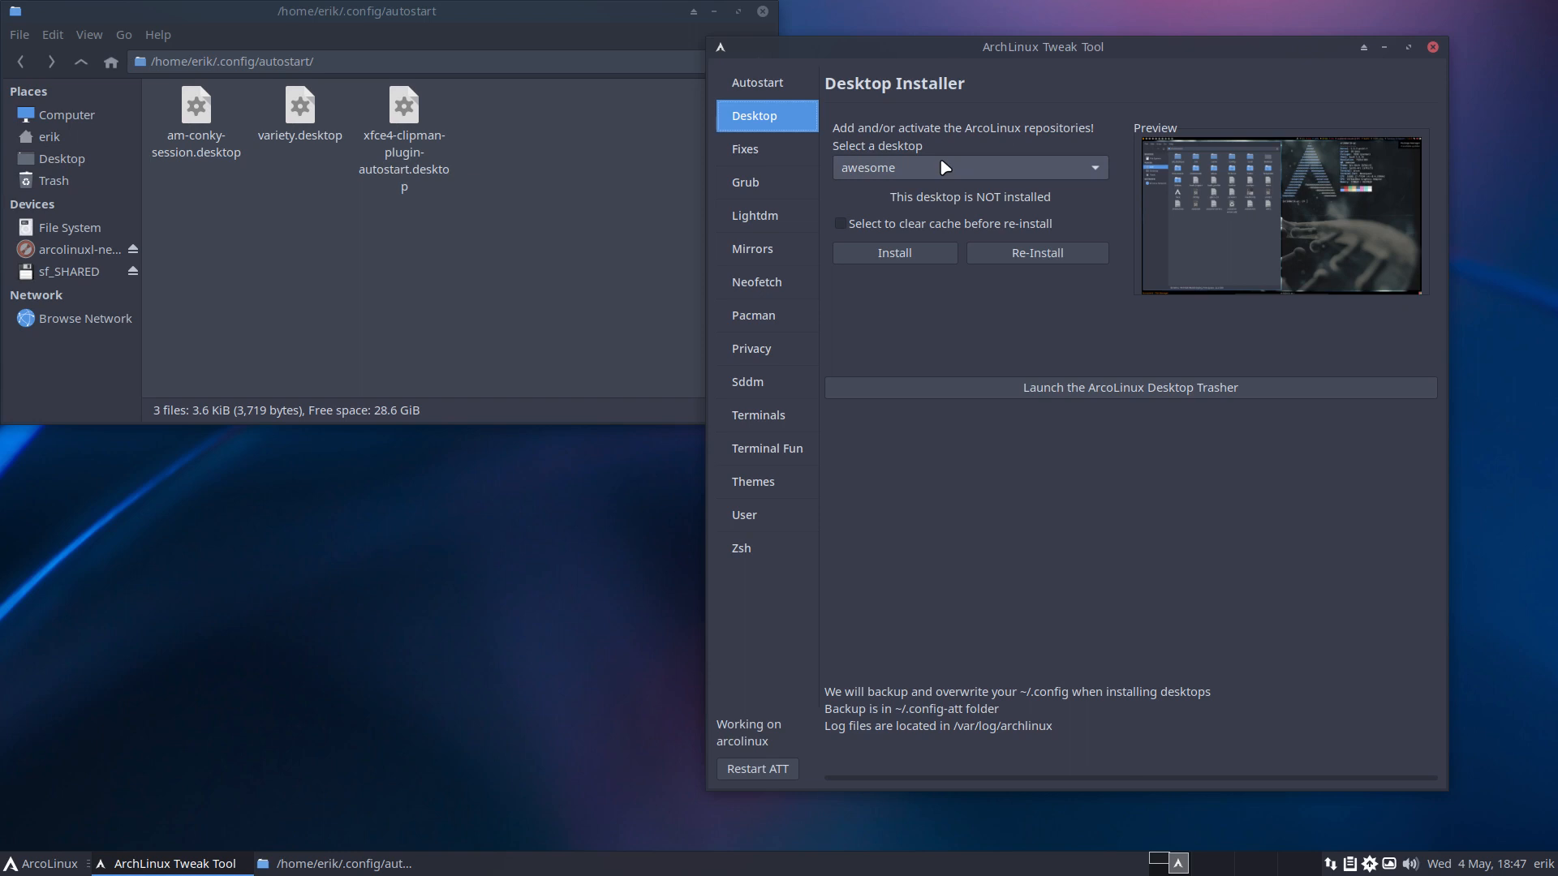
{"action": "left_click", "coordinate": [915, 256]}
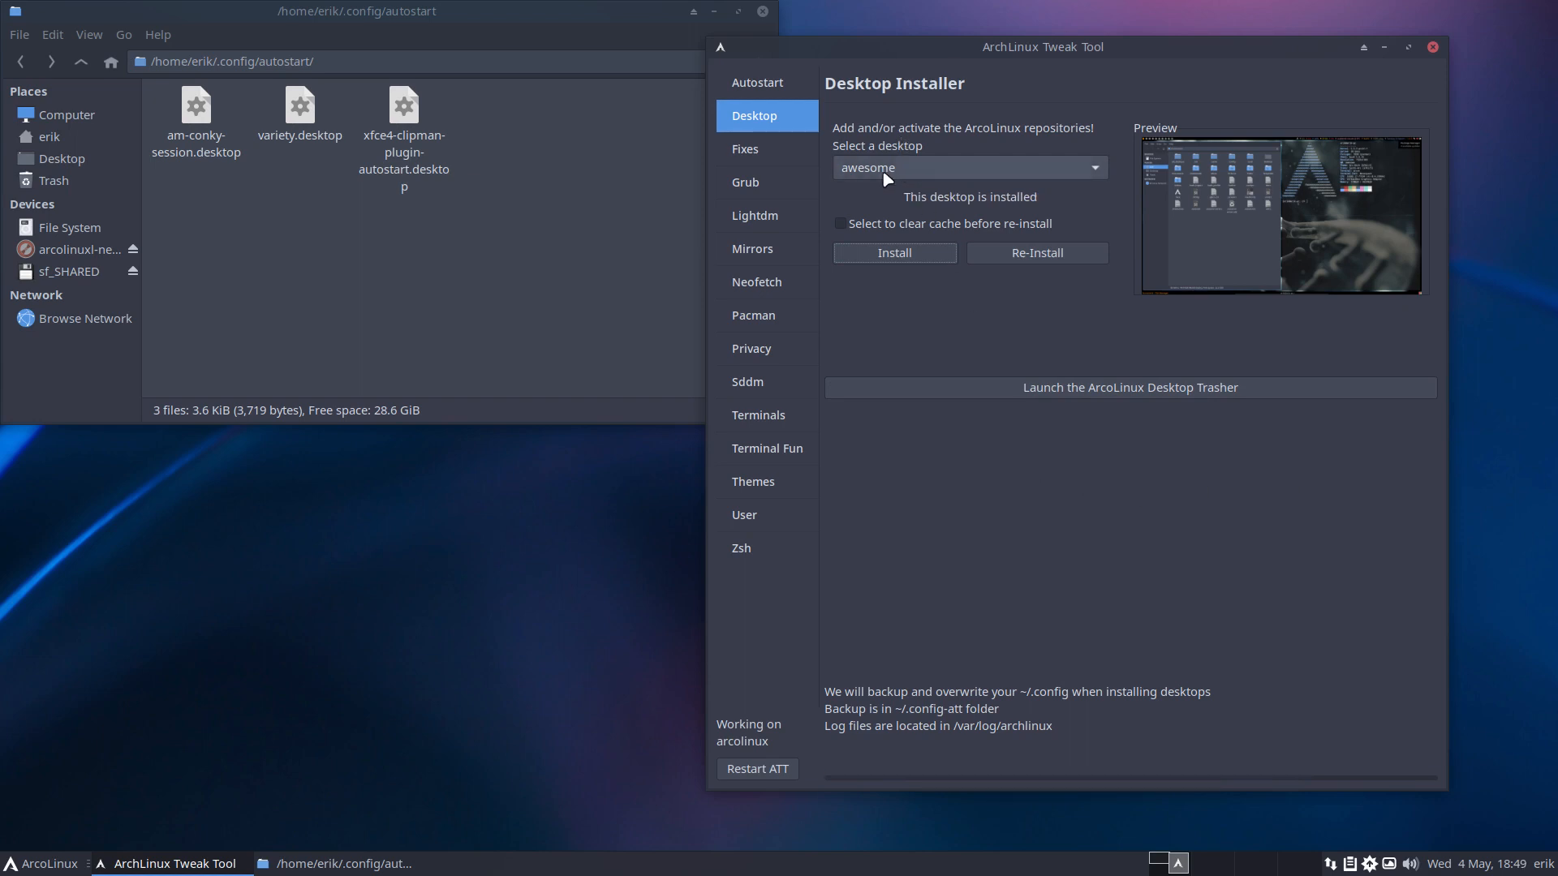
{"action": "left_click", "coordinate": [391, 575]}
Run 'xd' in a terminal to list the awesome.desktop and xfce.desktop sessions.
{"action": "key", "text": "ctrl+alt+Return"}
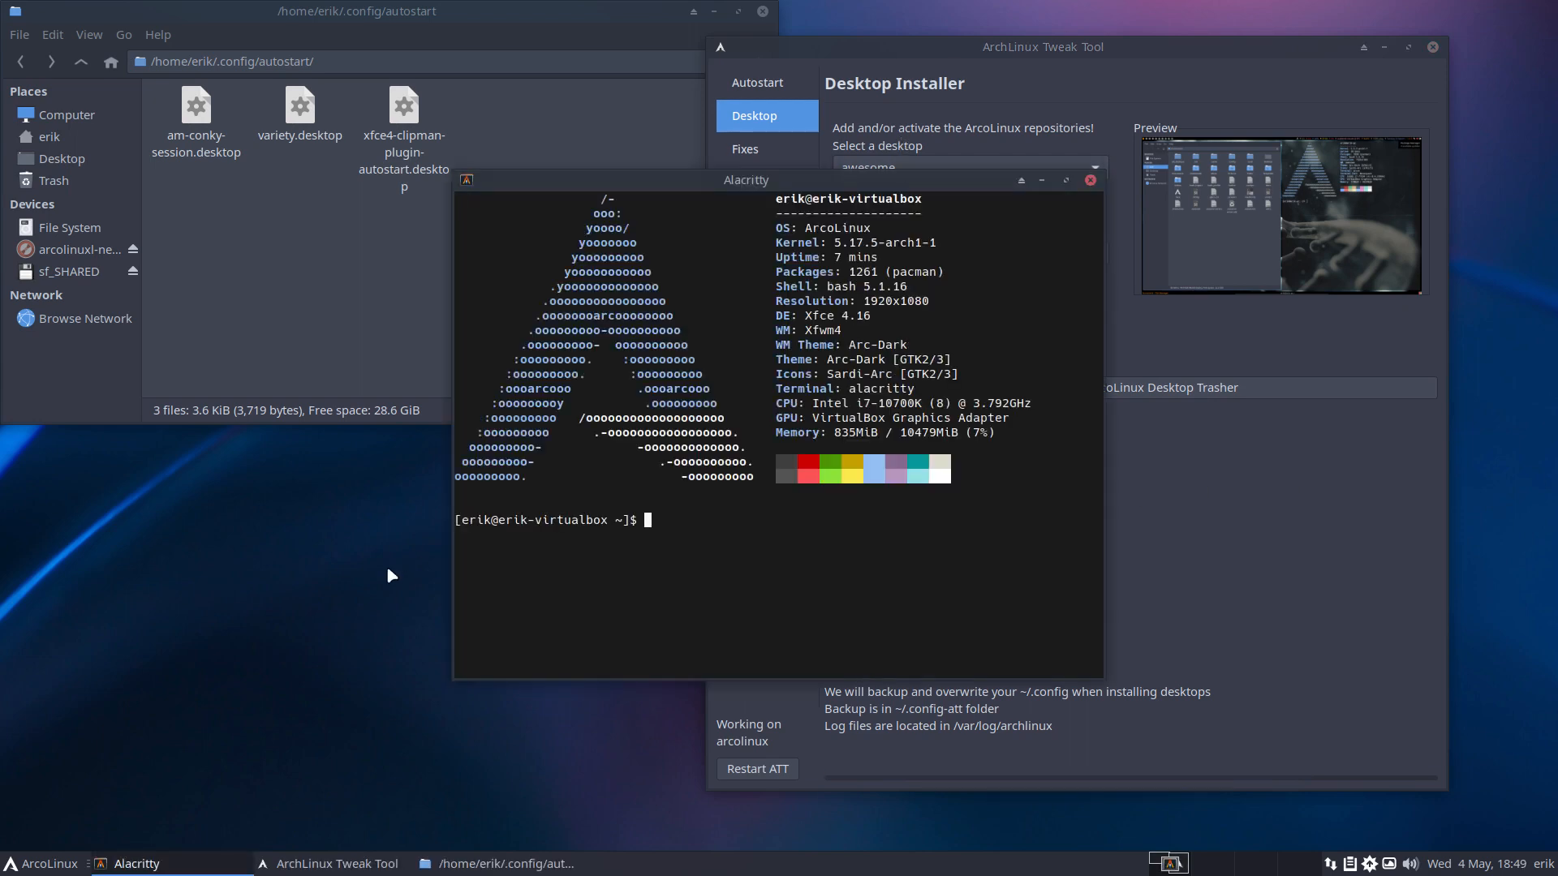
{"action": "type", "text": "xd"}
{"action": "key", "text": "Return"}
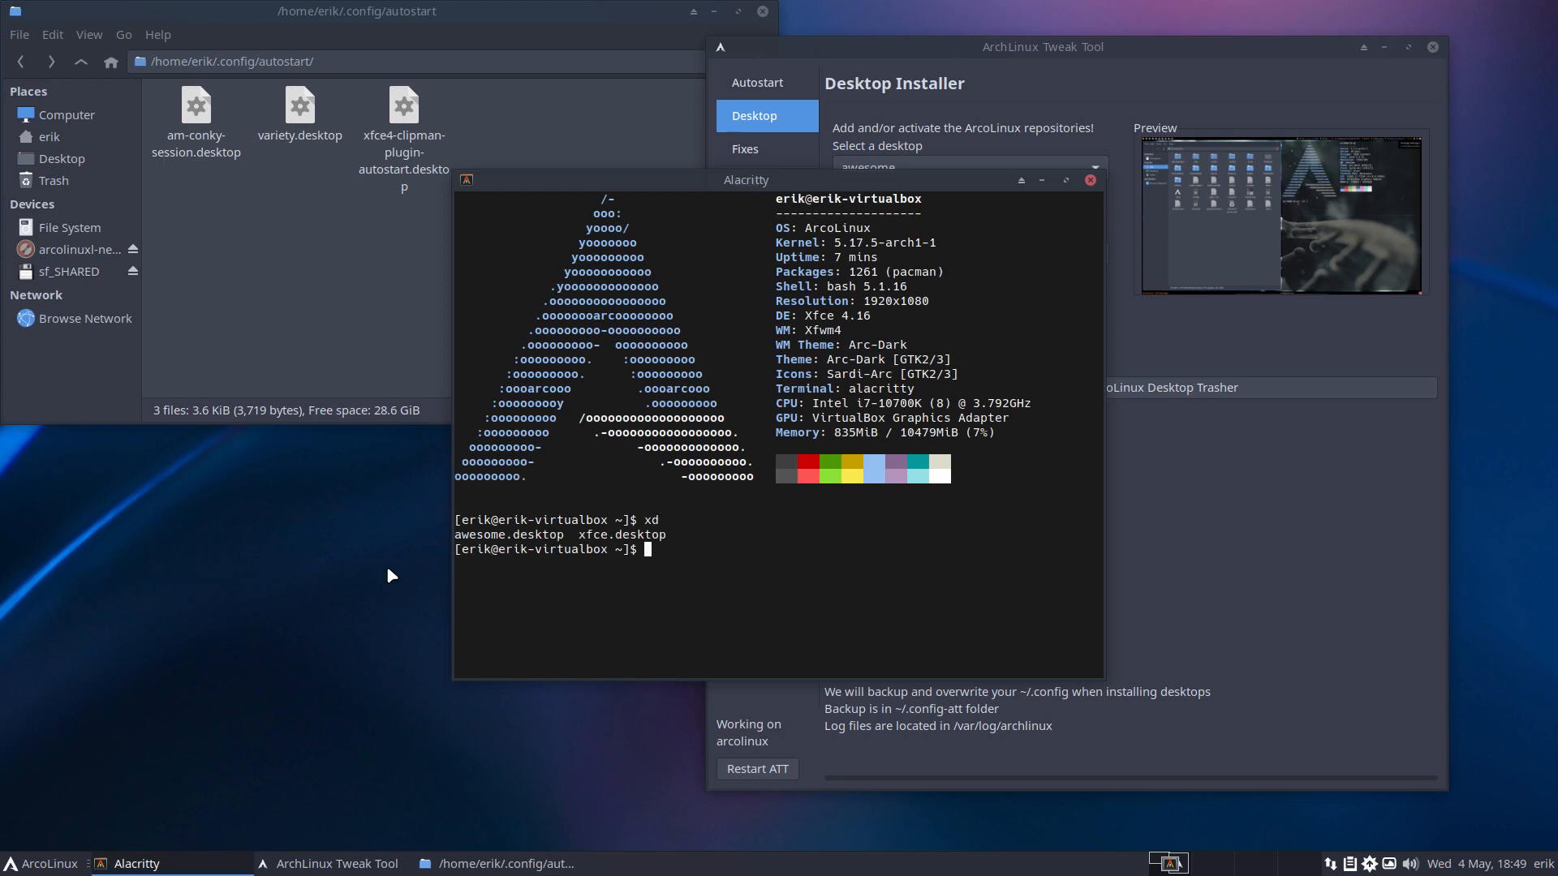
{"action": "left_click_drag", "start_coordinate": [565, 536], "coordinate": [458, 535]}
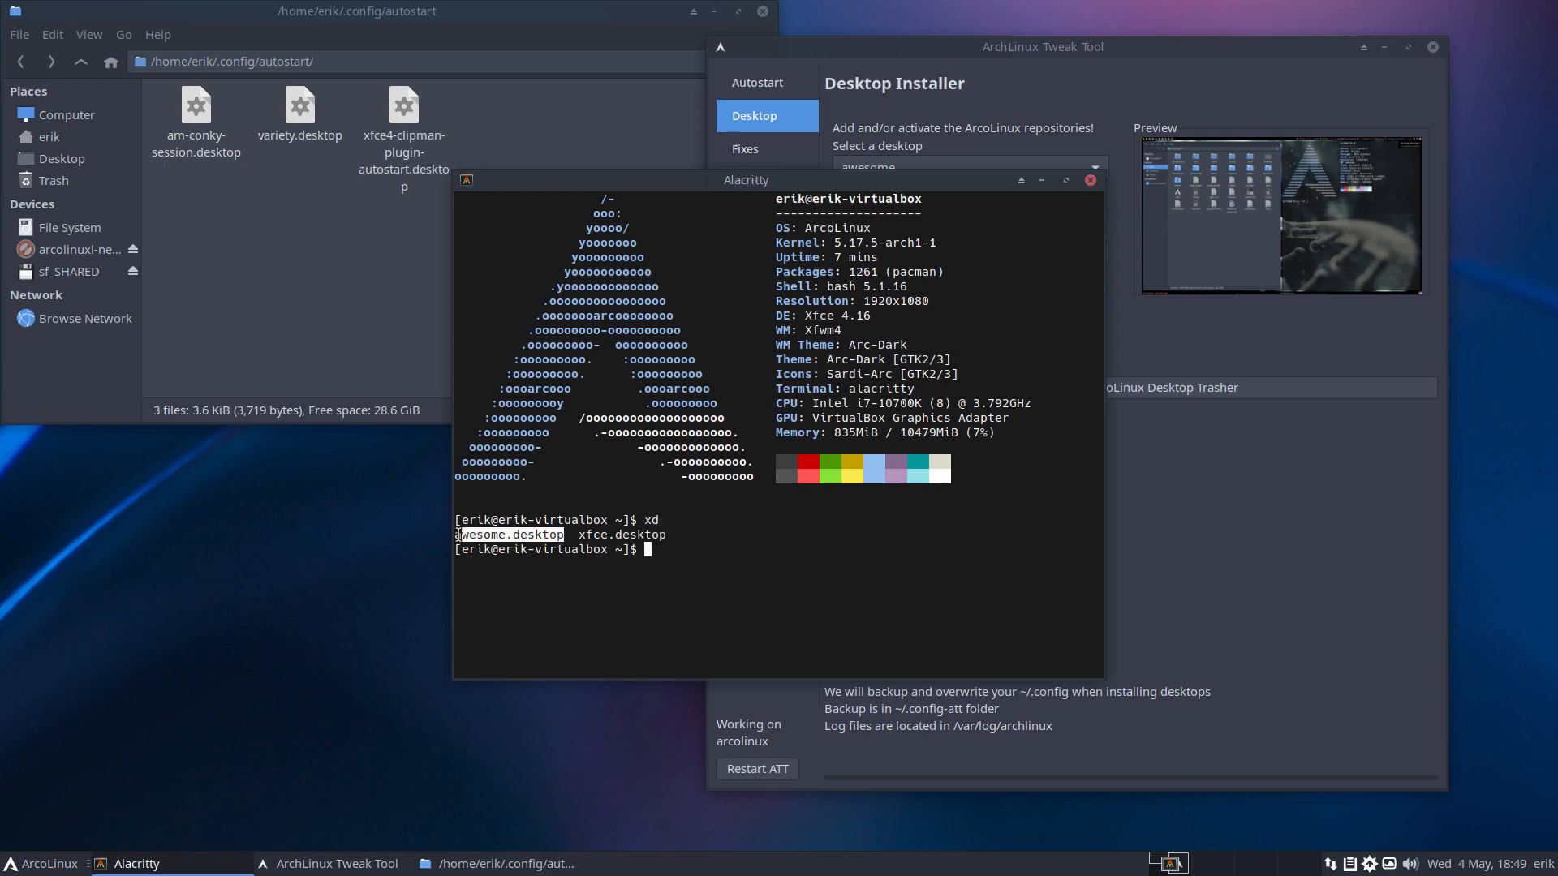
Open ~/.config/awesome in Thunar to see rc.lua, autostart.sh and picom.conf, then close the terminal.
{"action": "left_click", "coordinate": [262, 333]}
{"action": "left_click", "coordinate": [71, 150]}
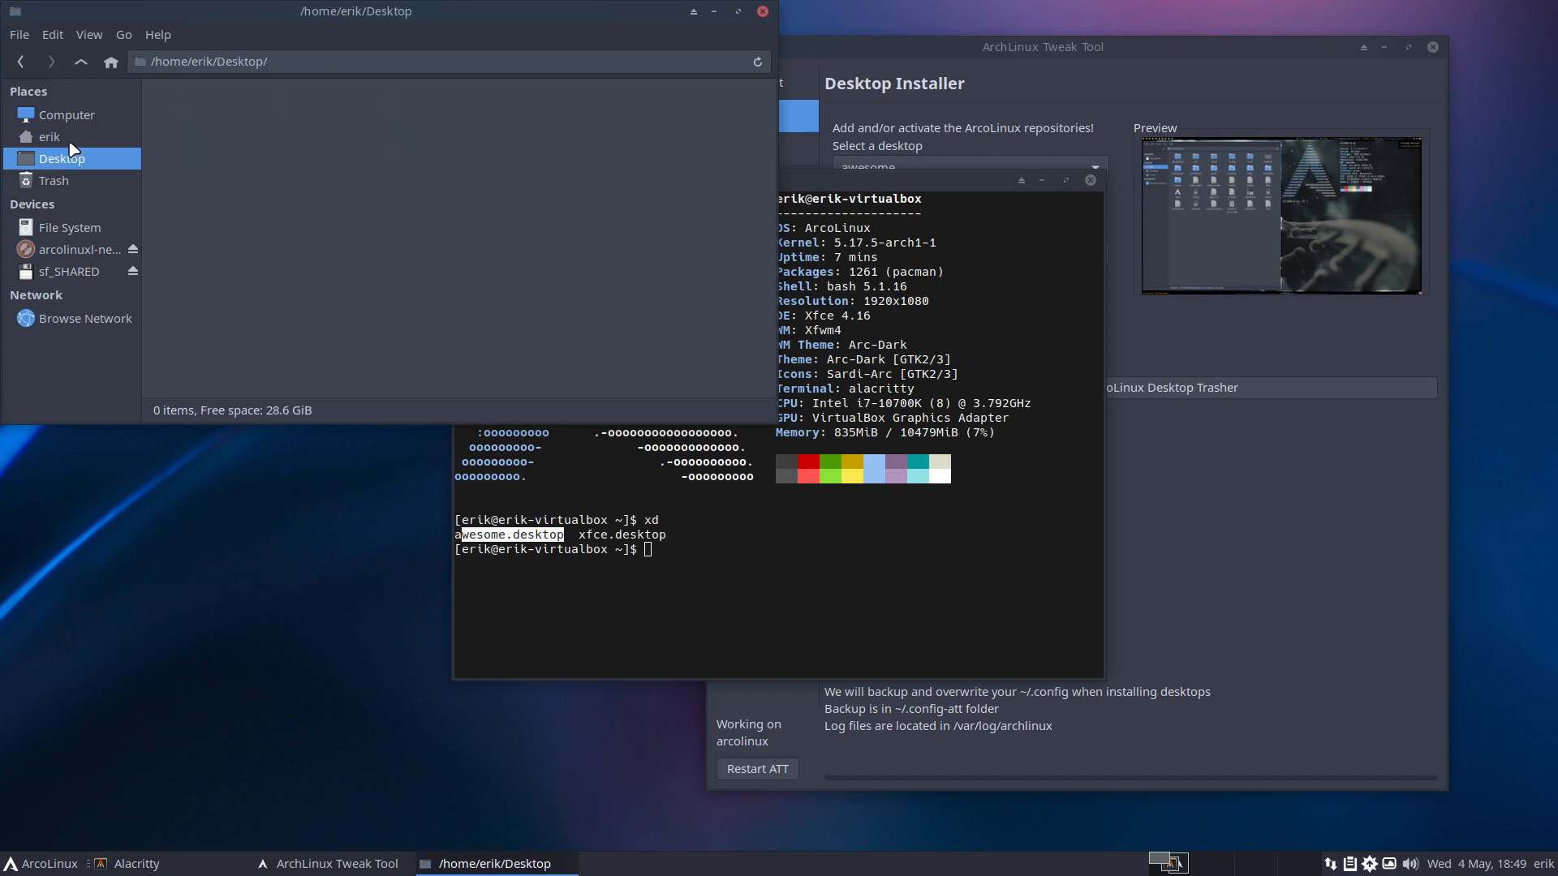
{"action": "left_click", "coordinate": [57, 136]}
{"action": "double_click", "coordinate": [395, 122]}
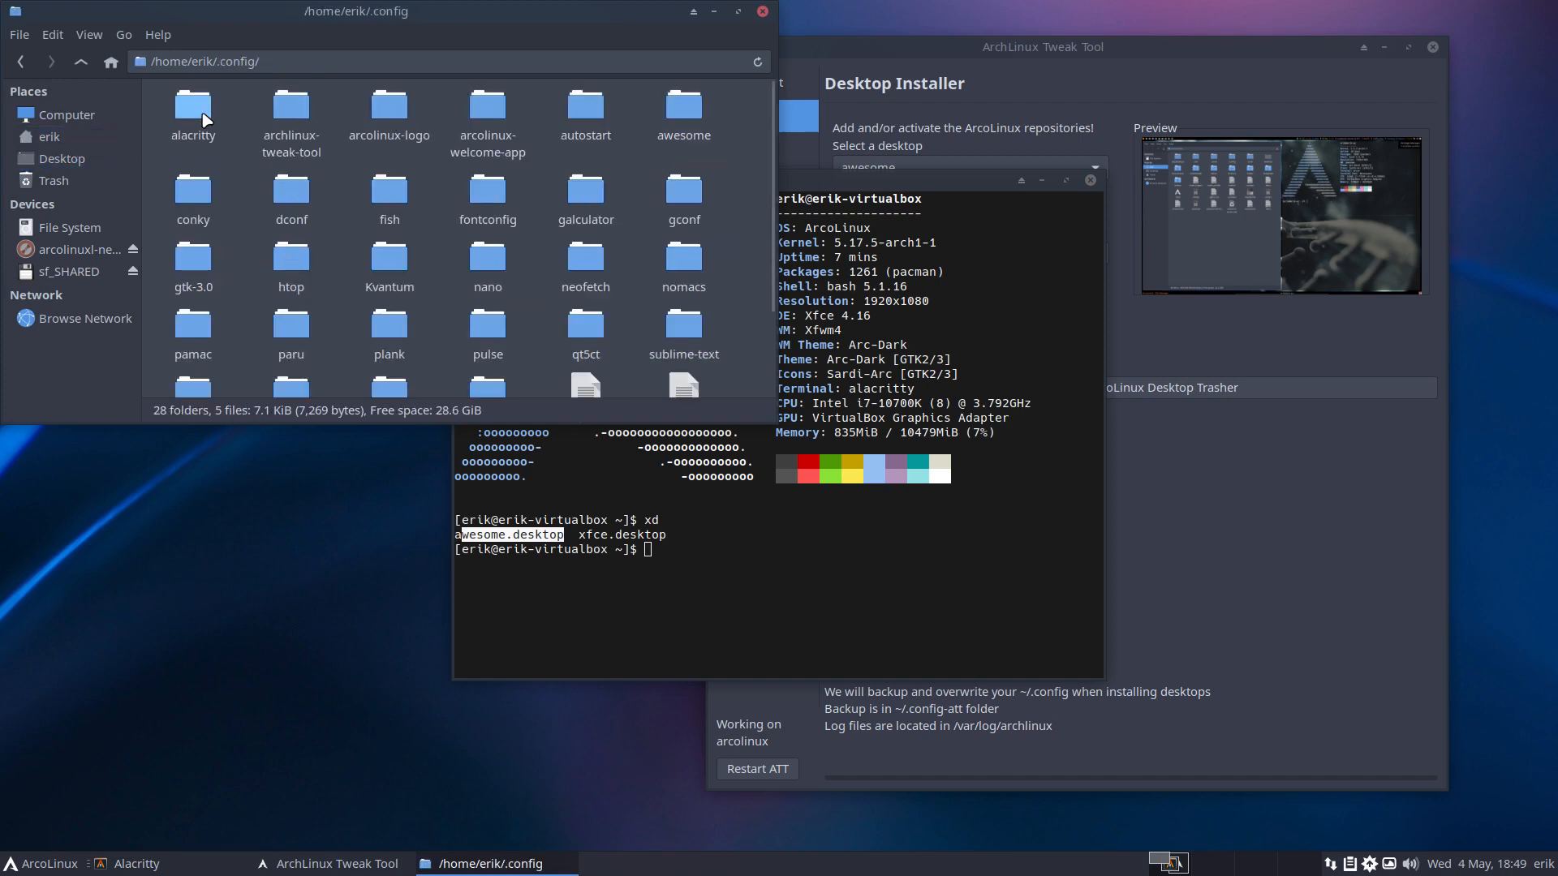
{"action": "double_click", "coordinate": [703, 124]}
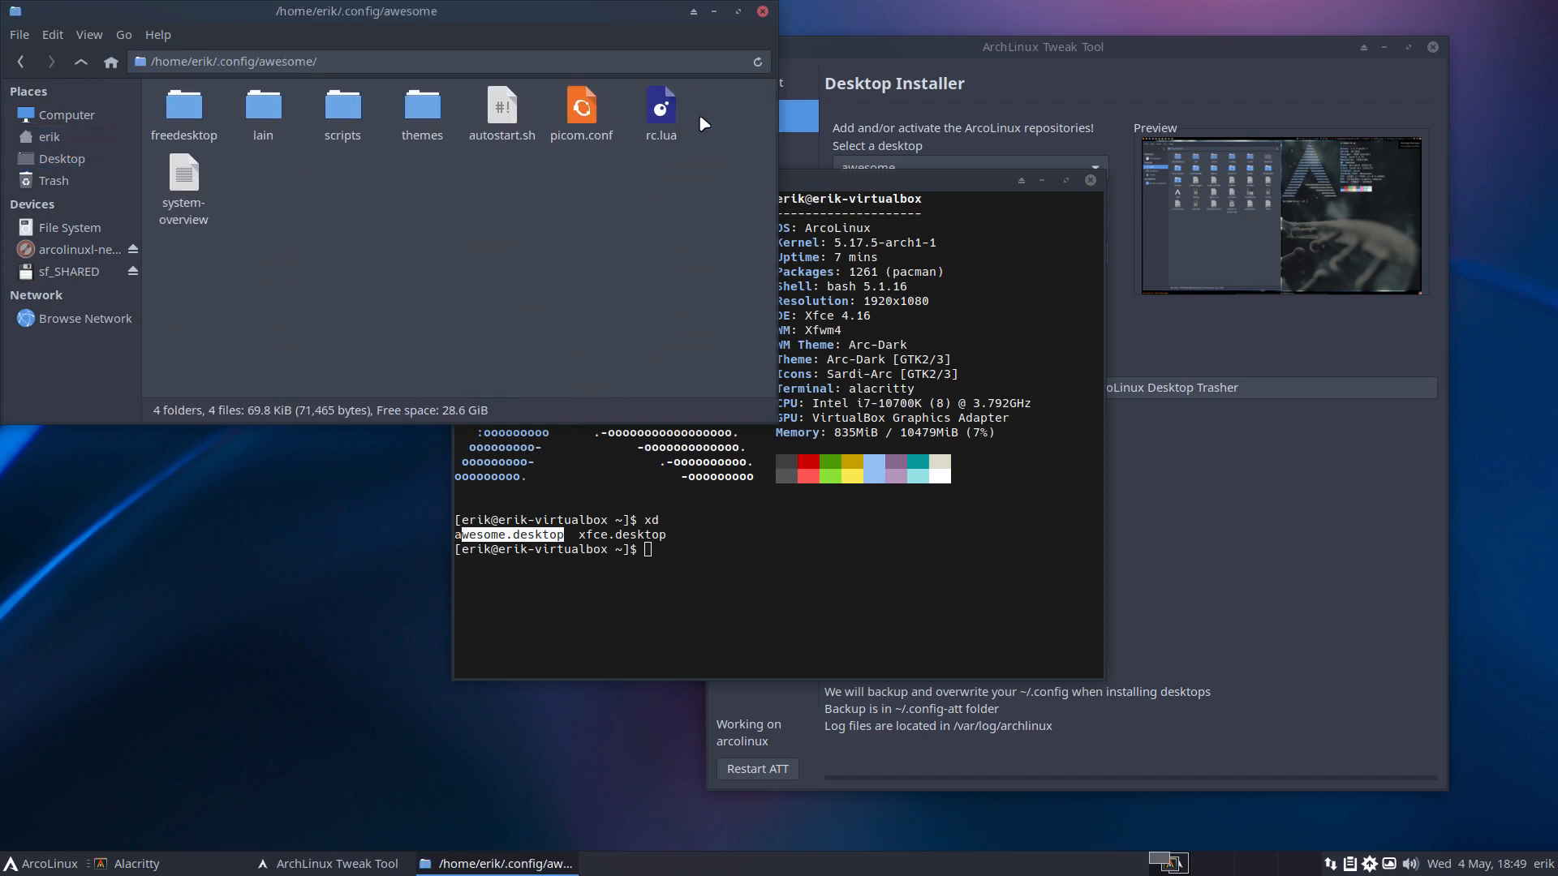
{"action": "left_click", "coordinate": [768, 575]}
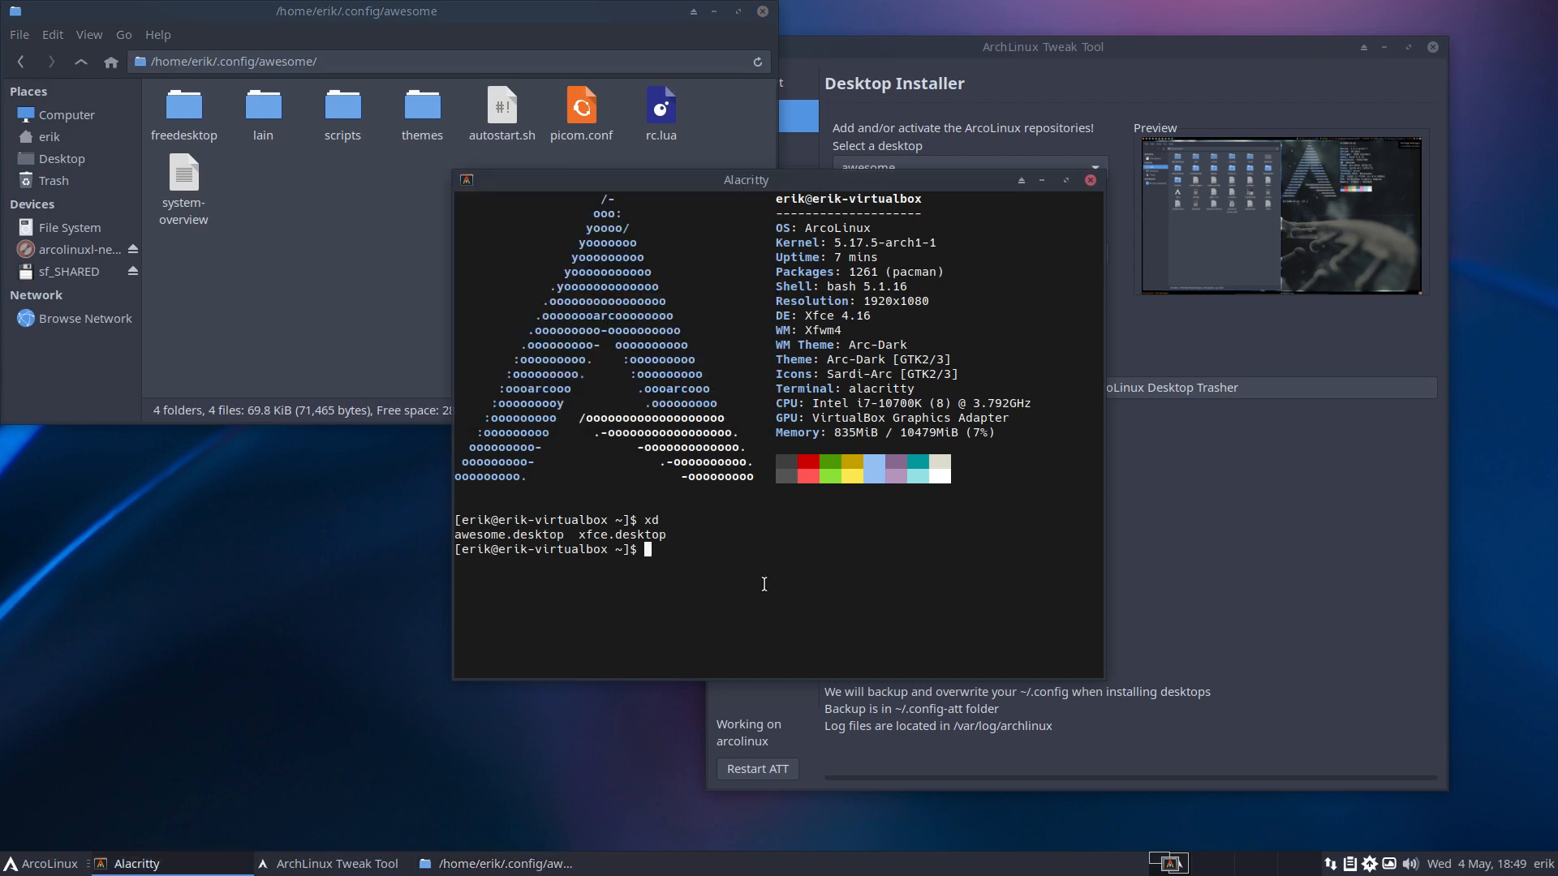
{"action": "left_click", "coordinate": [1090, 180]}
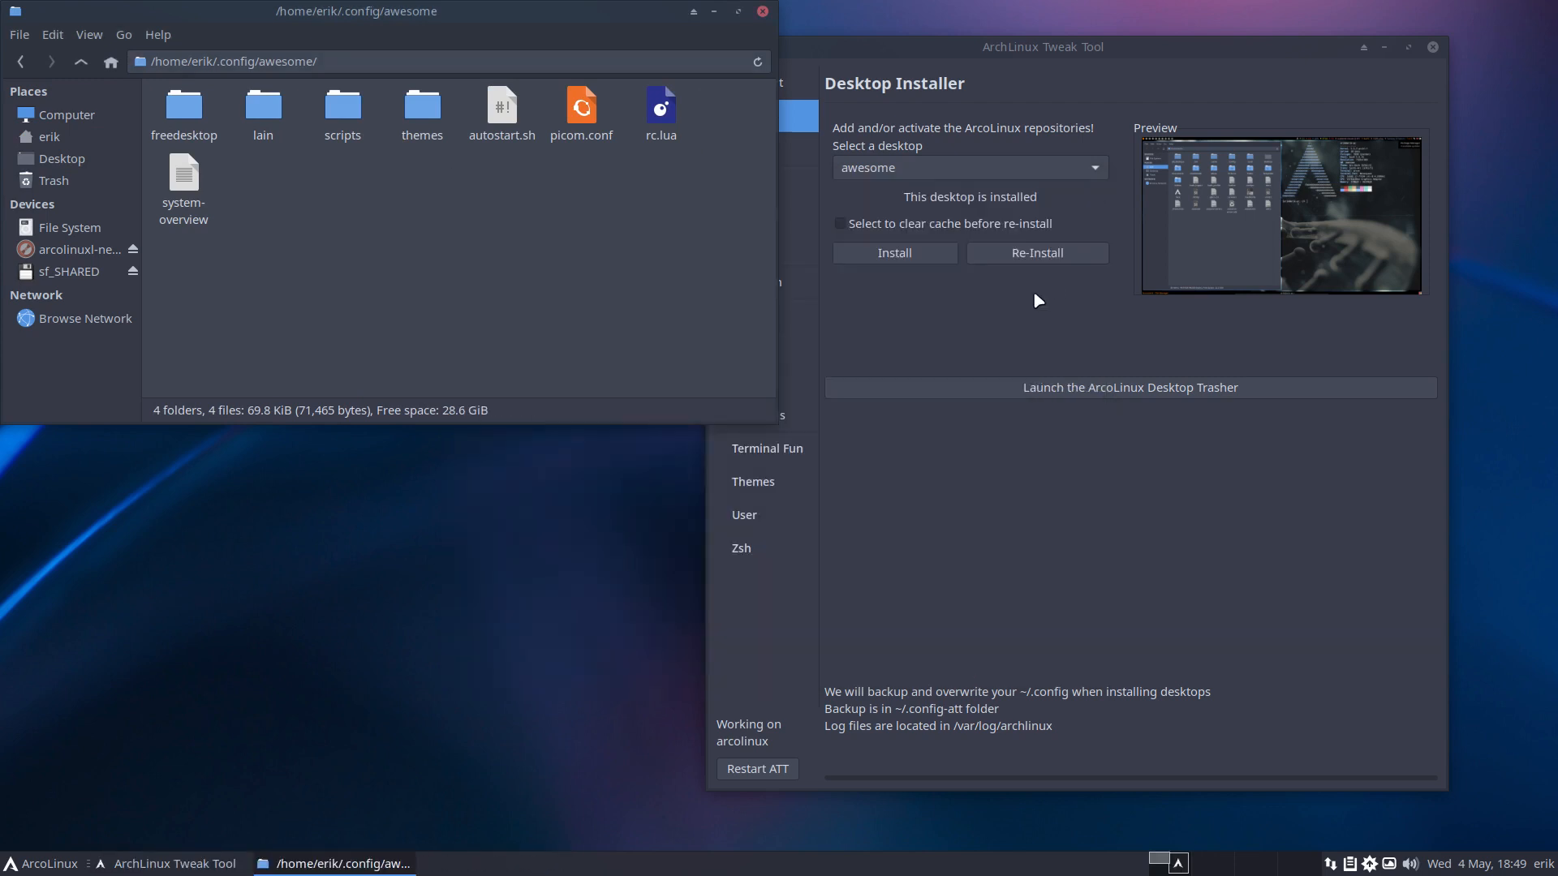
{"action": "left_click", "coordinate": [986, 172]}
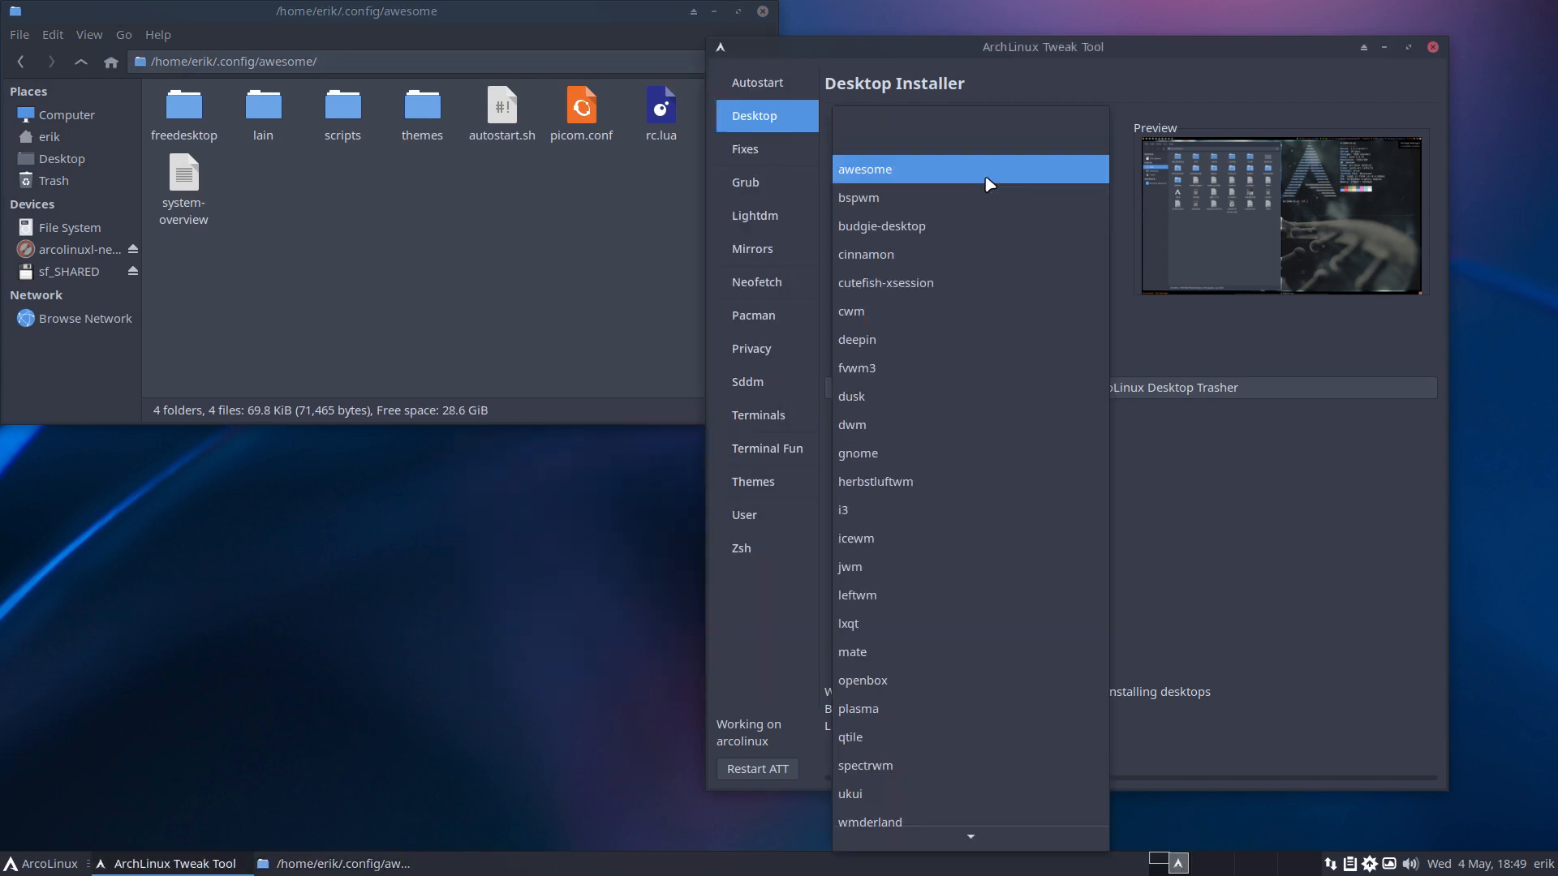
{"action": "left_click", "coordinate": [1129, 326]}
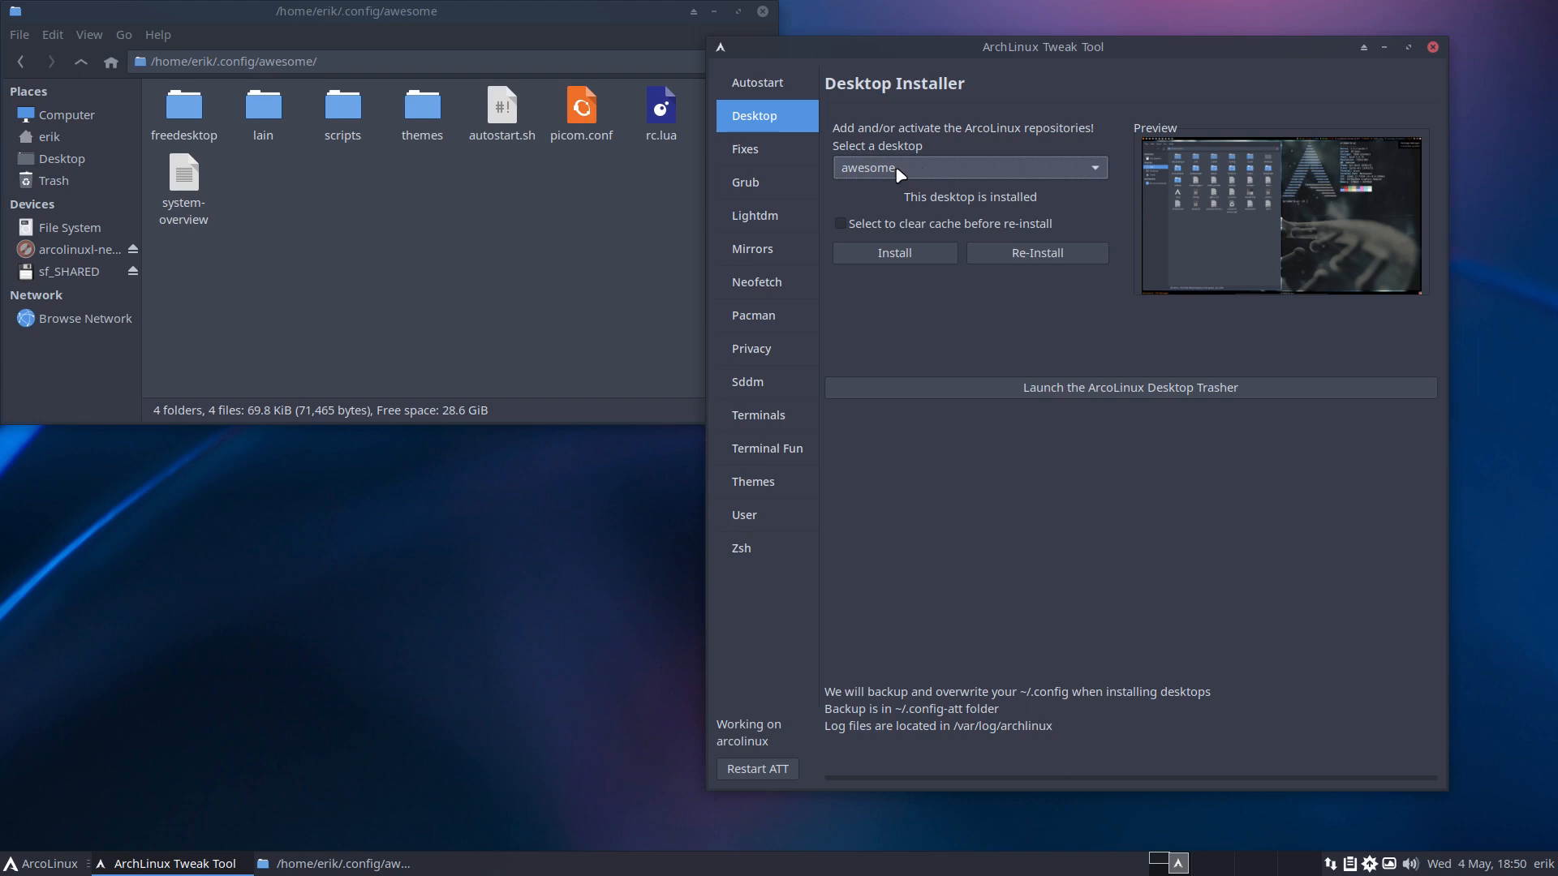
Go through the ArcoLinux Fixes and Grub Themes pages to Lightdm Autologin.
{"action": "left_click", "coordinate": [758, 151]}
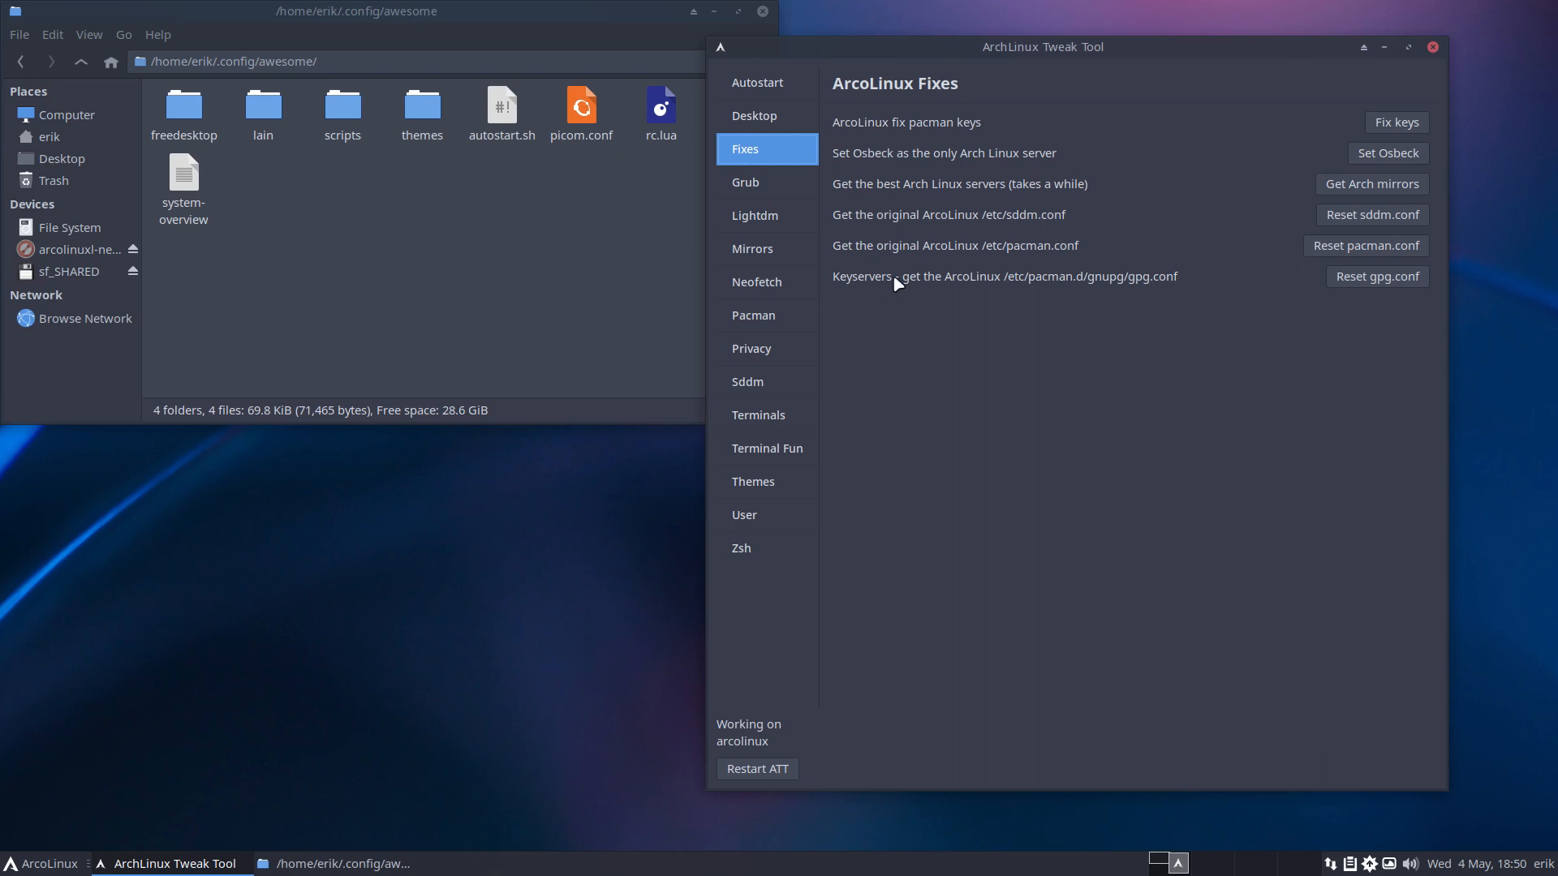
{"action": "left_click", "coordinate": [761, 186]}
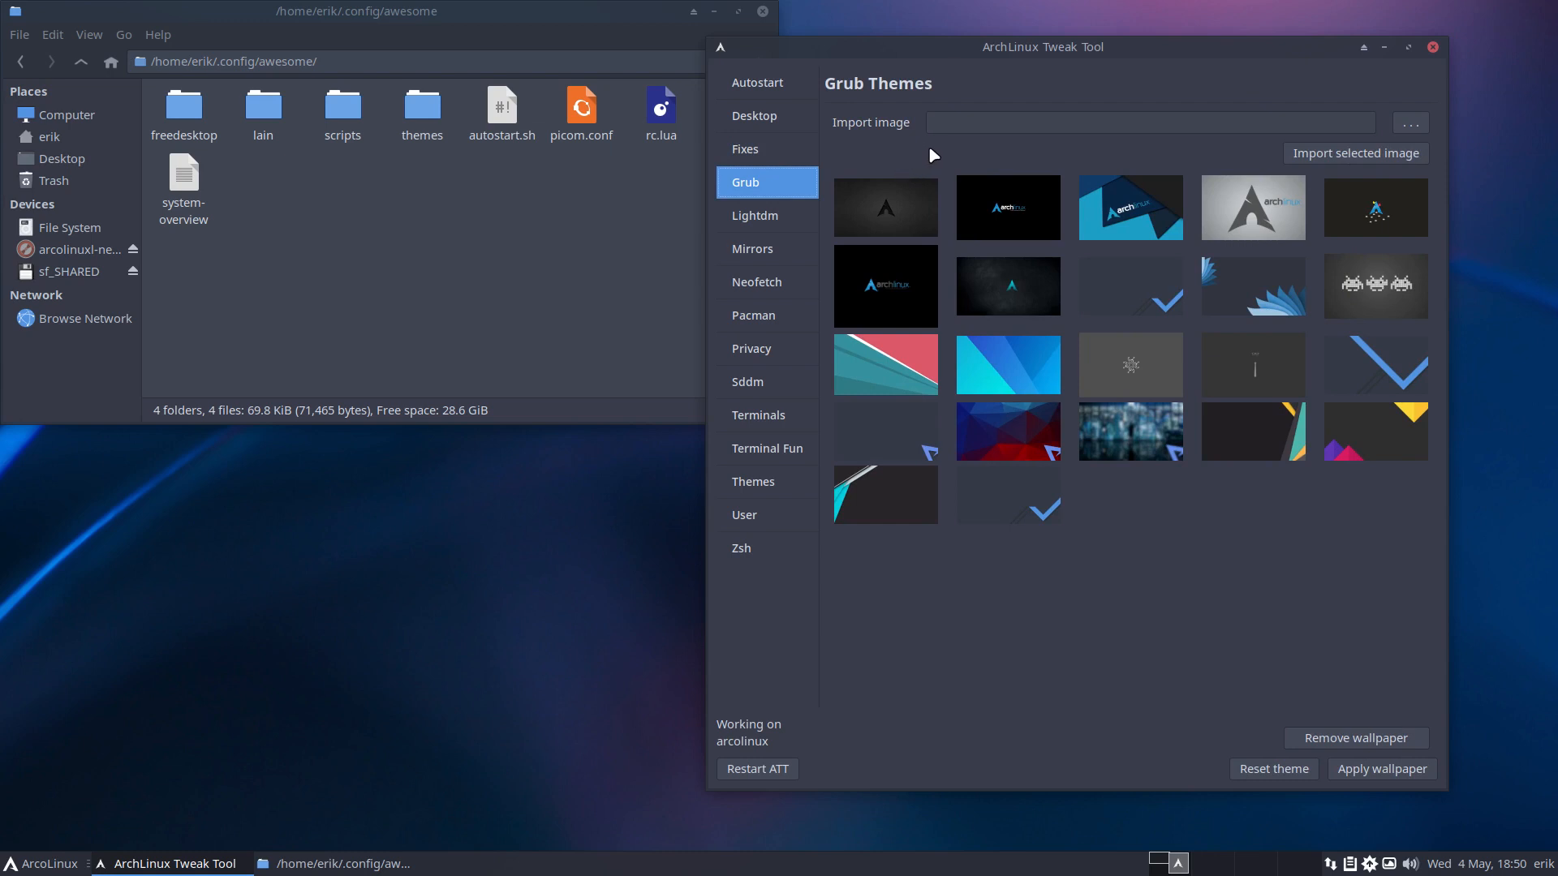
{"action": "left_click", "coordinate": [771, 220]}
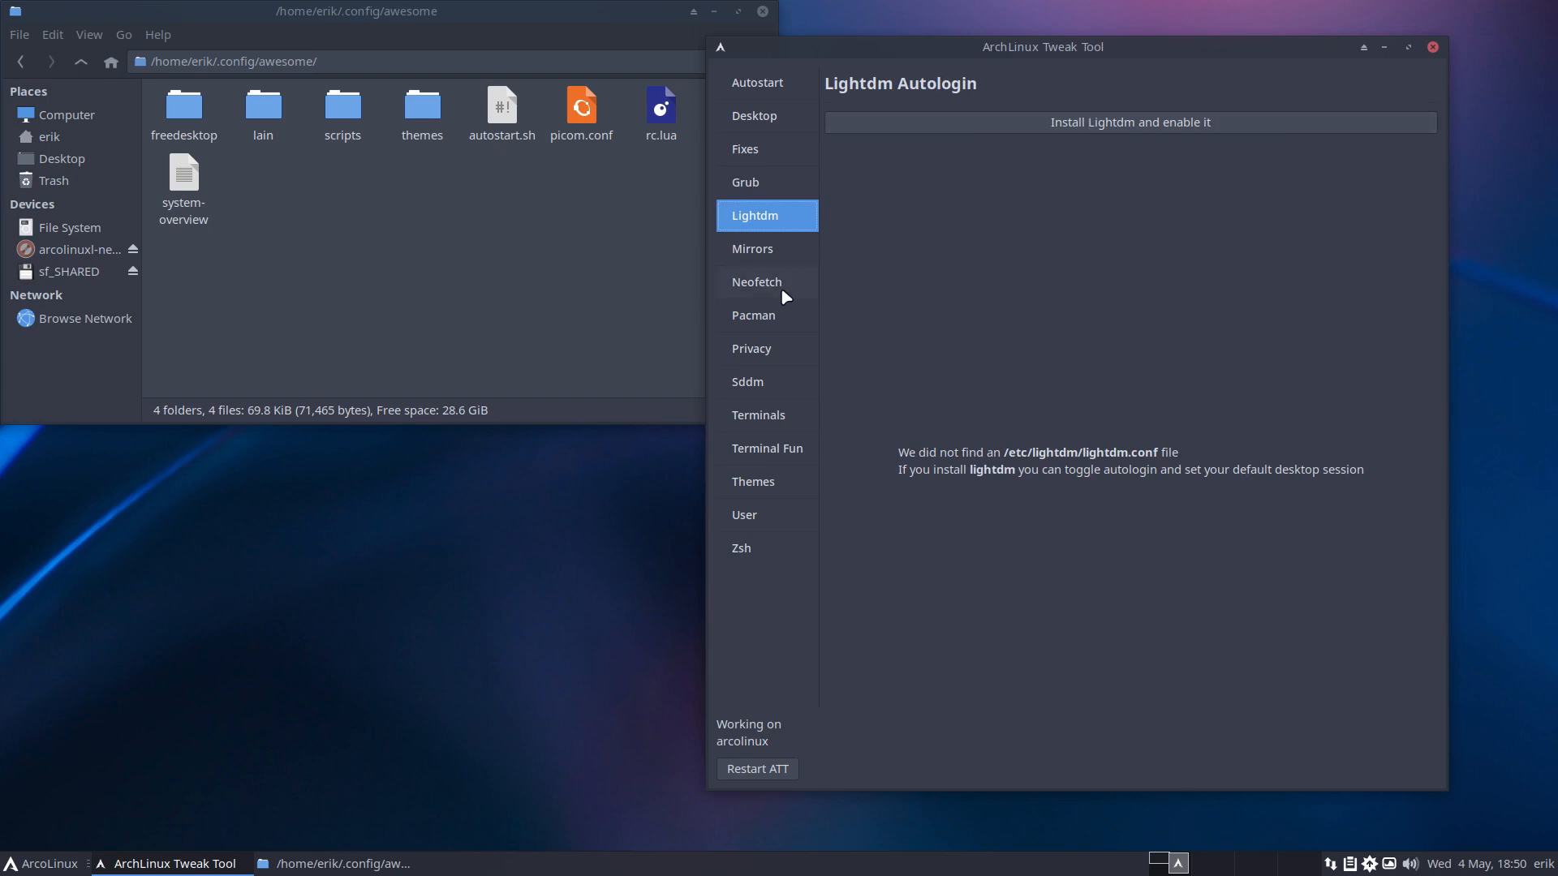
{"action": "left_click", "coordinate": [436, 683]}
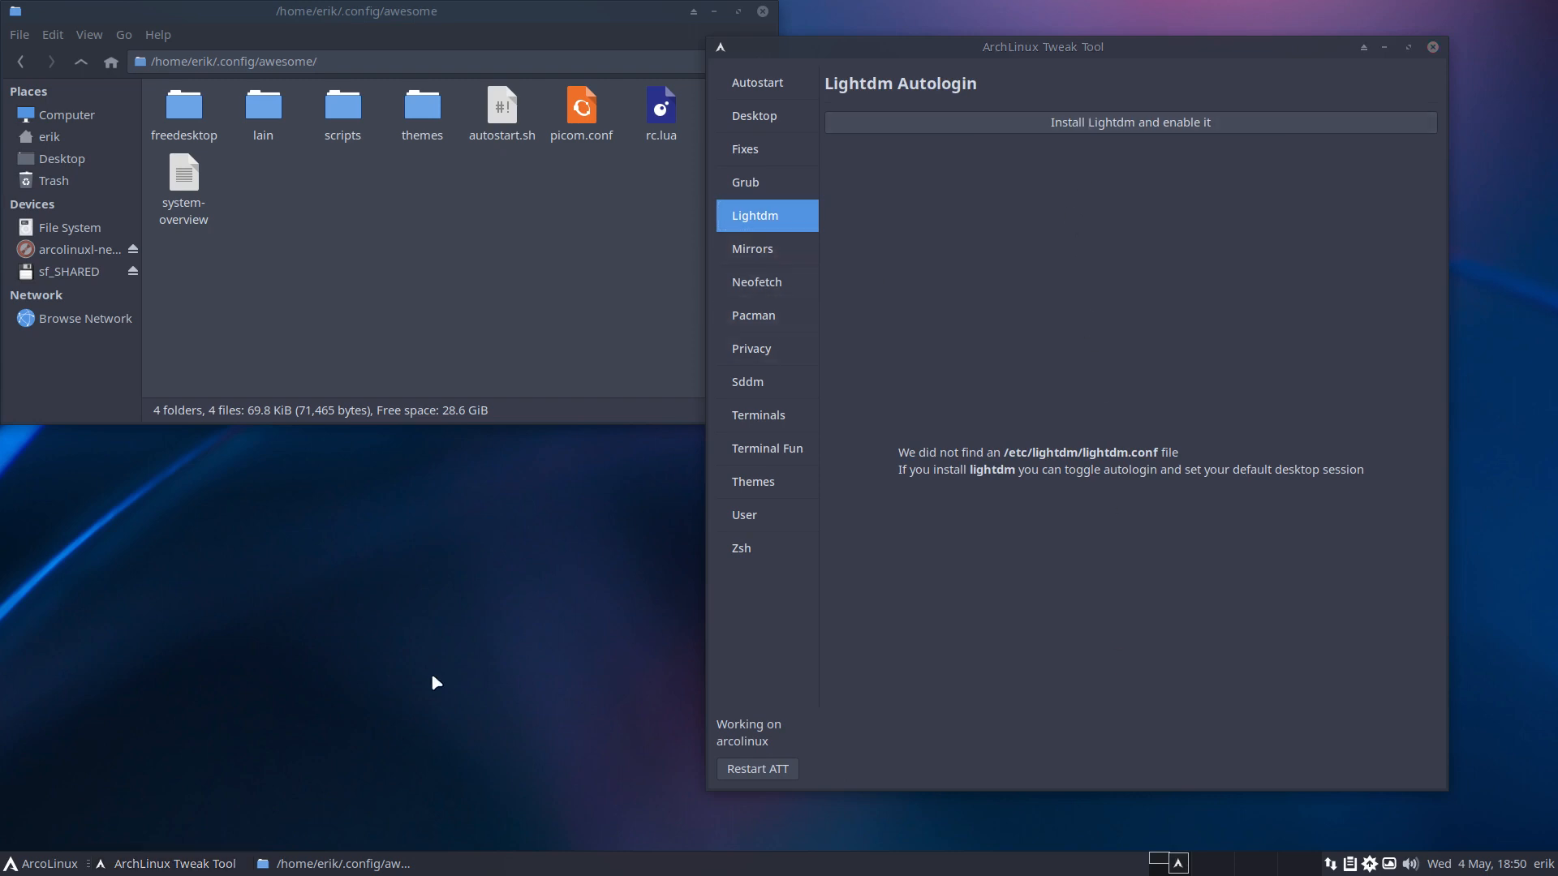
{"action": "key", "text": "super+Return"}
{"action": "type", "text": "tosddm"}
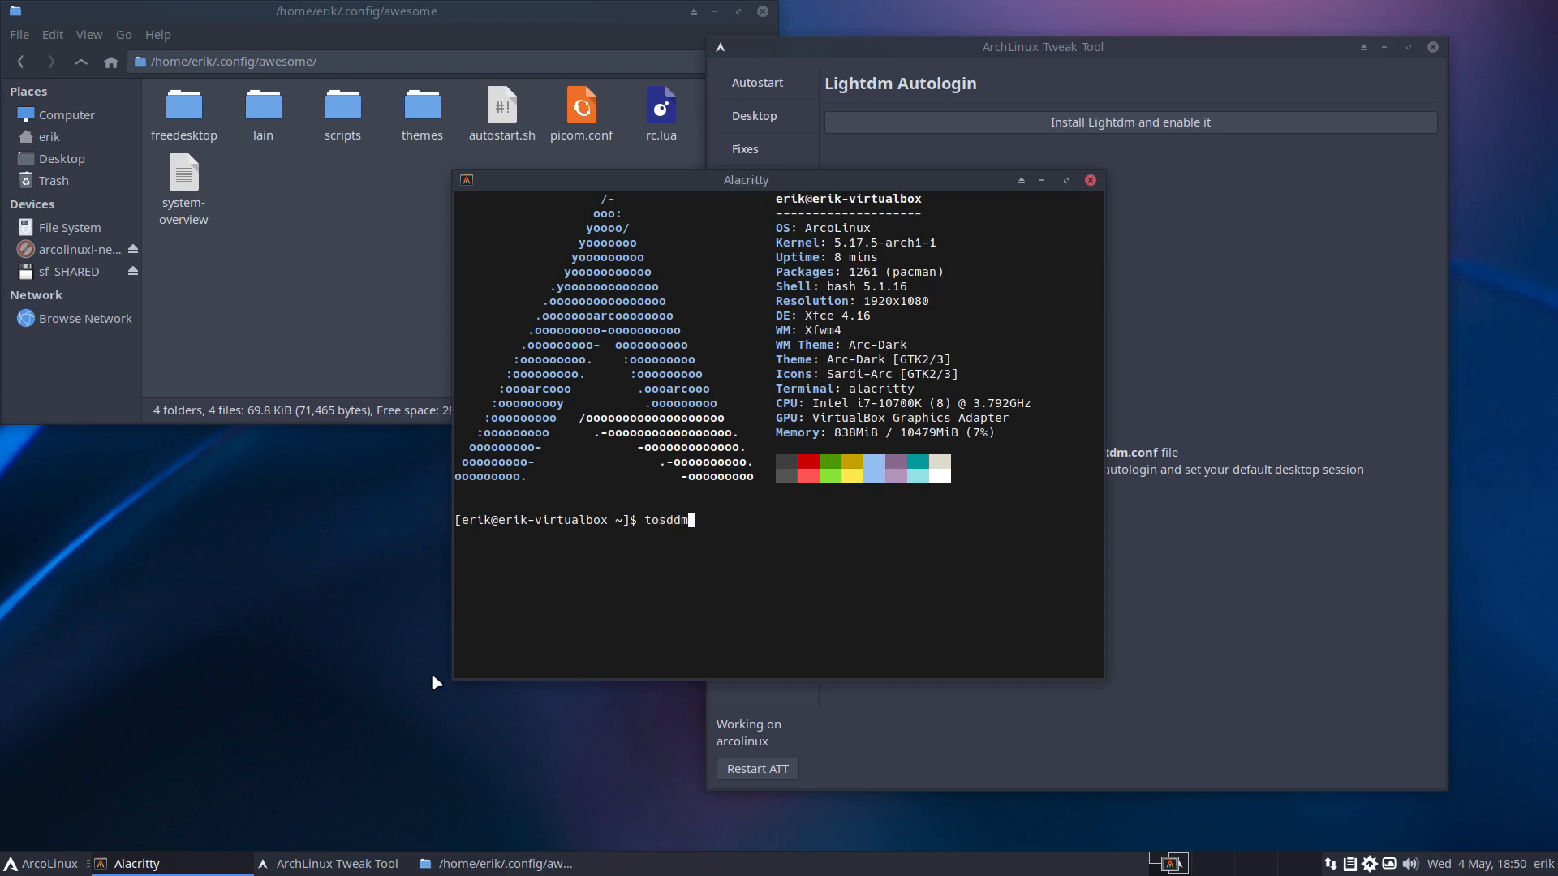
{"action": "key", "text": "BackSpace"}
{"action": "key", "text": "BackSpace"}
{"action": "key", "text": "BackSpace"}
{"action": "key", "text": "BackSpace"}
{"action": "type", "text": "lightd"}
{"action": "key", "text": "BackSpace"}
{"action": "key", "text": "BackSpace"}
{"action": "key", "text": "BackSpace"}
{"action": "key", "text": "BackSpace"}
{"action": "key", "text": "BackSpace"}
{"action": "key", "text": "BackSpace"}
{"action": "type", "text": "ggle"}
{"action": "key", "text": "BackSpace"}
{"action": "key", "text": "BackSpace"}
{"action": "key", "text": "BackSpace"}
{"action": "key", "text": "BackSpace"}
{"action": "type", "text": "gdm"}
{"action": "key", "text": "BackSpace"}
{"action": "key", "text": "BackSpace"}
{"action": "key", "text": "BackSpace"}
{"action": "key", "text": "BackSpace"}
{"action": "key", "text": "BackSpace"}
{"action": "left_click_drag", "start_coordinate": [996, 182], "coordinate": [798, 233]}
{"action": "left_click", "coordinate": [894, 230]}
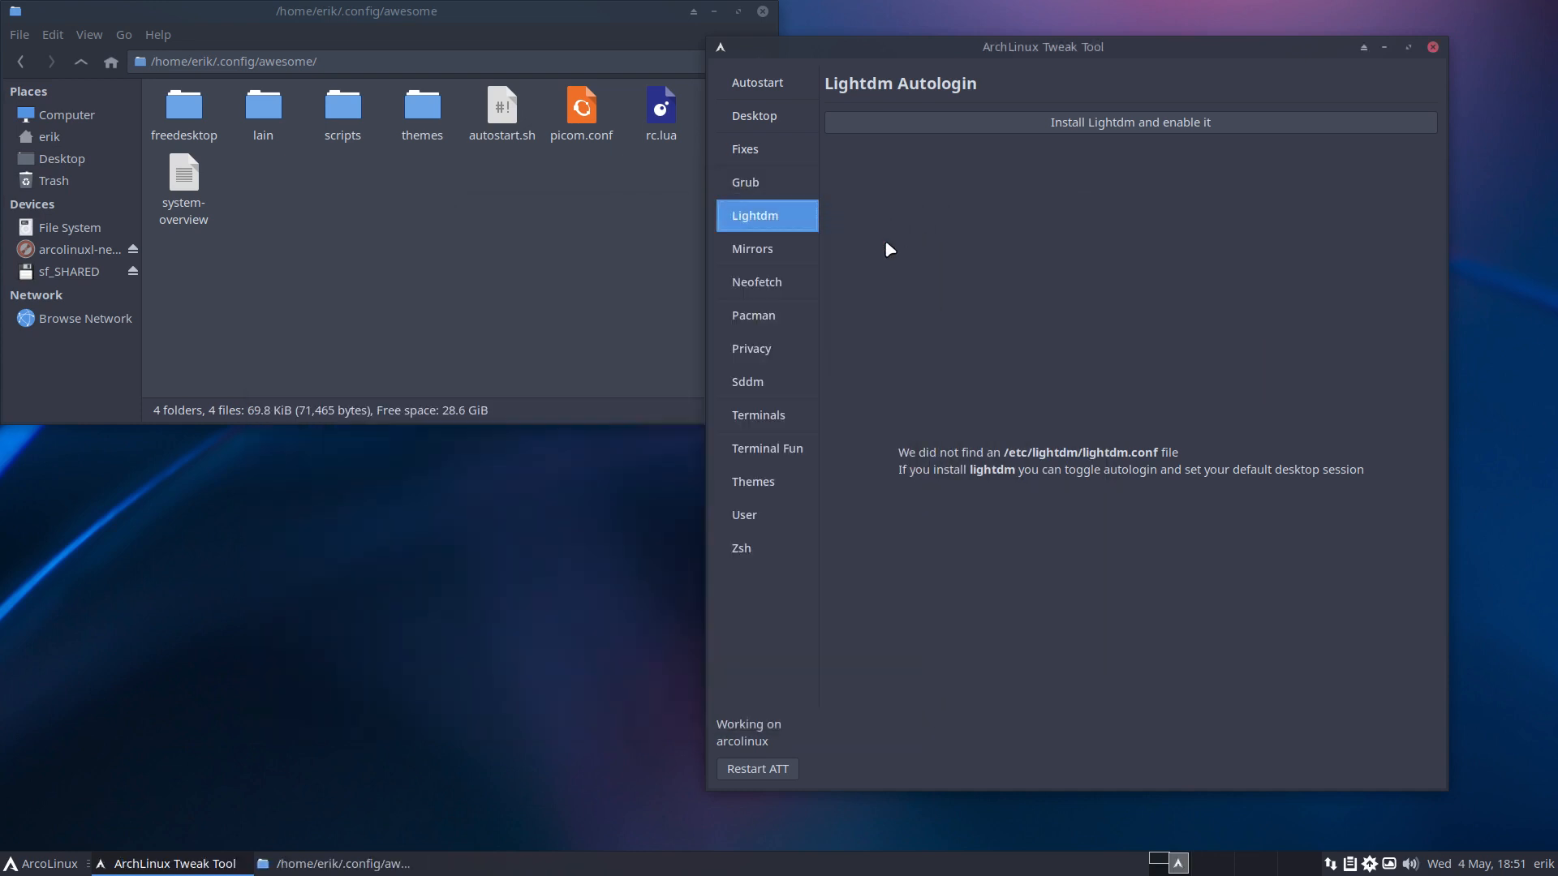
{"action": "left_click", "coordinate": [777, 250]}
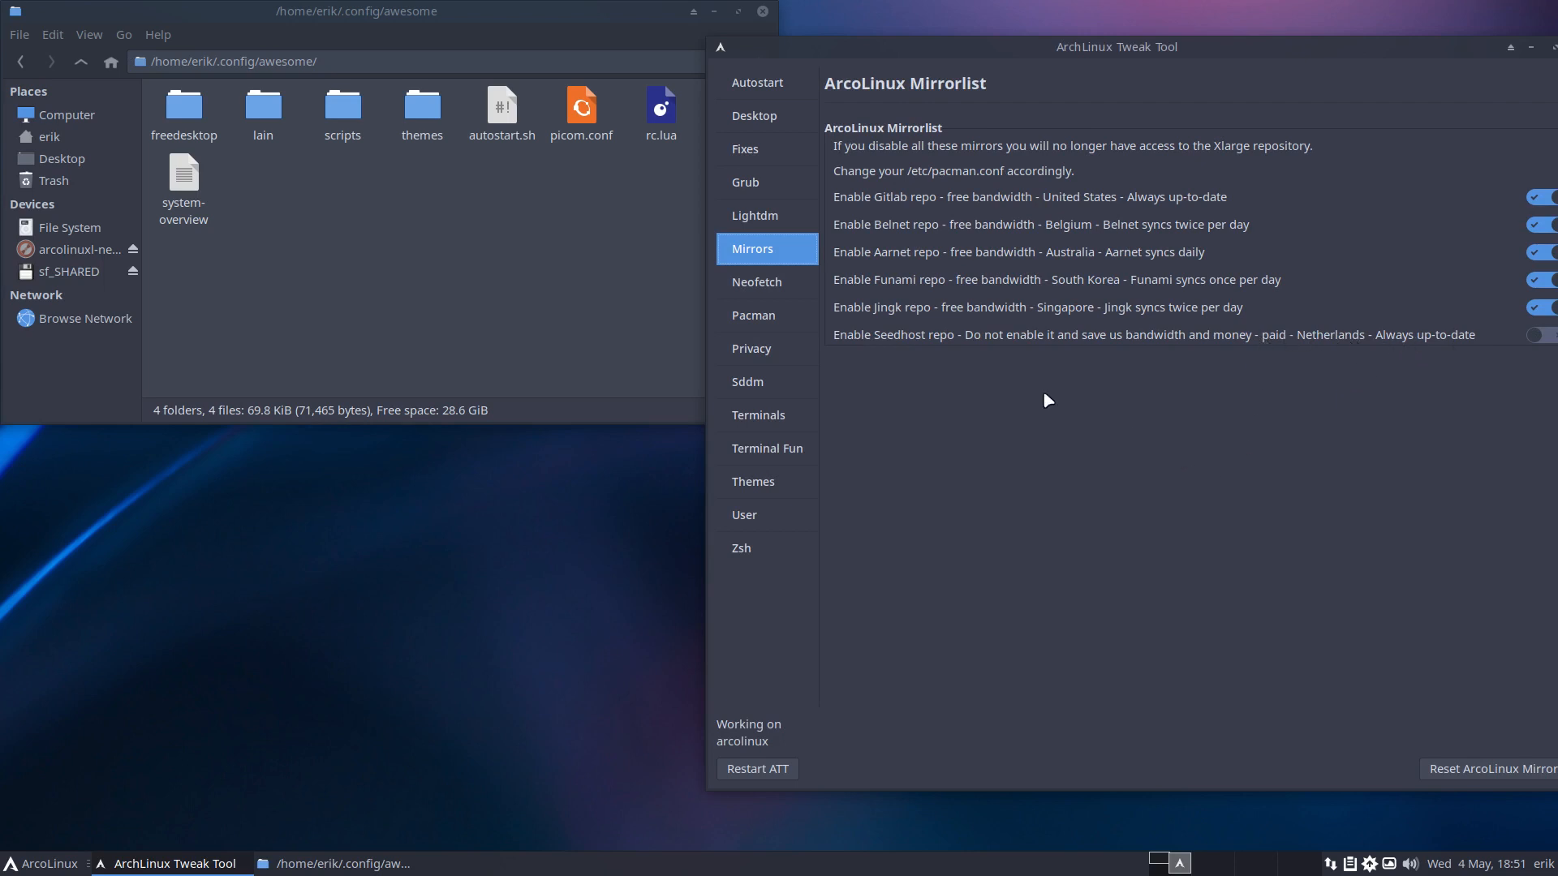
Open the Neofetch Editor and a terminal showing the current neofetch output.
{"action": "left_click", "coordinate": [779, 284]}
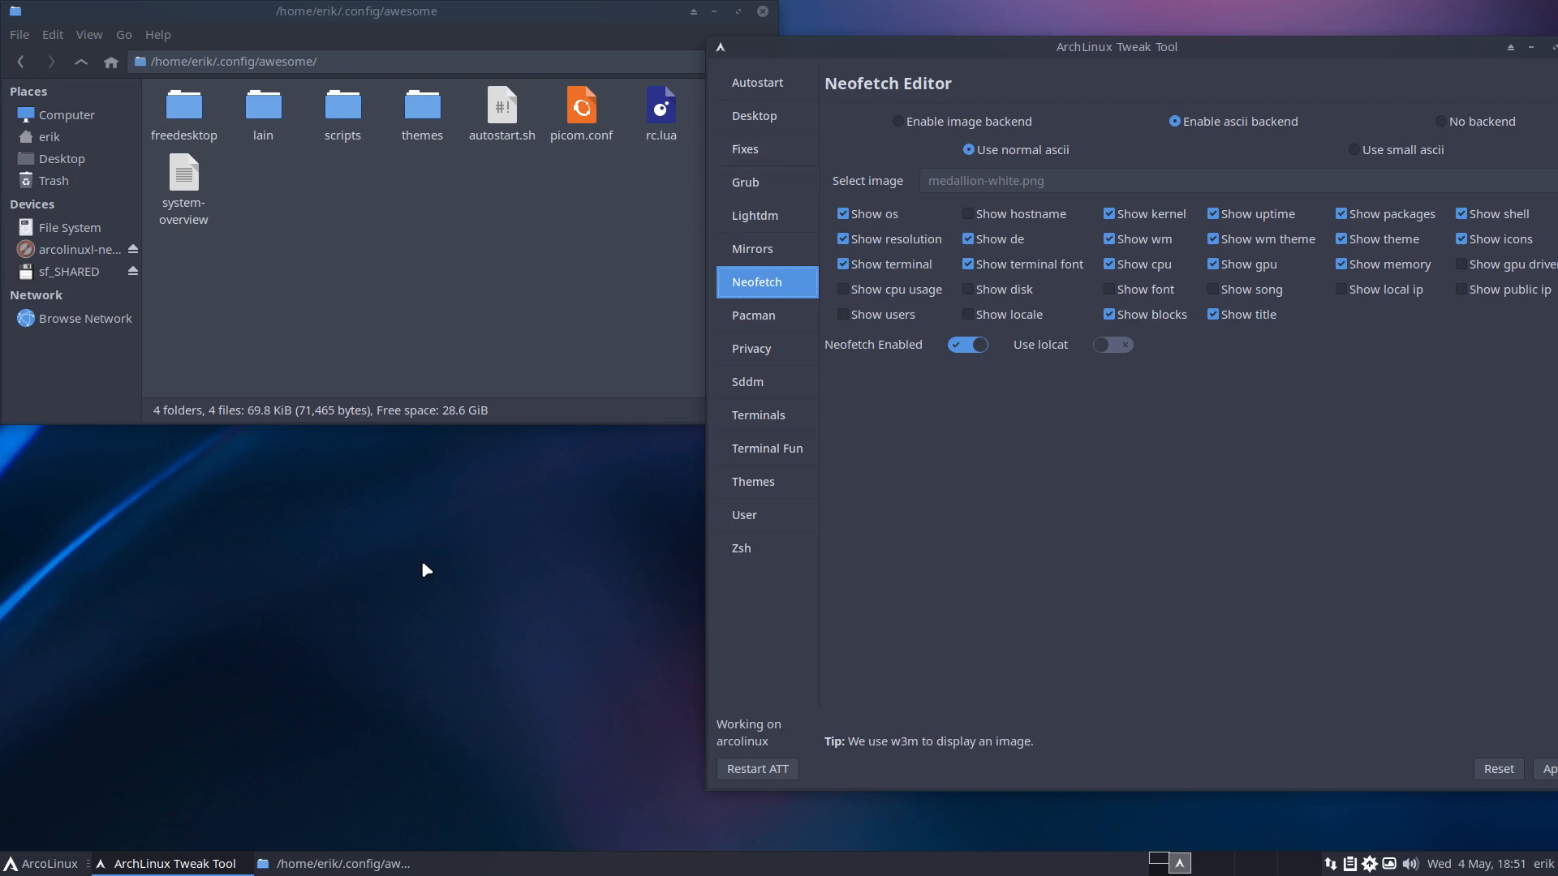
{"action": "key", "text": "super+Return"}
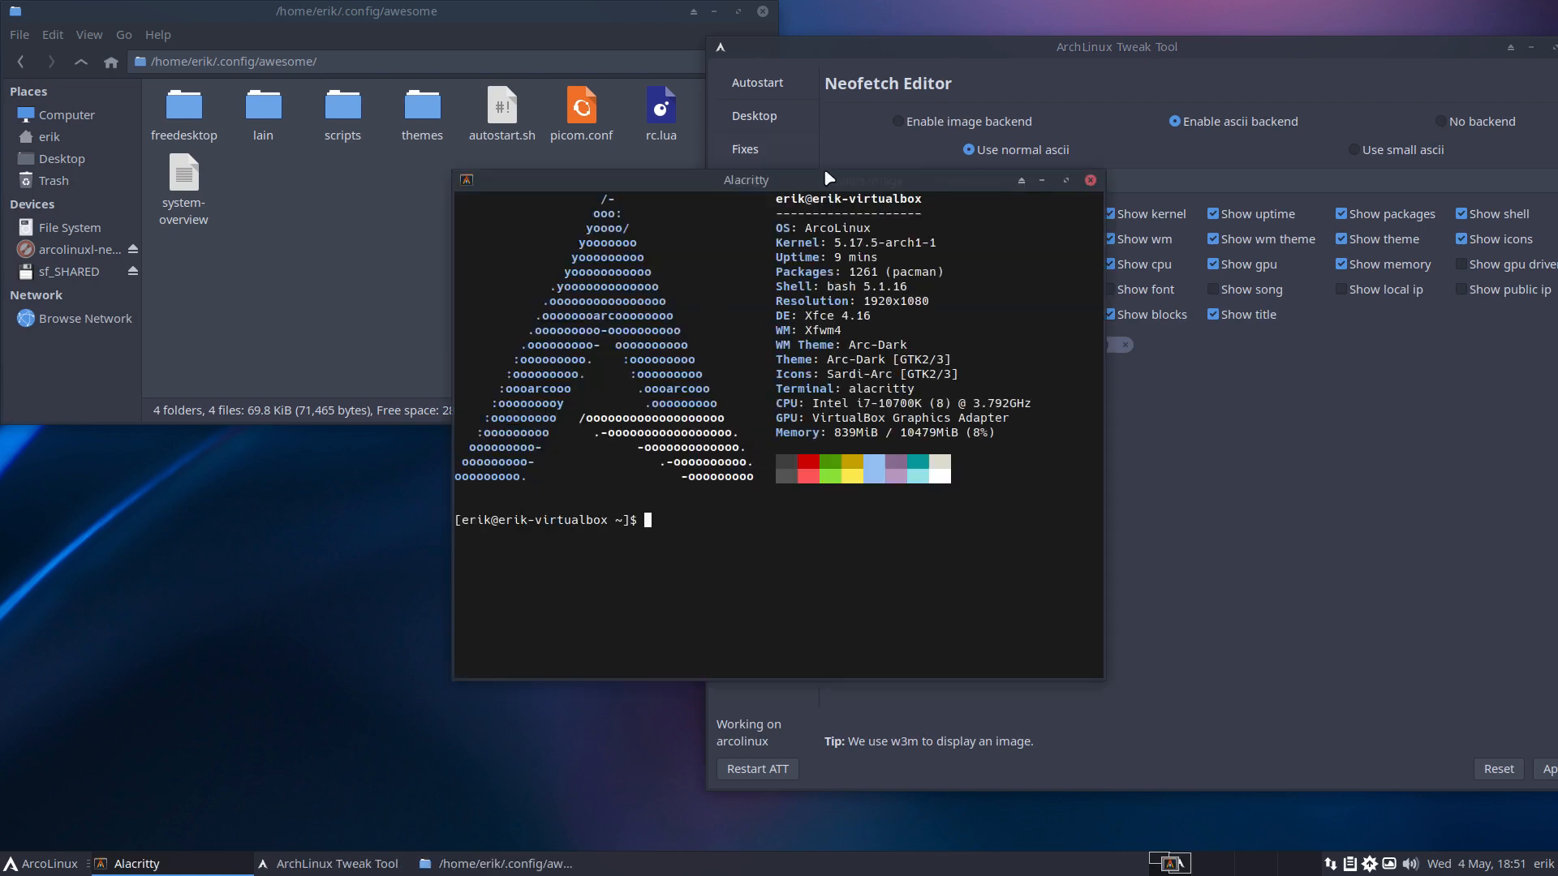
{"action": "left_click_drag", "start_coordinate": [825, 170], "coordinate": [456, 311]}
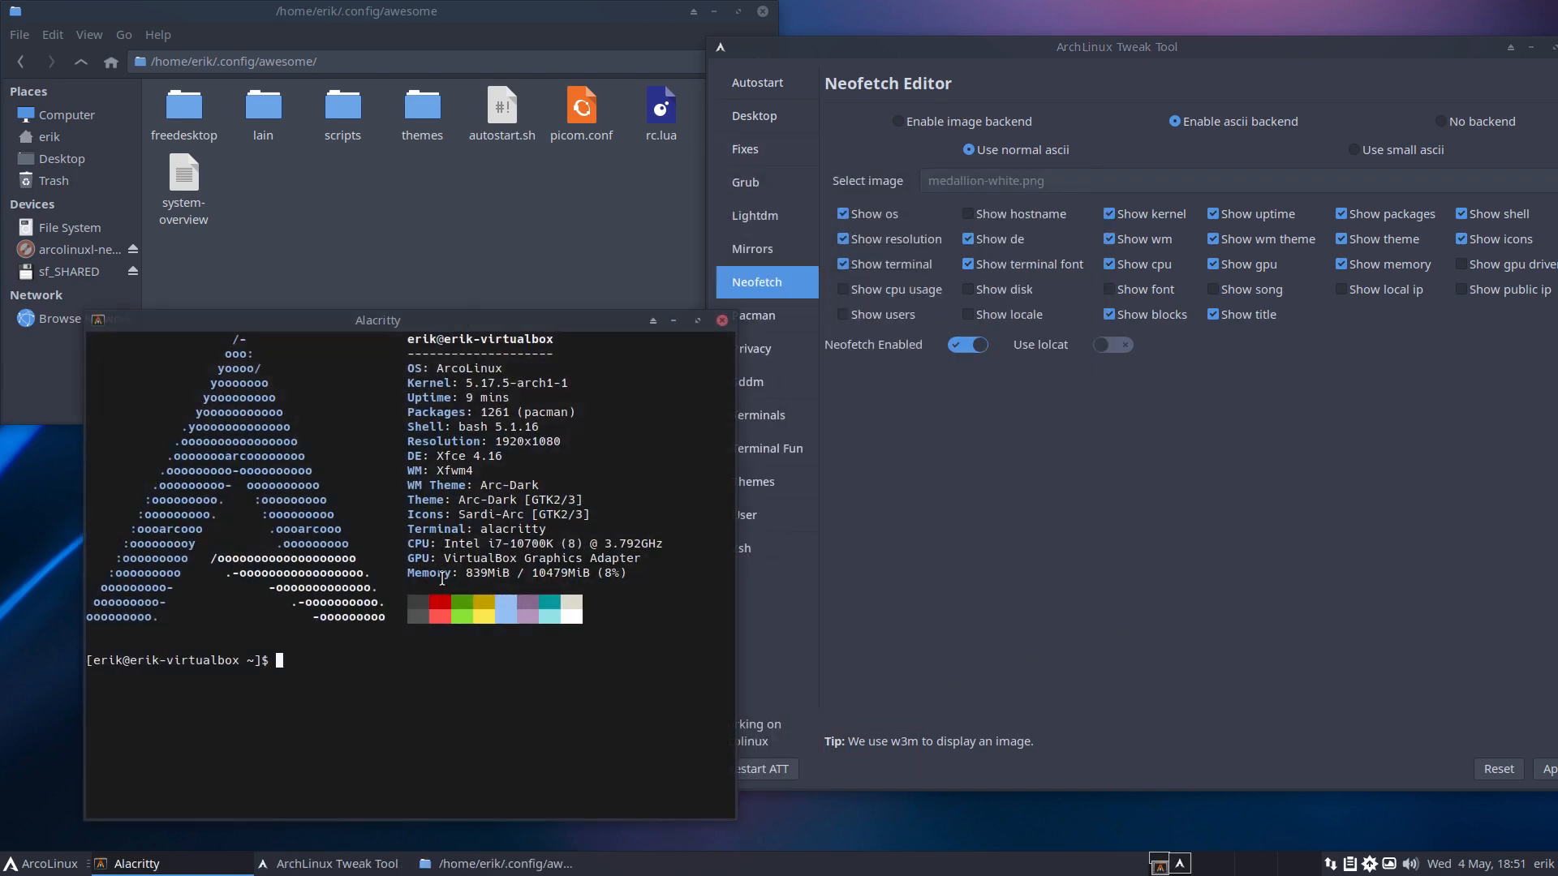
Turn off Show memory in the Neofetch Editor and apply the settings.
{"action": "left_click", "coordinate": [1225, 392]}
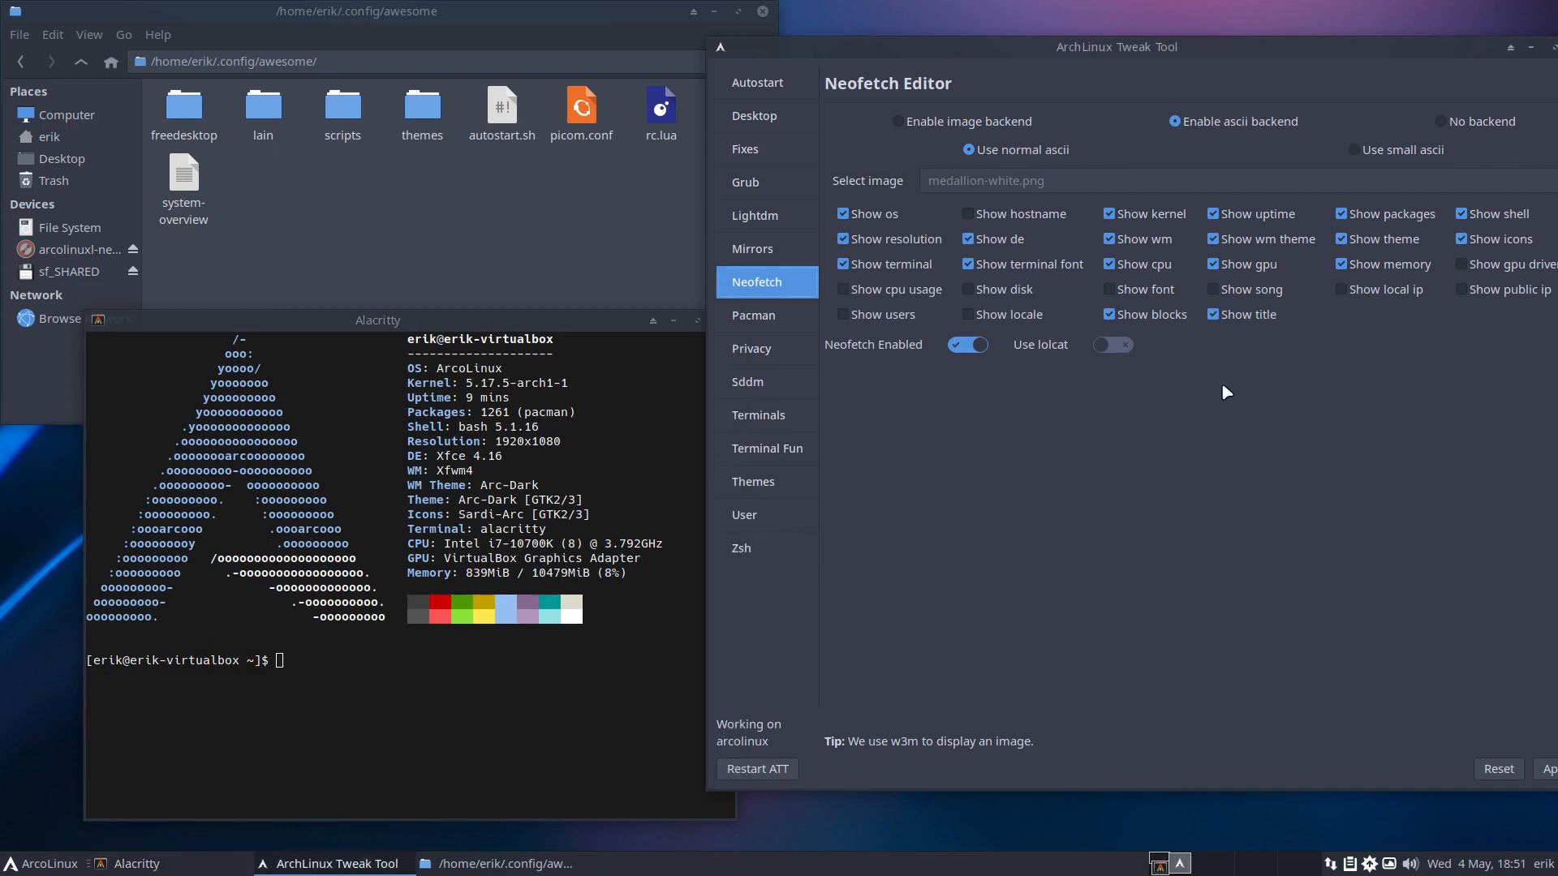
{"action": "left_click", "coordinate": [1353, 267]}
{"action": "left_click_drag", "start_coordinate": [1390, 54], "coordinate": [1268, 41]}
{"action": "left_click", "coordinate": [1442, 757]}
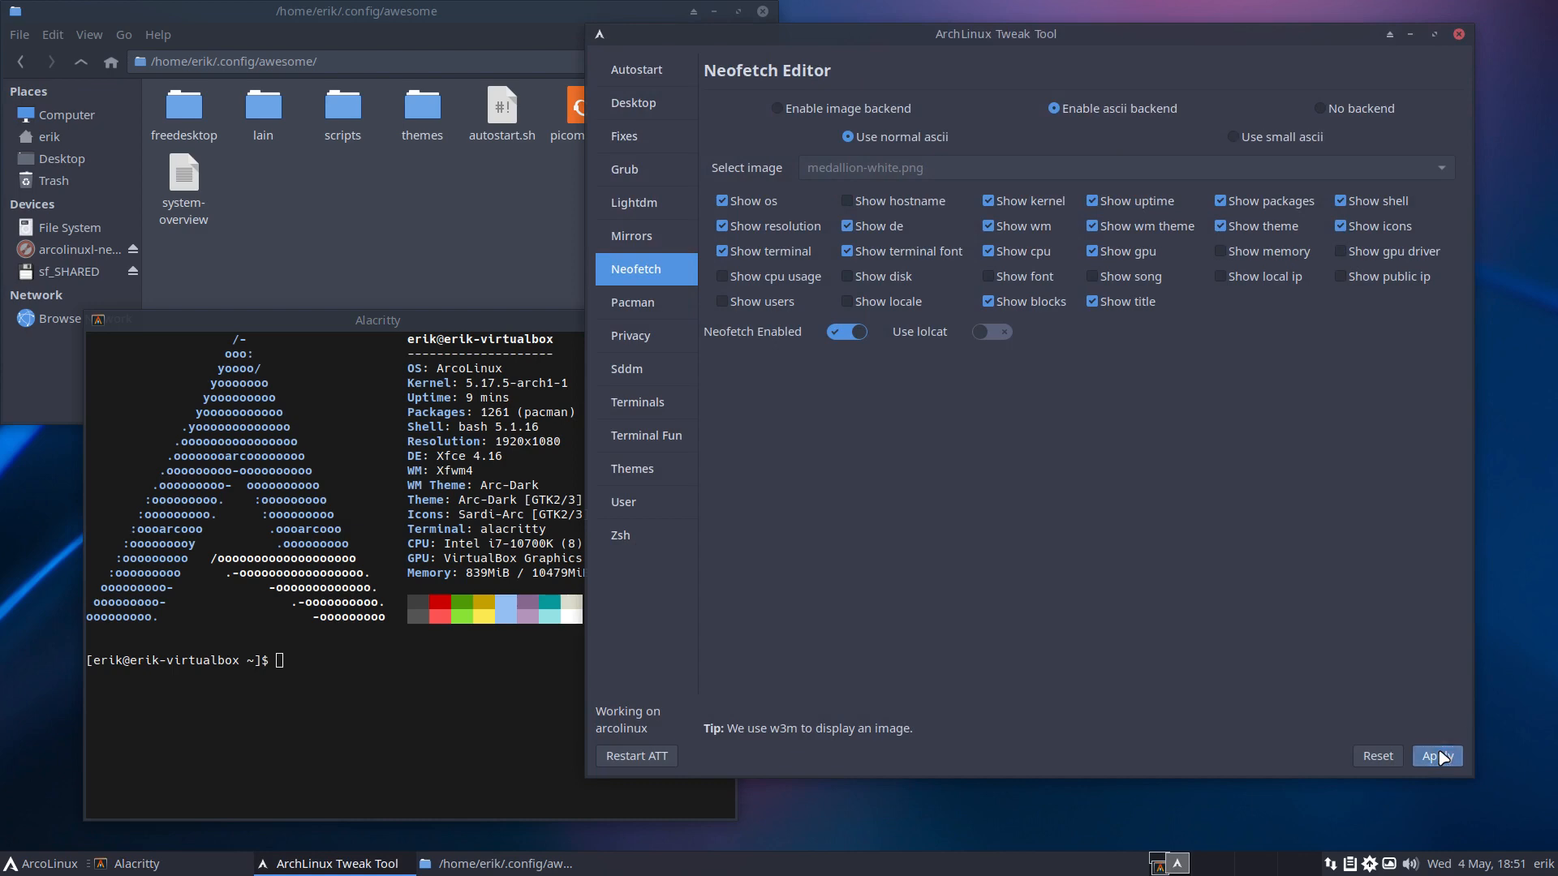
Confirm in a second terminal that neofetch no longer shows Memory, then close both terminals.
{"action": "left_click", "coordinate": [446, 648]}
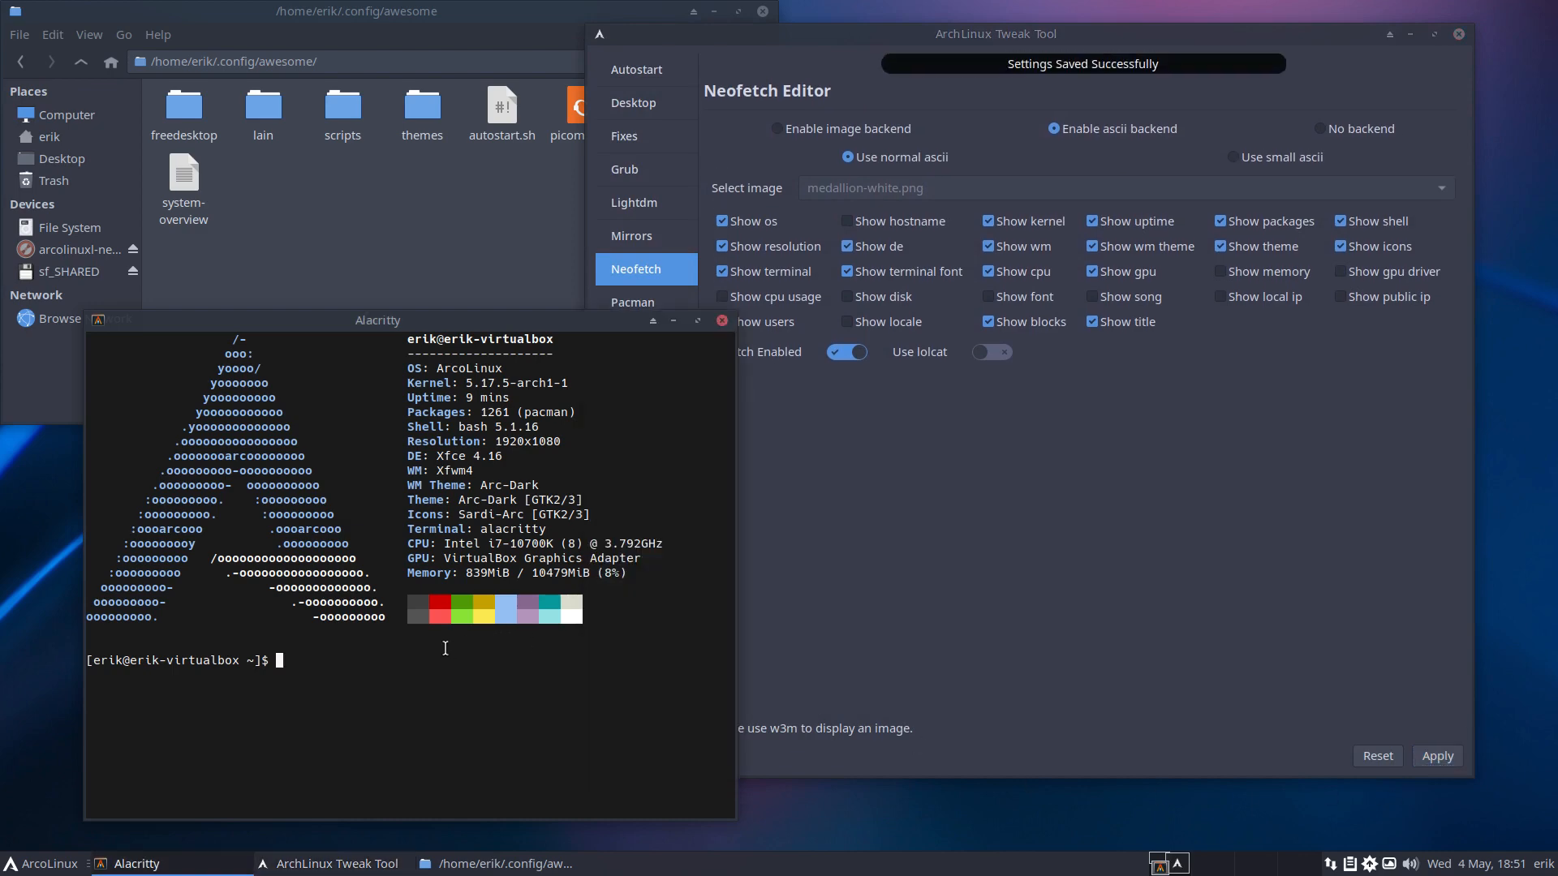
{"action": "key", "text": "ctrl+alt+t"}
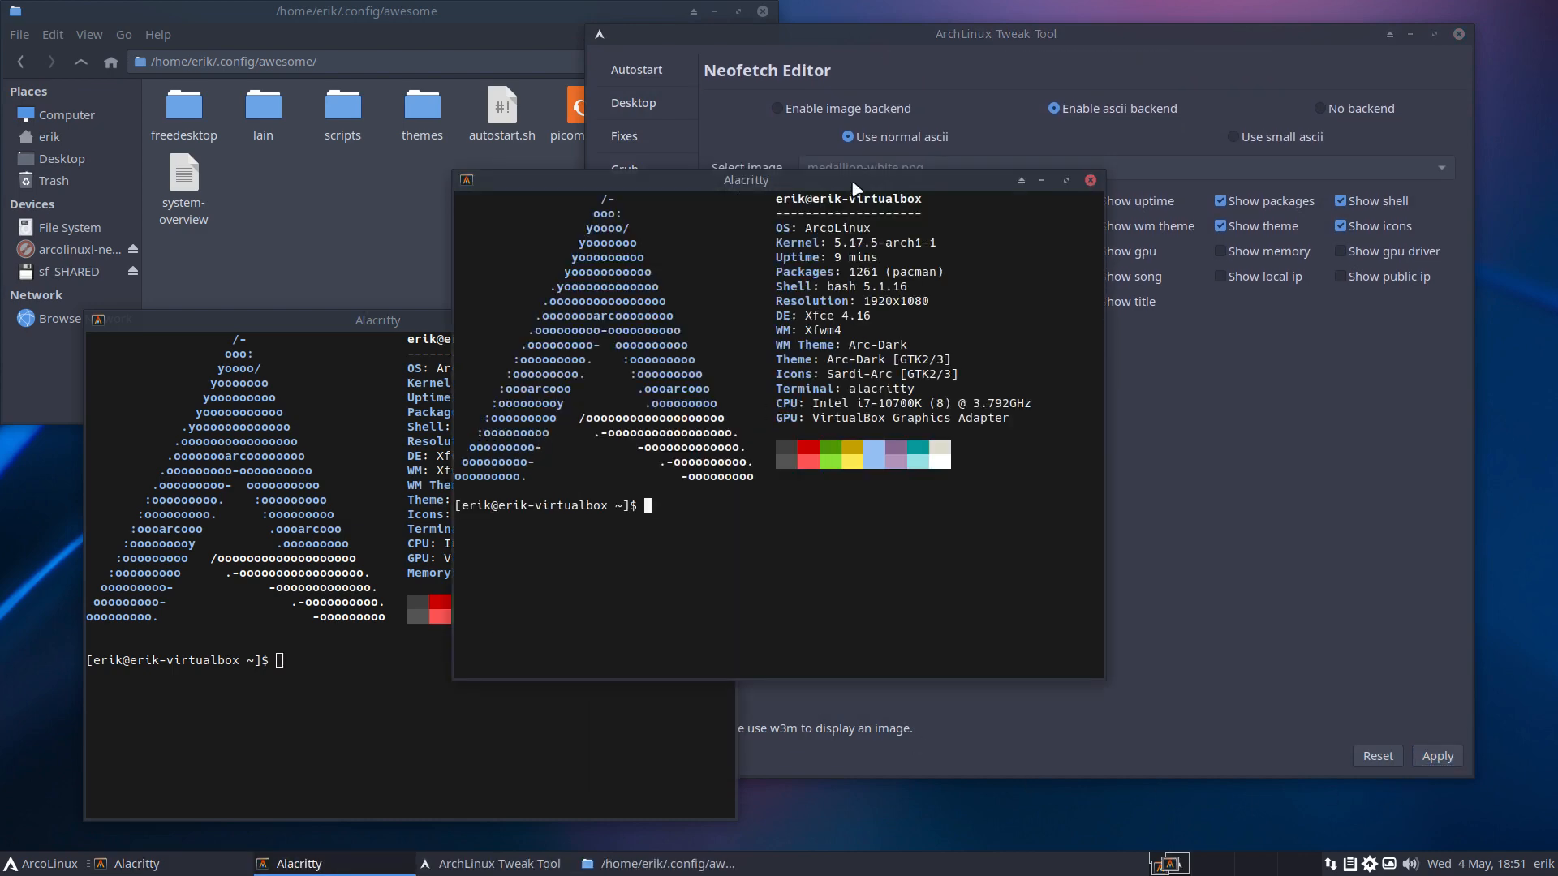
{"action": "left_click_drag", "start_coordinate": [856, 189], "coordinate": [1081, 306]}
{"action": "double_click", "coordinate": [407, 576]}
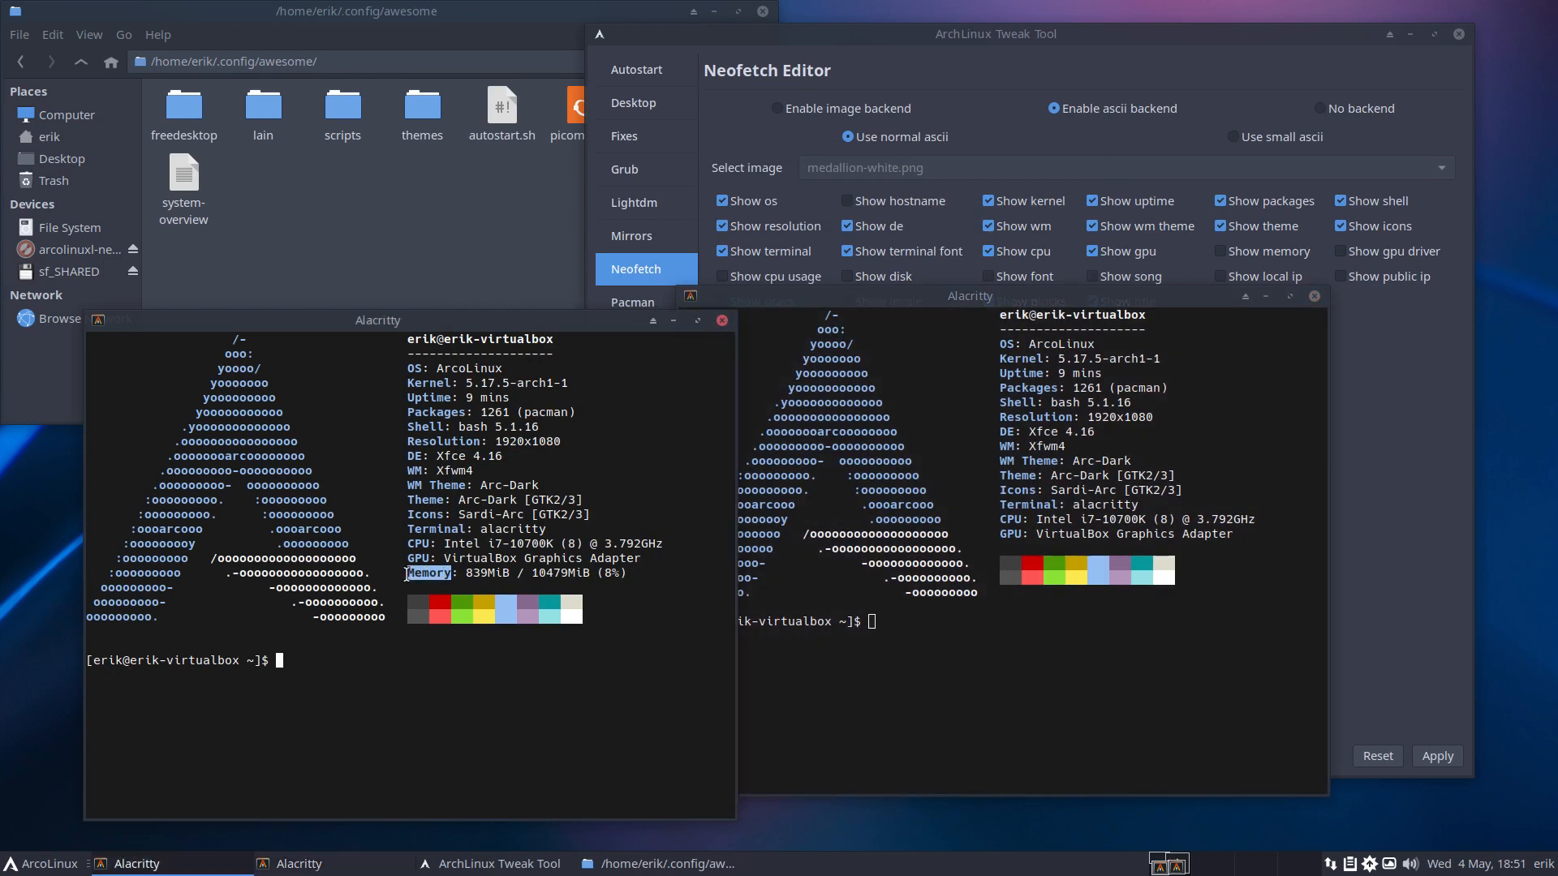
{"action": "left_click", "coordinate": [1038, 542]}
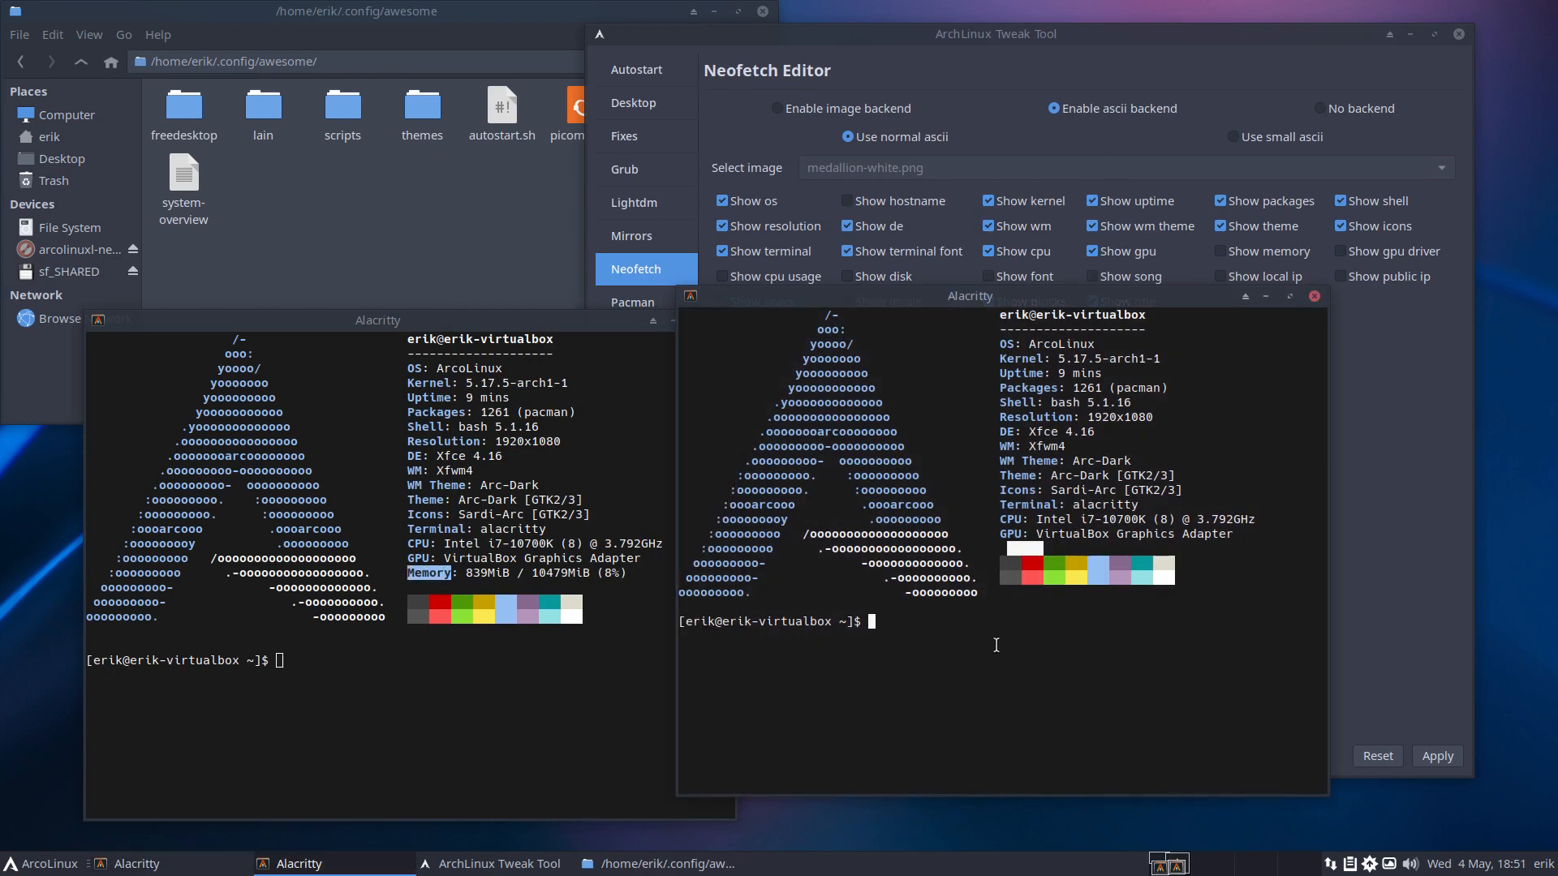
{"action": "left_click", "coordinate": [1314, 296]}
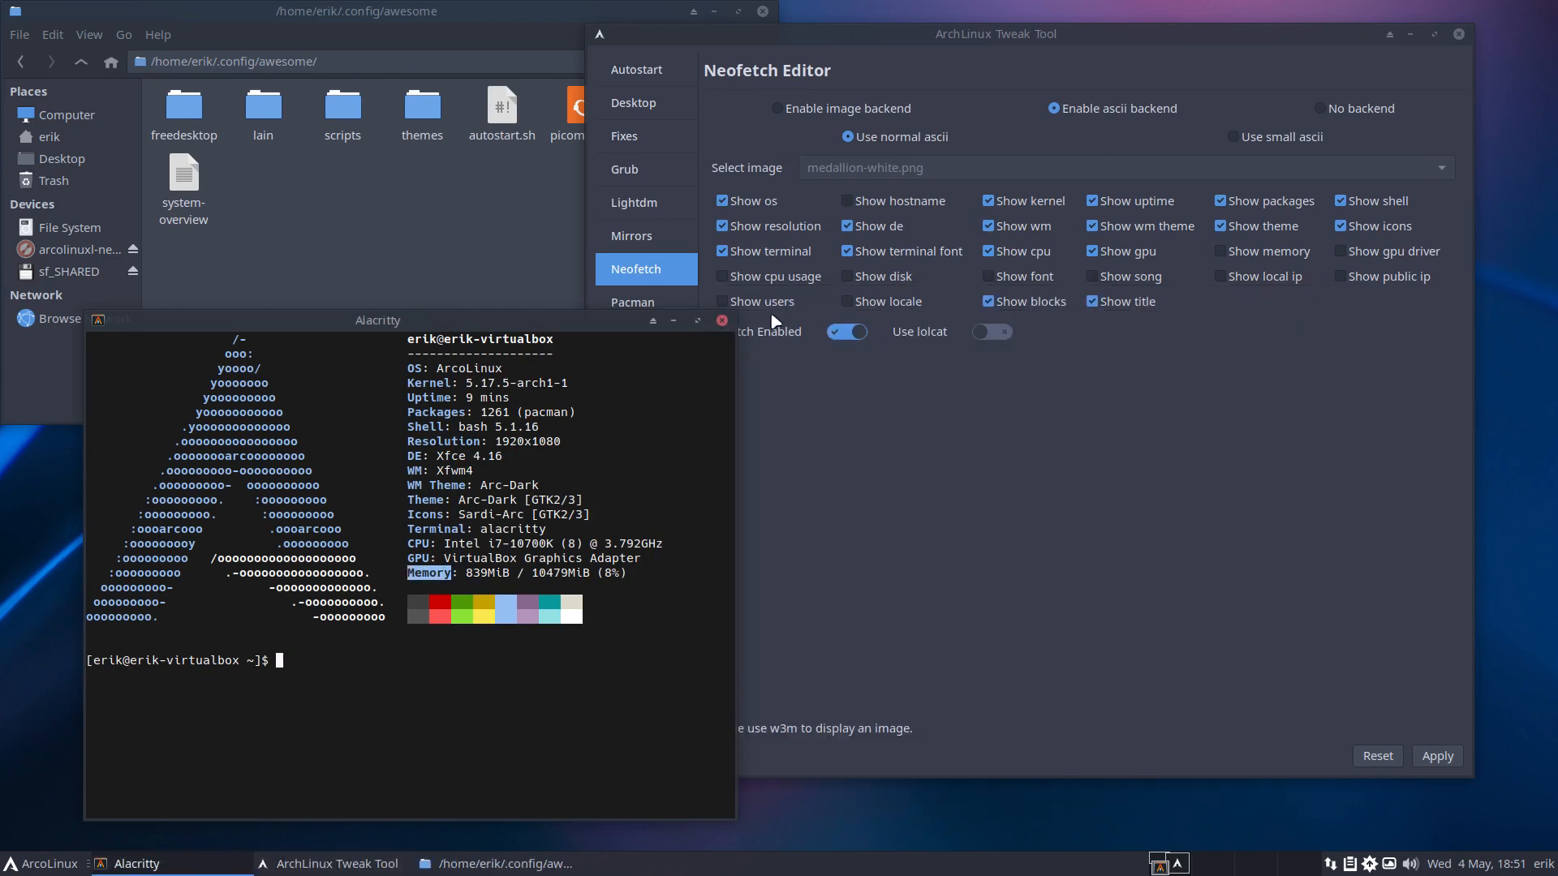
{"action": "left_click", "coordinate": [725, 321]}
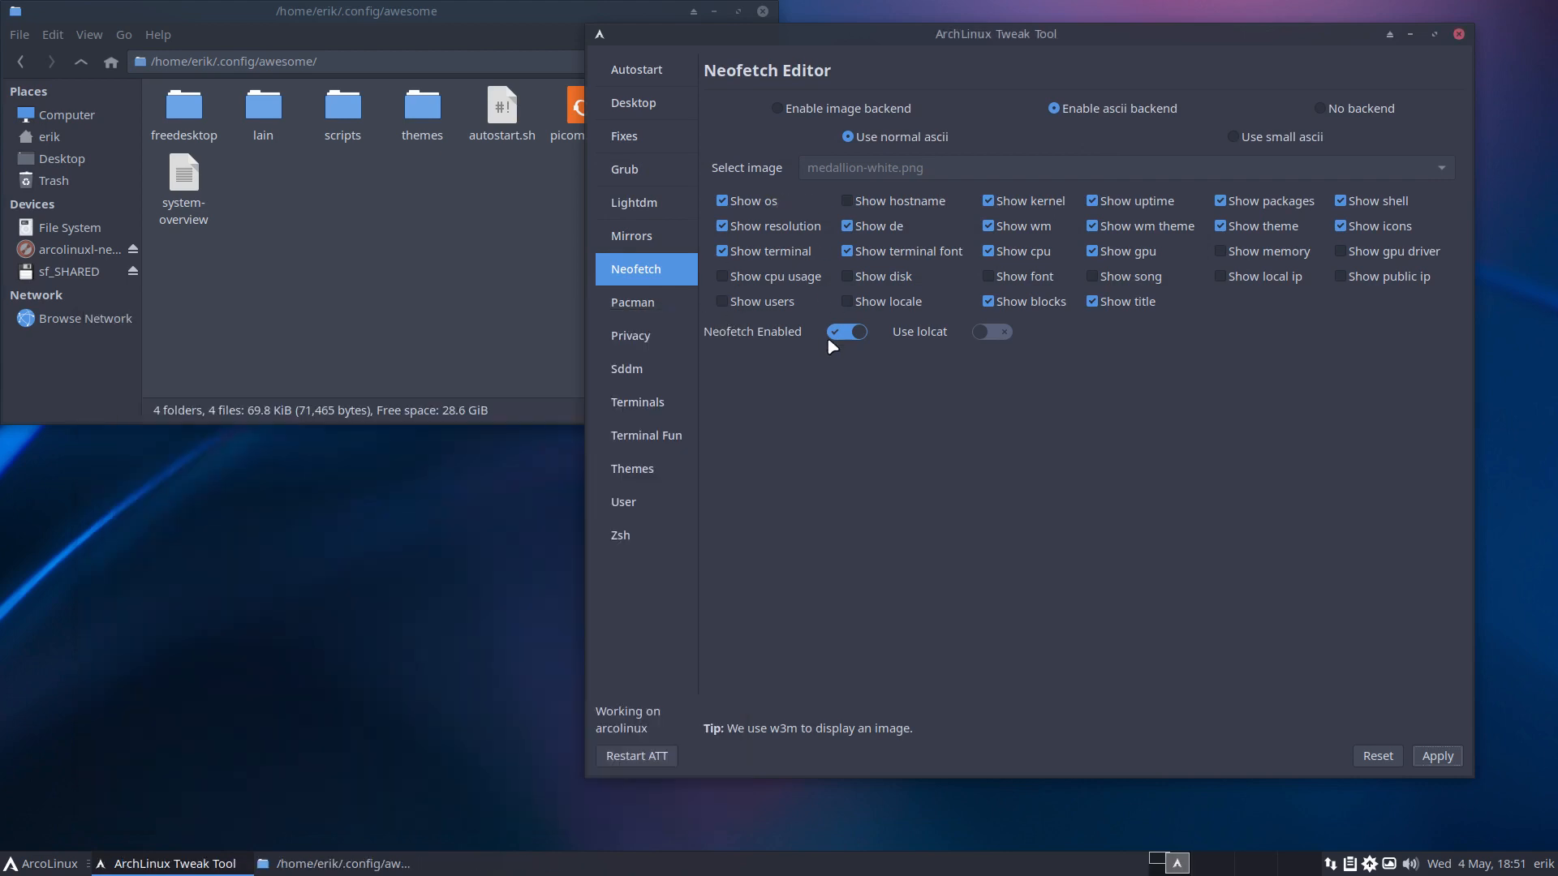
Reset pacman.conf to defaults from the Pacman Config Editor, then leave VM full-screen.
{"action": "left_click", "coordinate": [683, 313]}
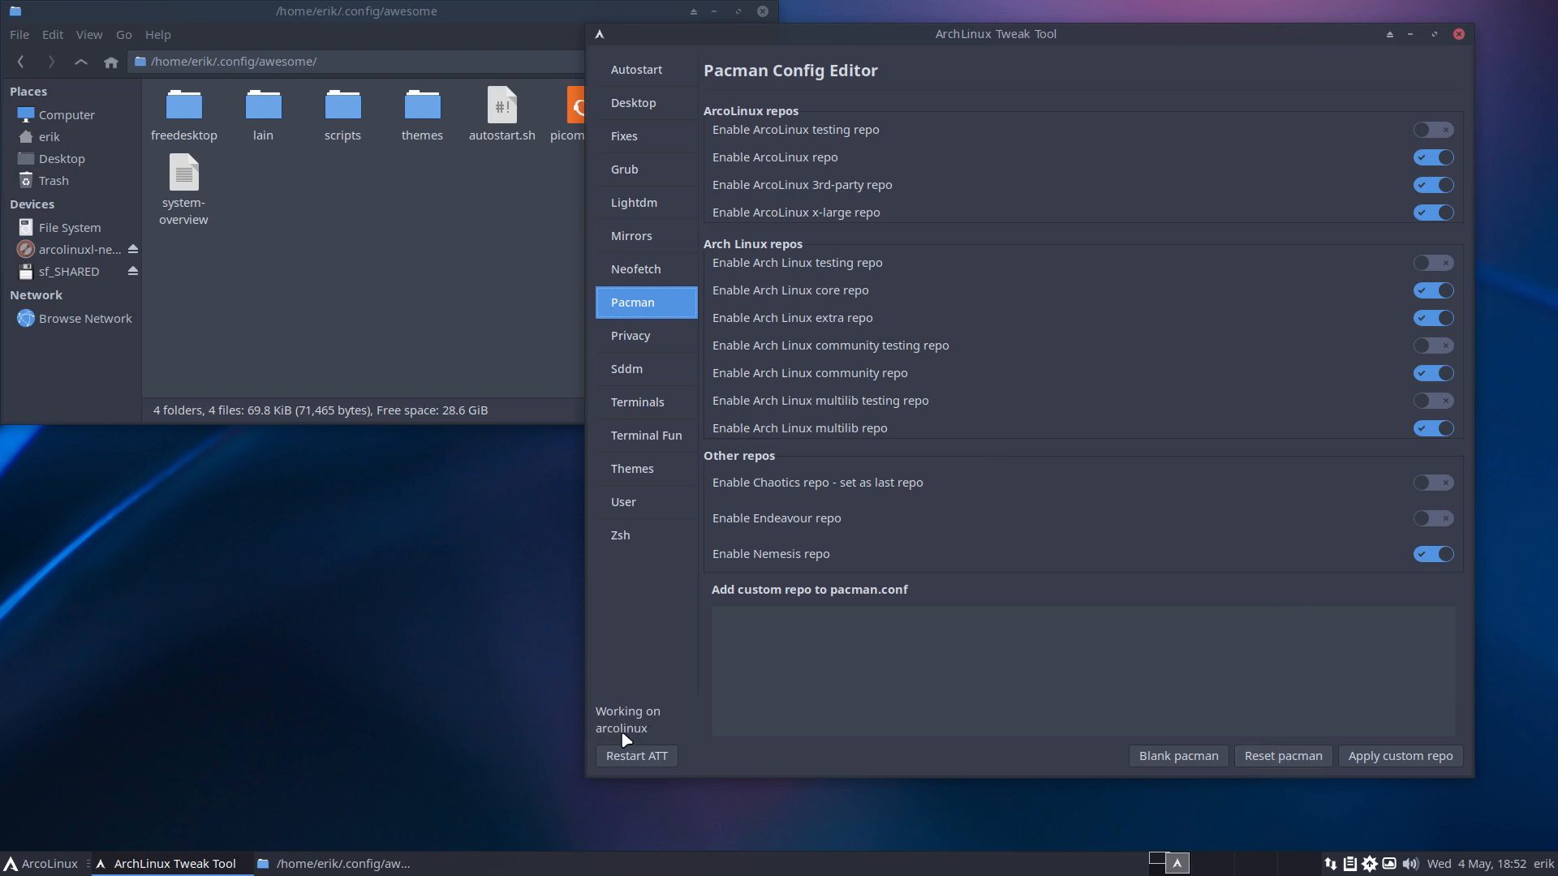
{"action": "left_click", "coordinate": [1308, 761]}
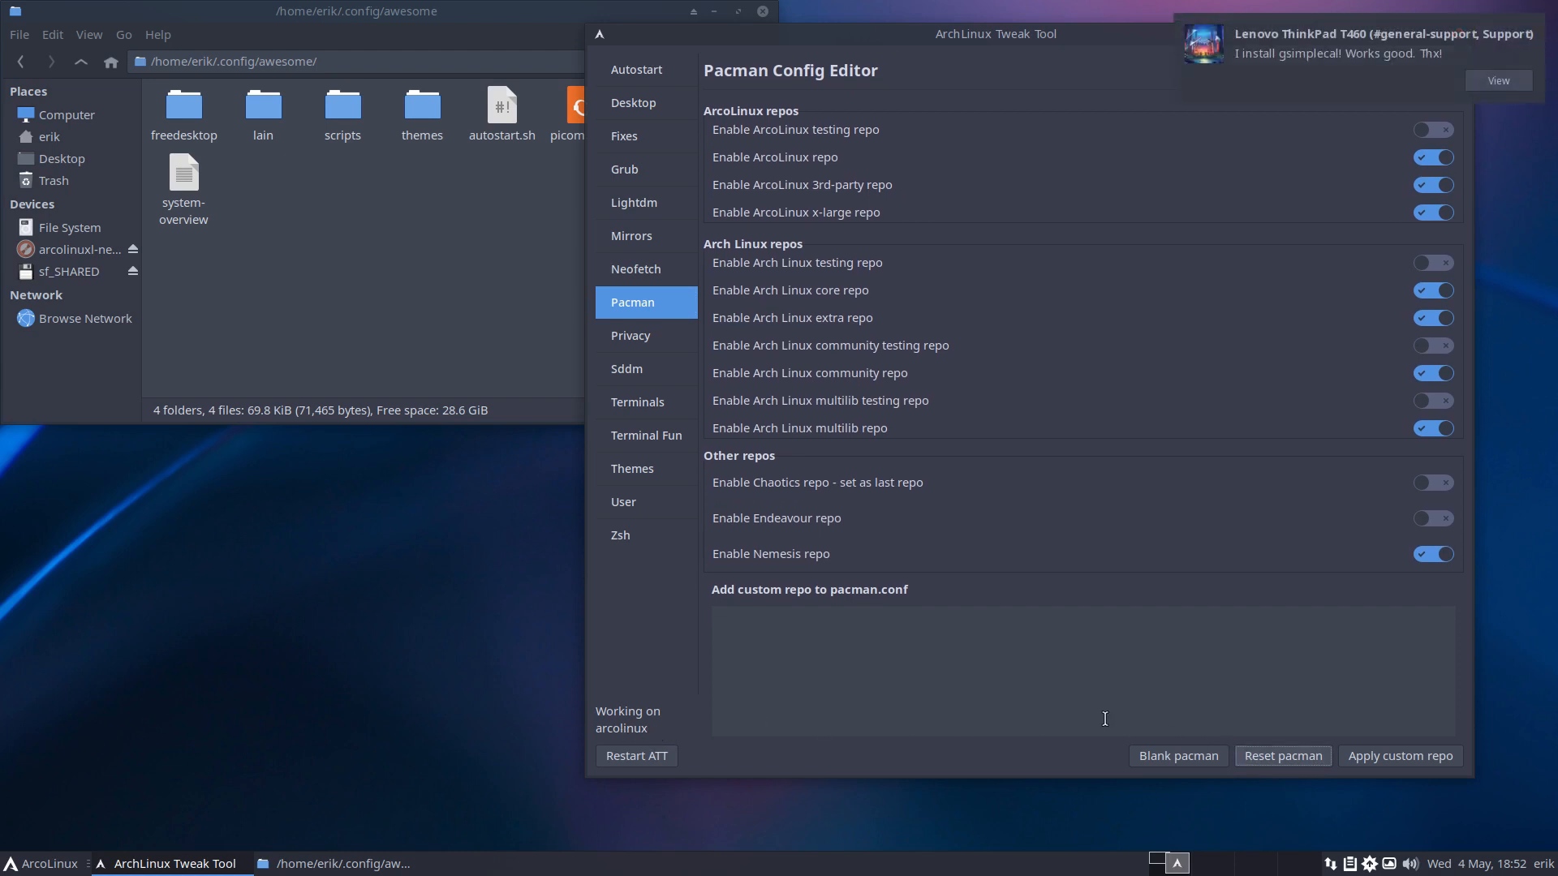
{"action": "left_click", "coordinate": [1380, 66]}
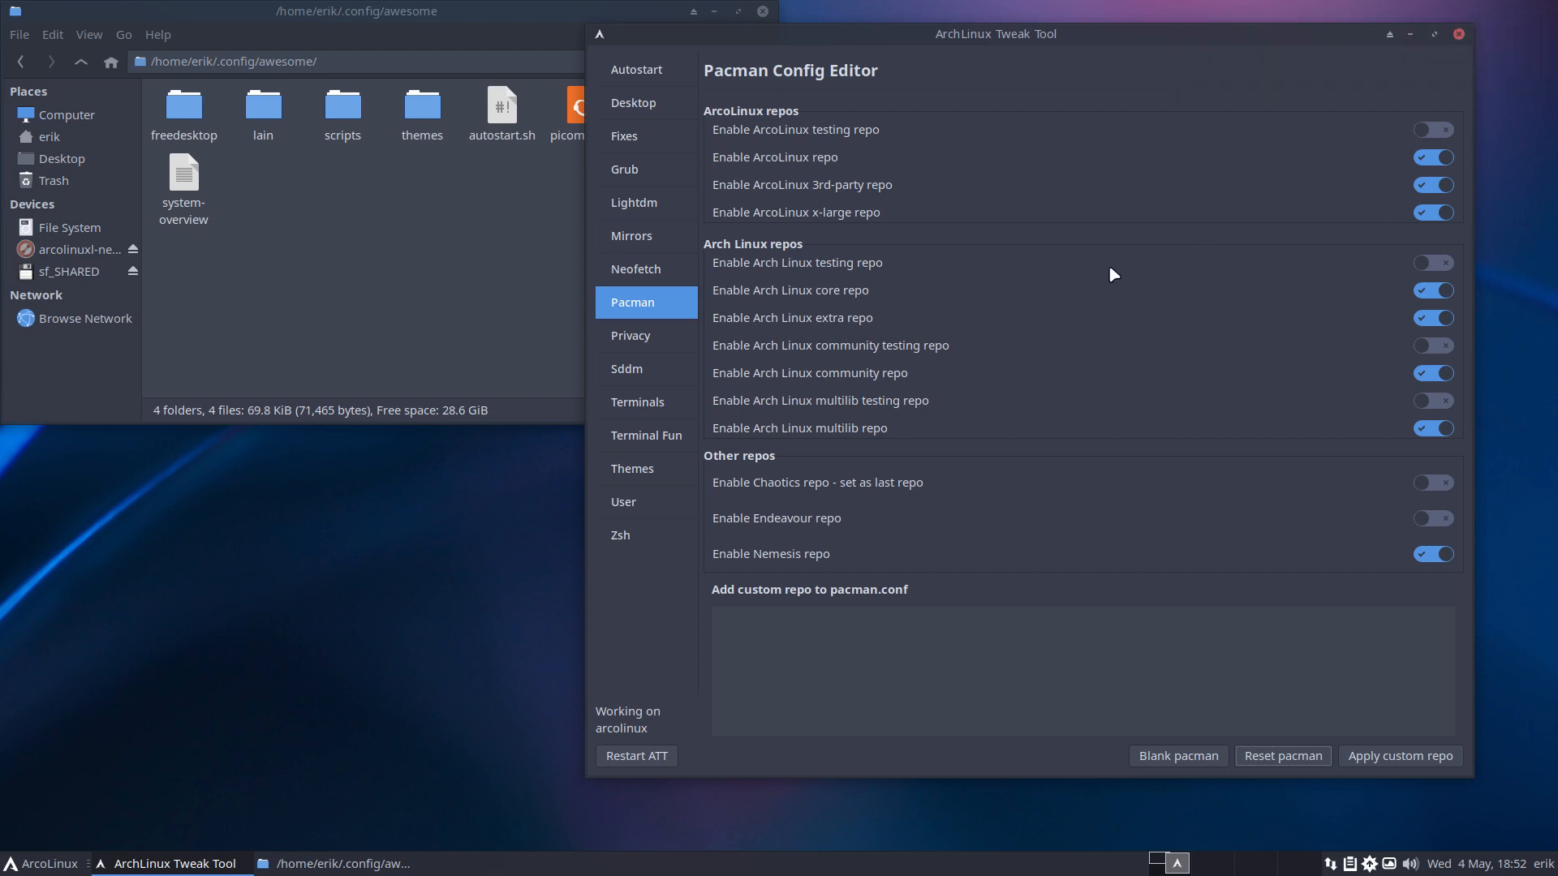
{"action": "key", "text": "Control_R+f"}
Quit Telegram and Discord from the host tray and toggle the VM display with Host+F.
{"action": "right_click", "coordinate": [1458, 9]}
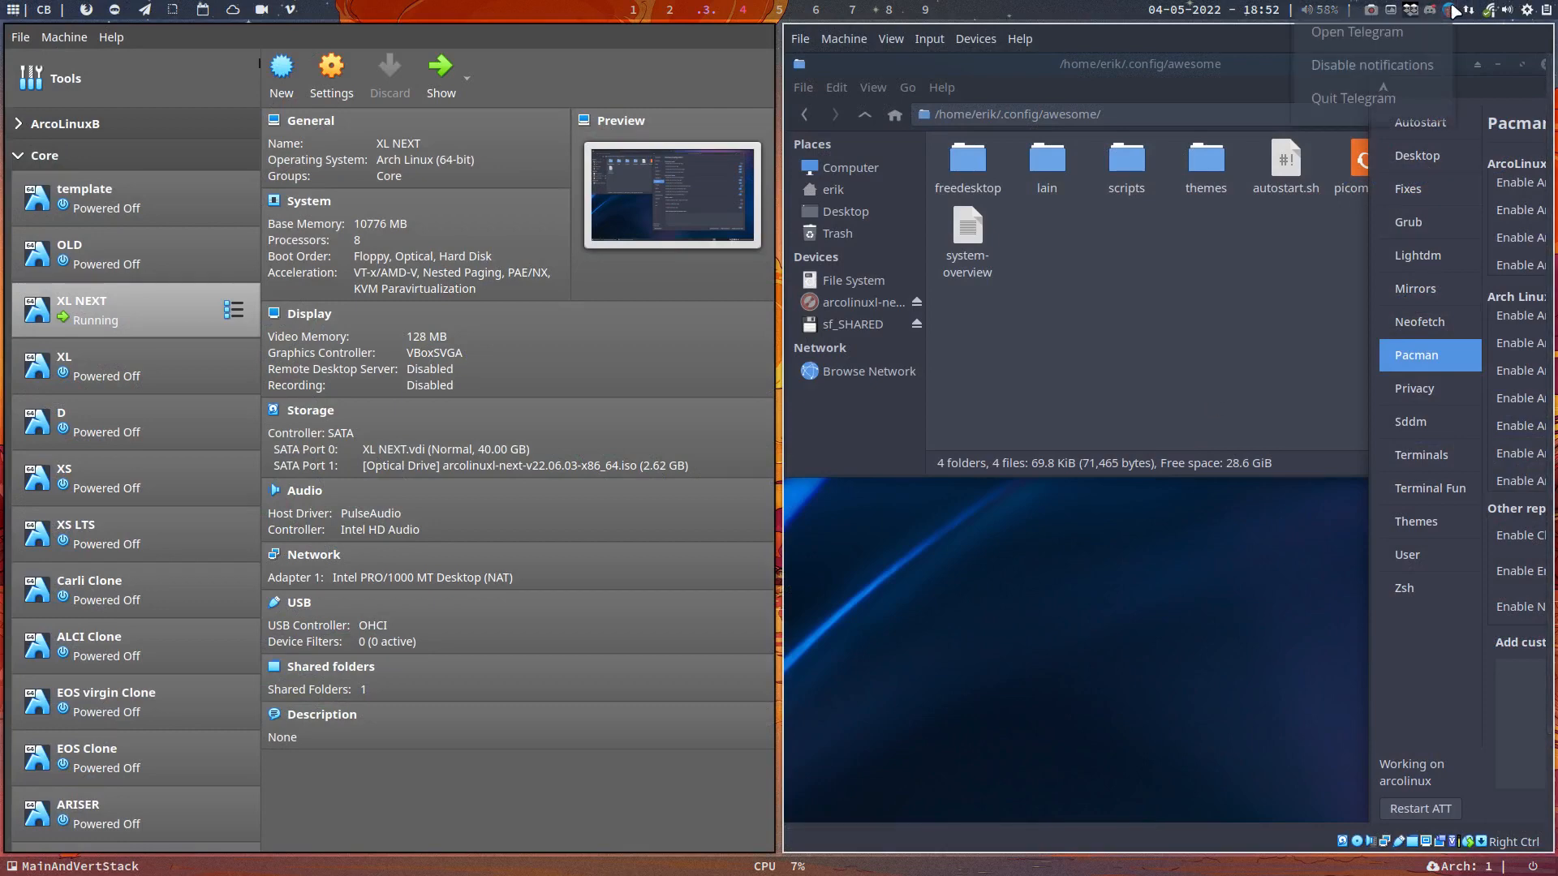
{"action": "left_click", "coordinate": [1428, 99]}
{"action": "right_click", "coordinate": [1444, 11]}
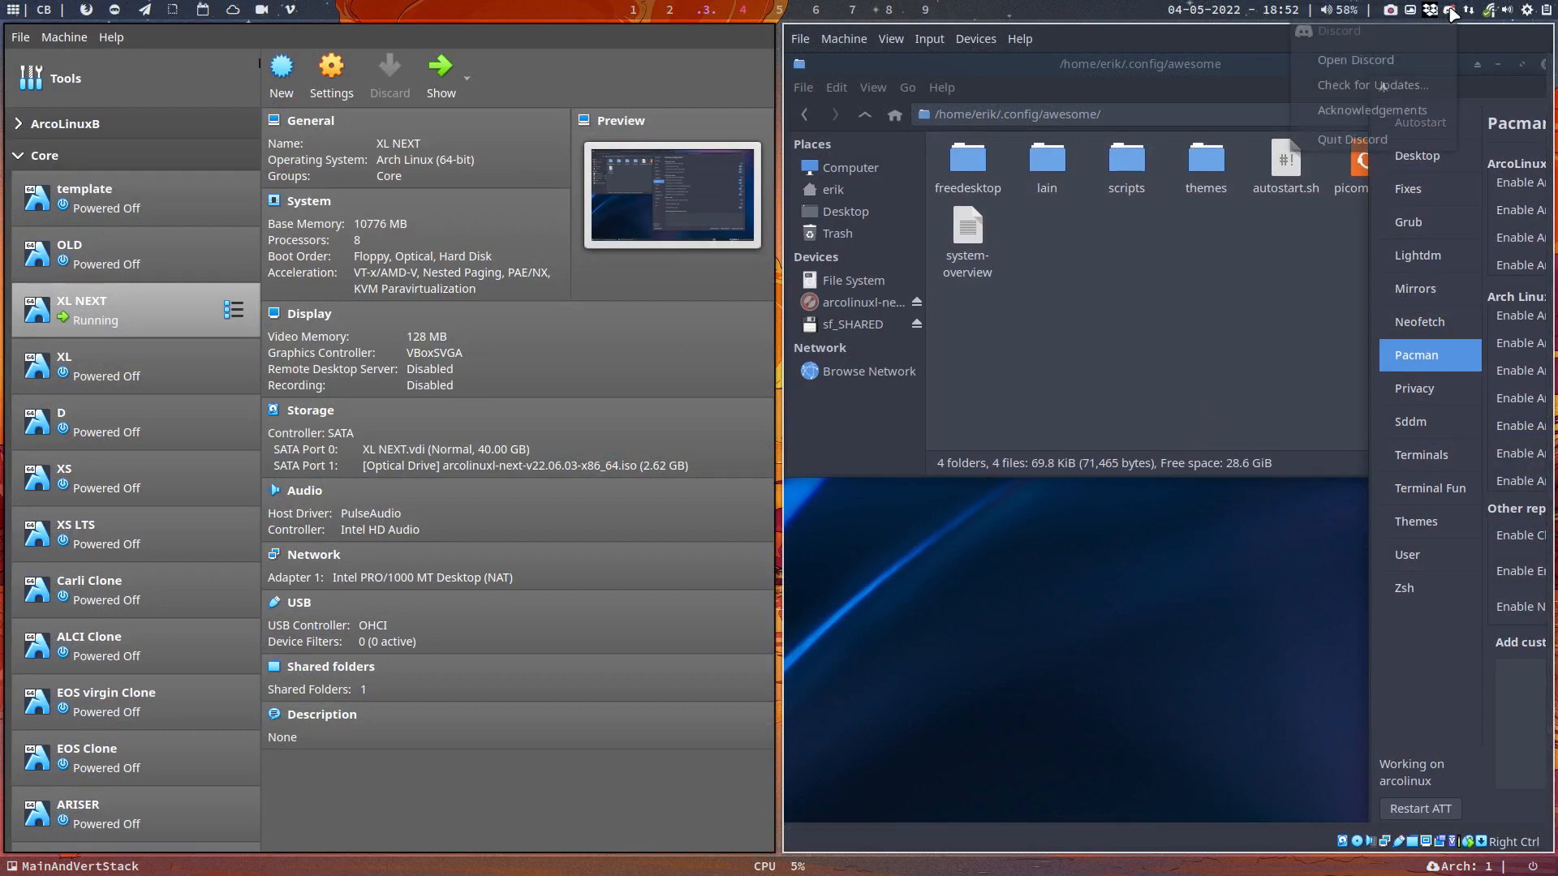
{"action": "left_click", "coordinate": [1413, 140]}
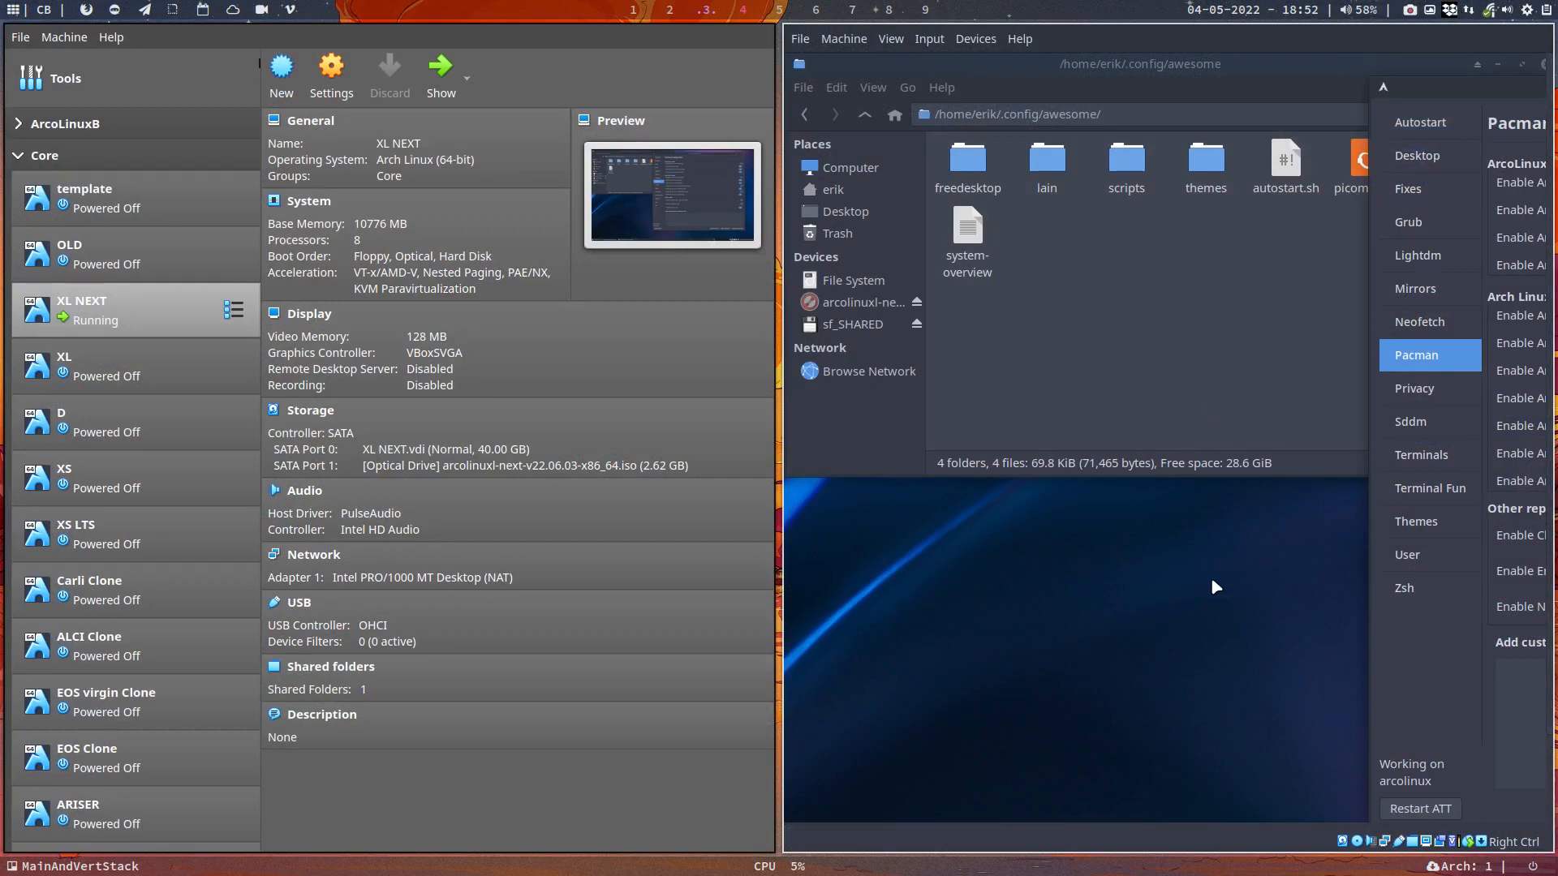
{"action": "key", "text": "Control_R+f"}
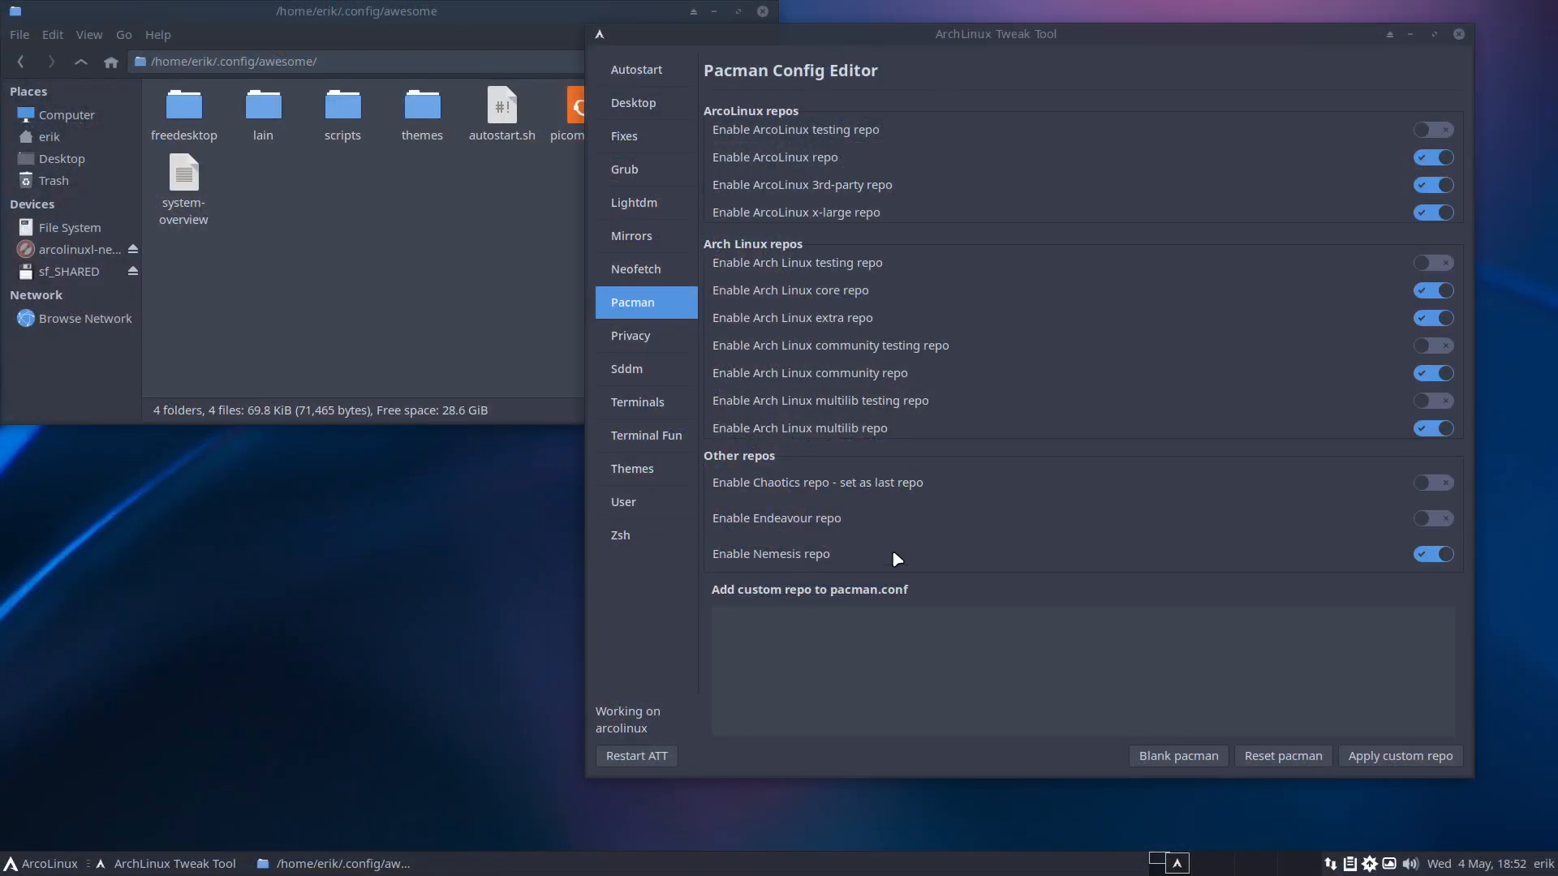
Blank the pacman configuration in the Tweak Tool and launch Sublime Text via 'sub'.
{"action": "left_click", "coordinate": [1182, 757]}
{"action": "key", "text": "super+Return"}
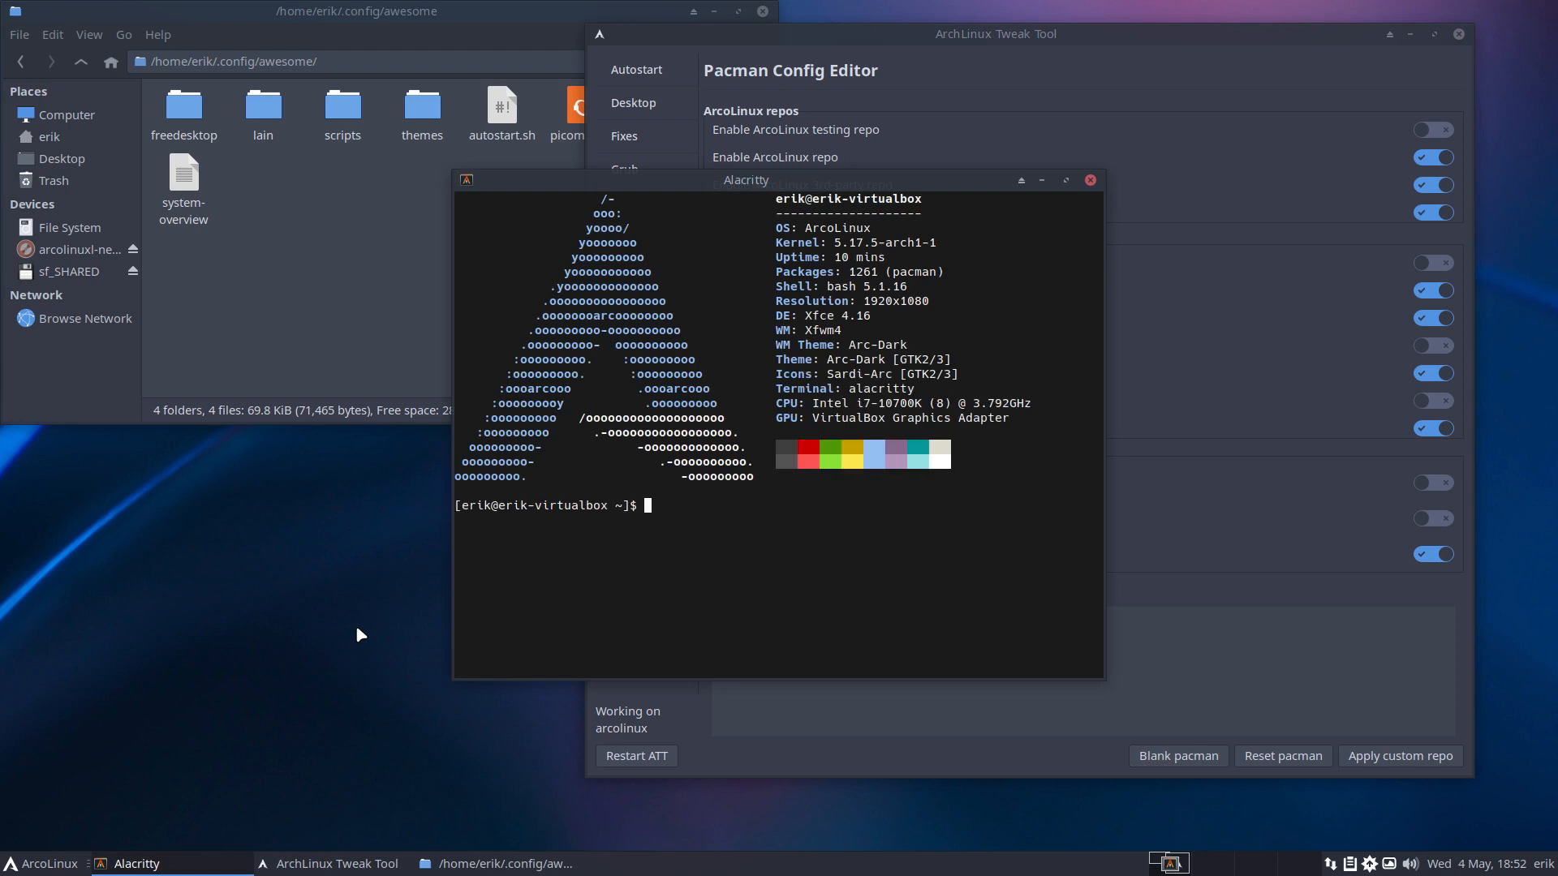
{"action": "left_click", "coordinate": [1090, 180]}
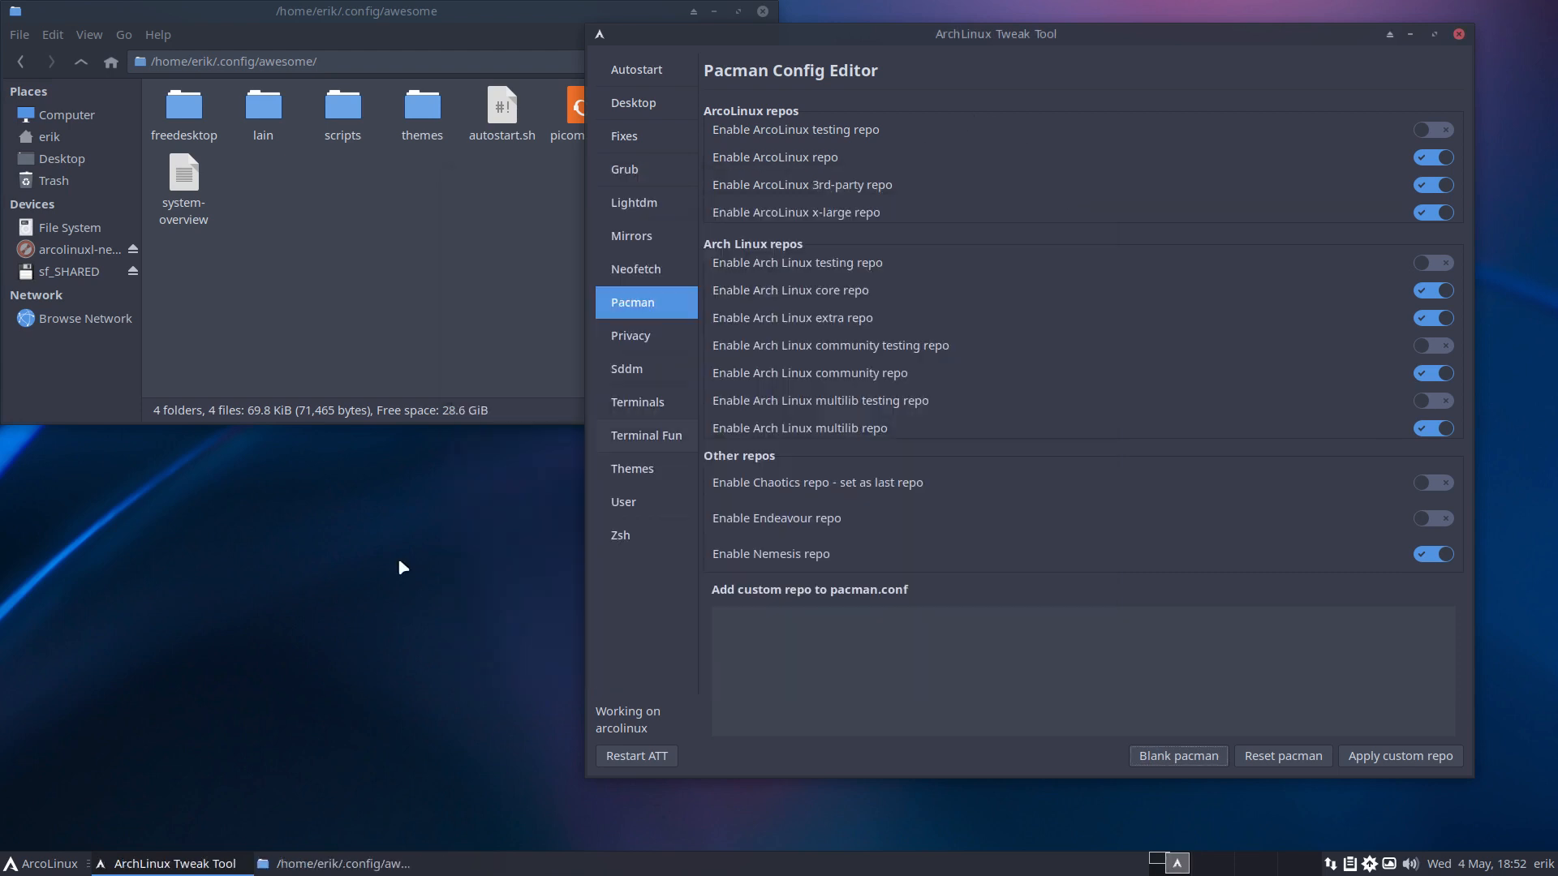
{"action": "left_click", "coordinate": [49, 863]}
{"action": "type", "text": "sub"}
{"action": "key", "text": "Return"}
Start a new document and browse the Open File dialog to the /etc folder.
{"action": "left_click", "coordinate": [471, 203]}
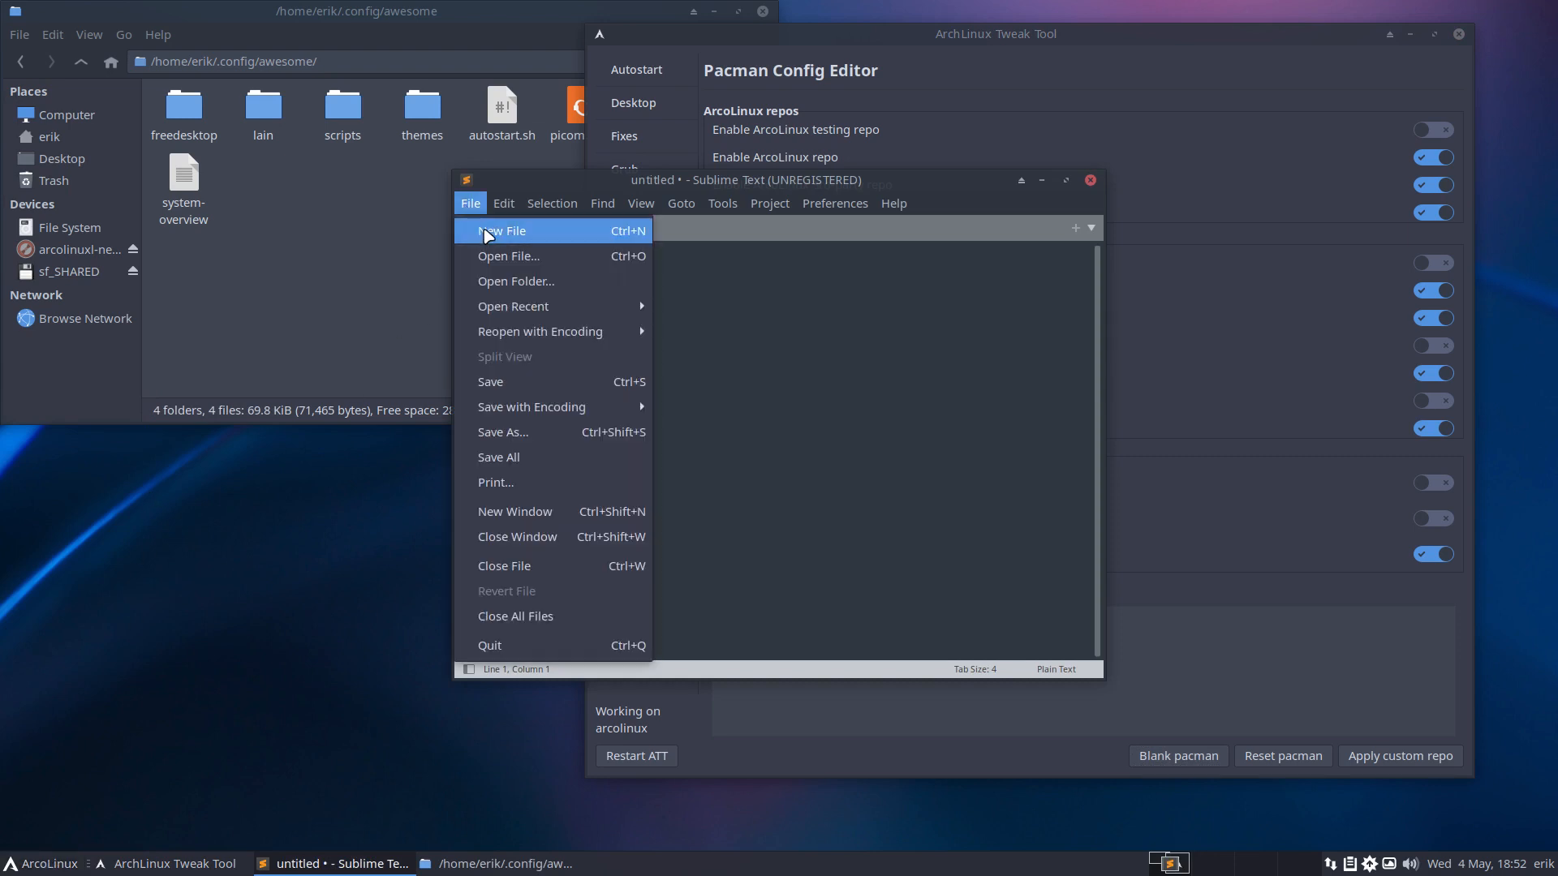
{"action": "left_click", "coordinate": [640, 275]}
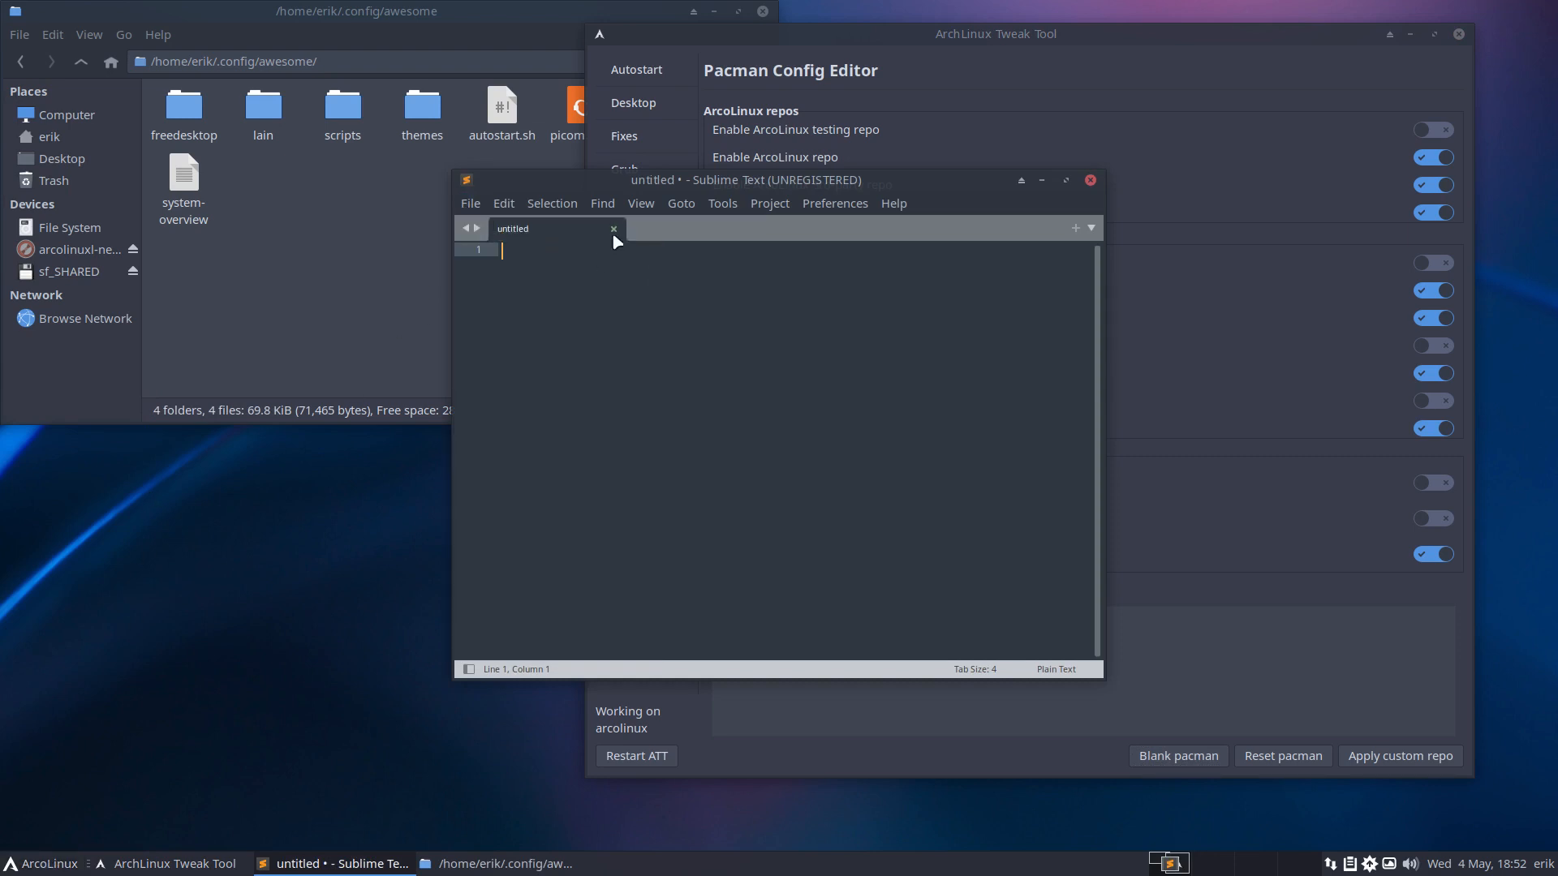
{"action": "left_click", "coordinate": [471, 202]}
{"action": "left_click", "coordinate": [499, 256]}
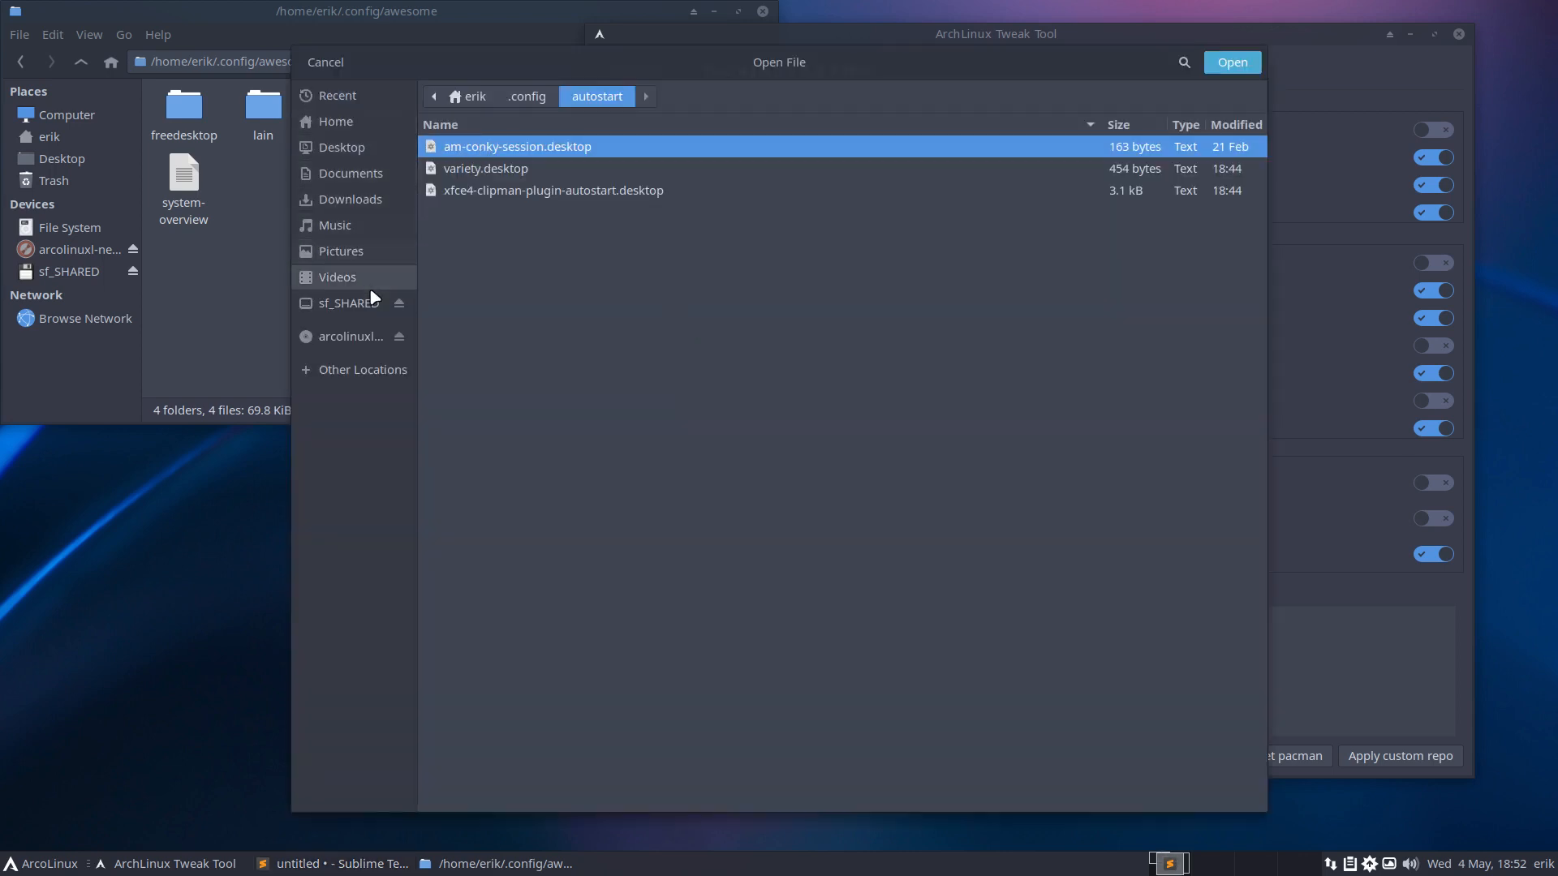
{"action": "left_click", "coordinate": [361, 370]}
{"action": "left_click", "coordinate": [494, 133]}
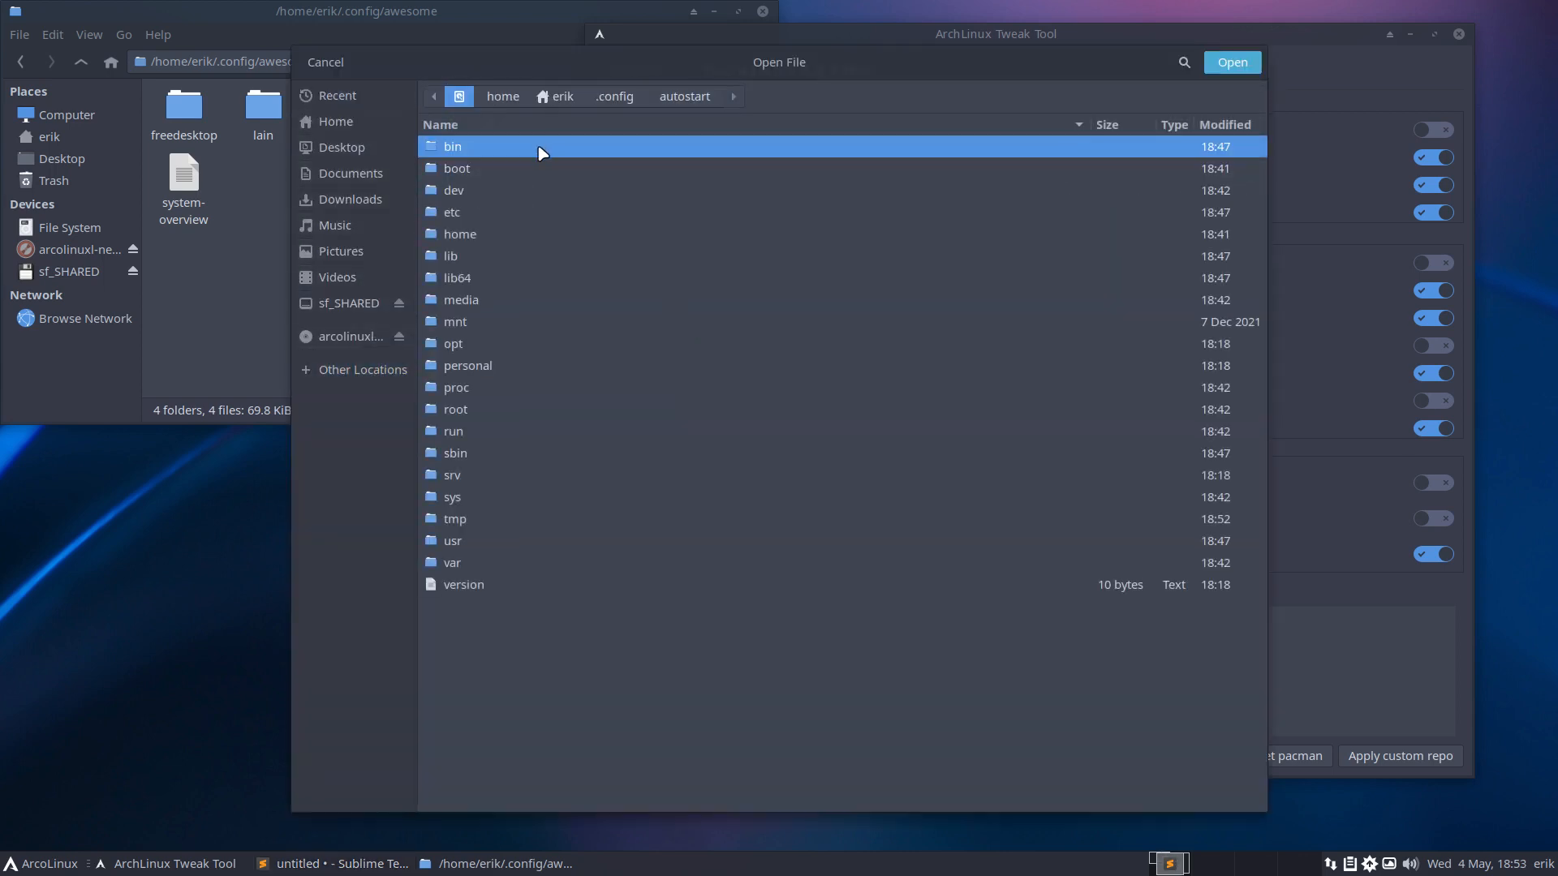
{"action": "double_click", "coordinate": [467, 211]}
Search 'pacman.c' and open pacman.conf rather than pacman.conf.bak.
{"action": "type", "text": "pacman.c"}
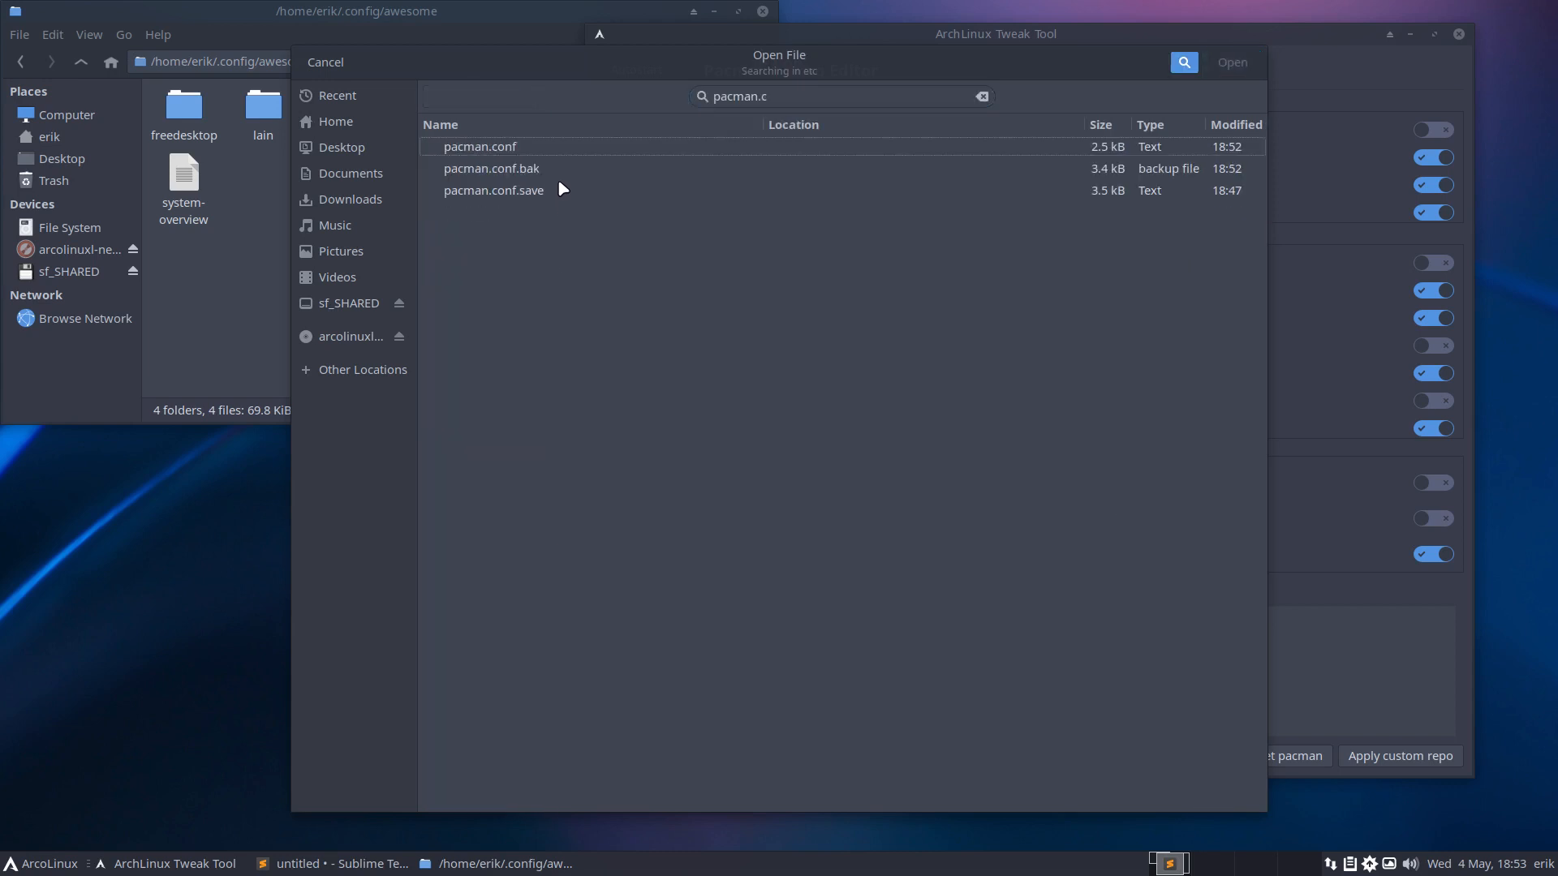
{"action": "left_click", "coordinate": [563, 165]}
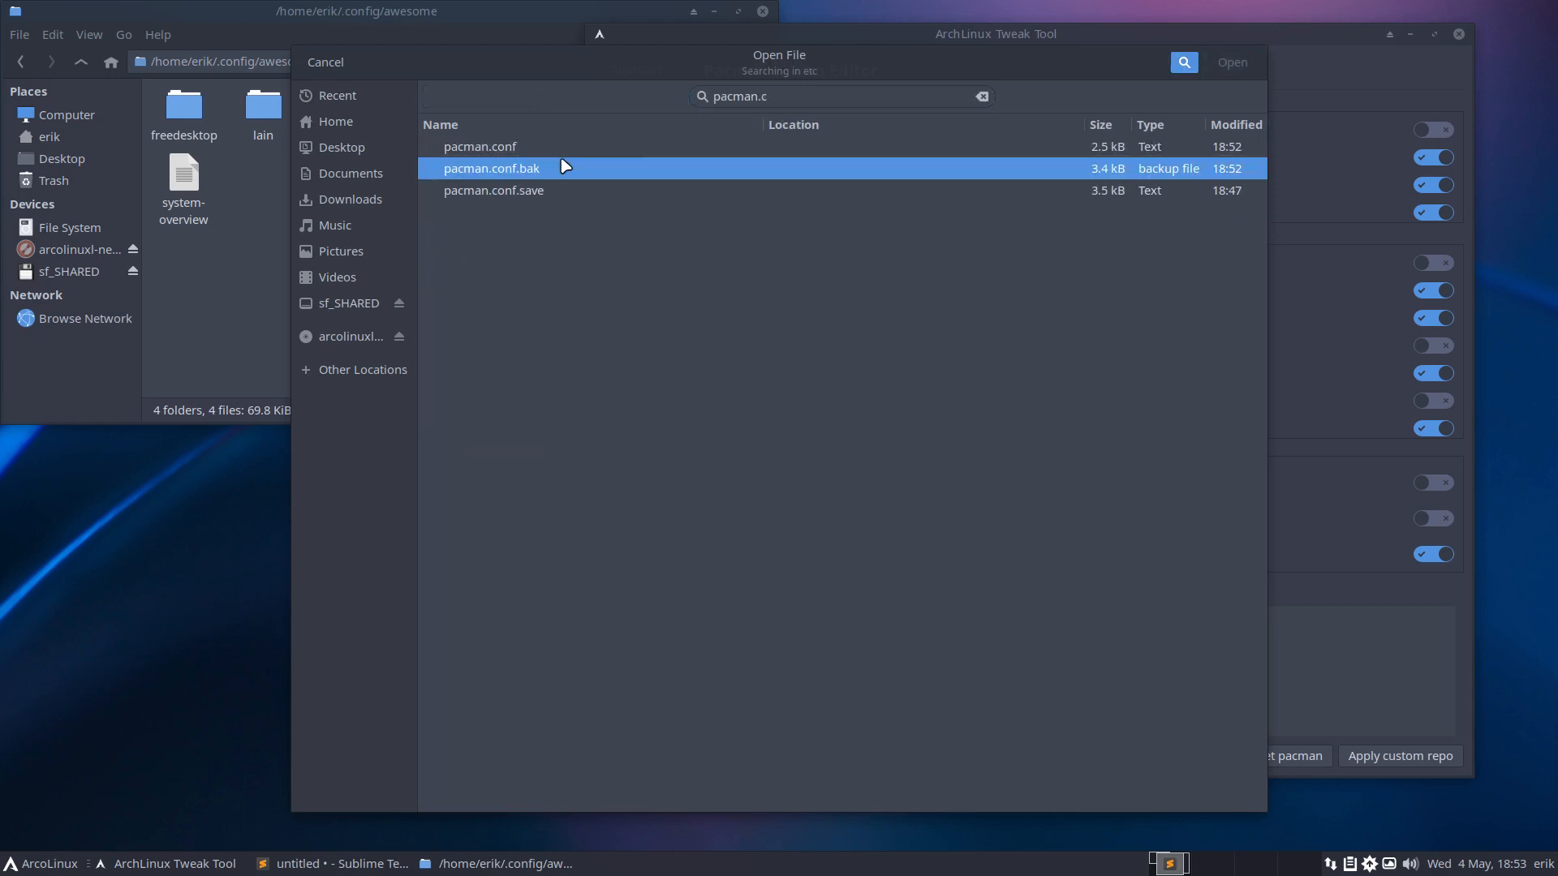
{"action": "left_click", "coordinate": [812, 151]}
{"action": "left_click", "coordinate": [1229, 64]}
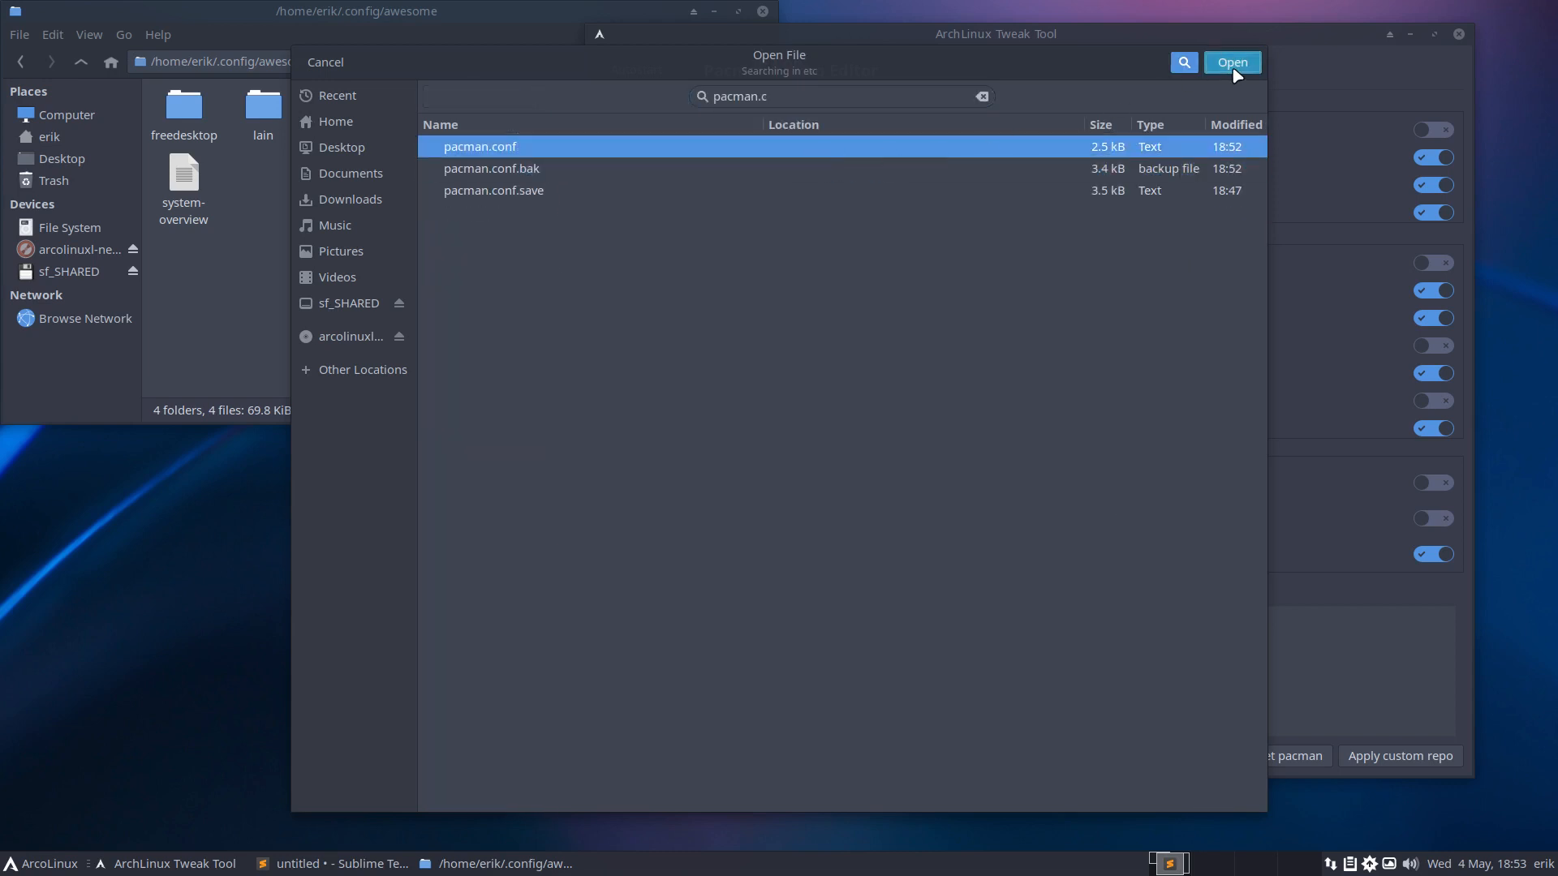
Snap Sublime Text to the left half and set pacman.conf's syntax to Perl.
{"action": "left_click_drag", "start_coordinate": [930, 189], "coordinate": [4, 324]}
{"action": "scroll", "coordinate": [325, 500], "scroll_direction": "down", "scroll_amount": 20}
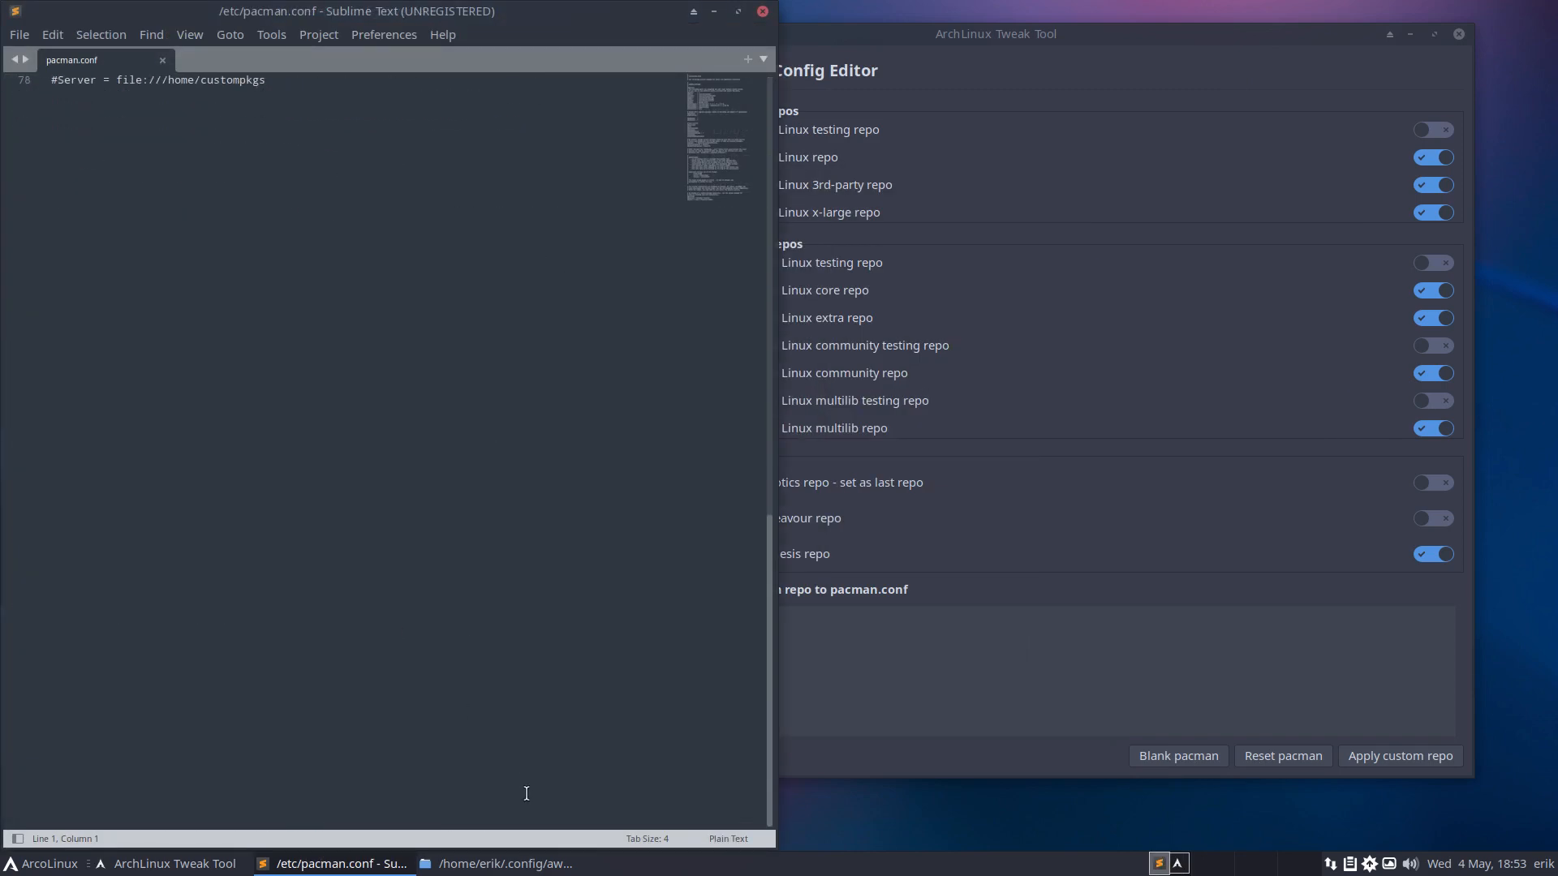
{"action": "left_click", "coordinate": [729, 838]}
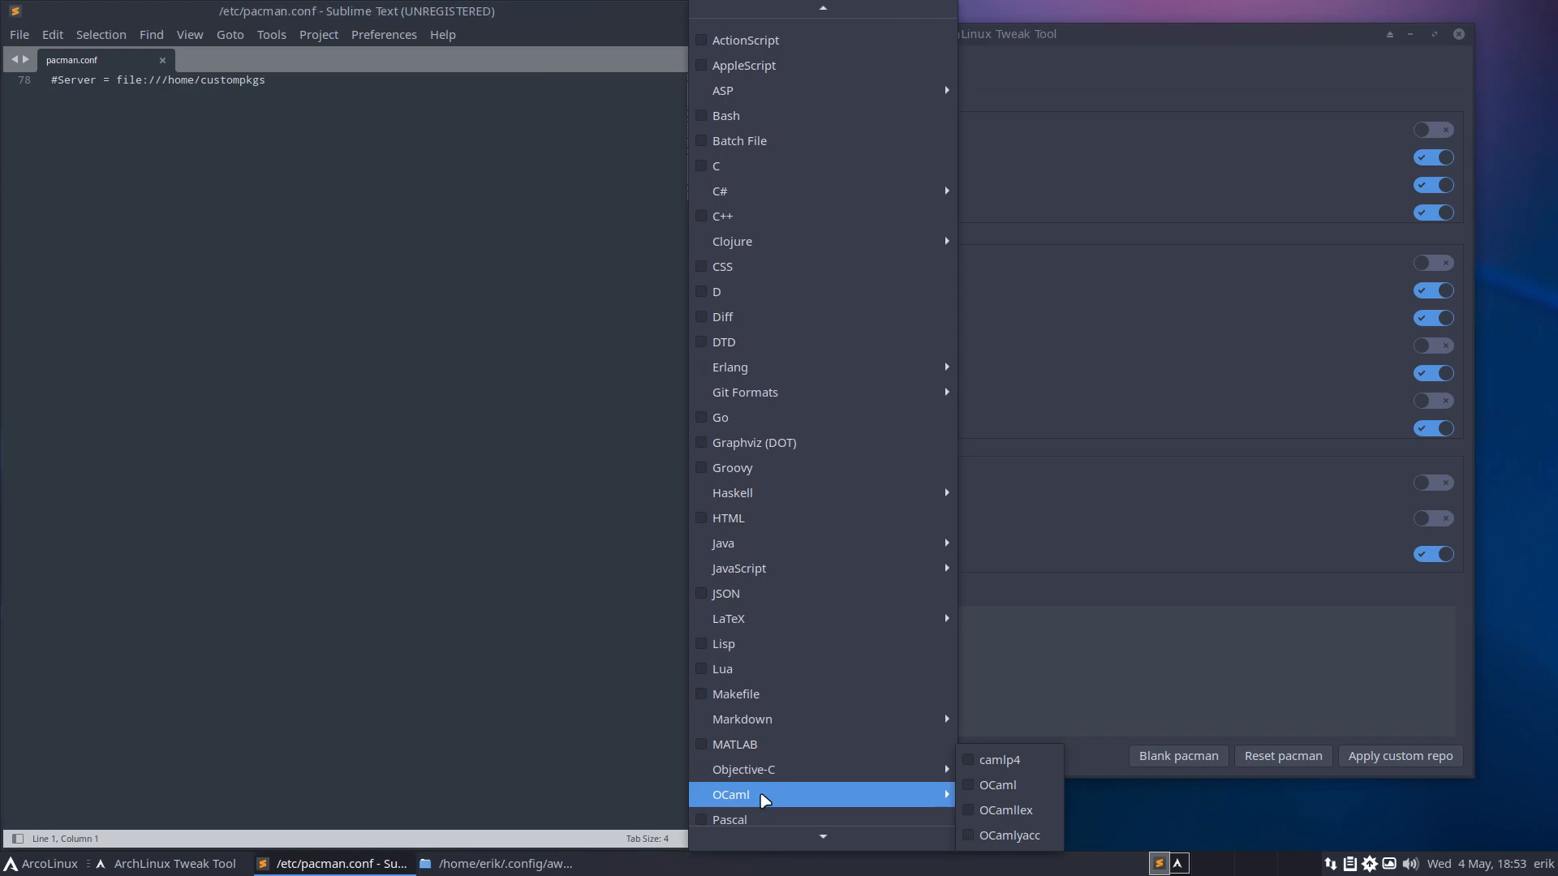
{"action": "scroll", "coordinate": [765, 796], "scroll_direction": "down", "scroll_amount": 2}
{"action": "left_click", "coordinate": [772, 796]}
{"action": "scroll", "coordinate": [409, 434], "scroll_direction": "up", "scroll_amount": 20}
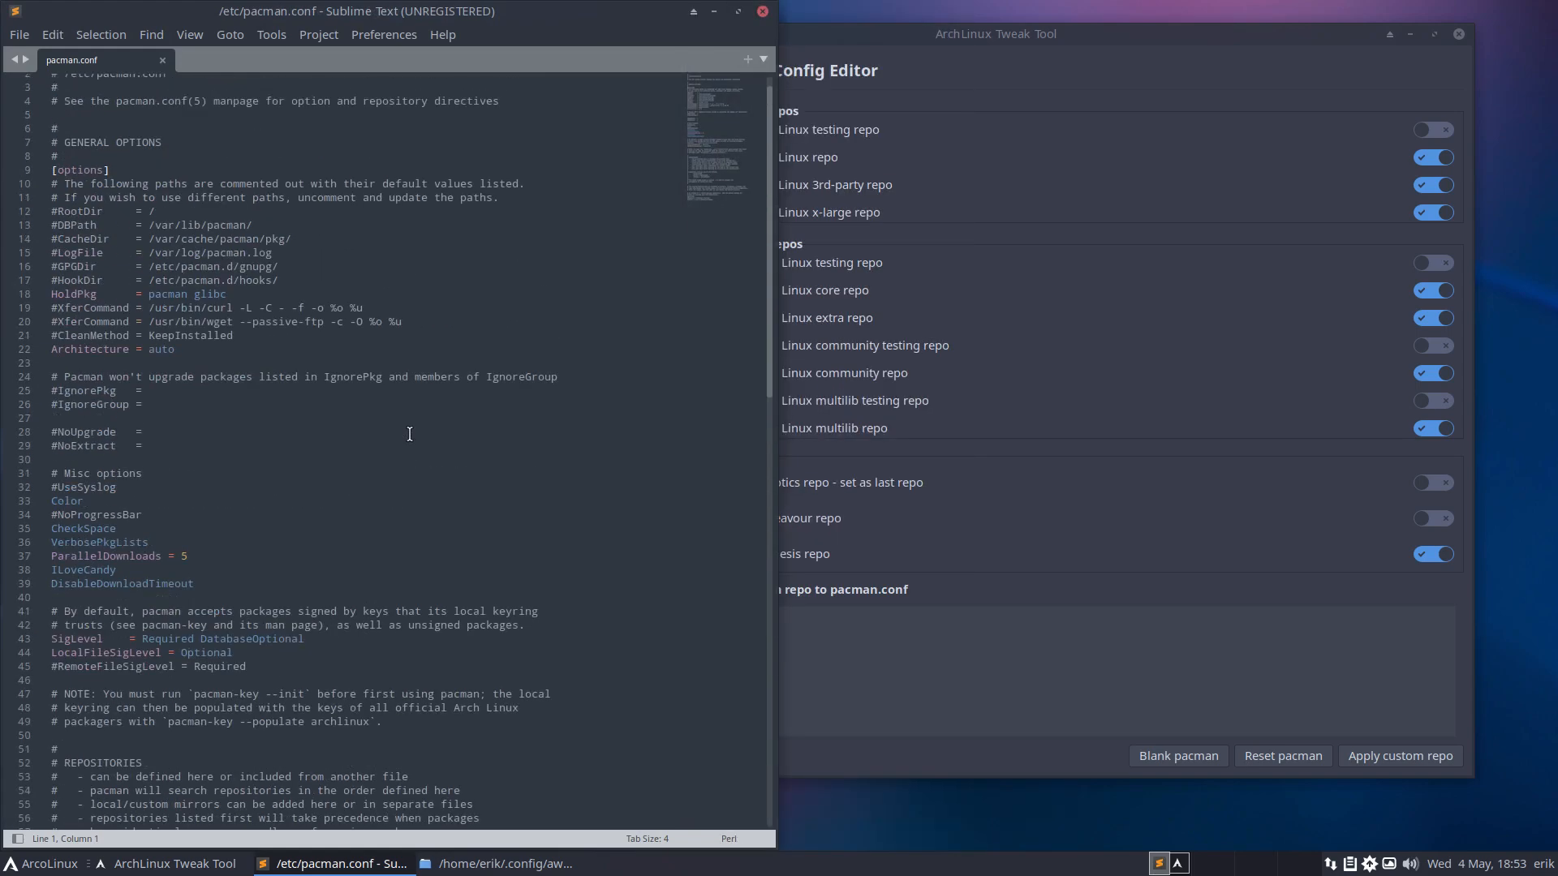
{"action": "scroll", "coordinate": [359, 446], "scroll_direction": "up", "scroll_amount": 5}
{"action": "scroll", "coordinate": [359, 446], "scroll_direction": "down", "scroll_amount": 20}
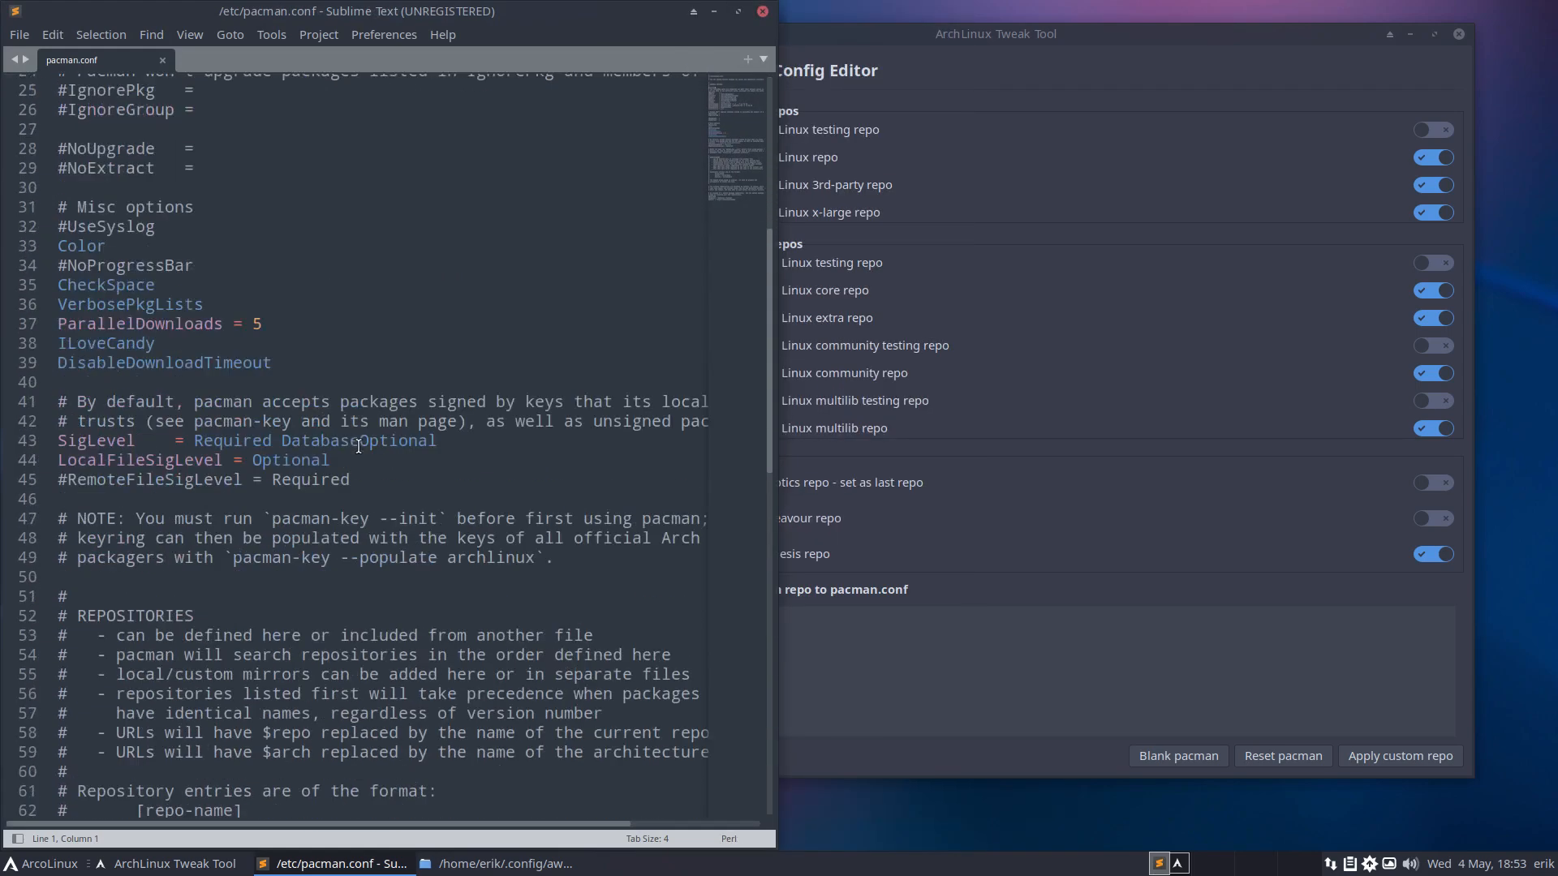
{"action": "scroll", "coordinate": [315, 415], "scroll_direction": "up", "scroll_amount": 4}
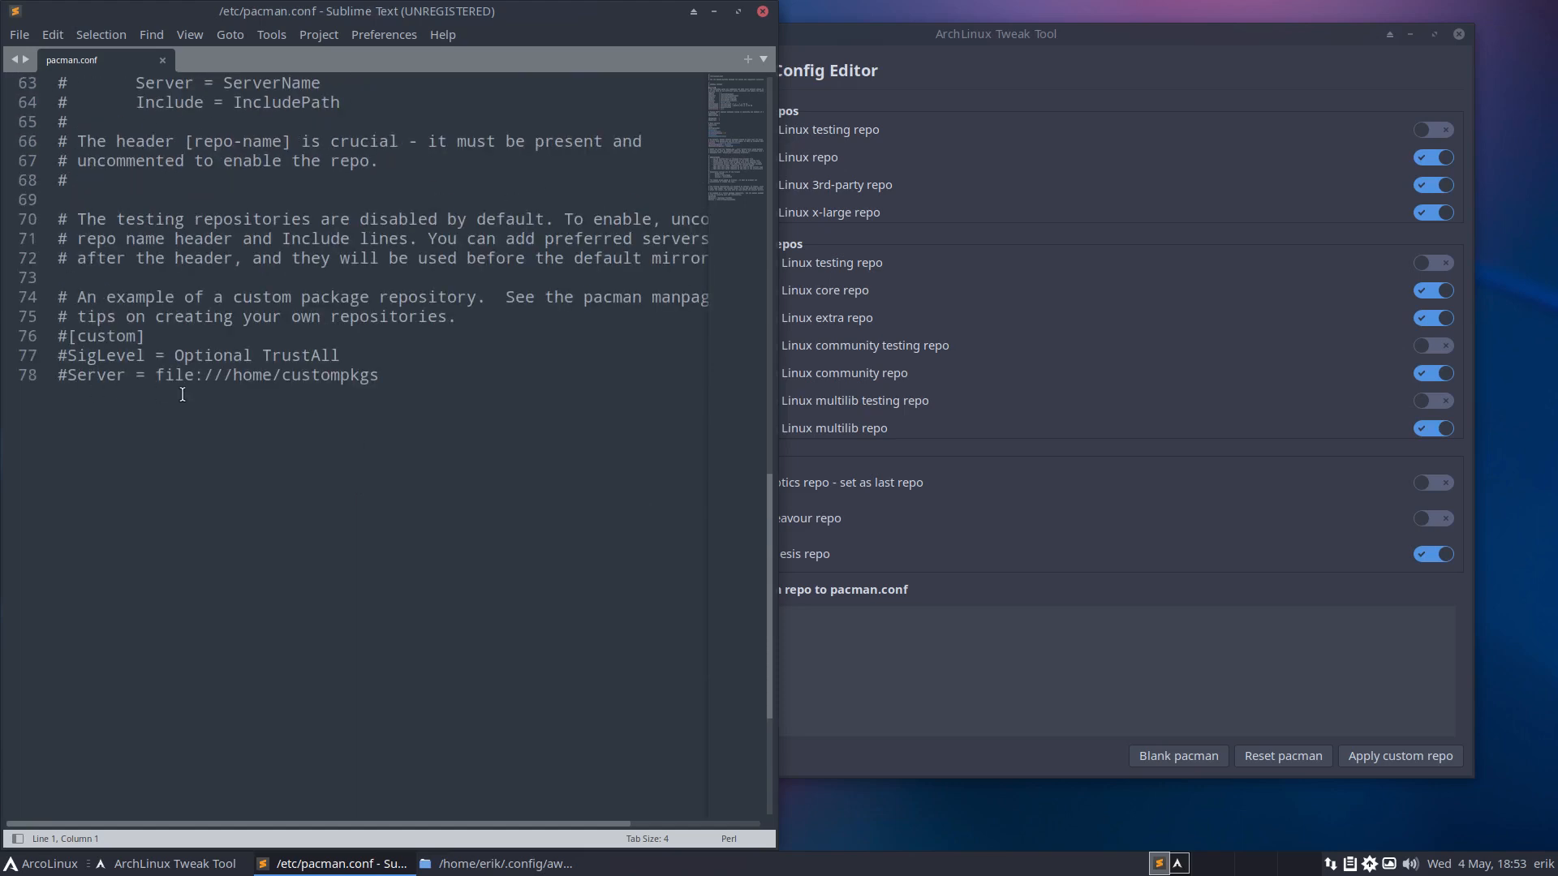
{"action": "scroll", "coordinate": [246, 393], "scroll_direction": "up", "scroll_amount": 2}
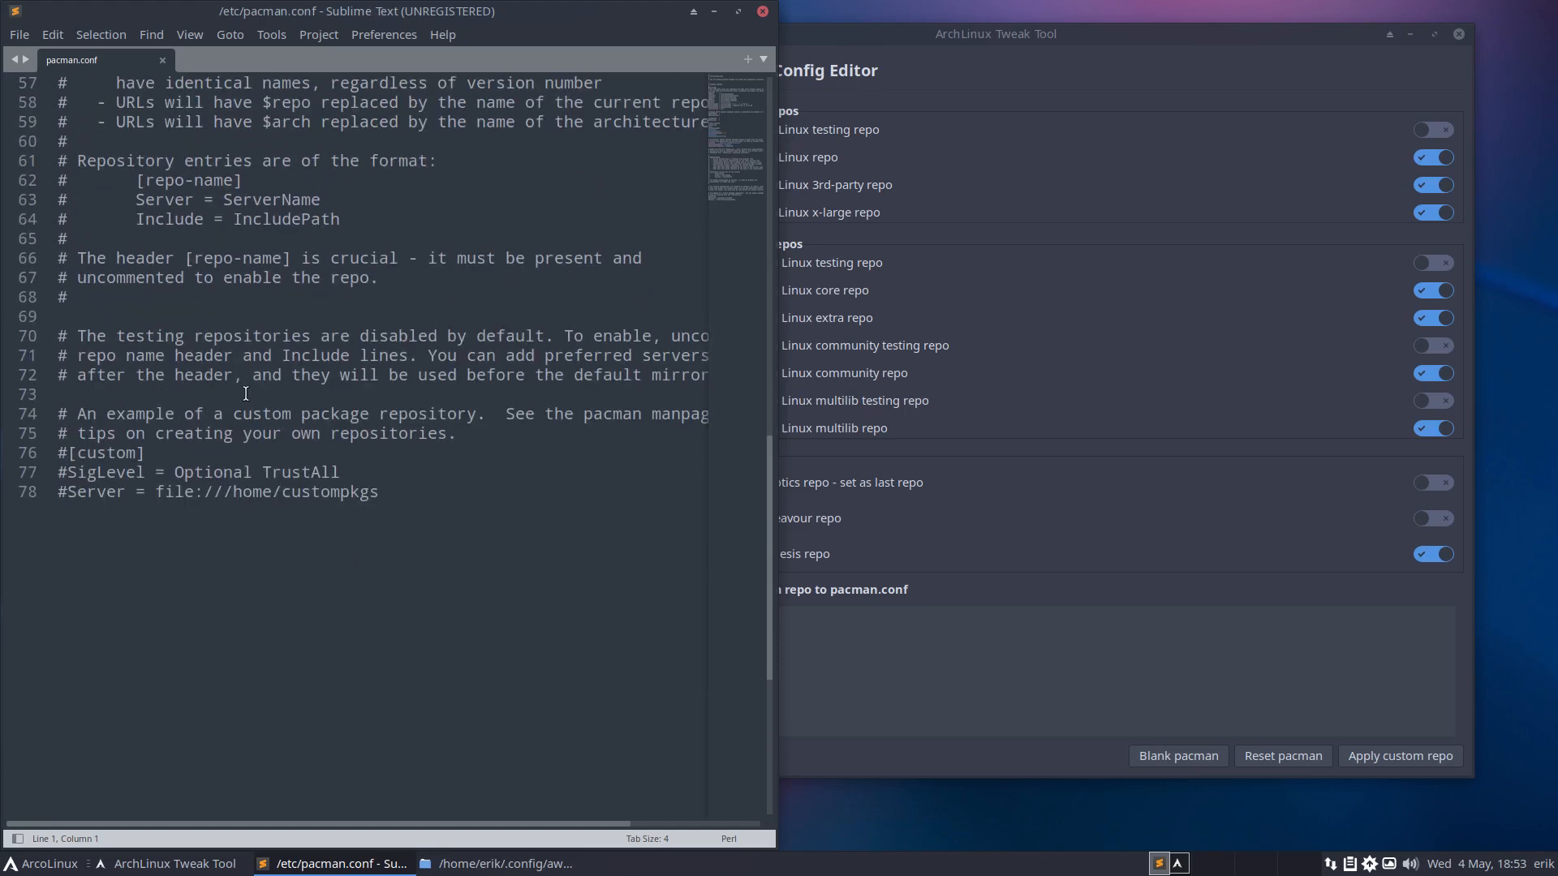
Run the update command in a terminal, then close it.
{"action": "key", "text": "super+Return"}
{"action": "type", "text": "update"}
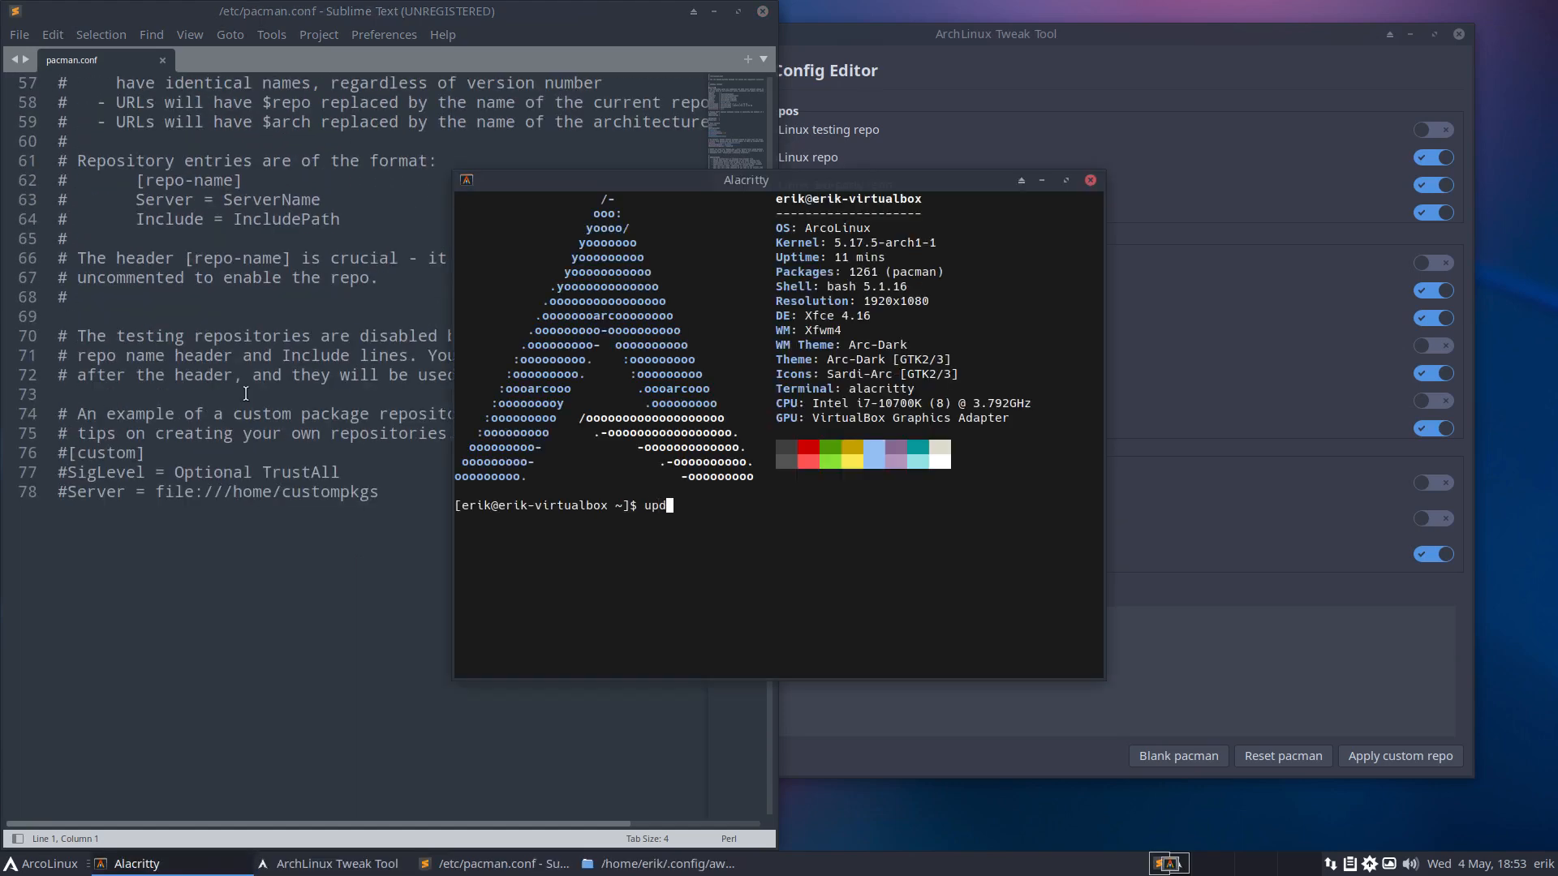
{"action": "key", "text": "Return"}
{"action": "key", "text": "Return"}
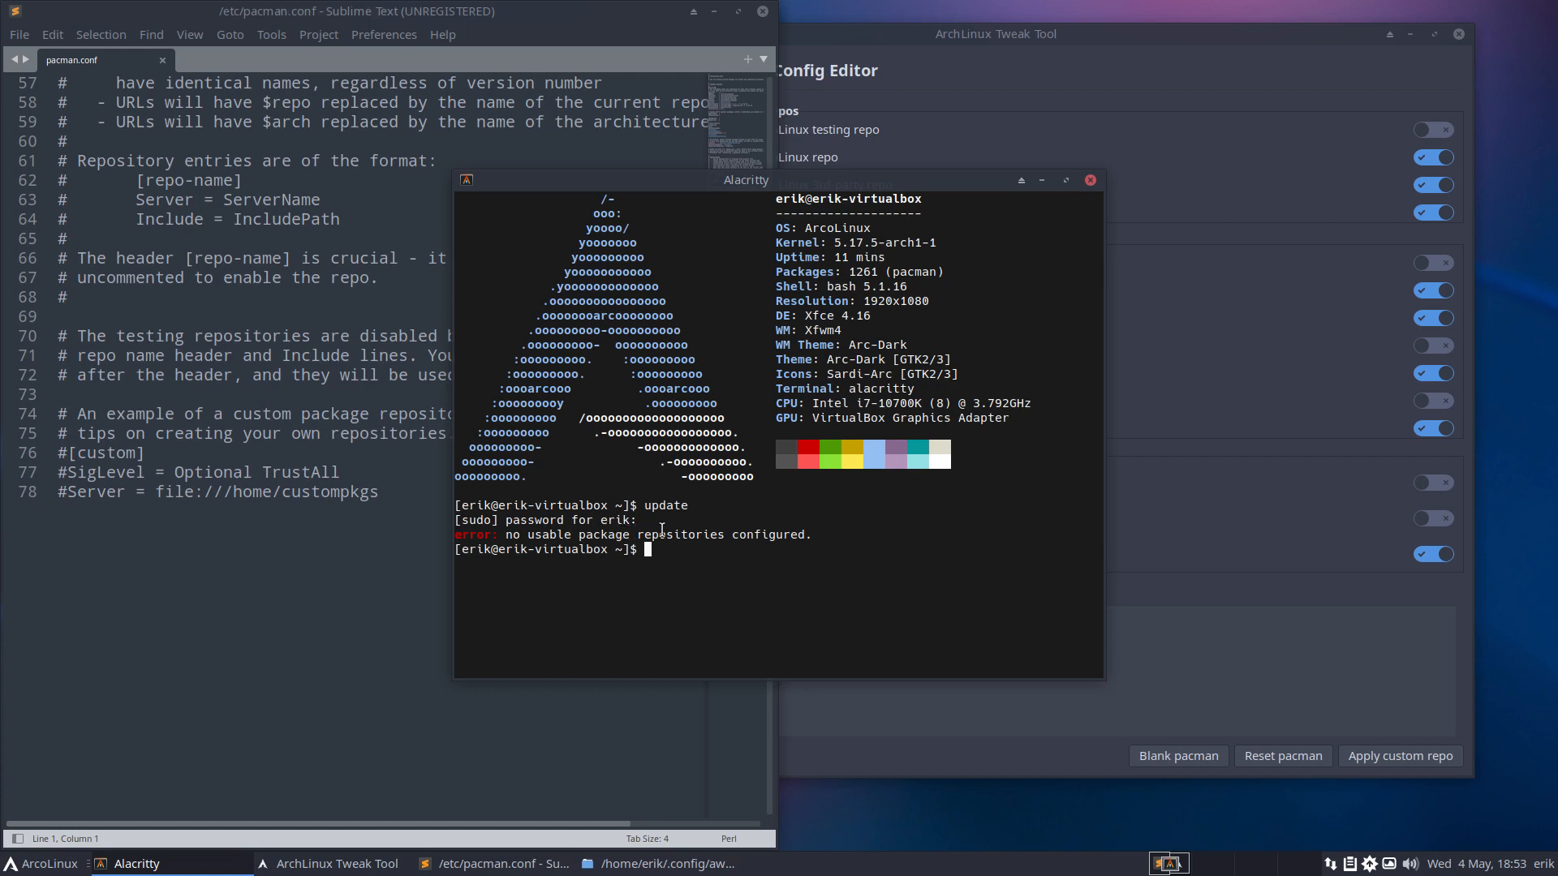
{"action": "left_click", "coordinate": [1089, 180]}
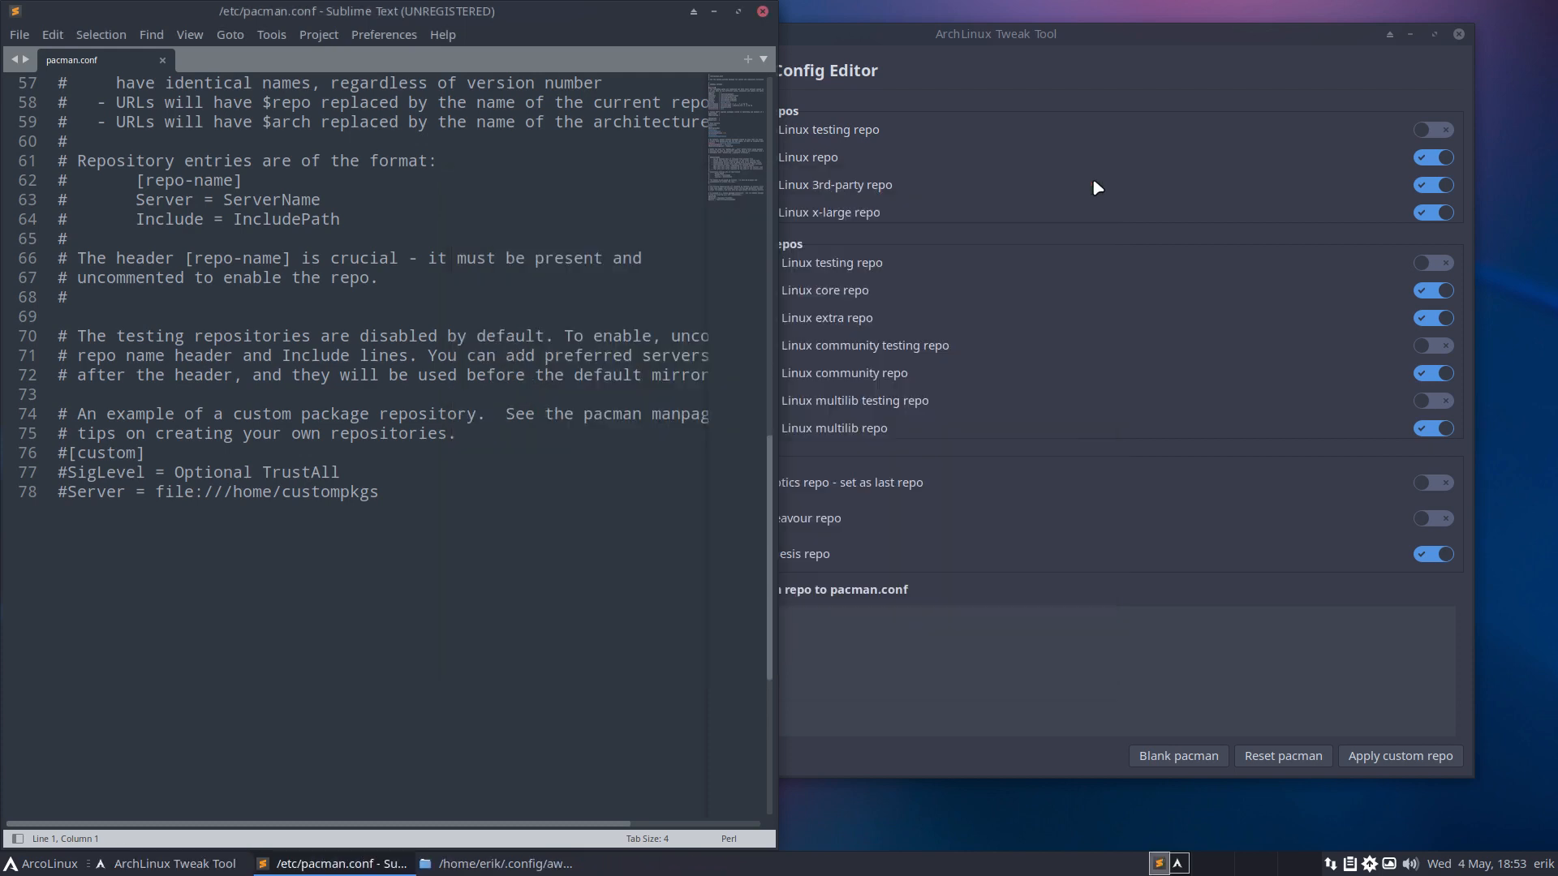
Restart the Tweak Tool, reopen its Pacman Config Editor and move it right.
{"action": "left_click", "coordinate": [1143, 724]}
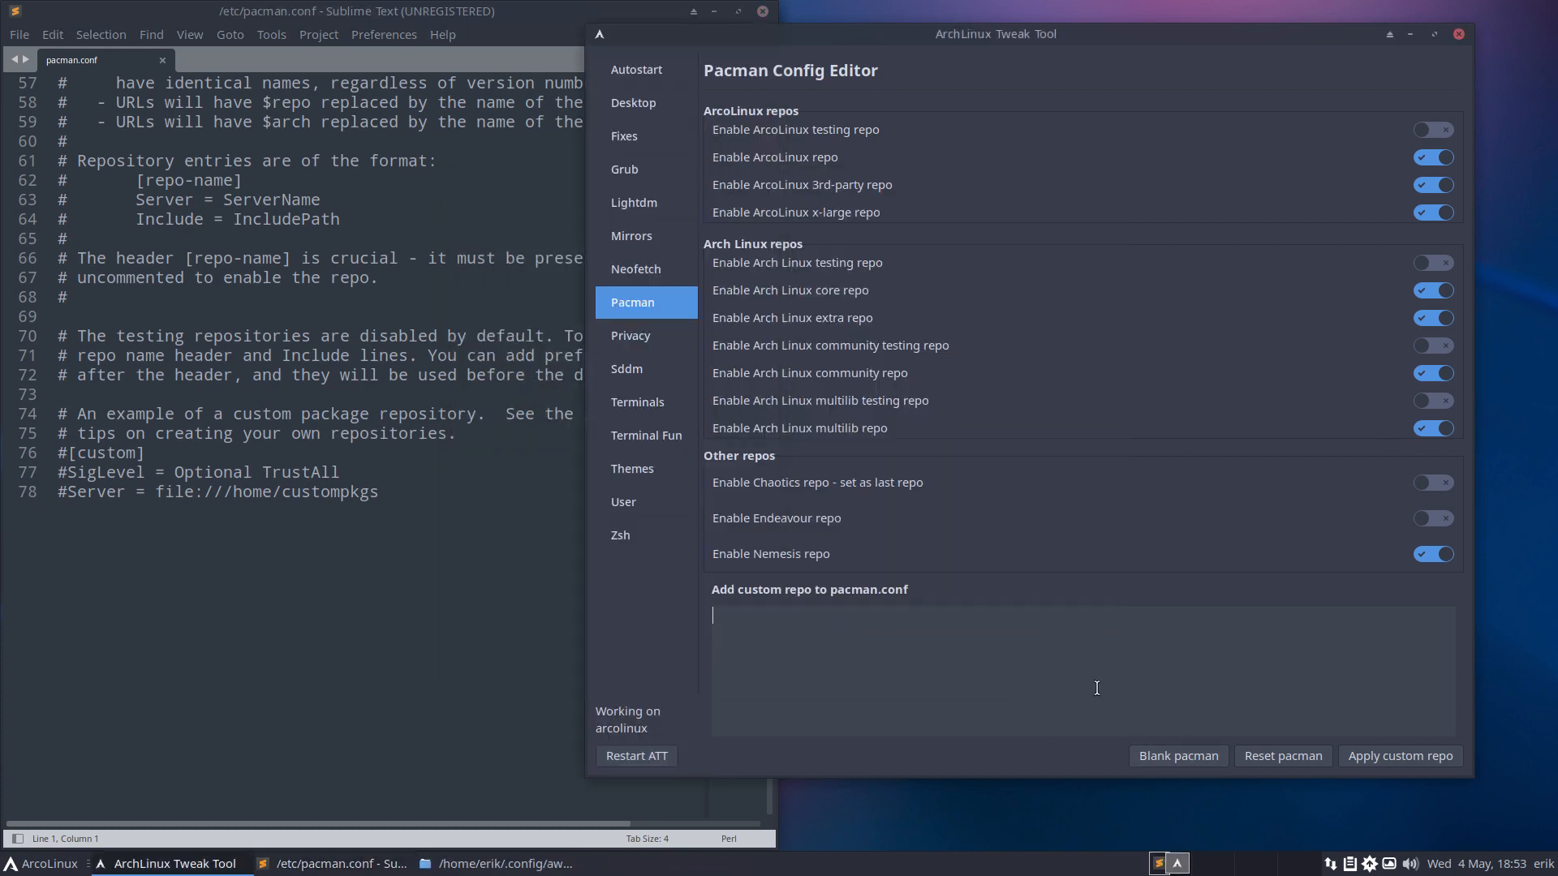
{"action": "left_click", "coordinate": [636, 757]}
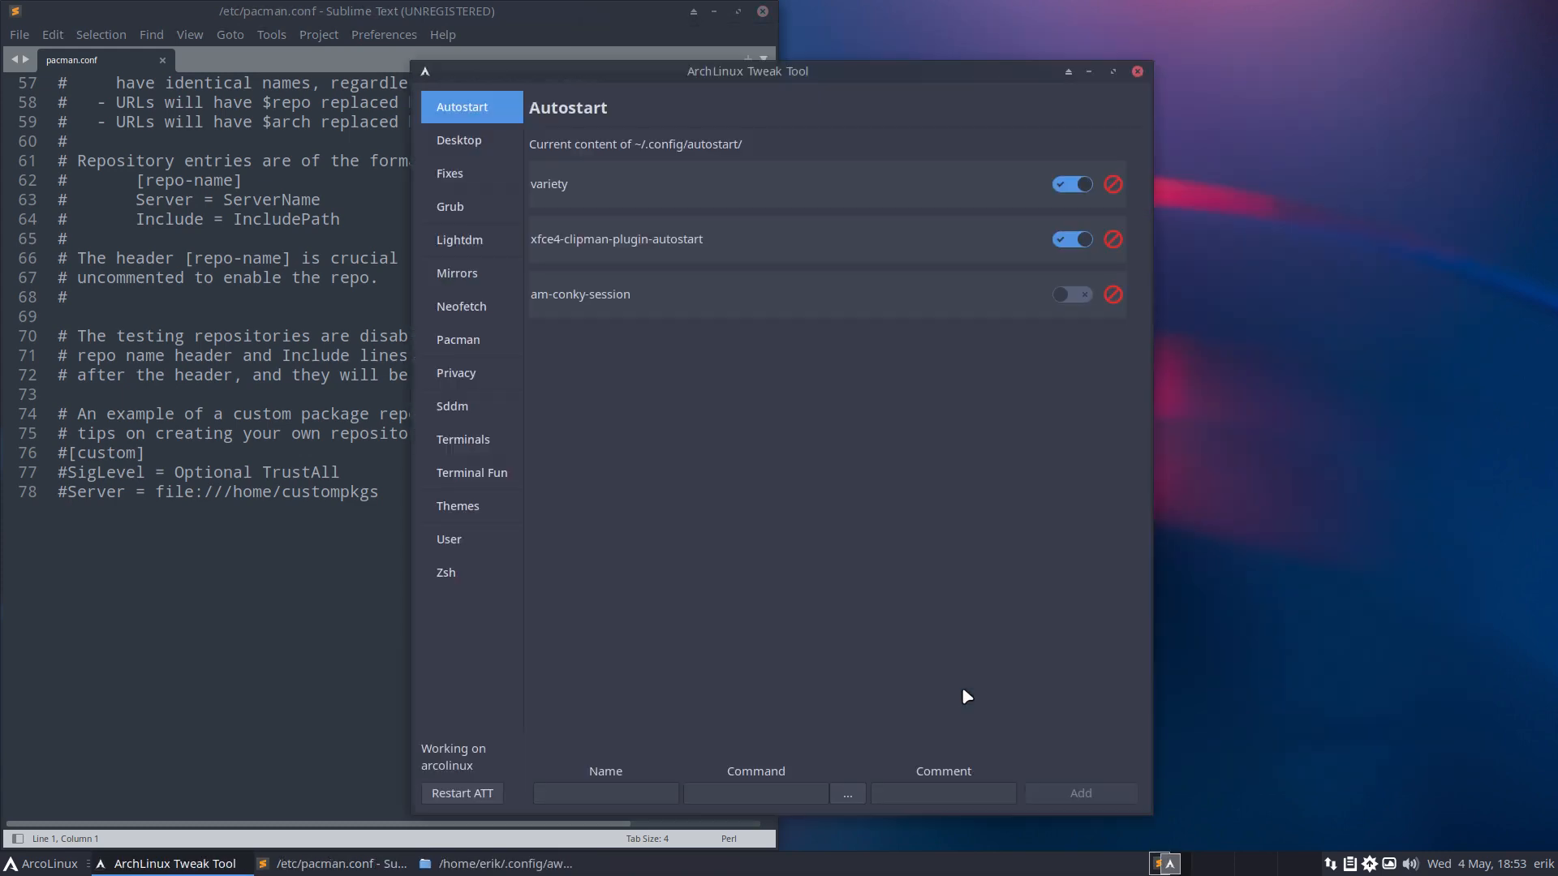
{"action": "left_click", "coordinate": [459, 339]}
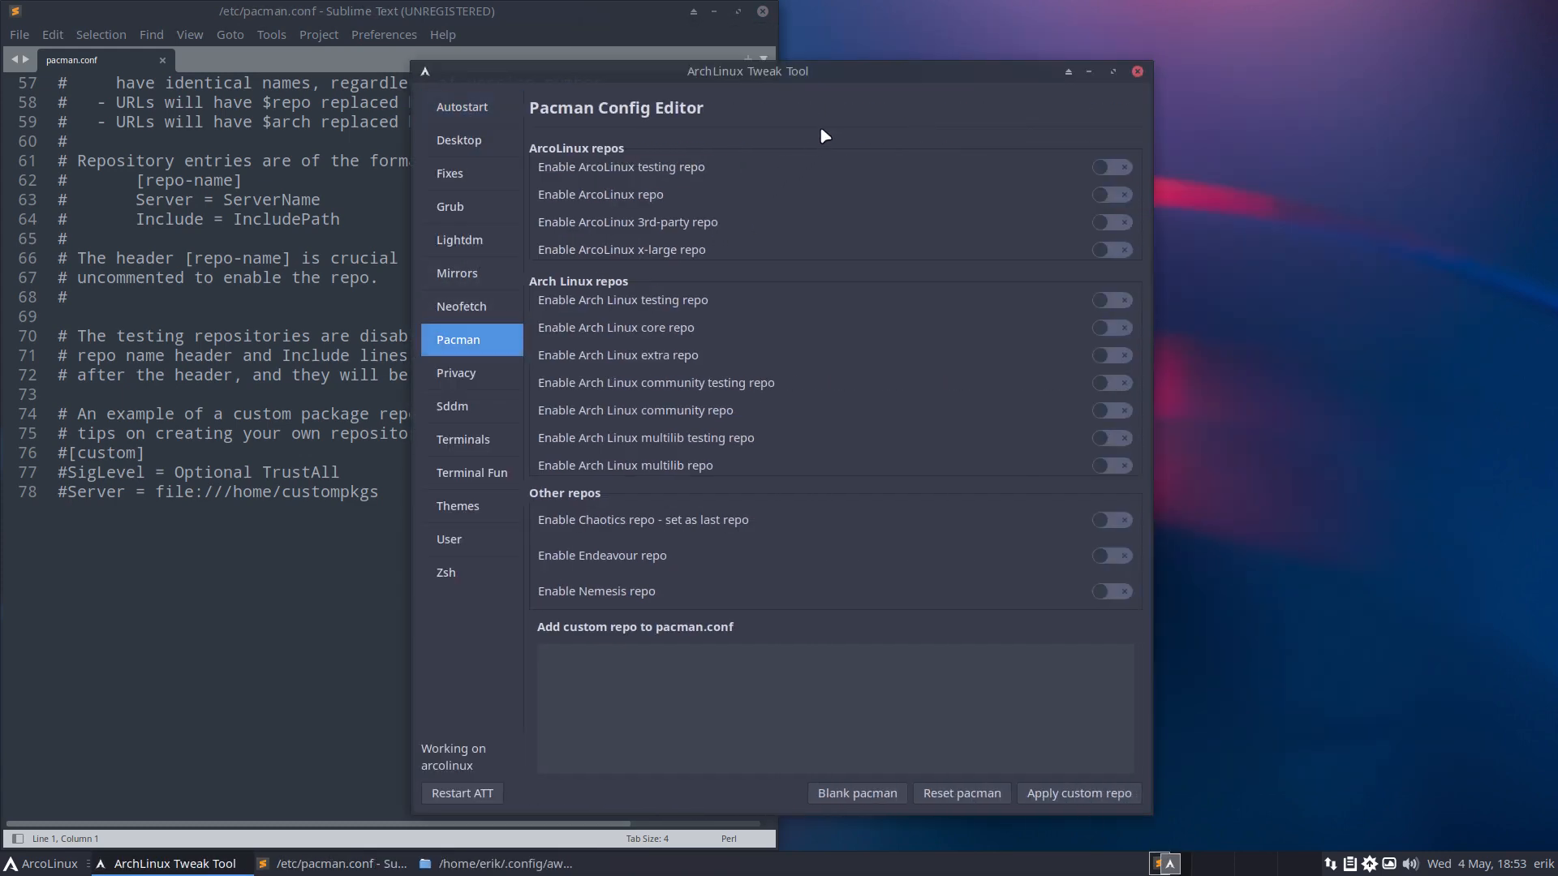
{"action": "left_click_drag", "start_coordinate": [844, 74], "coordinate": [1191, 53]}
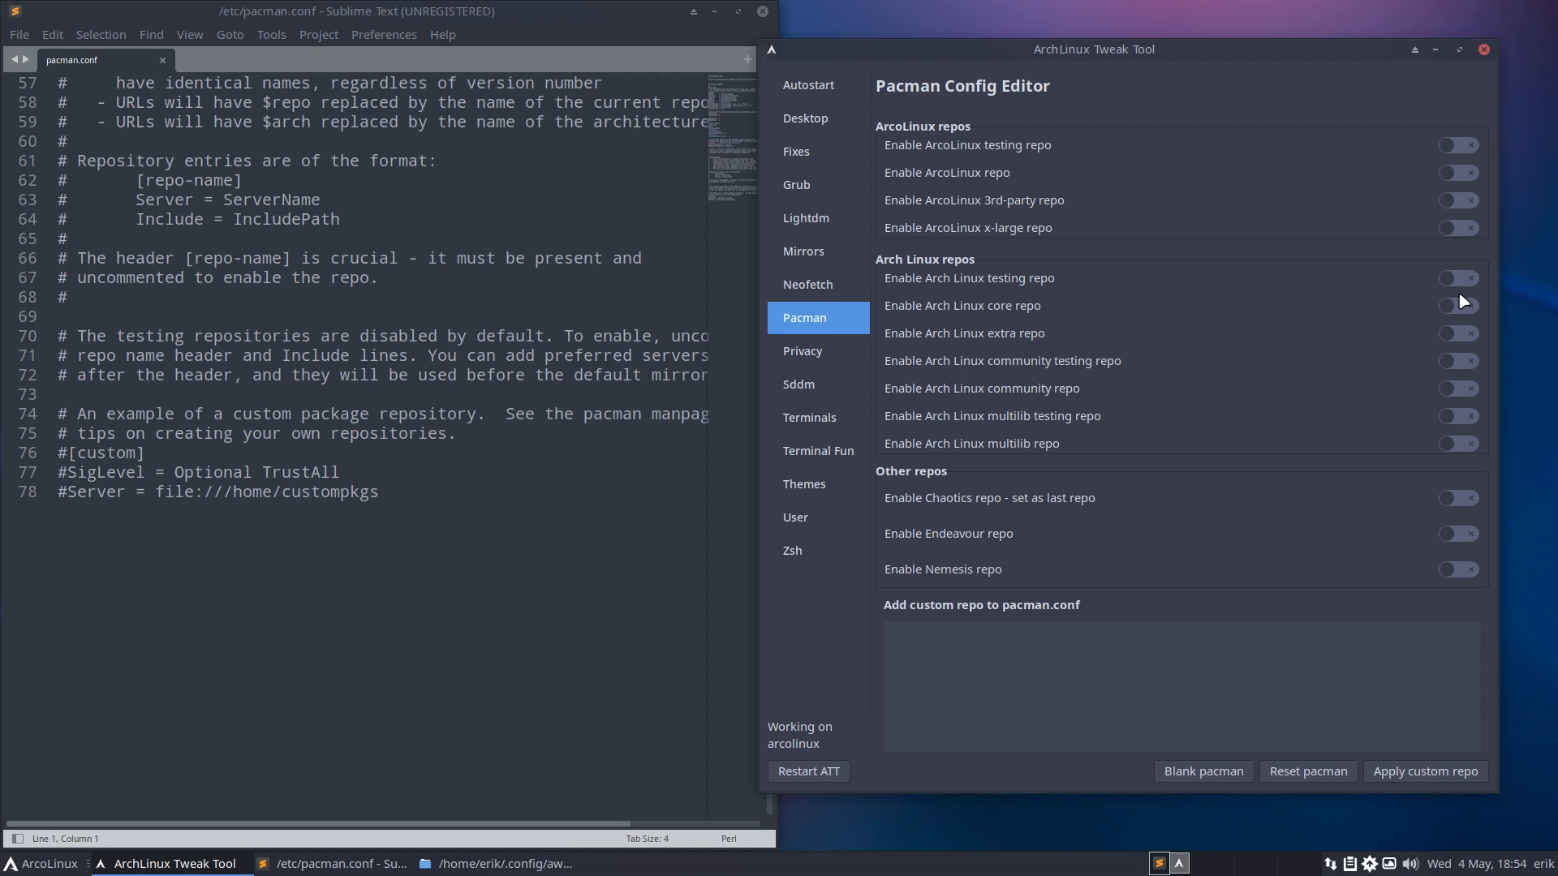
Enable the core, extra and community repos, checking each new section in pacman.conf.
{"action": "left_click", "coordinate": [179, 530]}
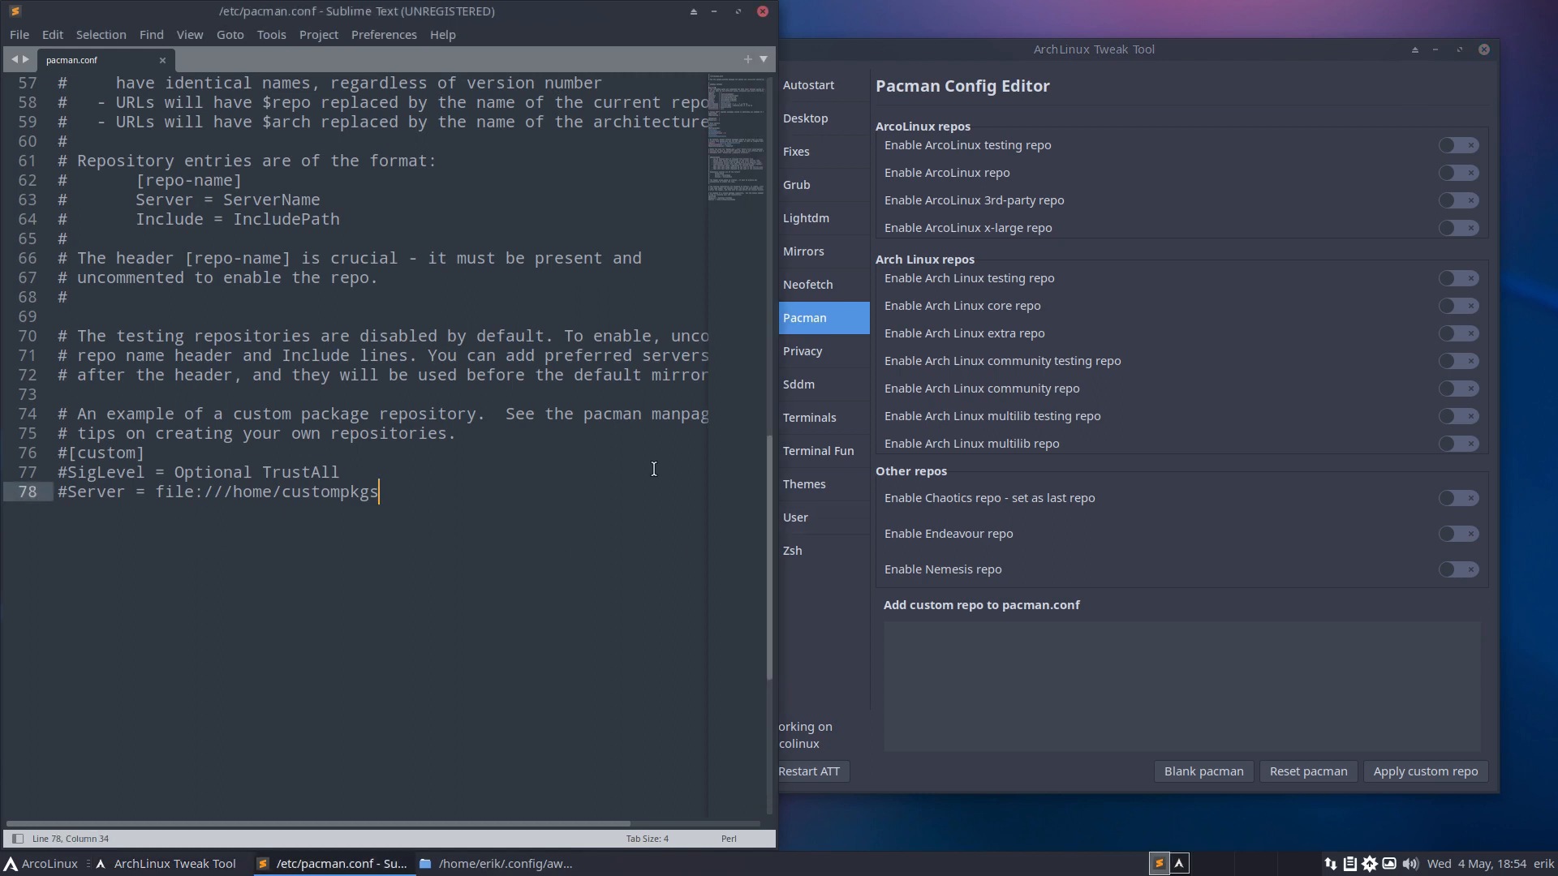
{"action": "left_click", "coordinate": [1470, 313]}
{"action": "left_click", "coordinate": [1470, 313]}
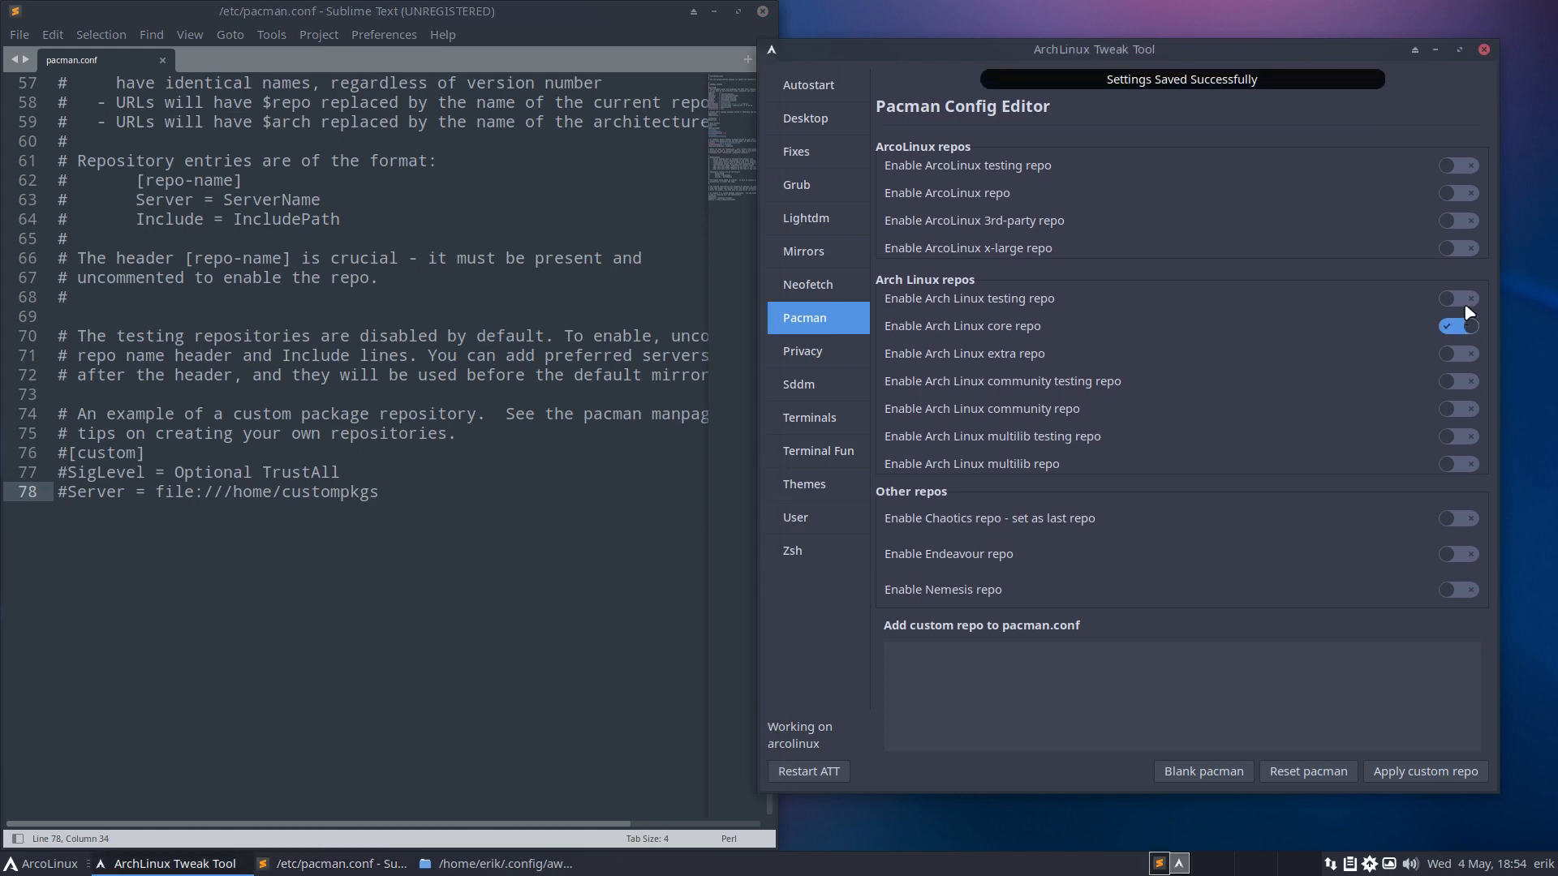
{"action": "left_click", "coordinate": [376, 561]}
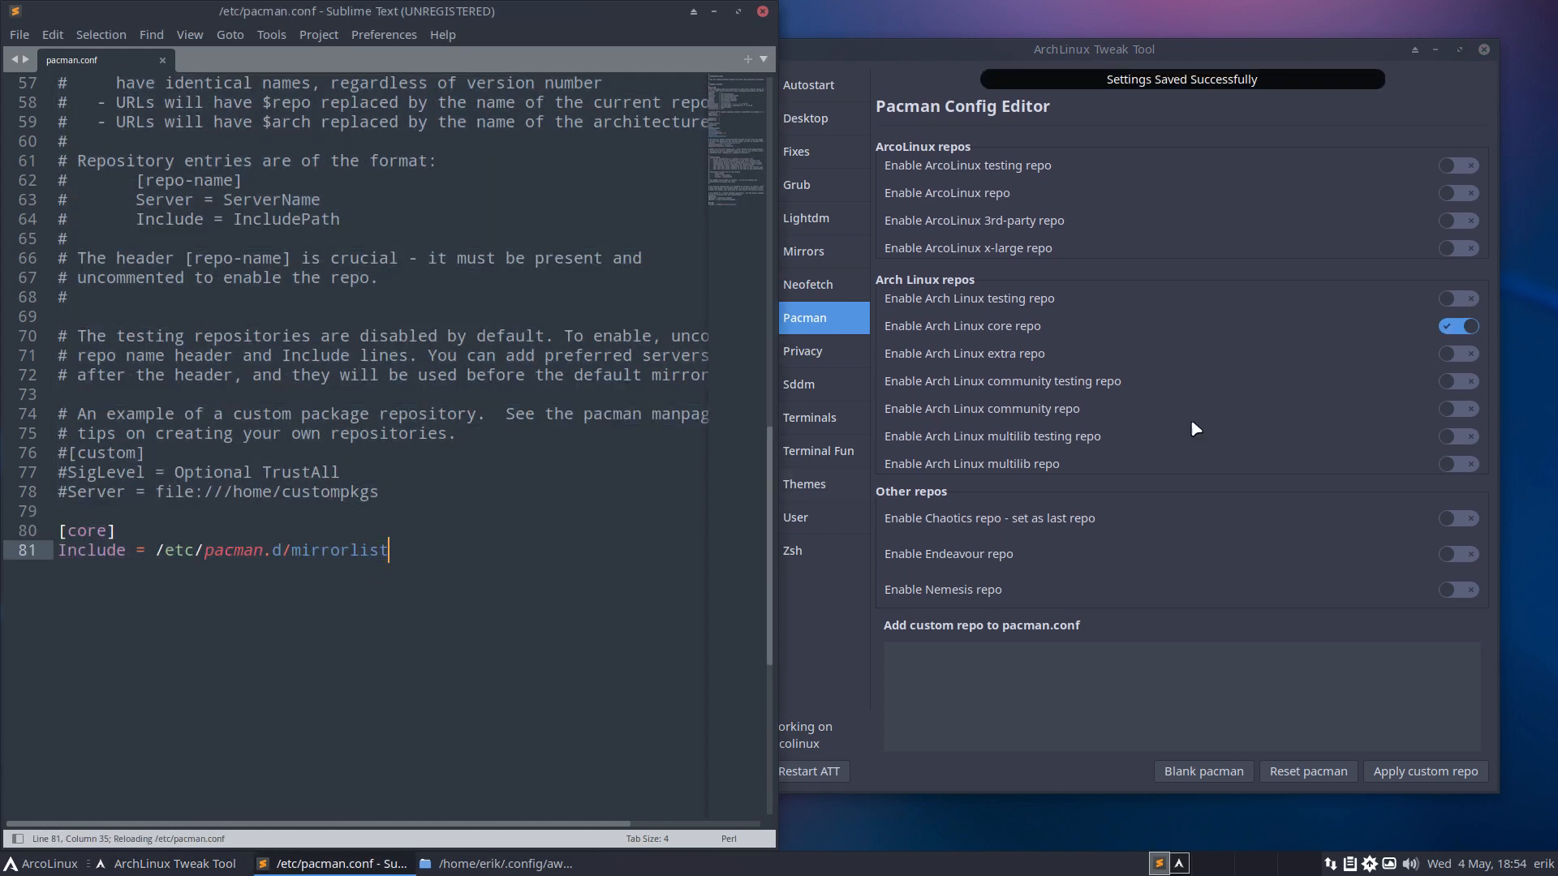
{"action": "left_click", "coordinate": [1458, 354]}
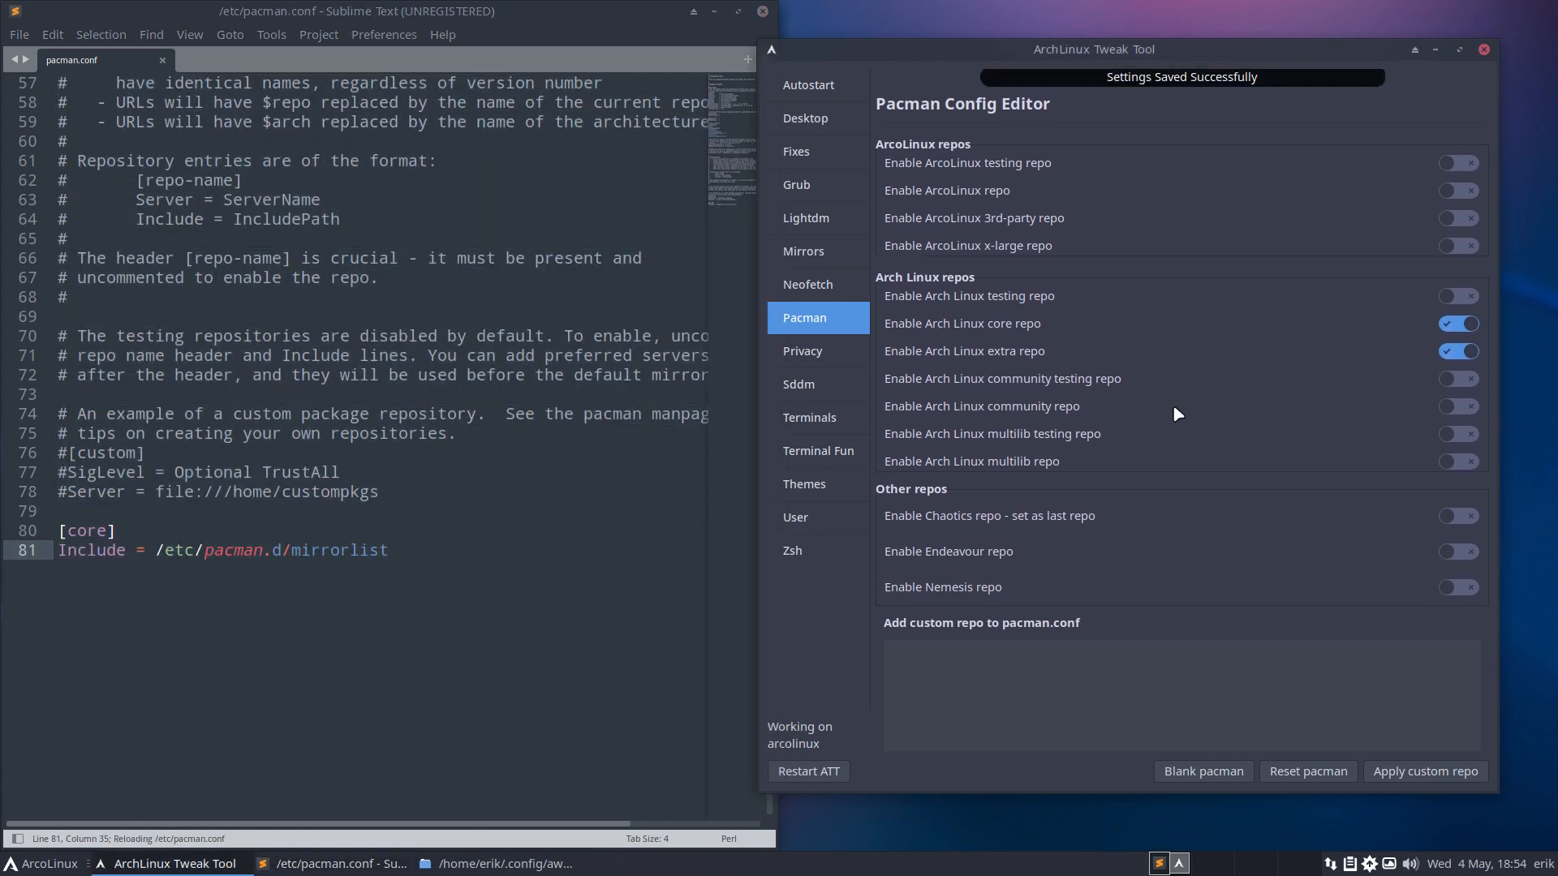
{"action": "left_click", "coordinate": [667, 568]}
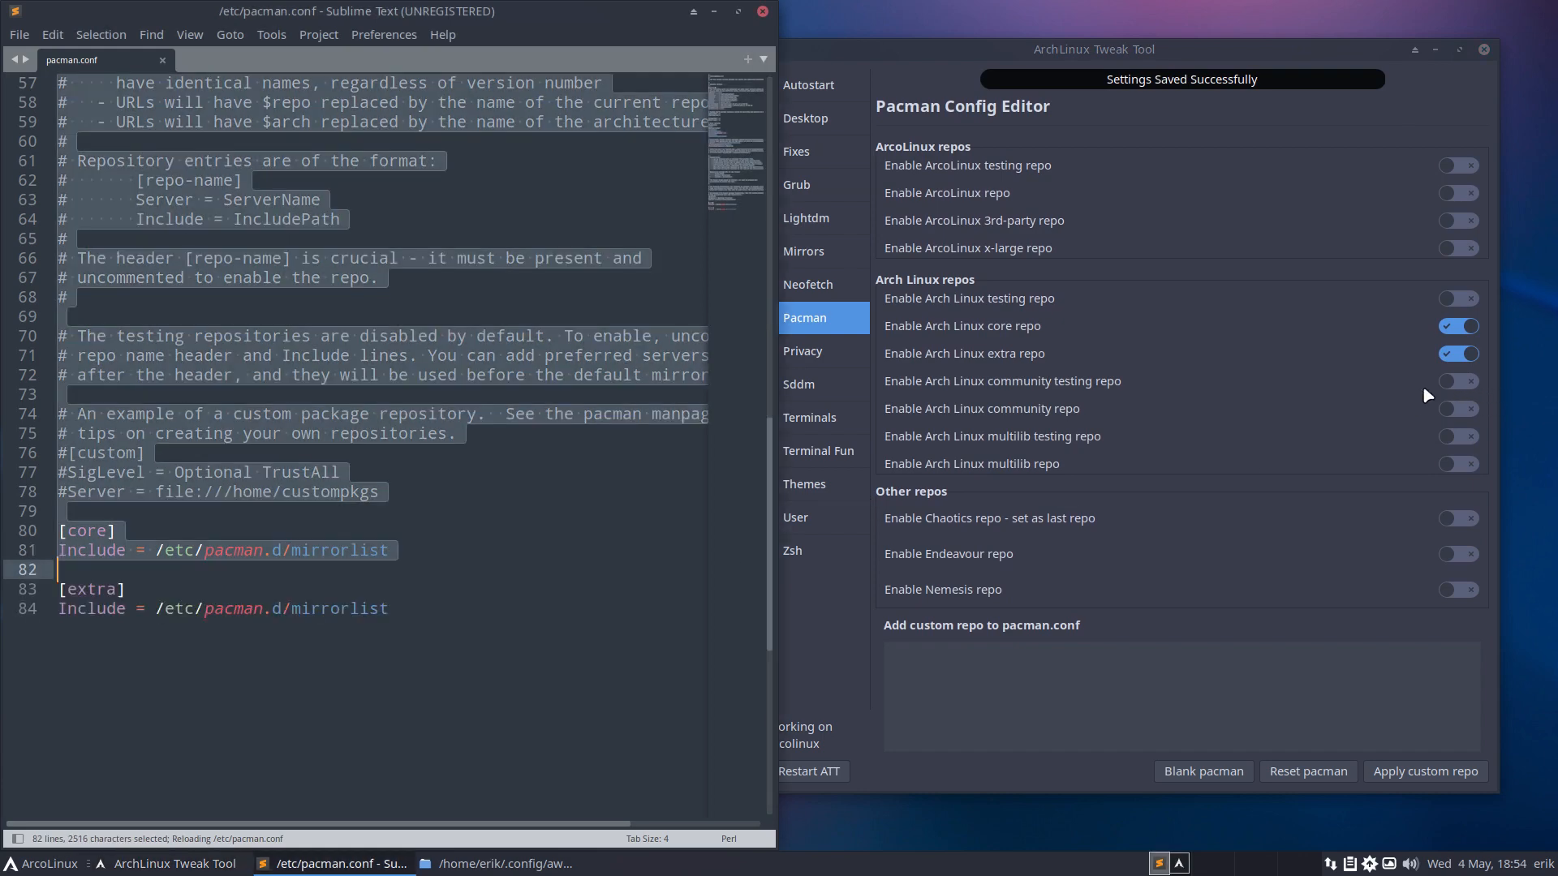
{"action": "left_click", "coordinate": [1458, 409]}
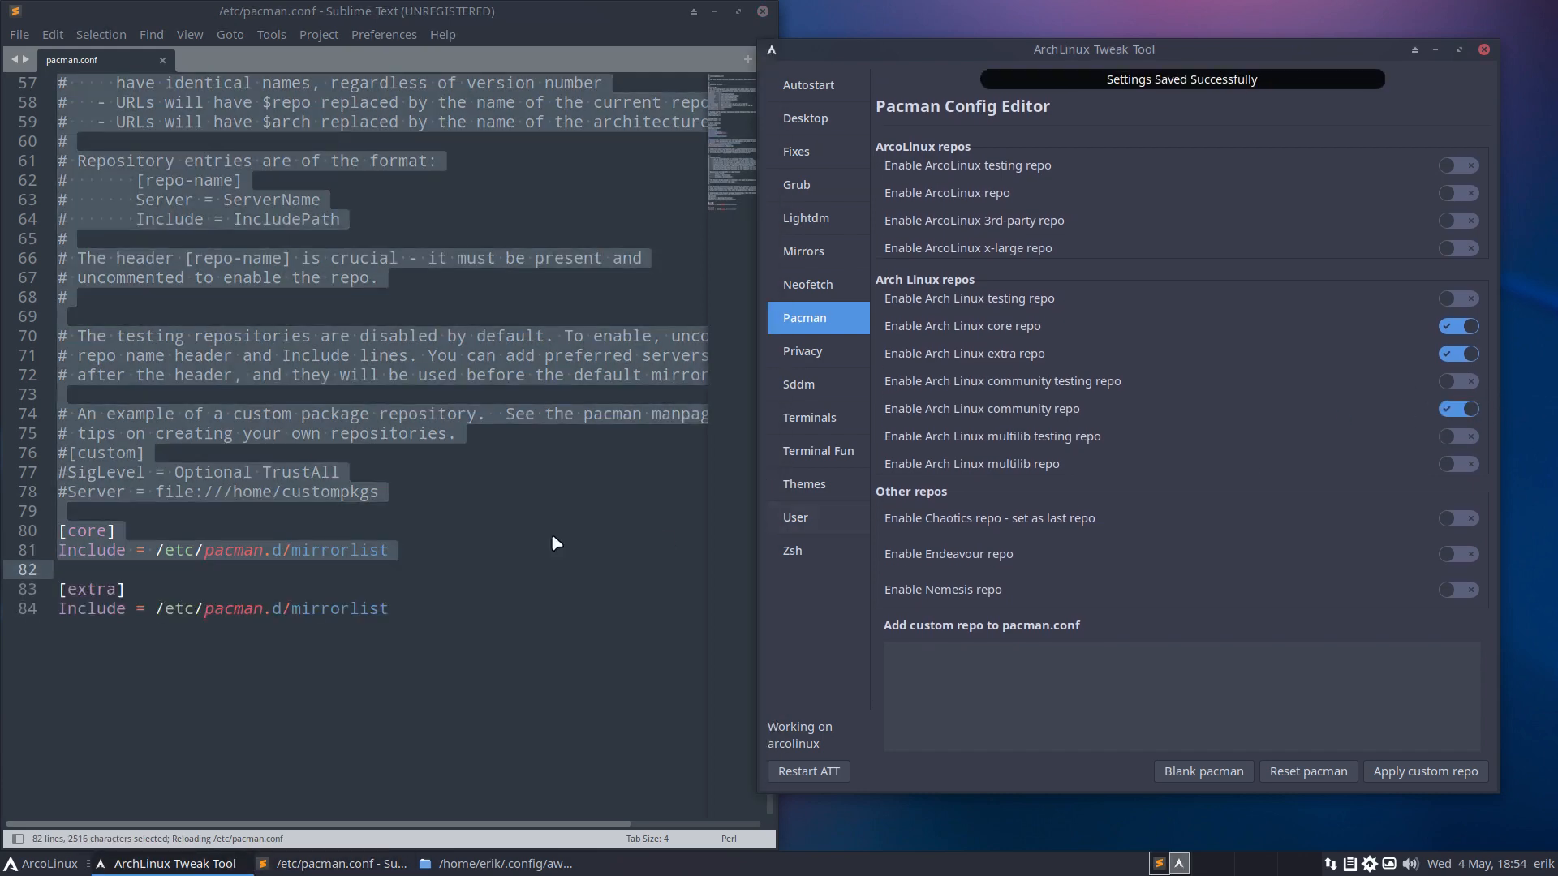
{"action": "left_click", "coordinate": [510, 533]}
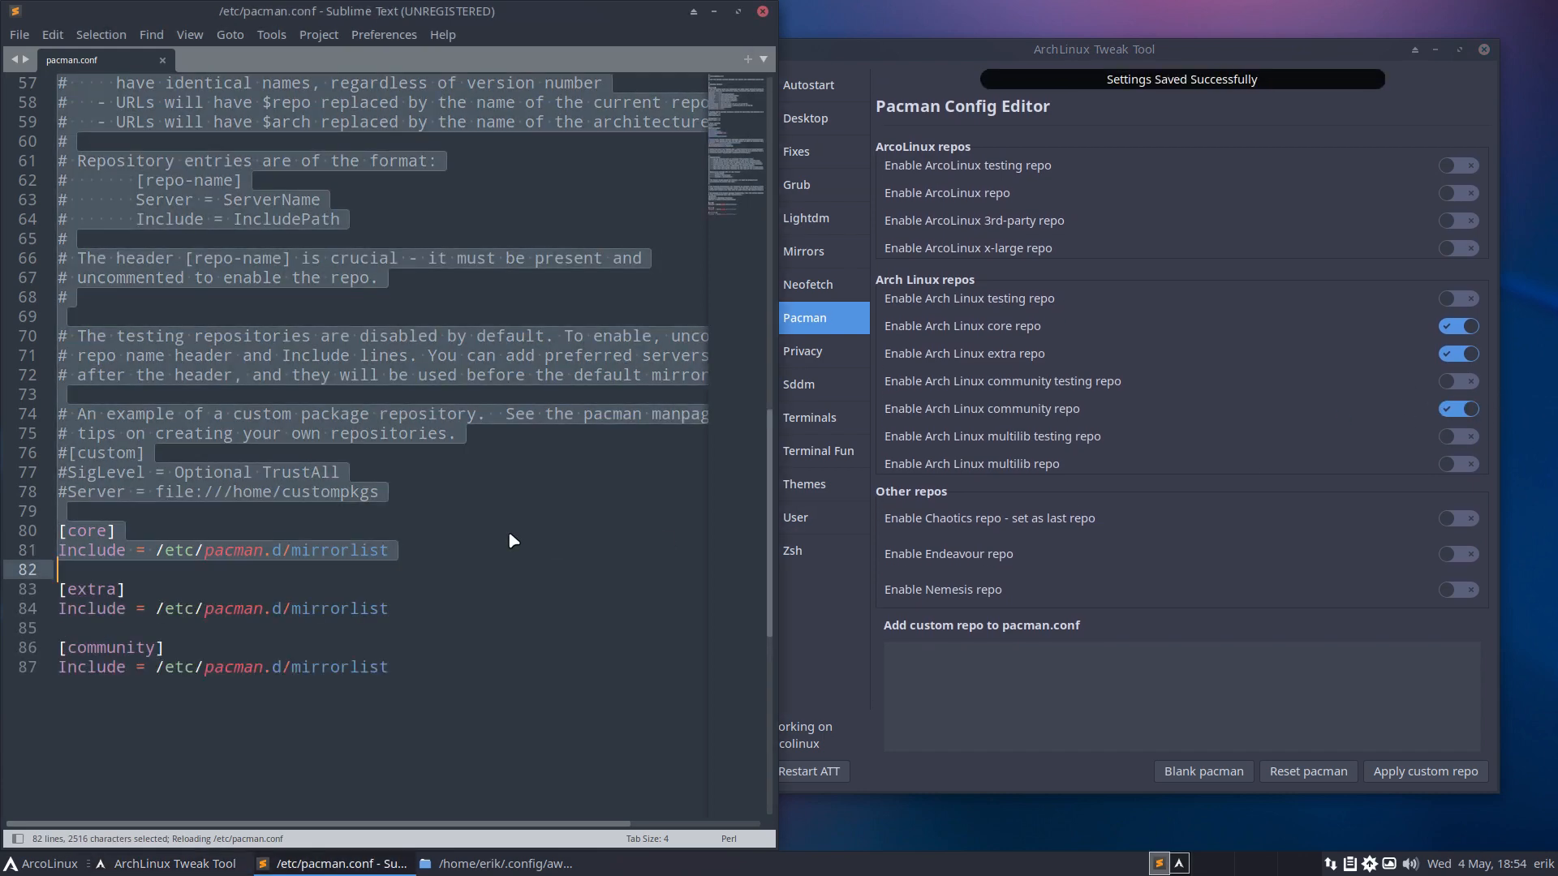
Enable multilib and the Chaotics repo, then inspect the chaotic-aur section in pacman.conf.
{"action": "left_click", "coordinate": [1464, 465]}
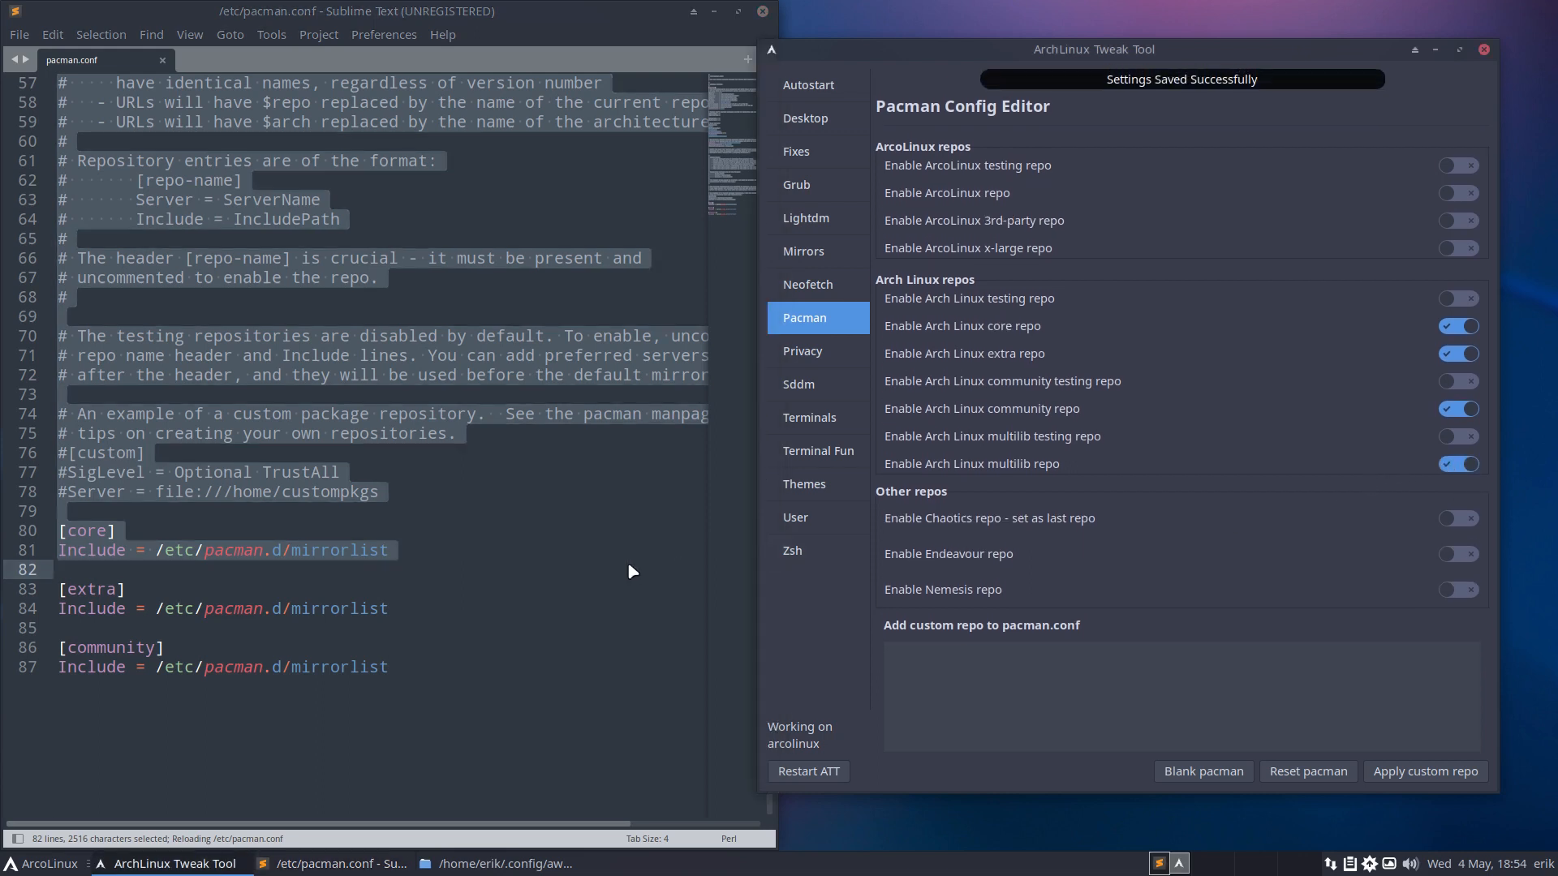
{"action": "left_click", "coordinate": [1367, 528]}
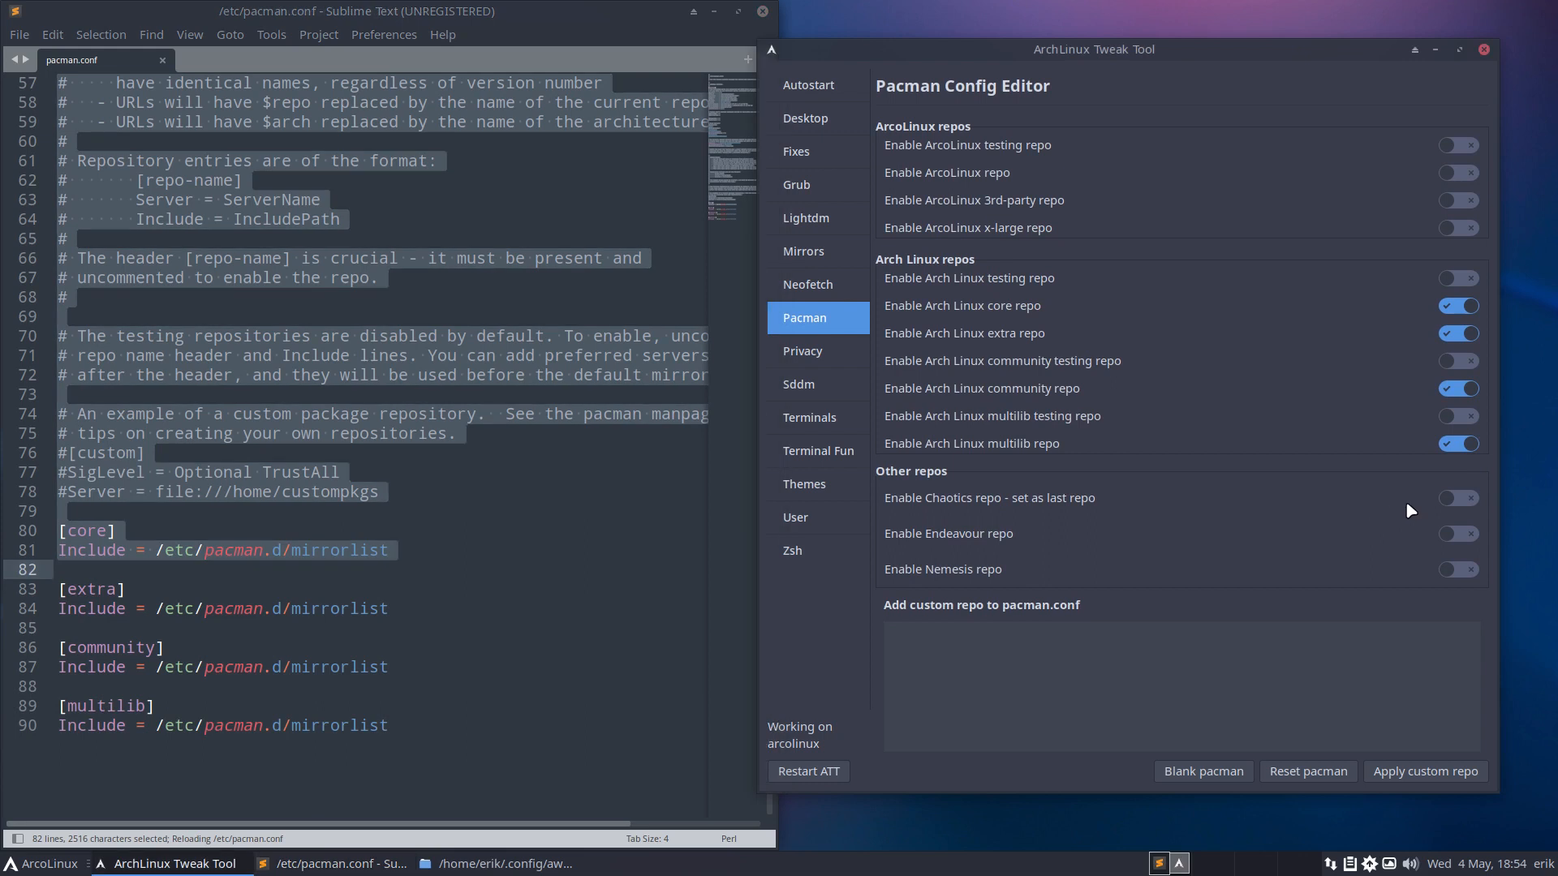
{"action": "left_click", "coordinate": [1458, 499]}
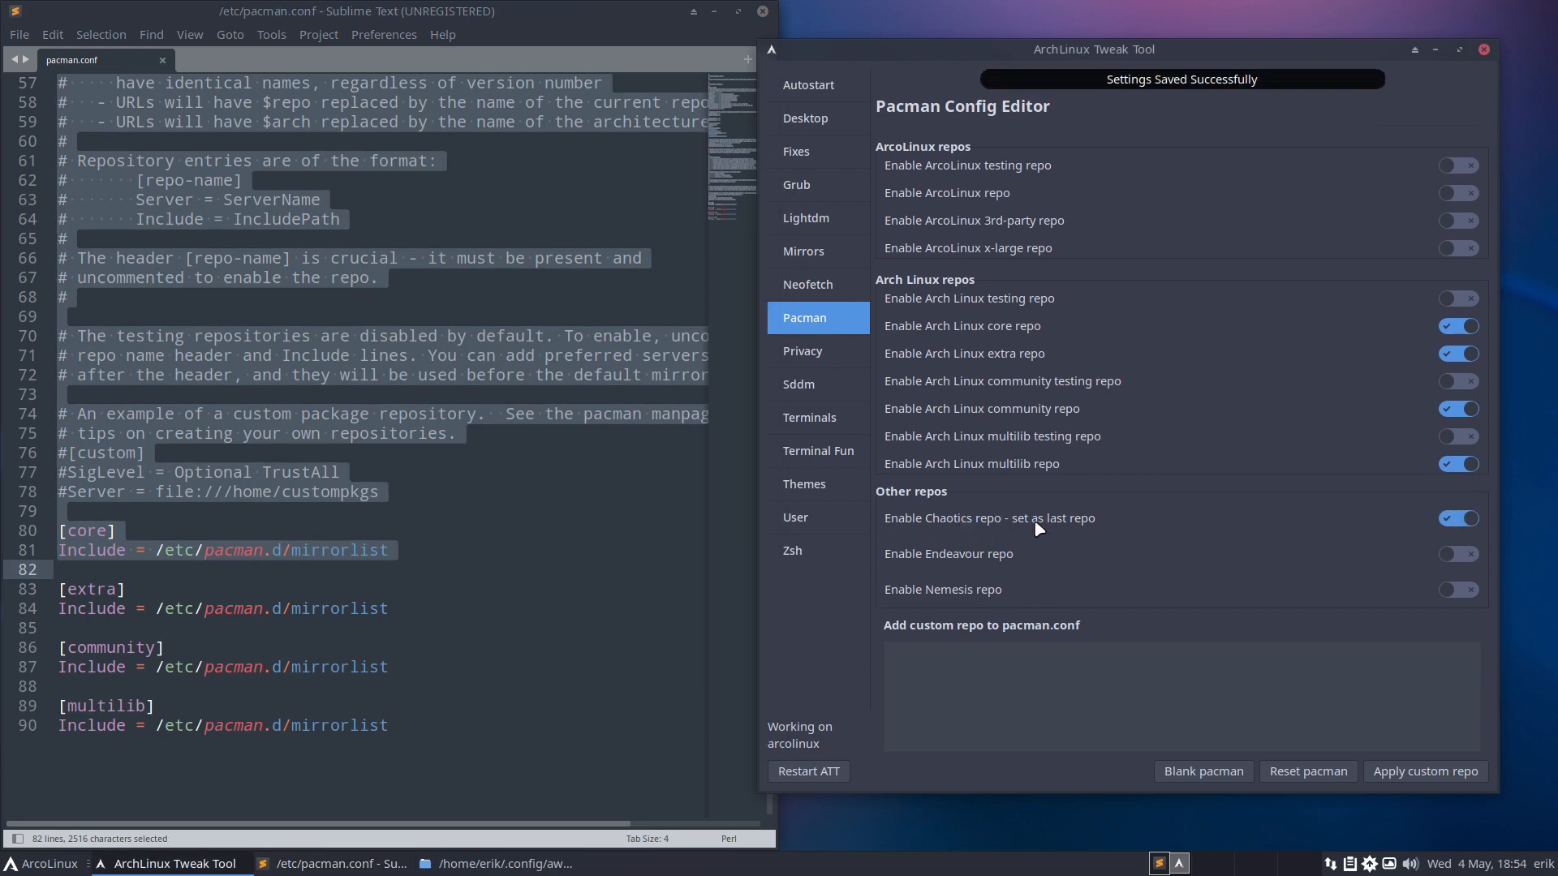
{"action": "left_click", "coordinate": [514, 602]}
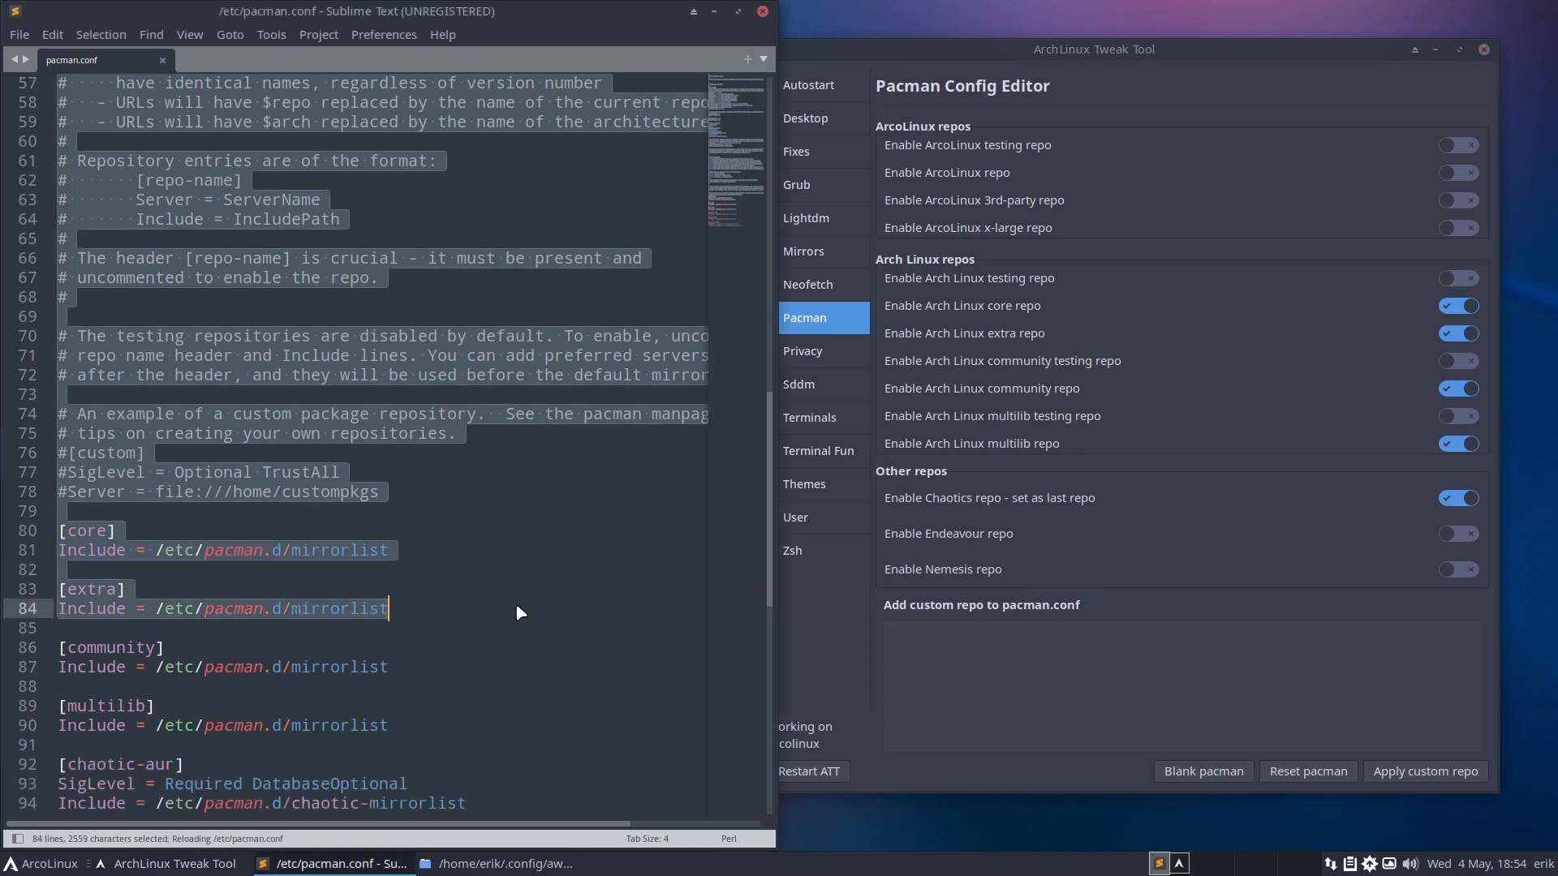
{"action": "scroll", "coordinate": [514, 602], "scroll_direction": "down", "scroll_amount": 1}
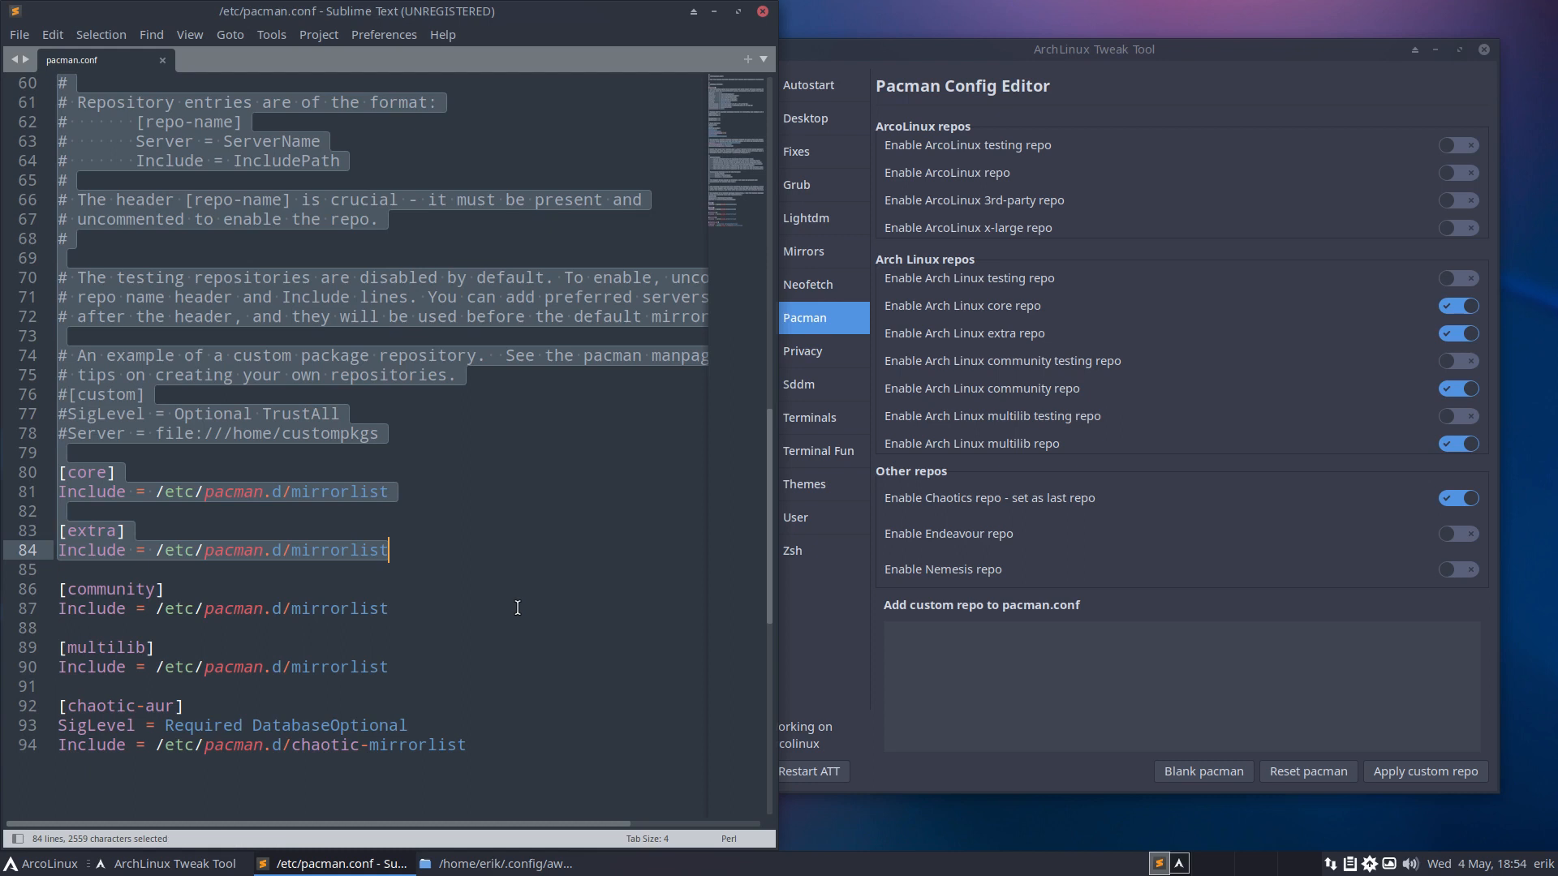
{"action": "left_click", "coordinate": [480, 744]}
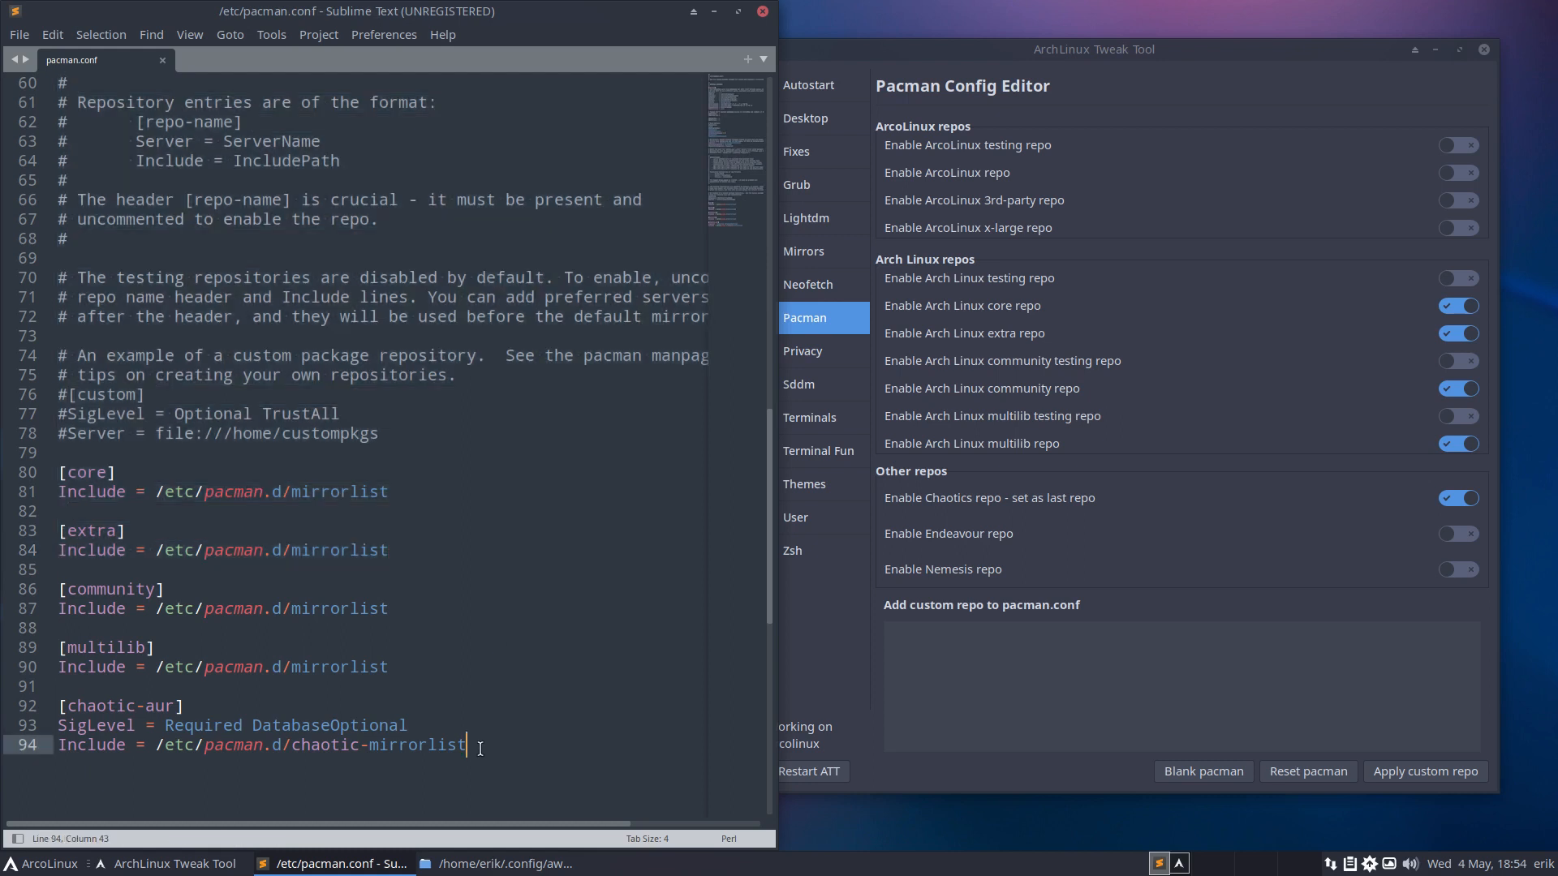
{"action": "mouse_move", "coordinate": [480, 744]}
{"action": "scroll", "coordinate": [432, 639], "scroll_direction": "up", "scroll_amount": 1}
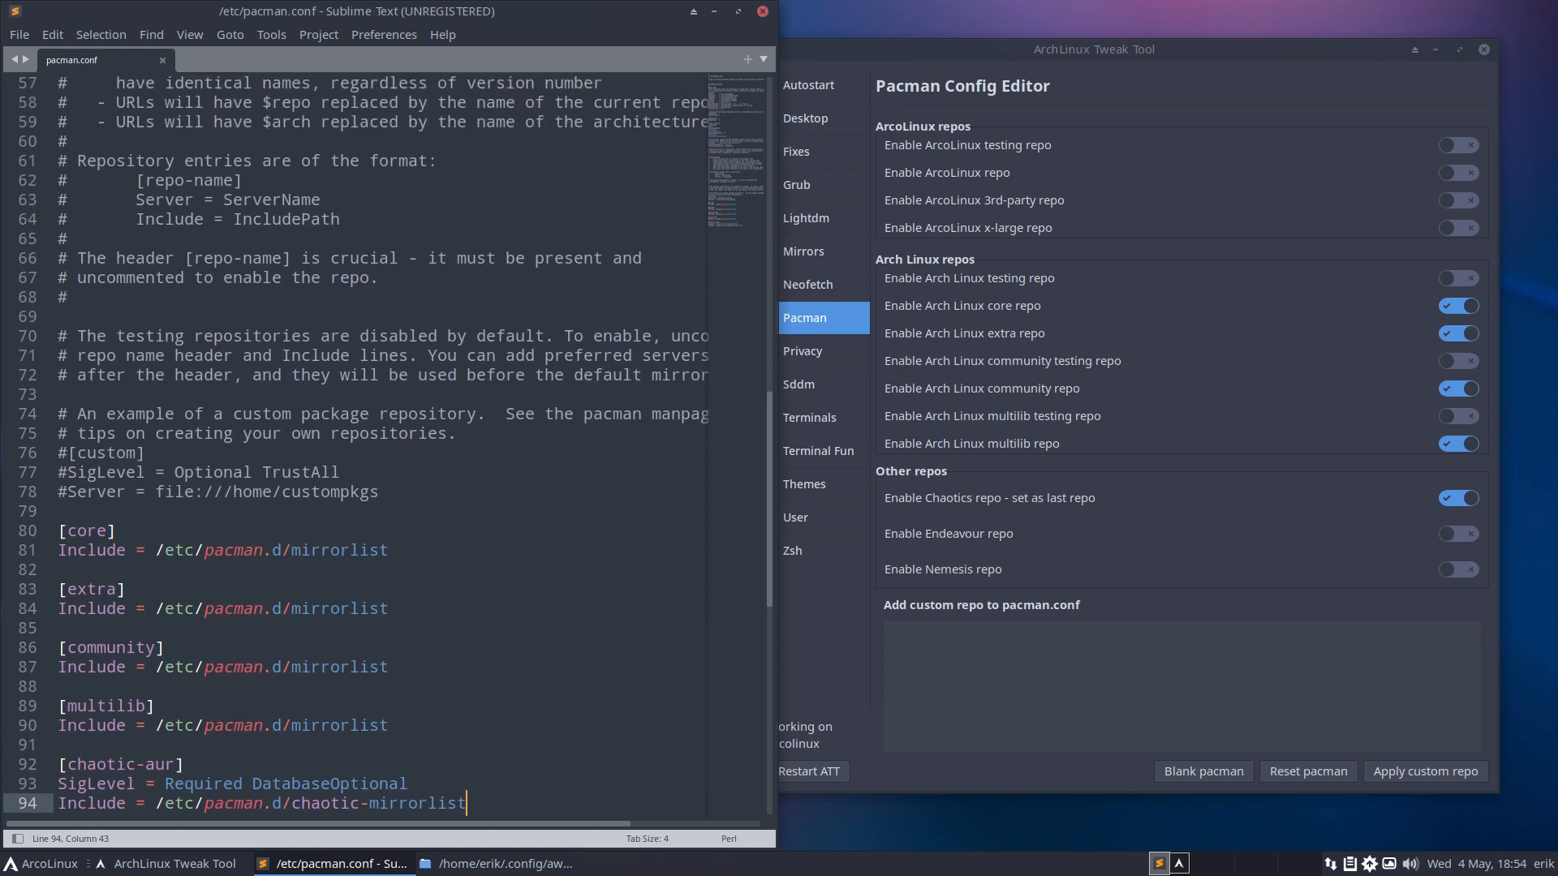
Run the update alias (typed 'udpate') in a new Alacritty terminal.
{"action": "key", "text": "super+Return"}
{"action": "type", "text": "udpate"}
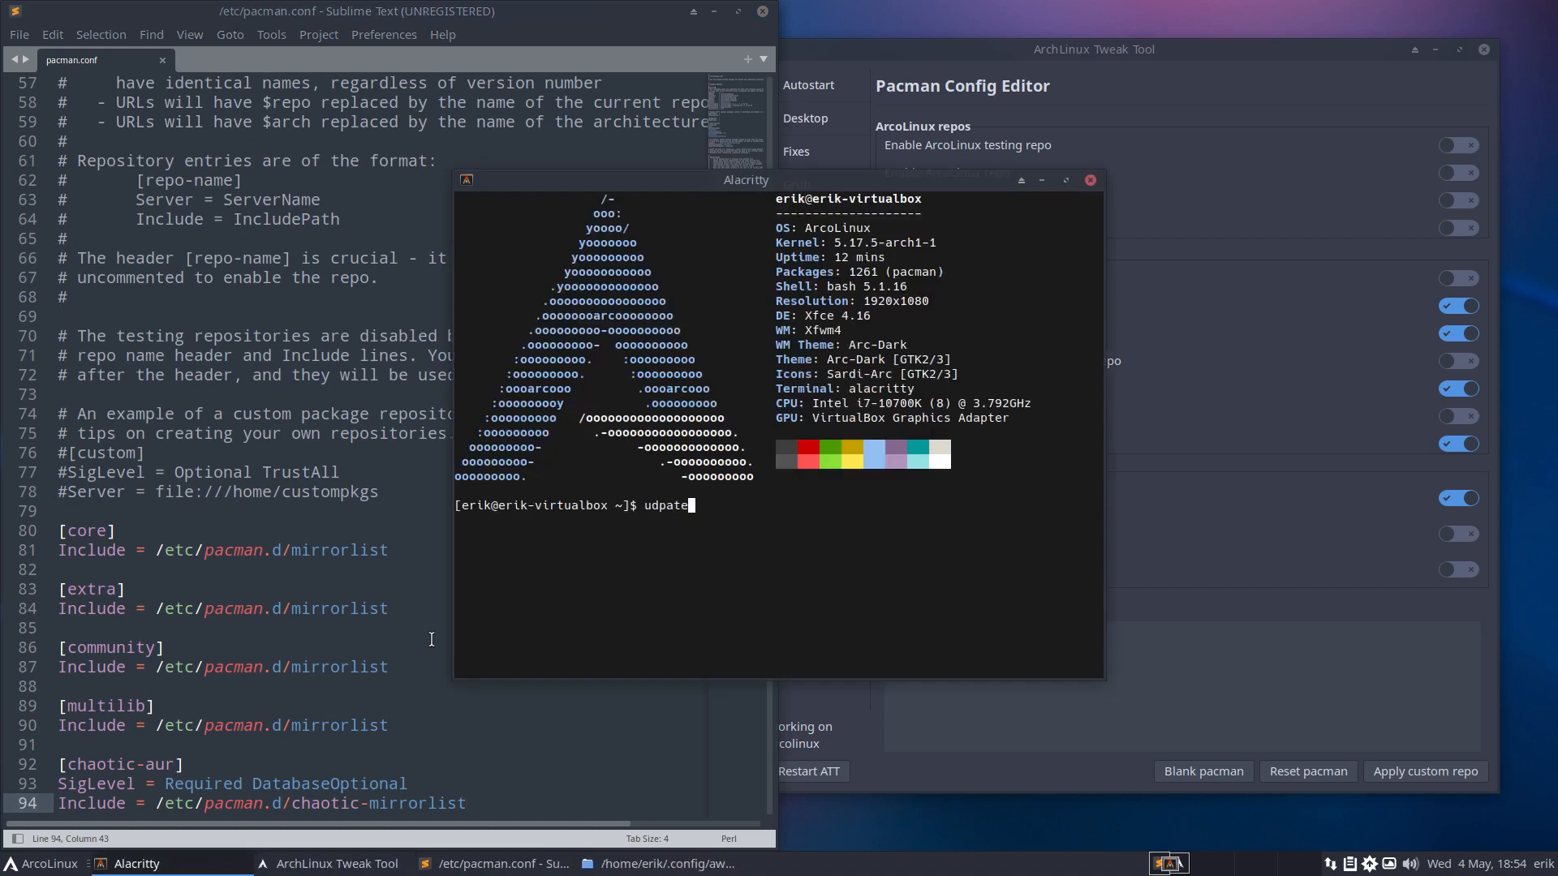
{"action": "key", "text": "Return"}
{"action": "key", "text": "Return"}
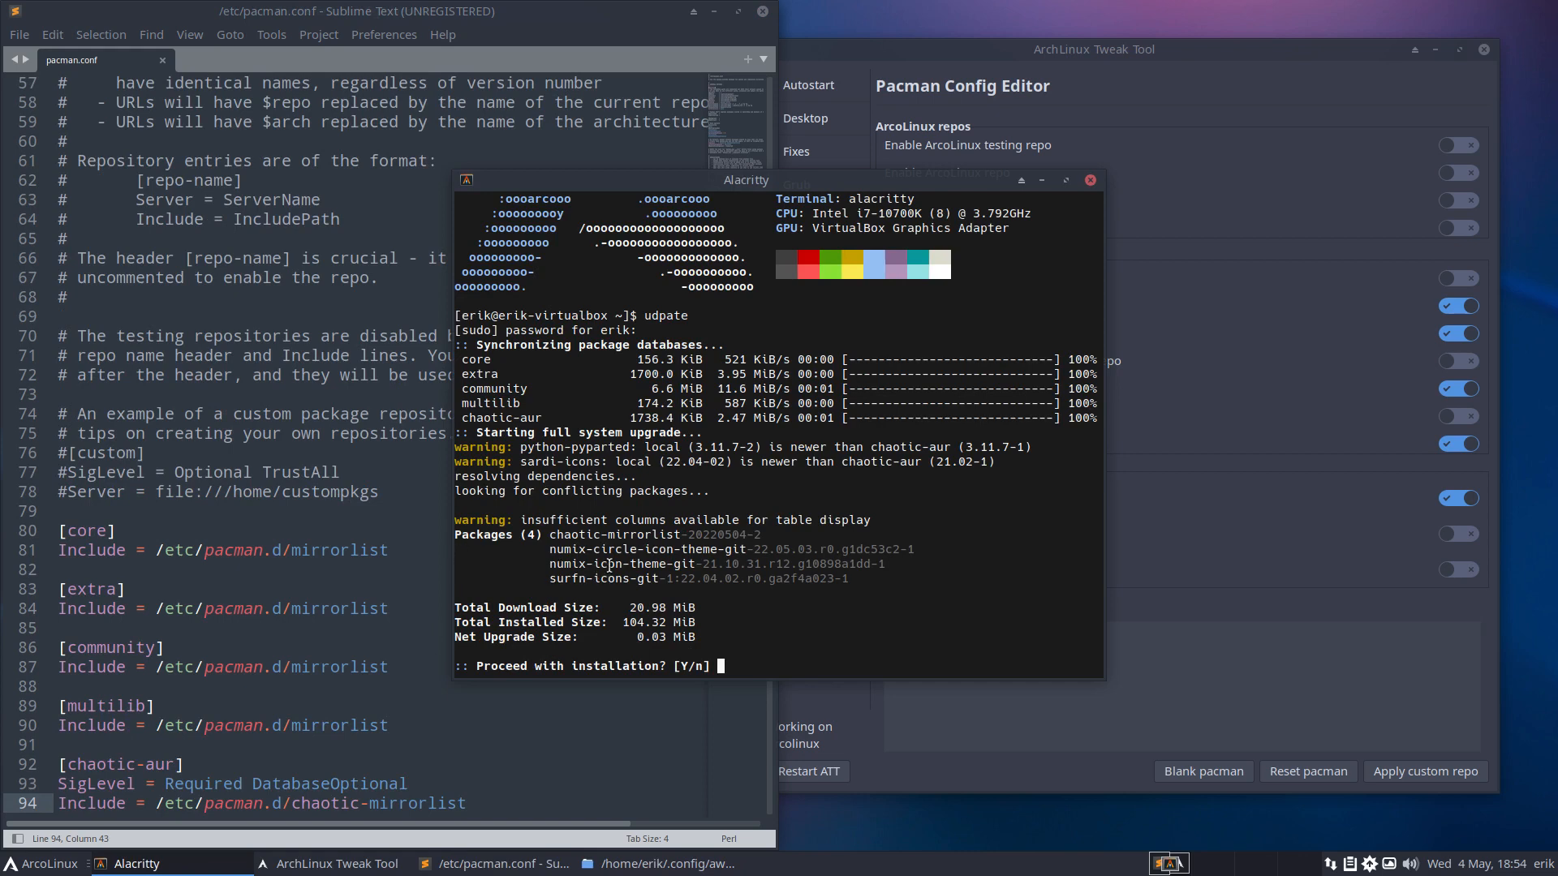
Highlight the upgrade list and surfn-icons-git version 22.04, then close the terminal.
{"action": "left_click_drag", "start_coordinate": [558, 534], "coordinate": [739, 578]}
{"action": "left_click", "coordinate": [810, 603]}
{"action": "left_click_drag", "start_coordinate": [666, 578], "coordinate": [848, 581]}
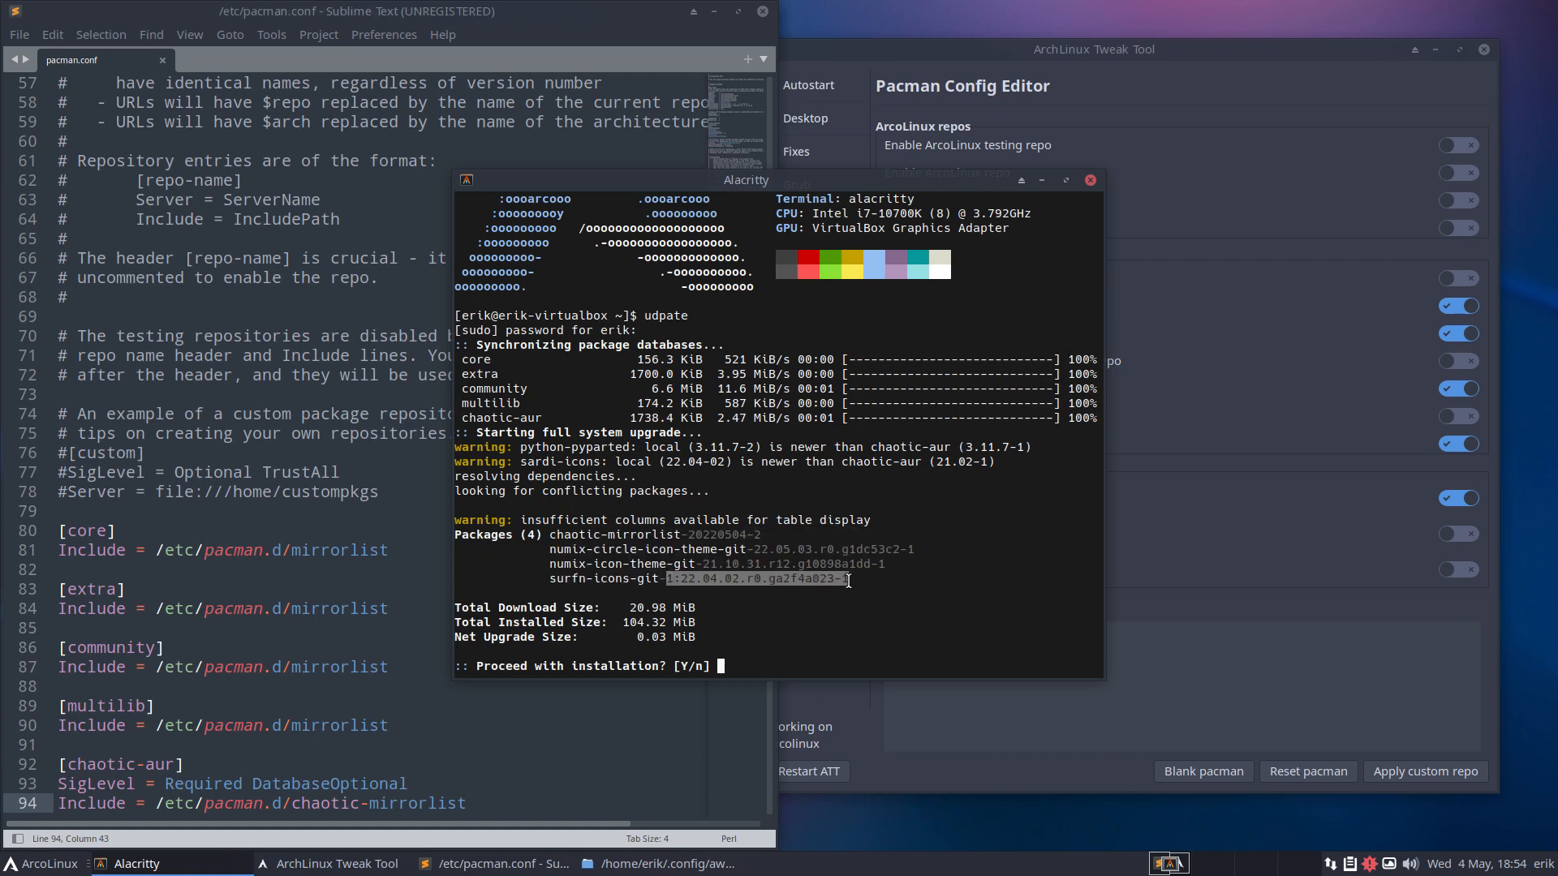
{"action": "left_click", "coordinate": [738, 578]}
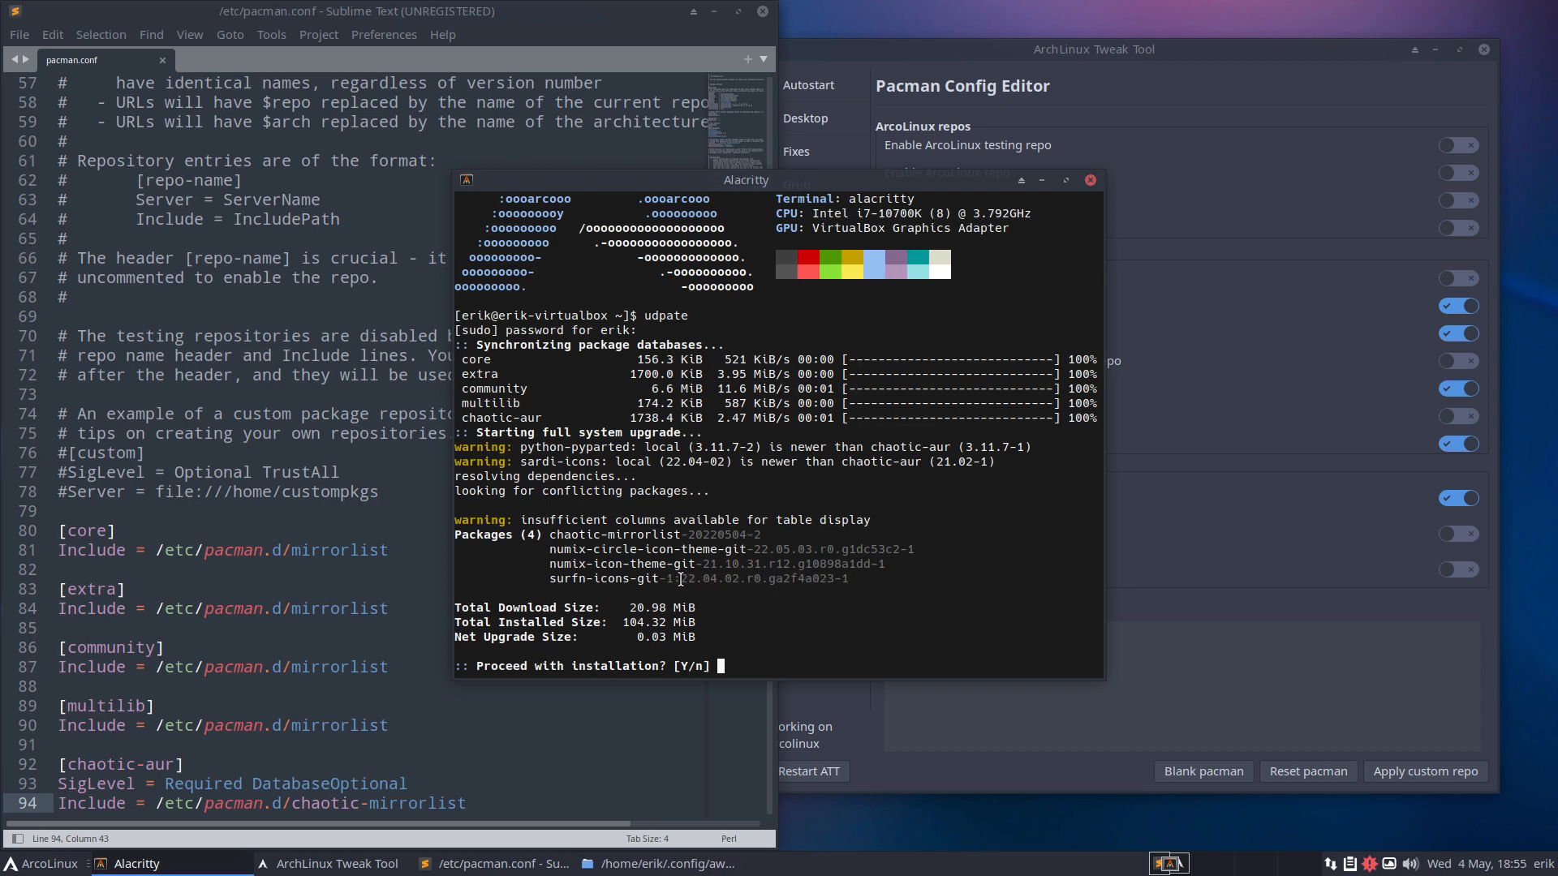
{"action": "mouse_move", "coordinate": [681, 579]}
{"action": "left_mouse_down"}
{"action": "mouse_move", "coordinate": [738, 578]}
{"action": "mouse_move", "coordinate": [669, 579]}
{"action": "mouse_move", "coordinate": [681, 579]}
{"action": "left_mouse_up"}
{"action": "left_click", "coordinate": [675, 580]}
{"action": "left_click_drag", "start_coordinate": [667, 579], "coordinate": [819, 581]}
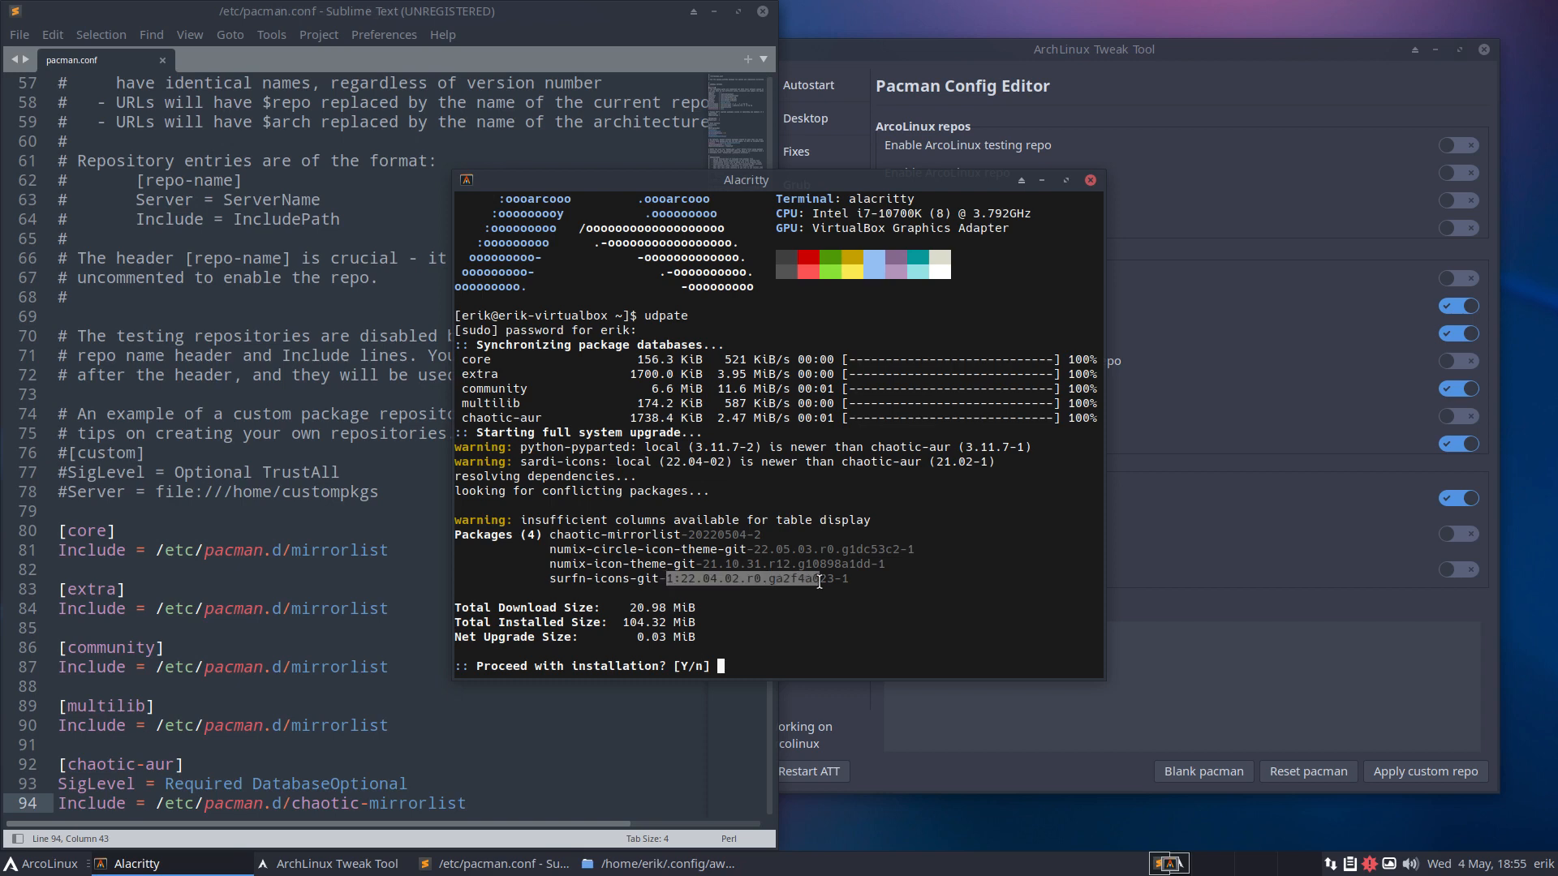
{"action": "left_click", "coordinate": [1091, 180]}
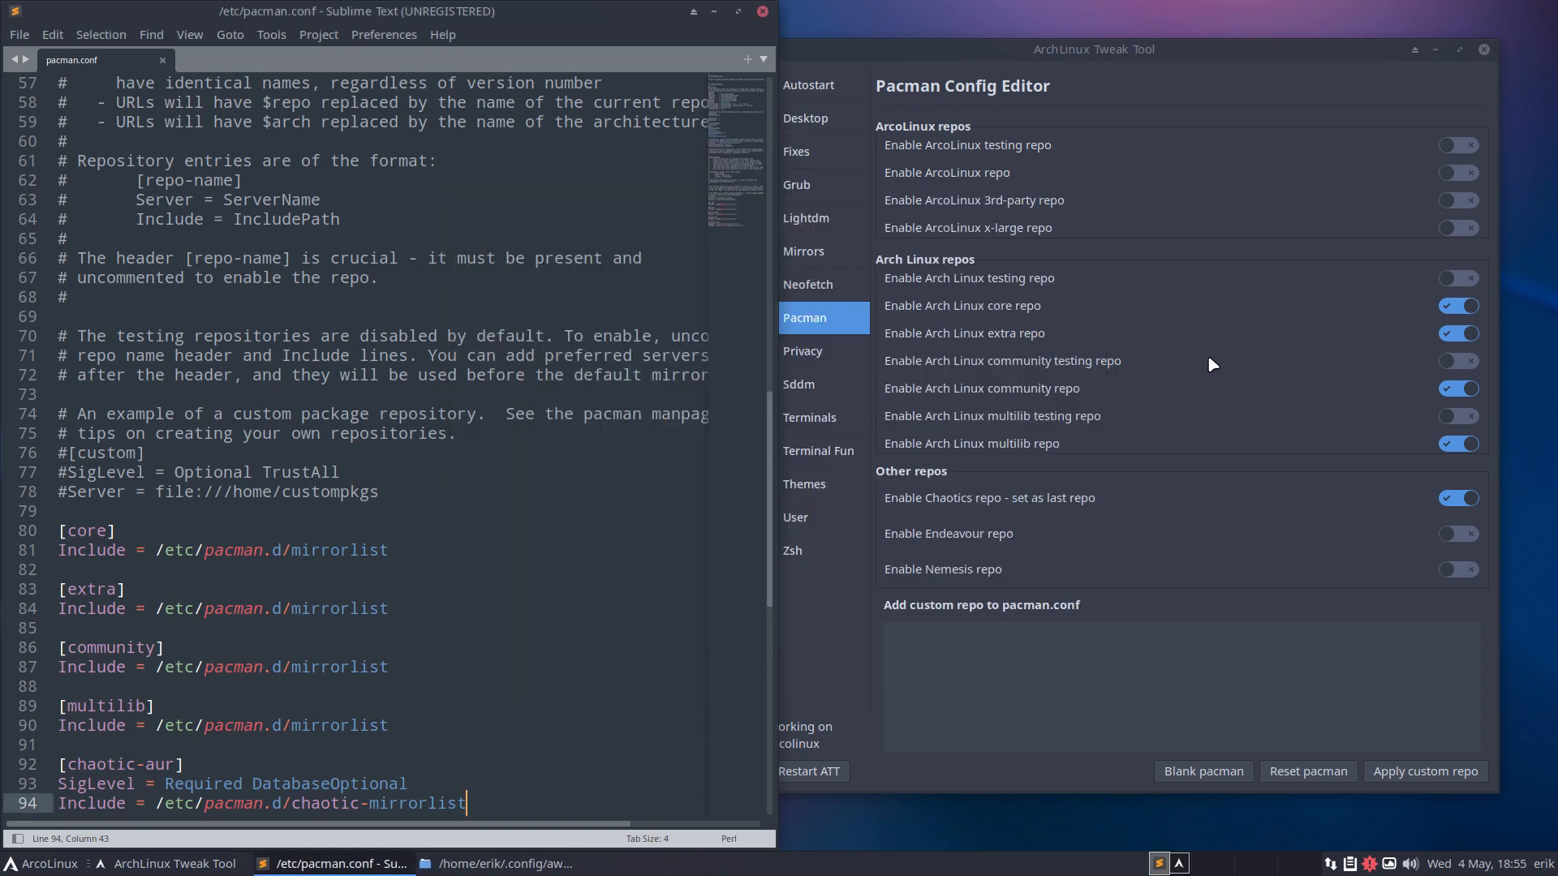
Reset pacman.conf, view the restored ArcoLinux repos, and run update to sync them.
{"action": "left_click", "coordinate": [1302, 771]}
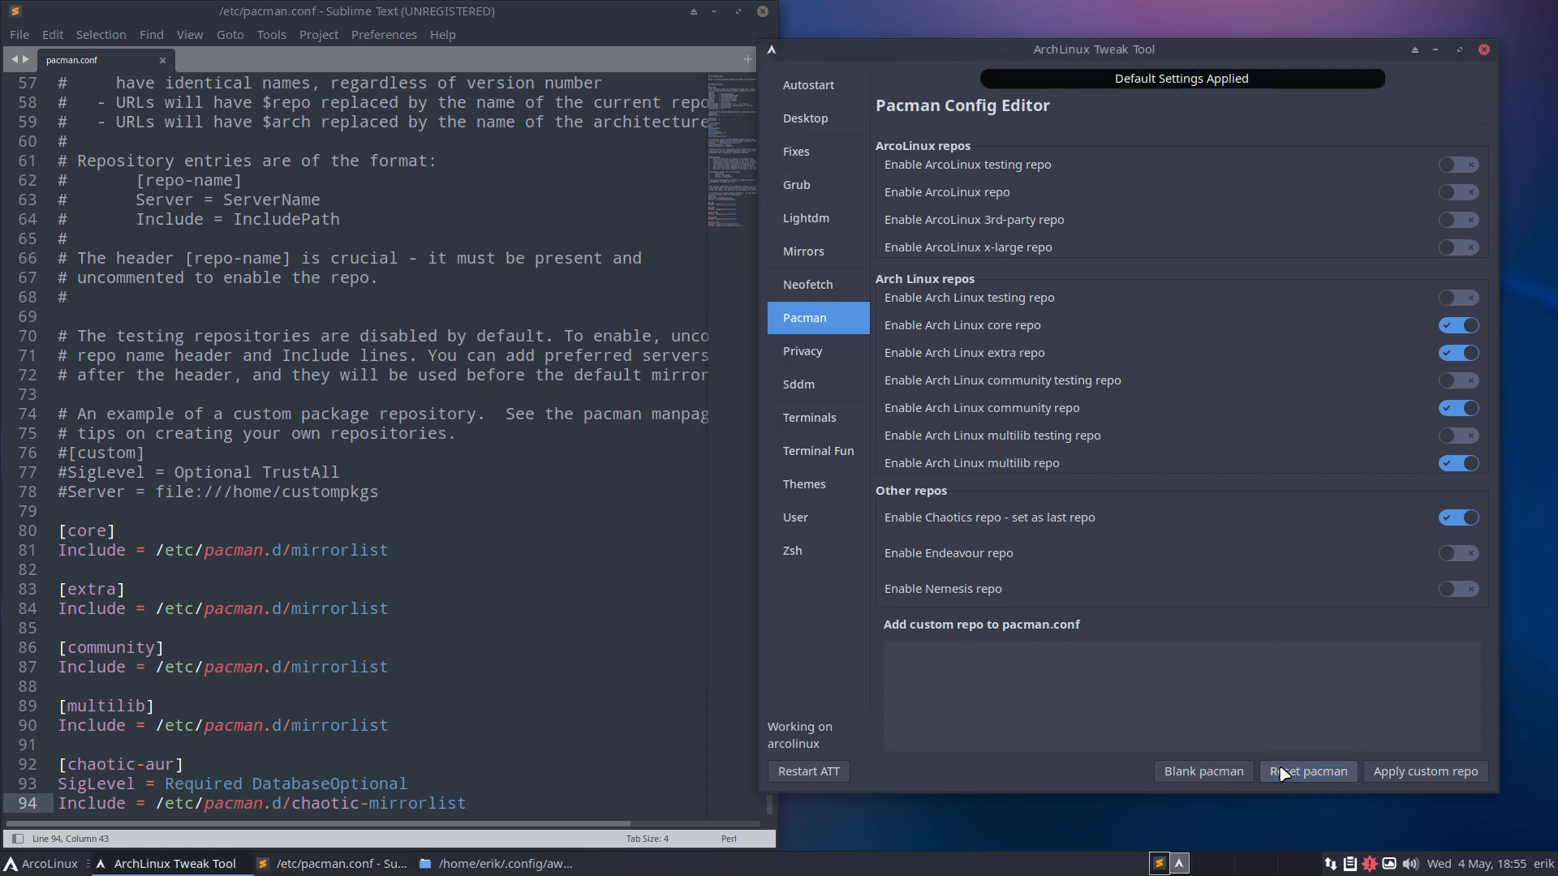
{"action": "left_click", "coordinate": [558, 645]}
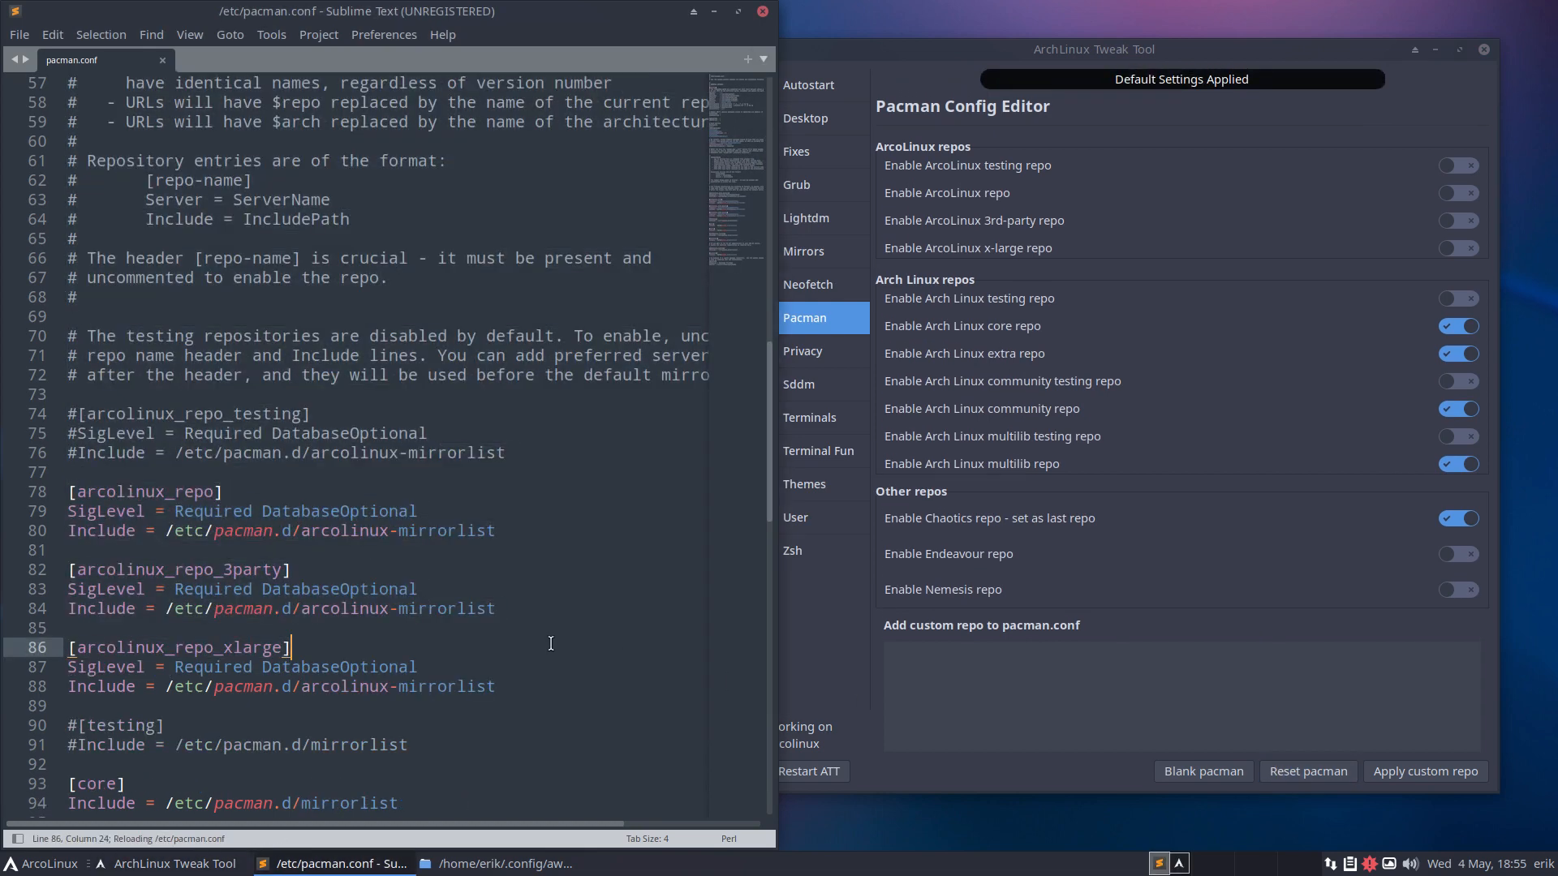
{"action": "key", "text": "super+Return"}
{"action": "type", "text": "update"}
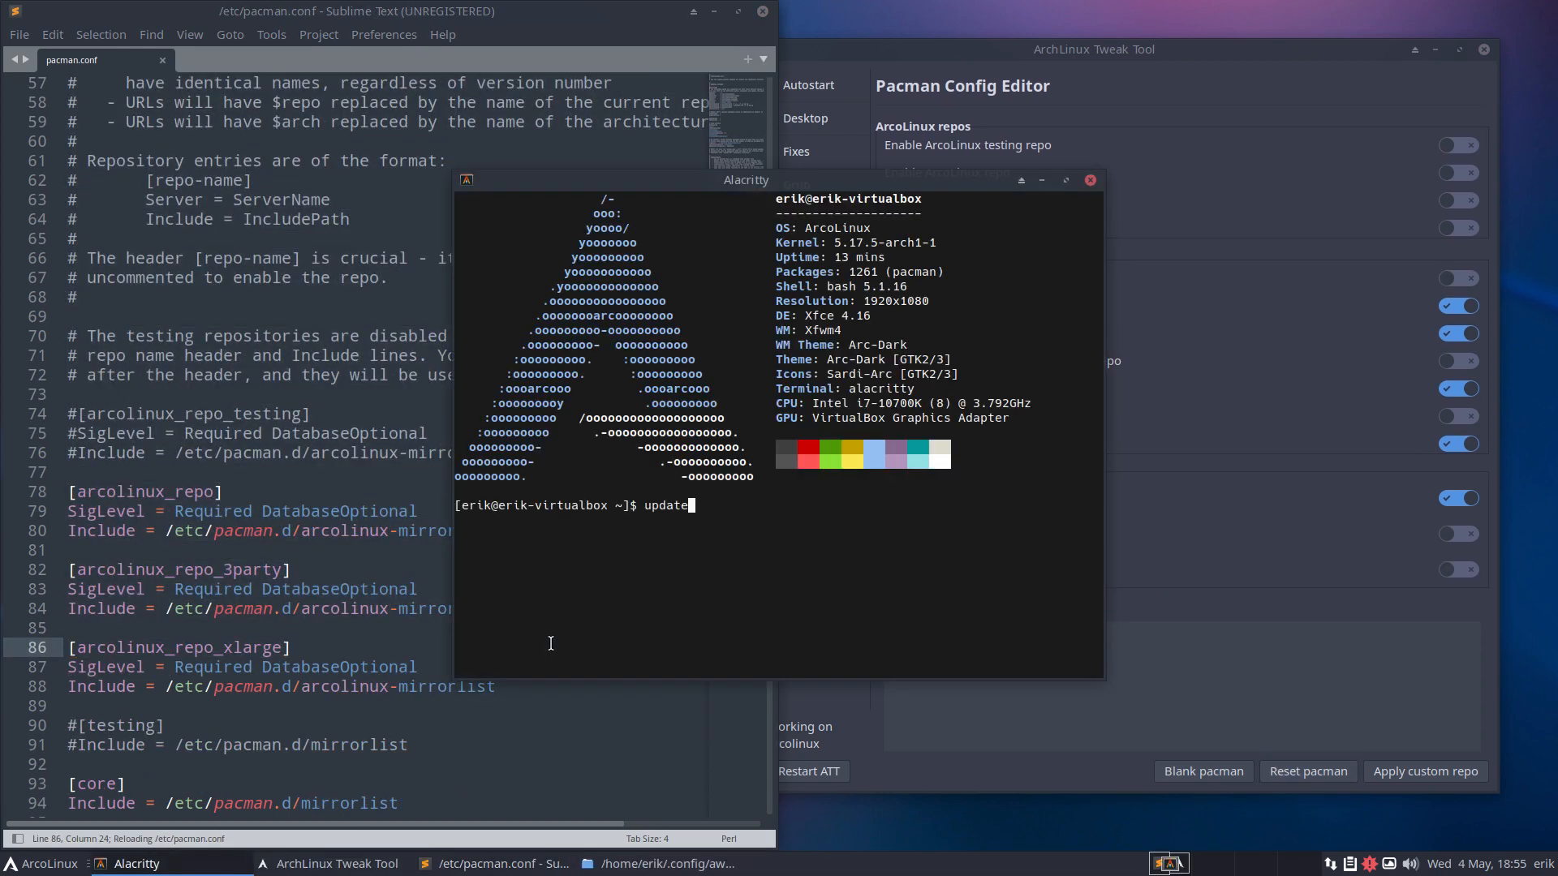
{"action": "key", "text": "Return"}
{"action": "key", "text": "Return"}
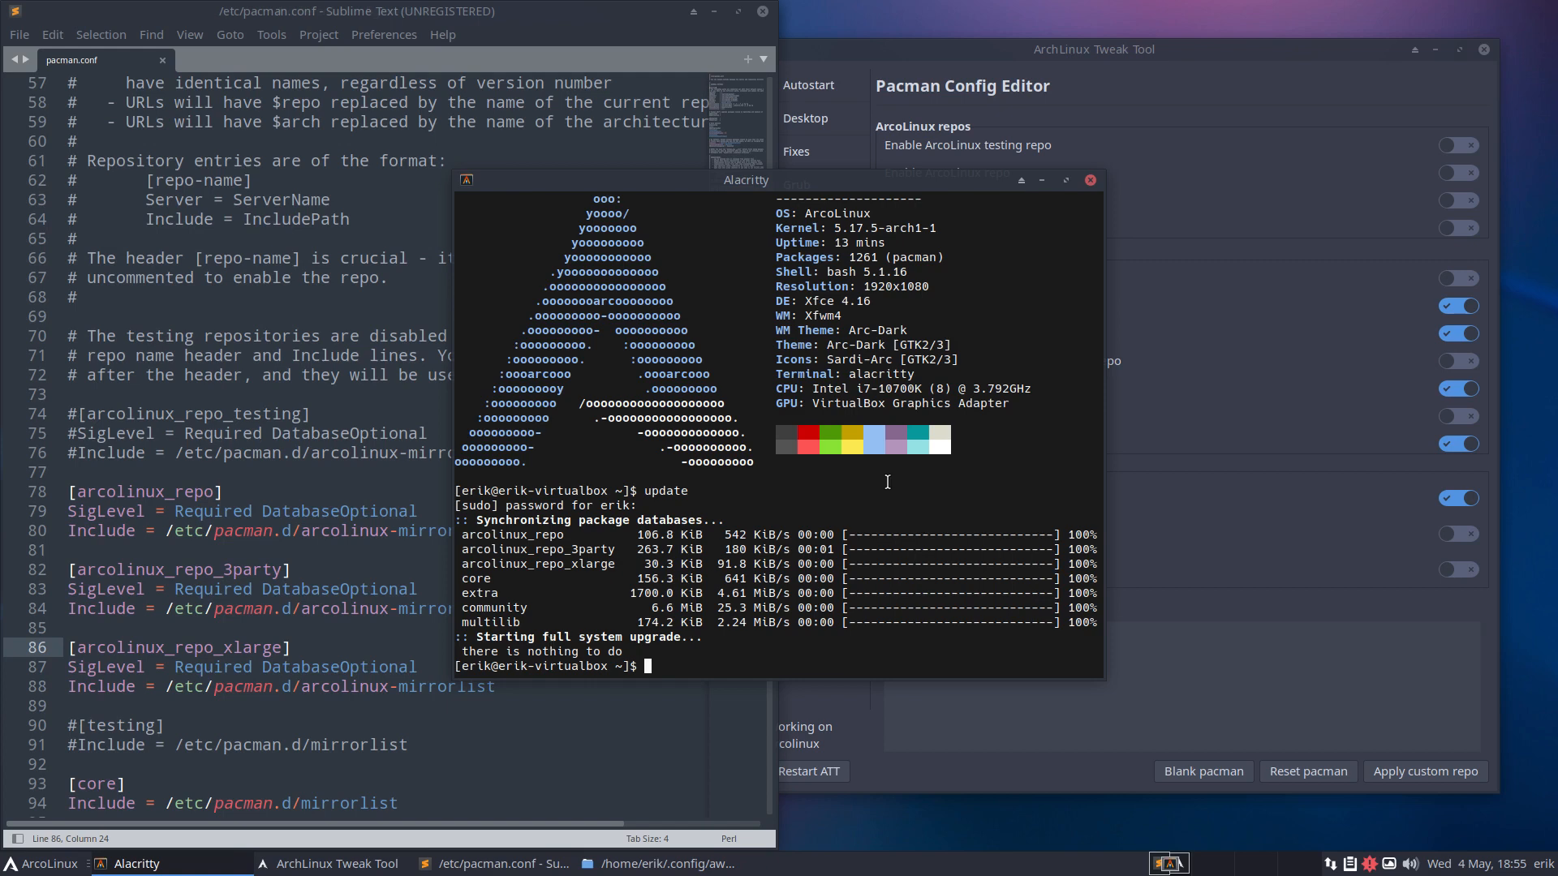
Close the terminal and open the Tweak Tool's Privacy/Security page.
{"action": "left_click", "coordinate": [1090, 180]}
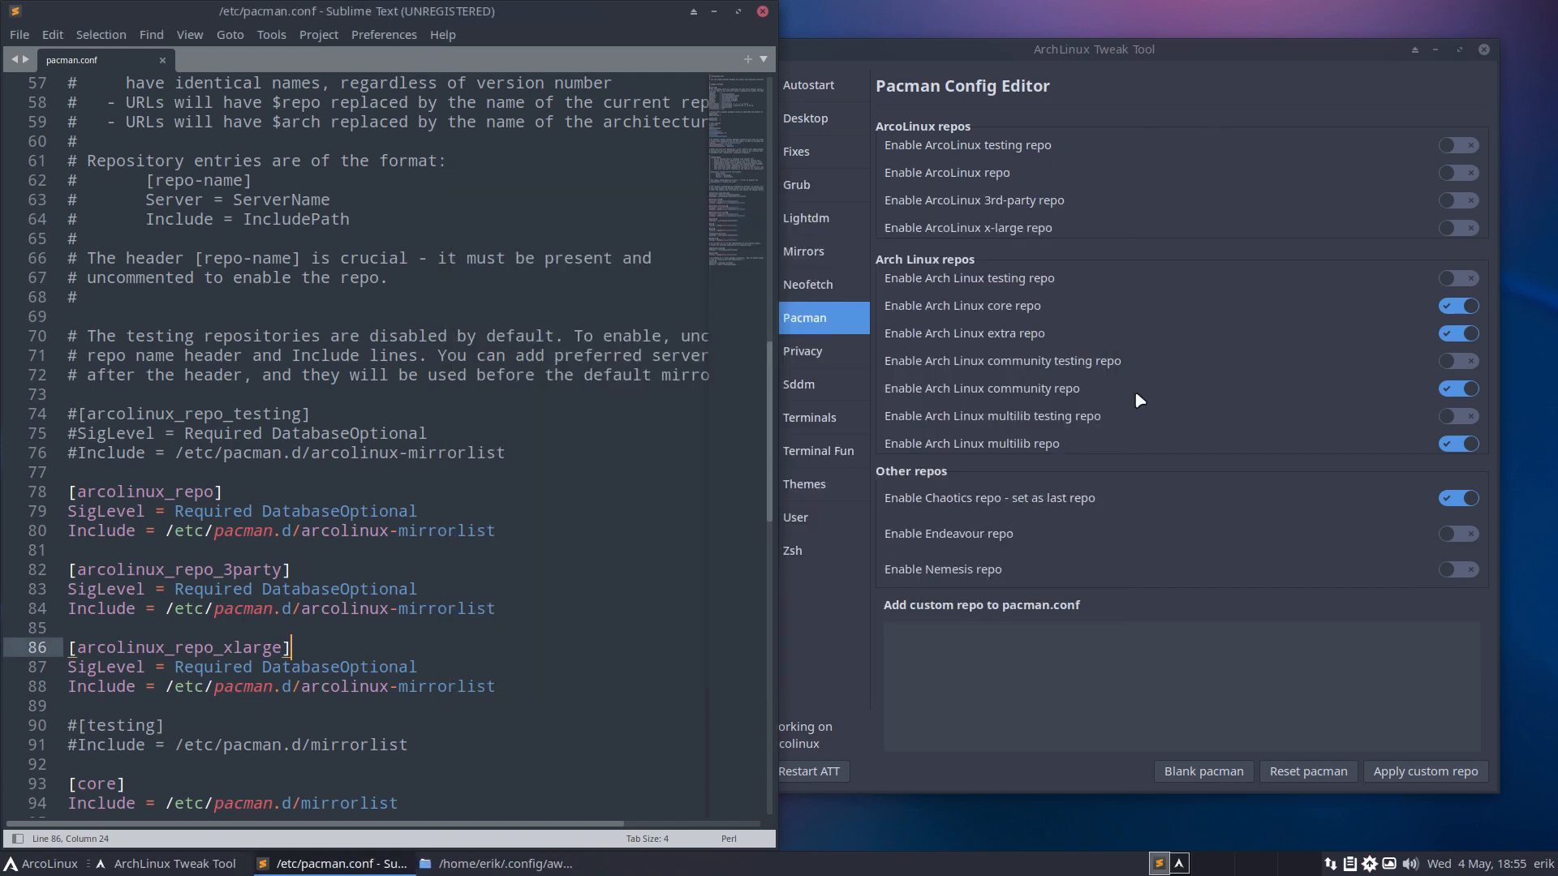
{"action": "left_click", "coordinate": [1014, 712]}
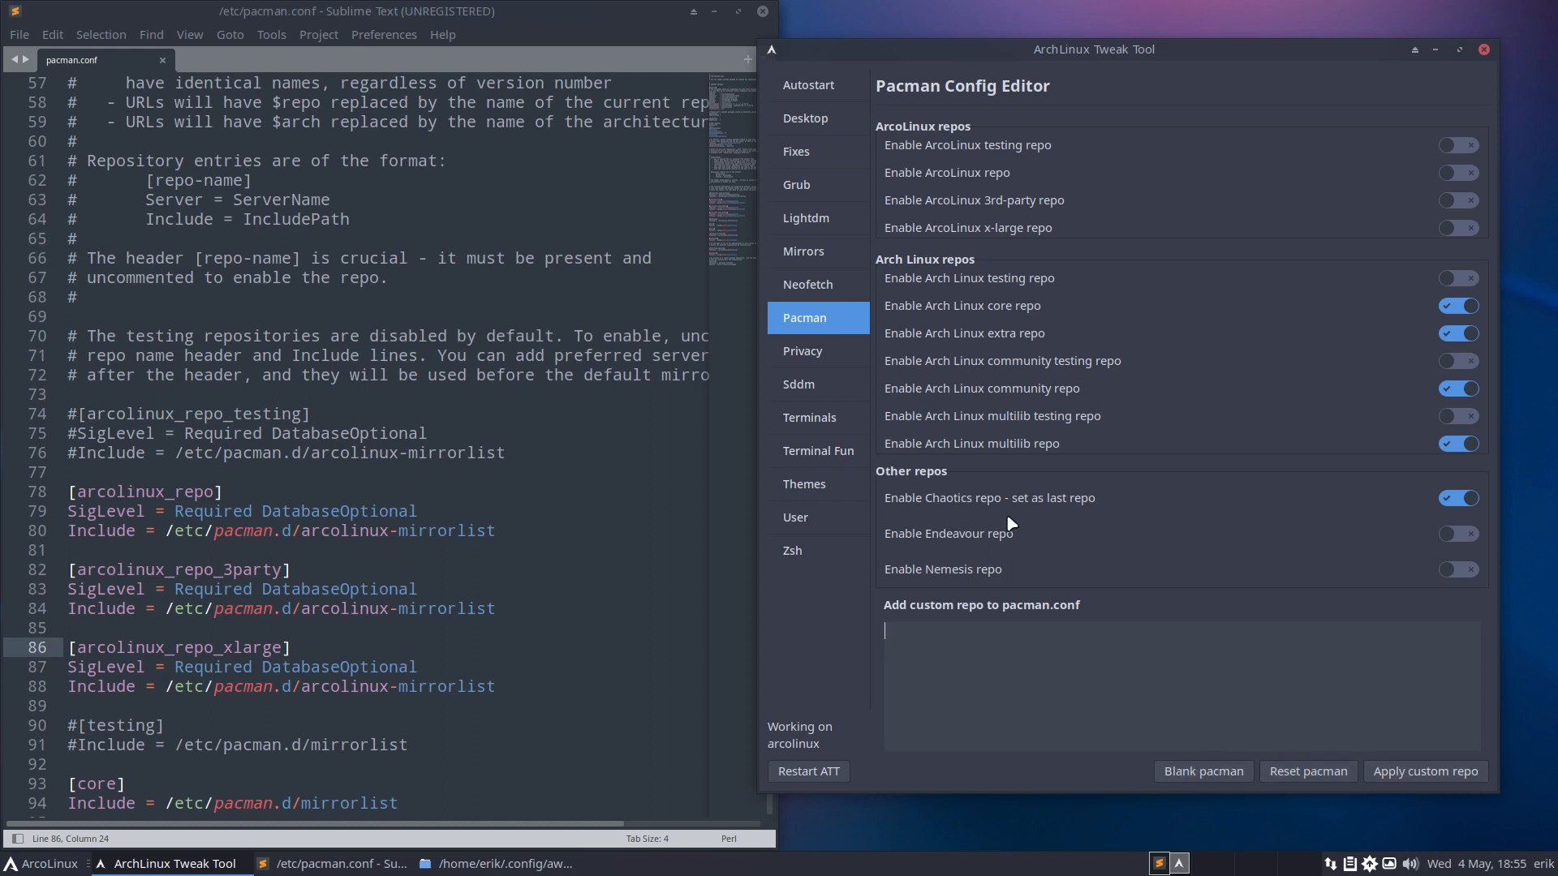
{"action": "left_click", "coordinate": [812, 355]}
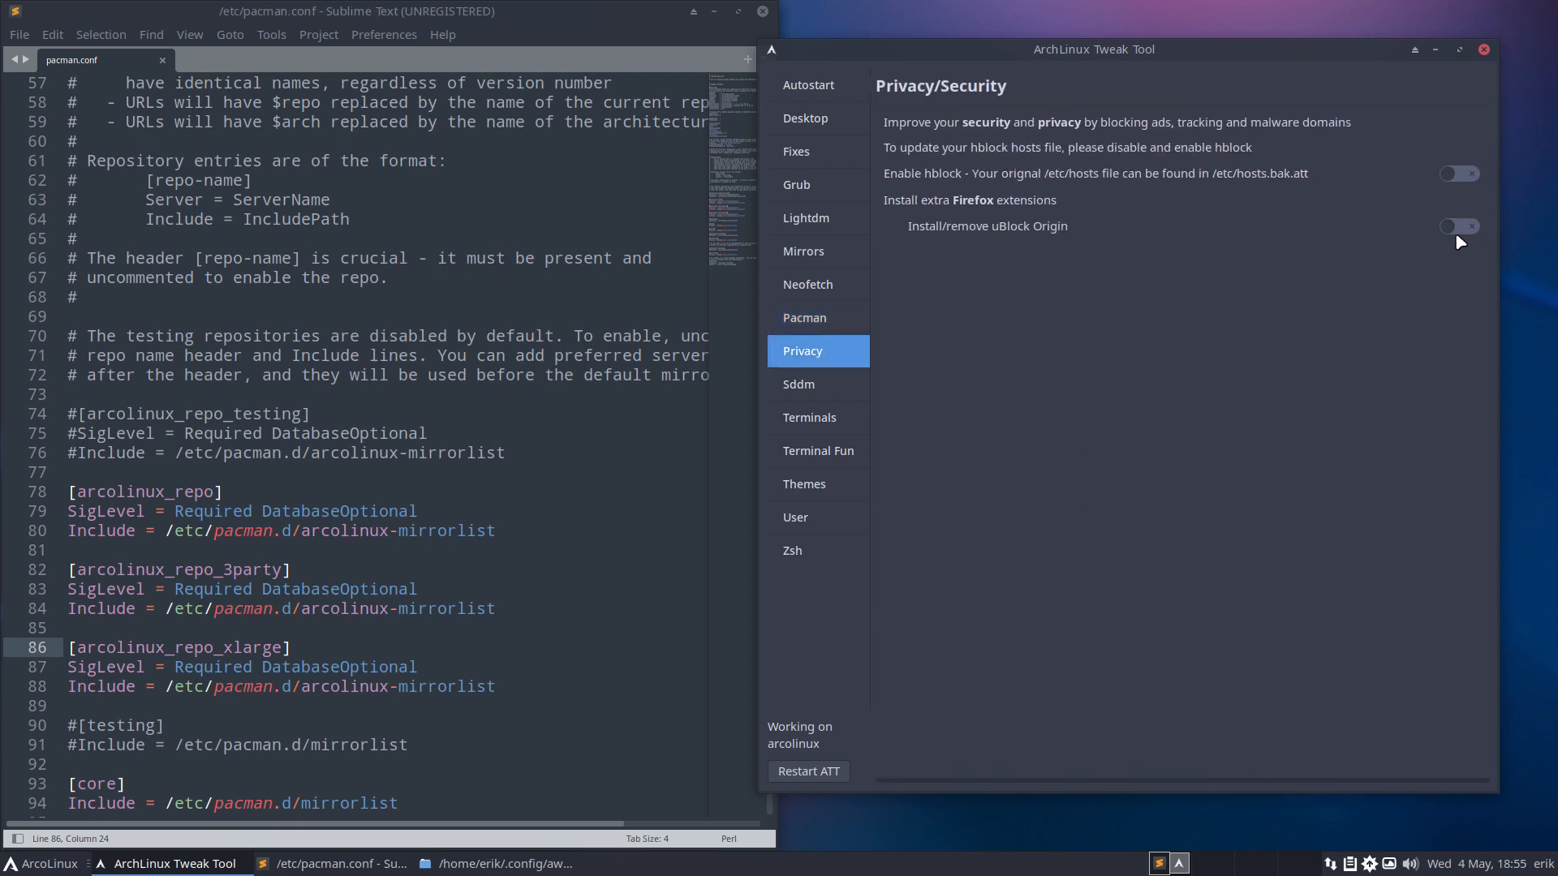
On the Sddm page, choose 'awesome' as the autologin desktop session and apply the settings.
{"action": "left_click", "coordinate": [836, 387]}
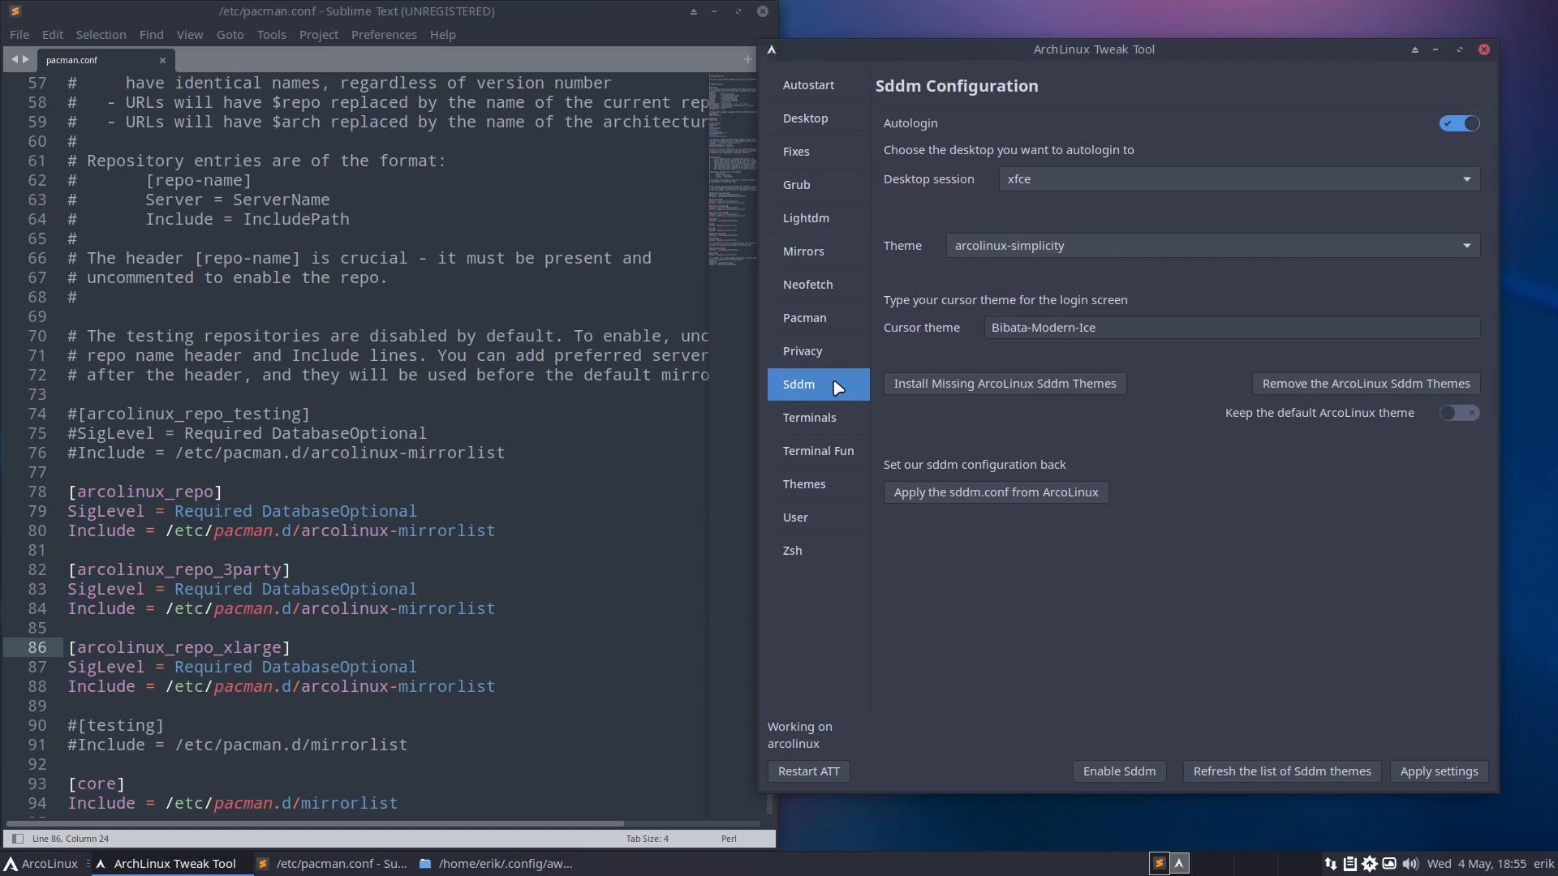
{"action": "left_click", "coordinate": [1083, 187]}
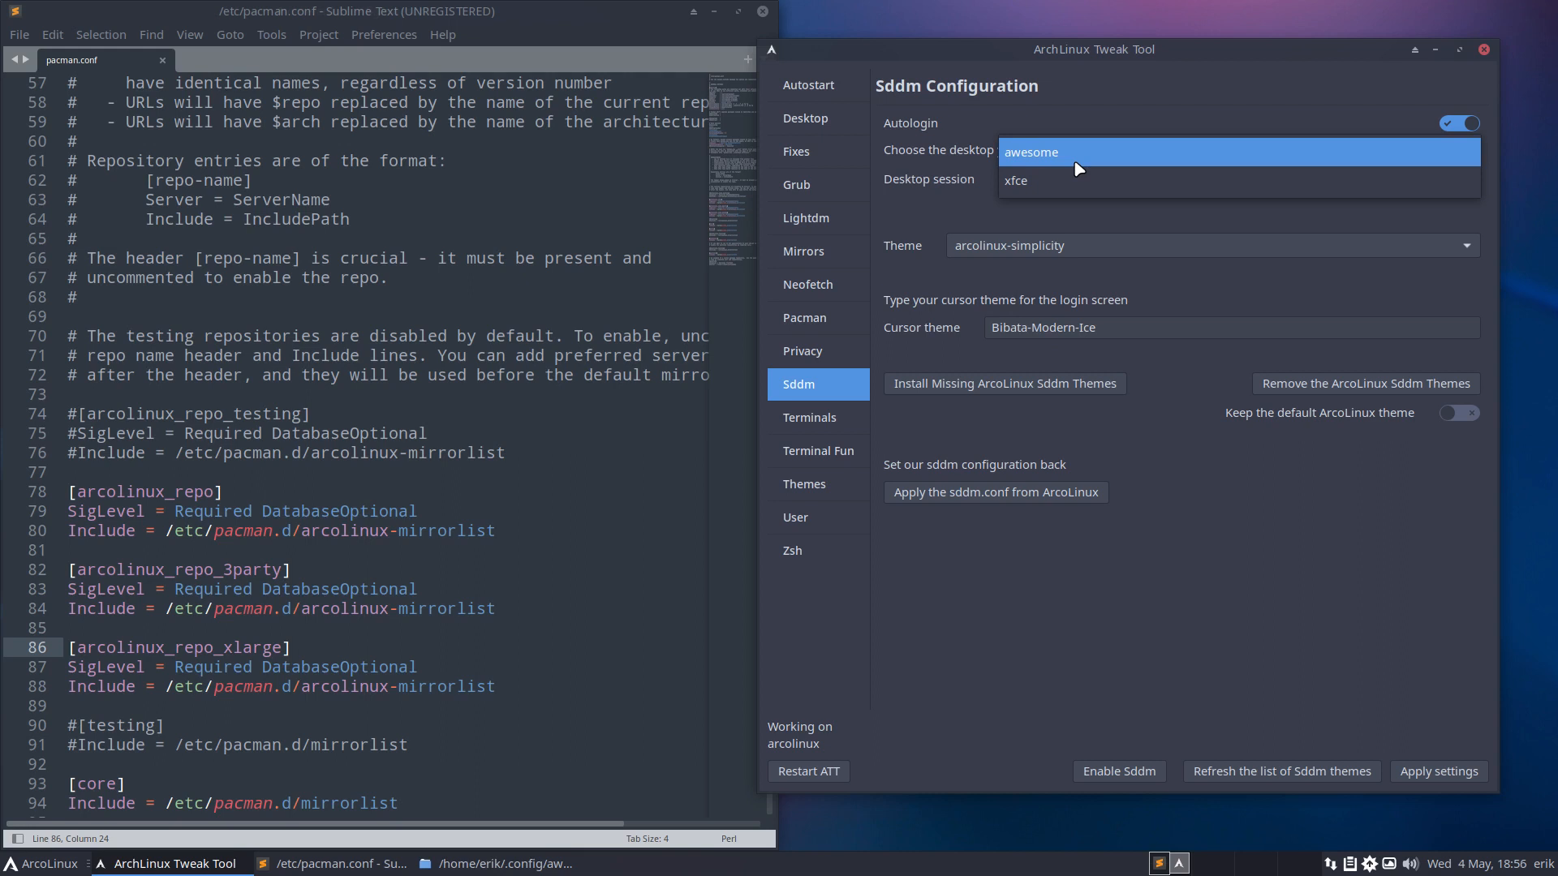
{"action": "left_click", "coordinate": [1075, 162]}
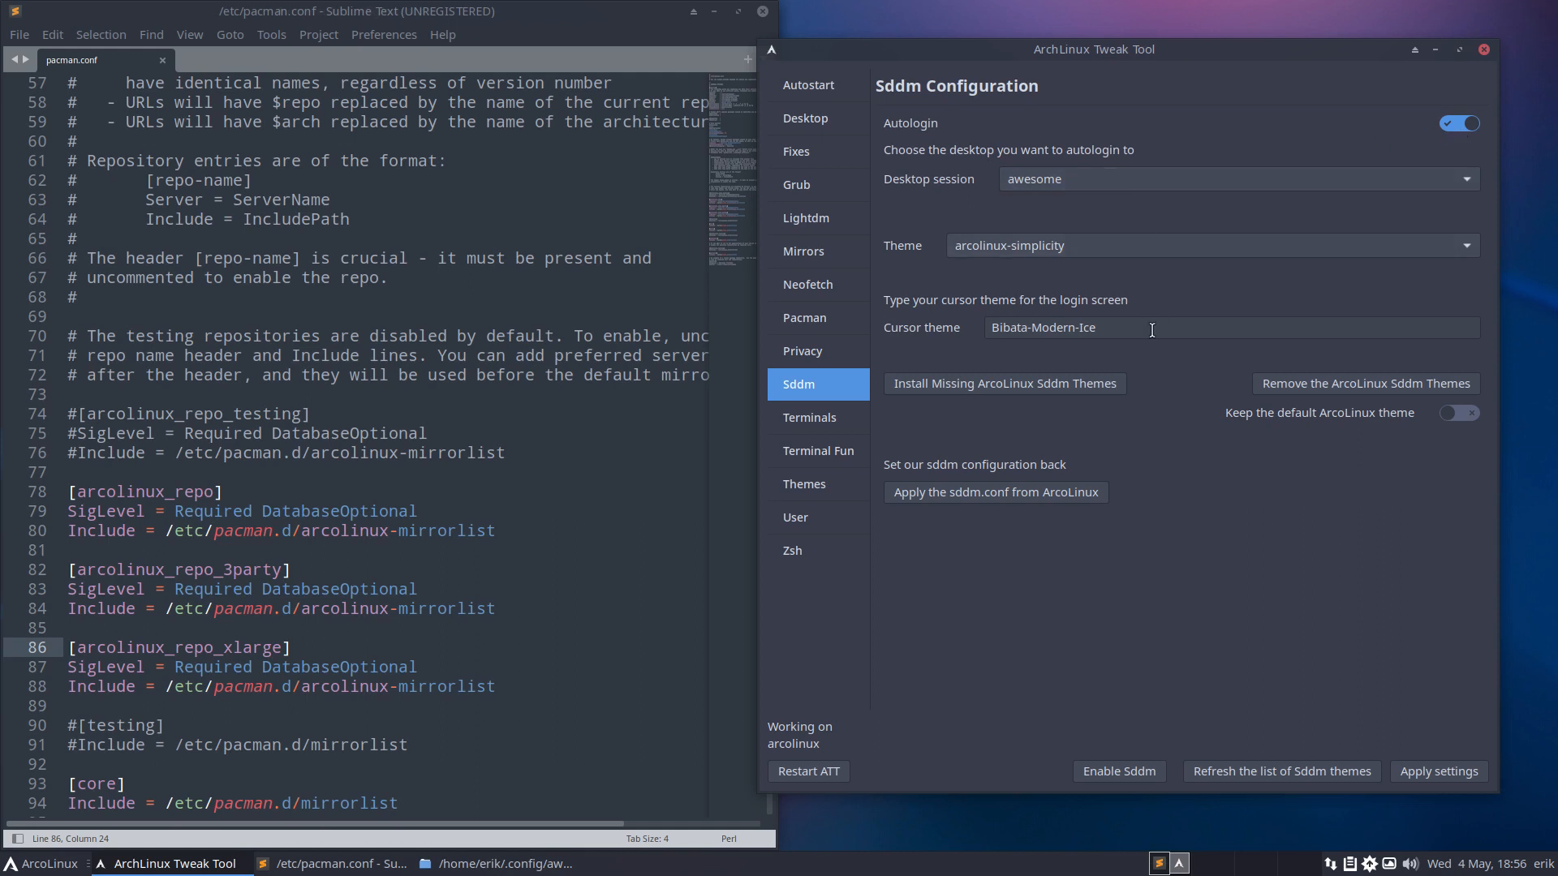
{"action": "left_click", "coordinate": [1402, 773]}
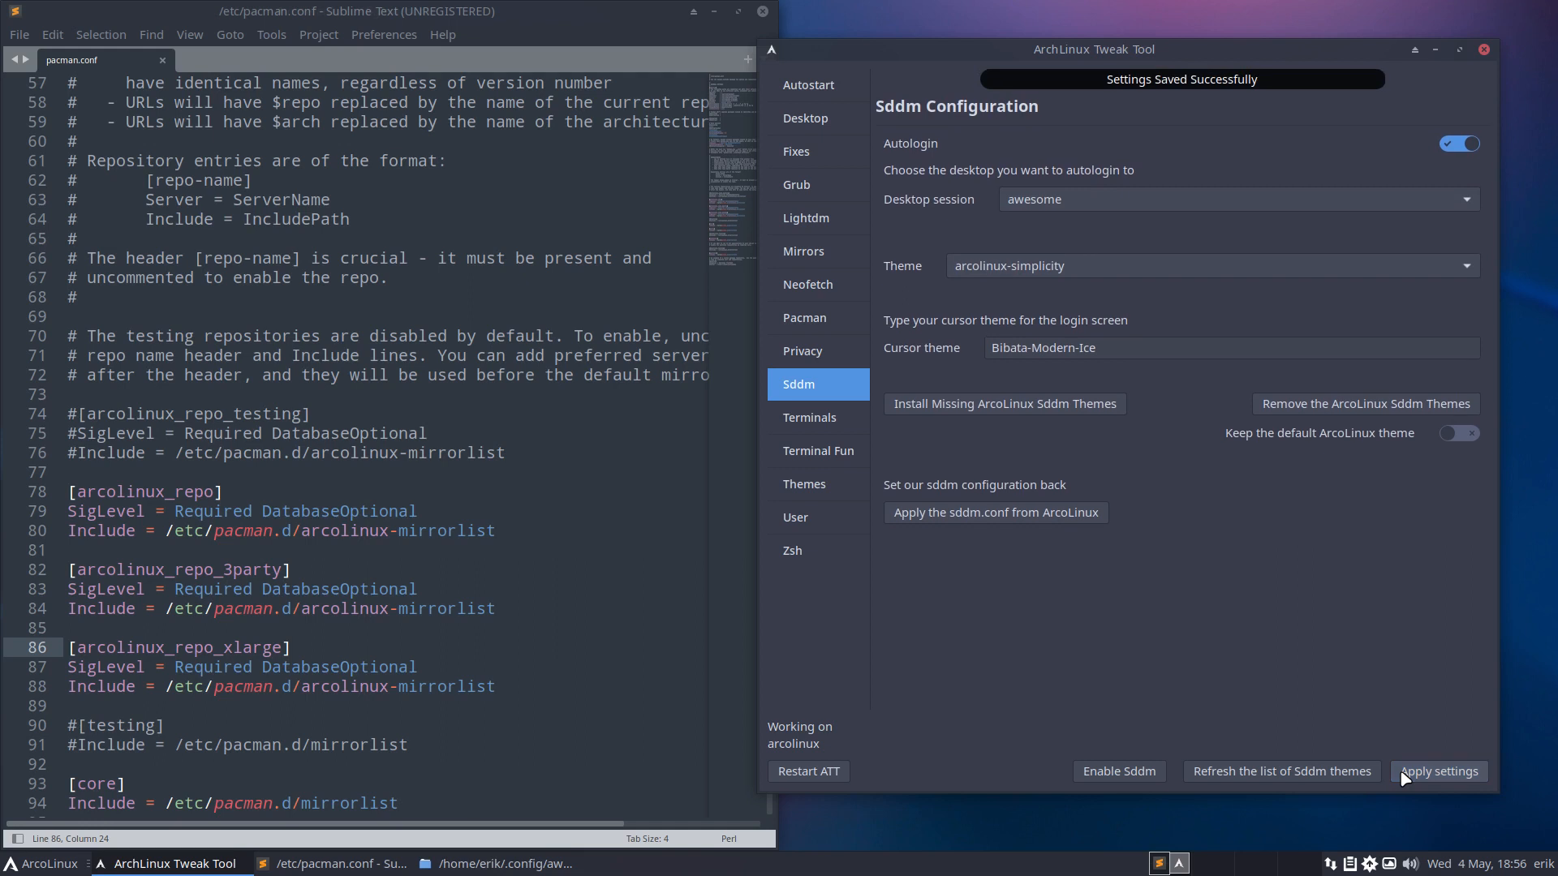
Visit the Terminals, Terminal Fun and Theme Switcher pages in turn, finishing on Create User.
{"action": "left_click", "coordinate": [826, 424]}
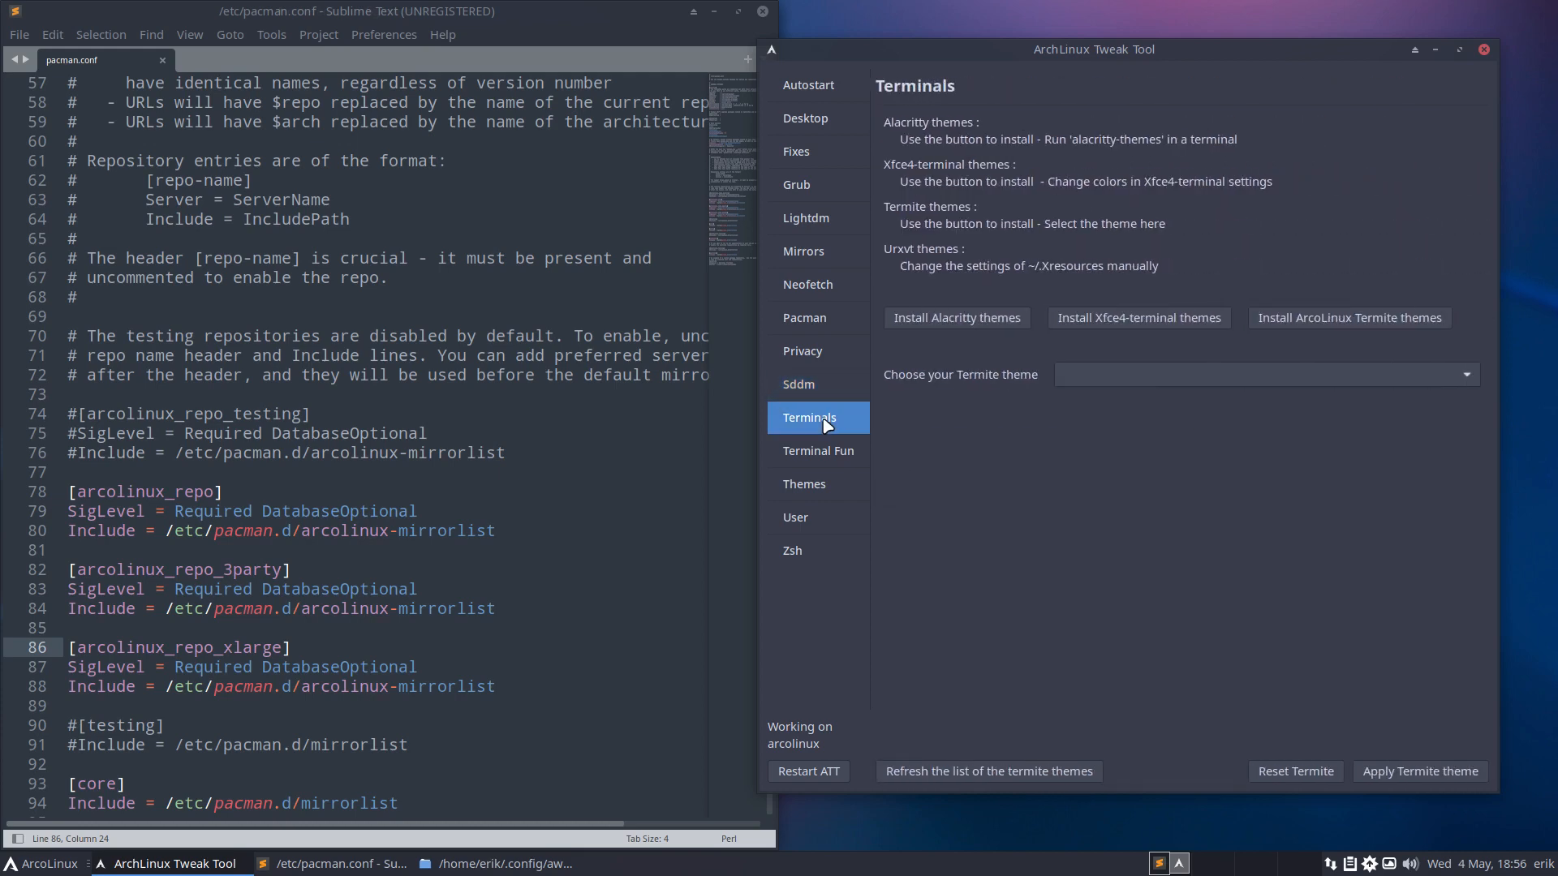
{"action": "left_click", "coordinate": [835, 461]}
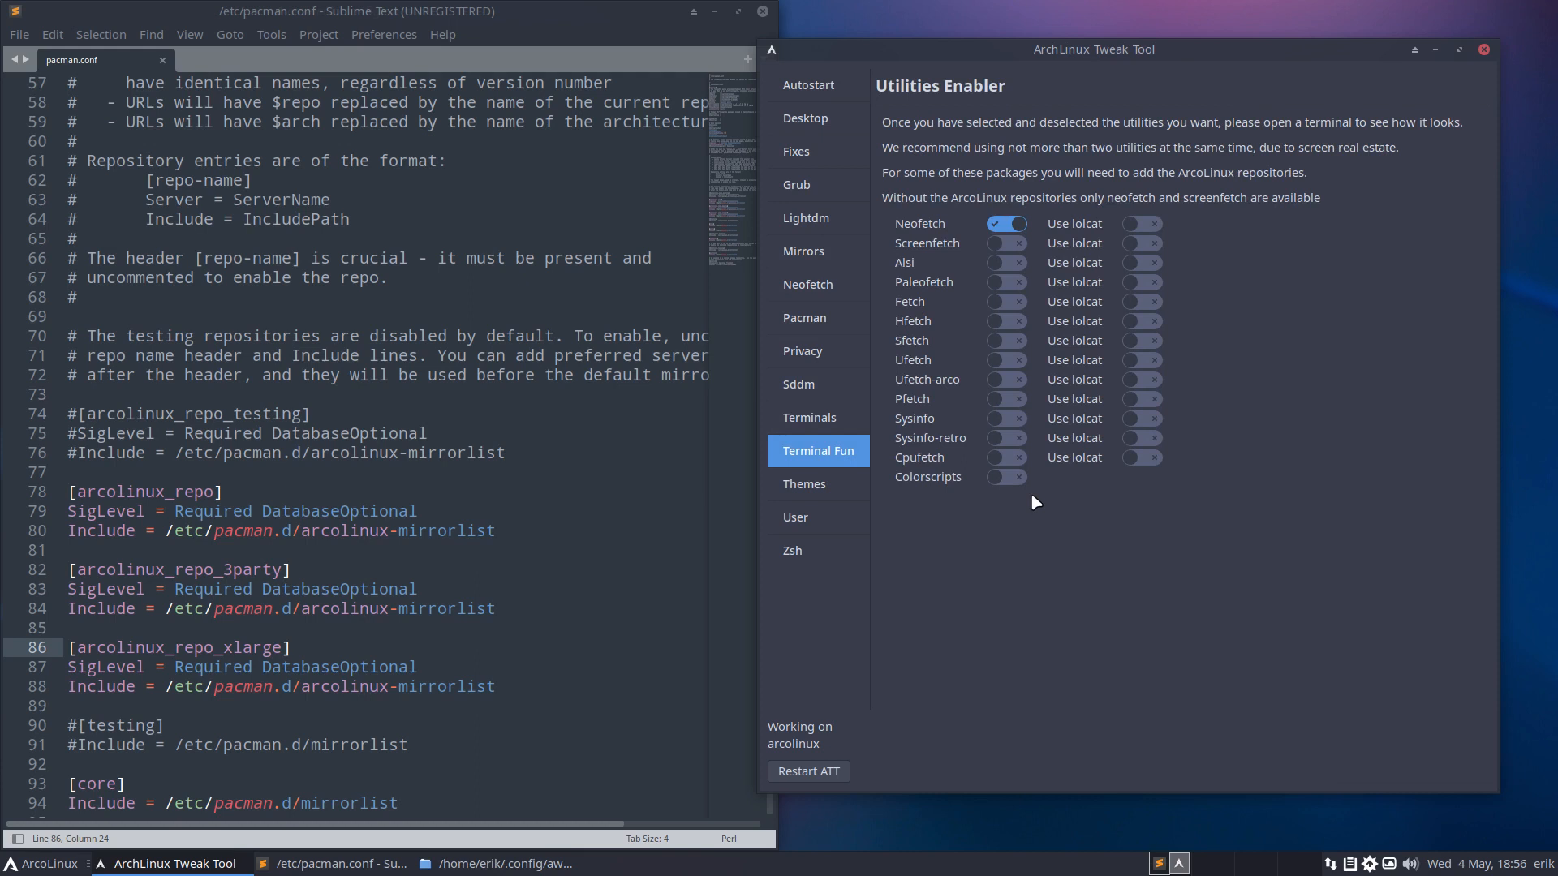
{"action": "left_click", "coordinate": [812, 490]}
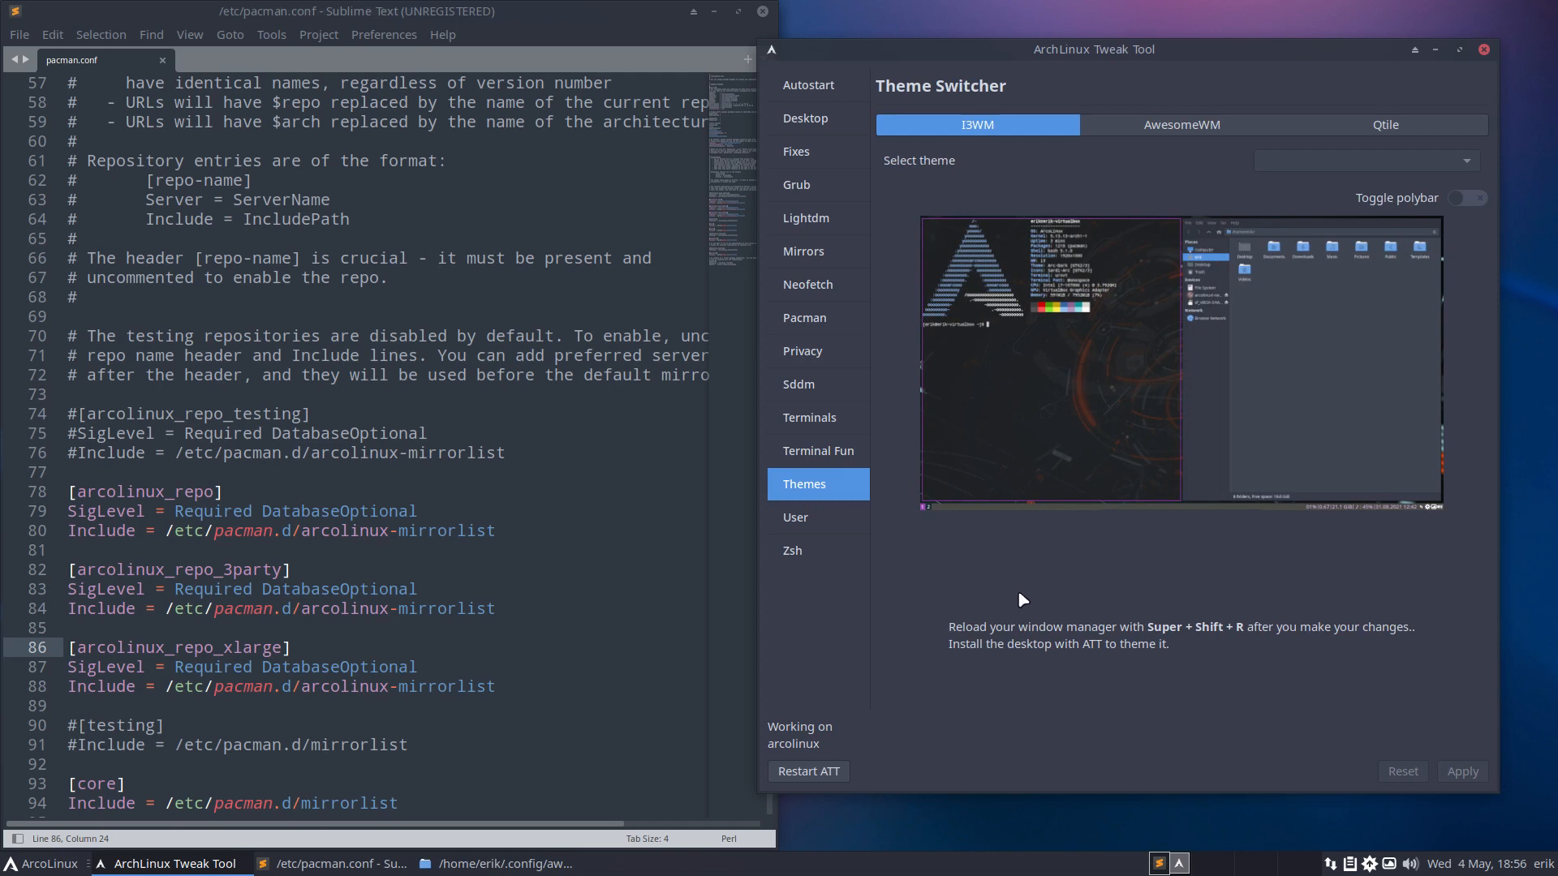
{"action": "left_click", "coordinate": [827, 525]}
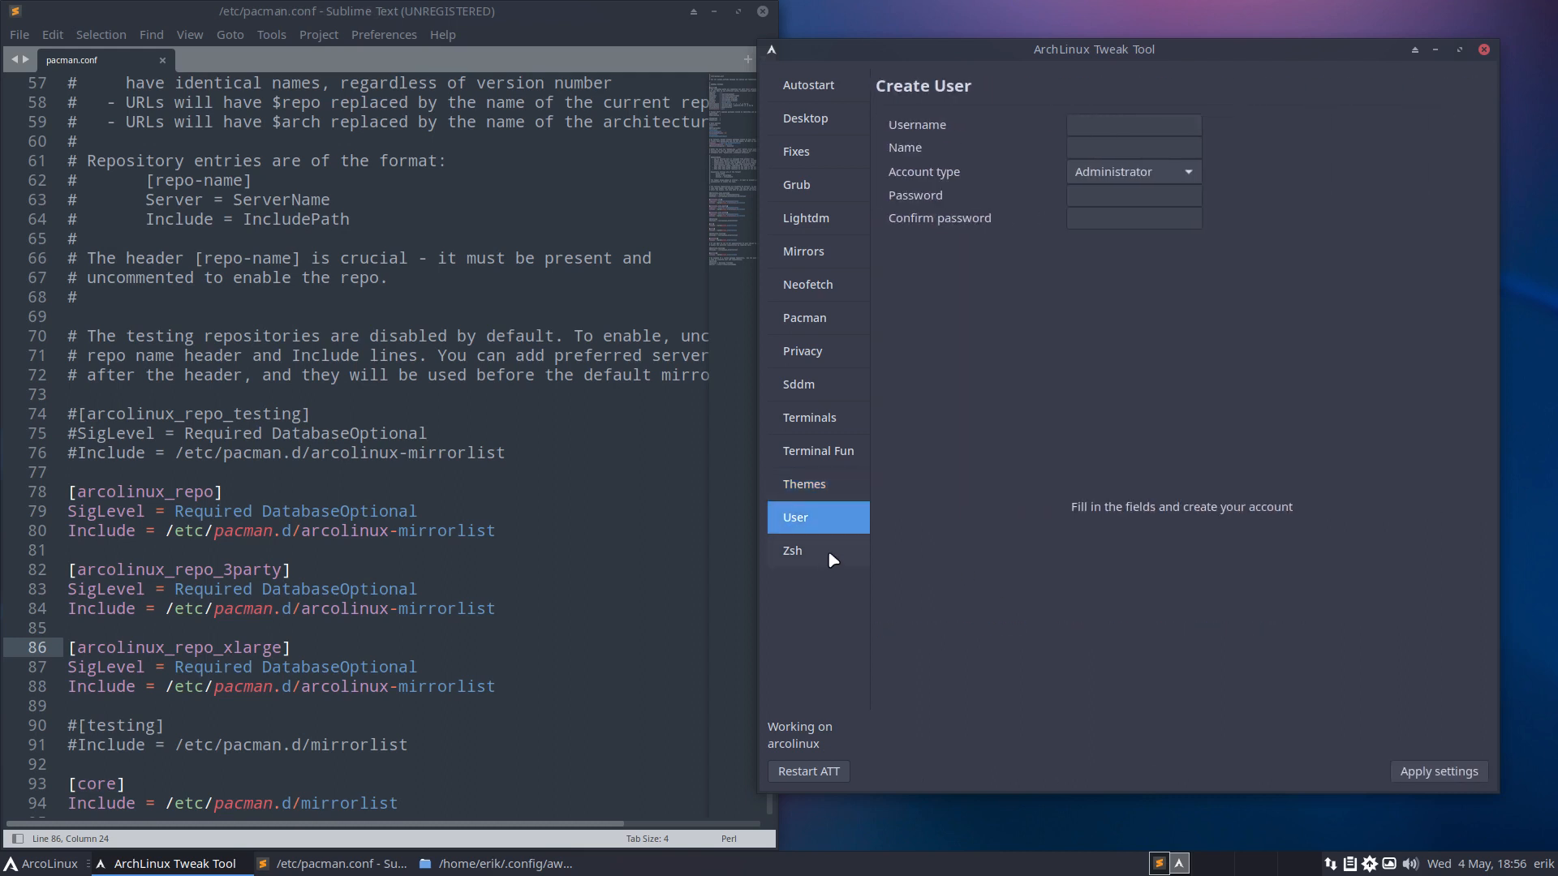
View the ZSH Themes page, then pass through Autostart and Desktop Installer to ArcoLinux Fixes.
{"action": "left_click", "coordinate": [827, 551]}
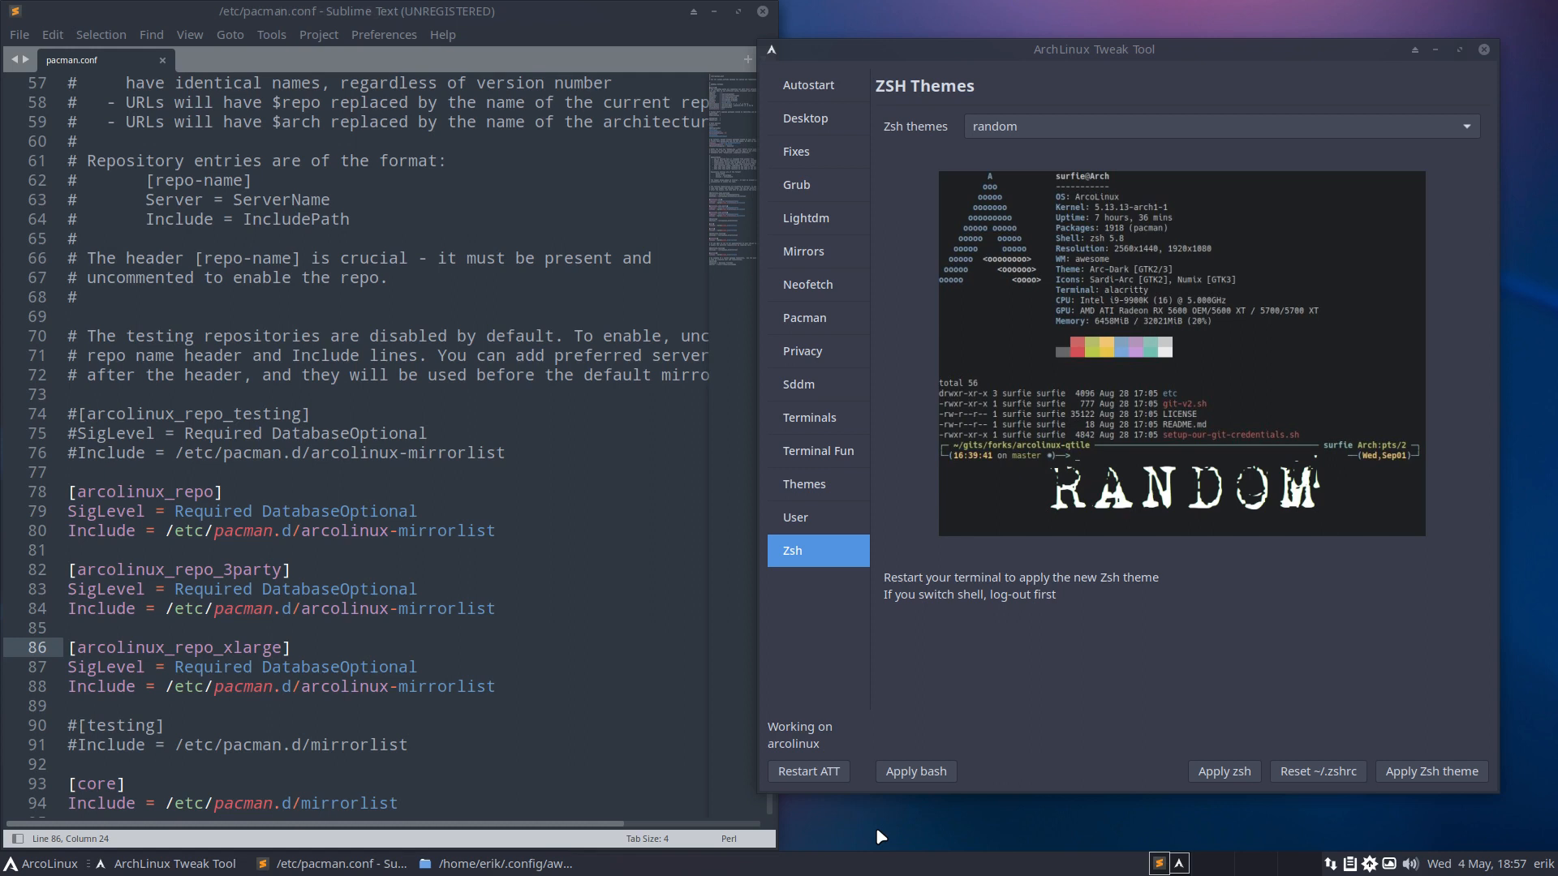
{"action": "left_click", "coordinate": [1128, 49]}
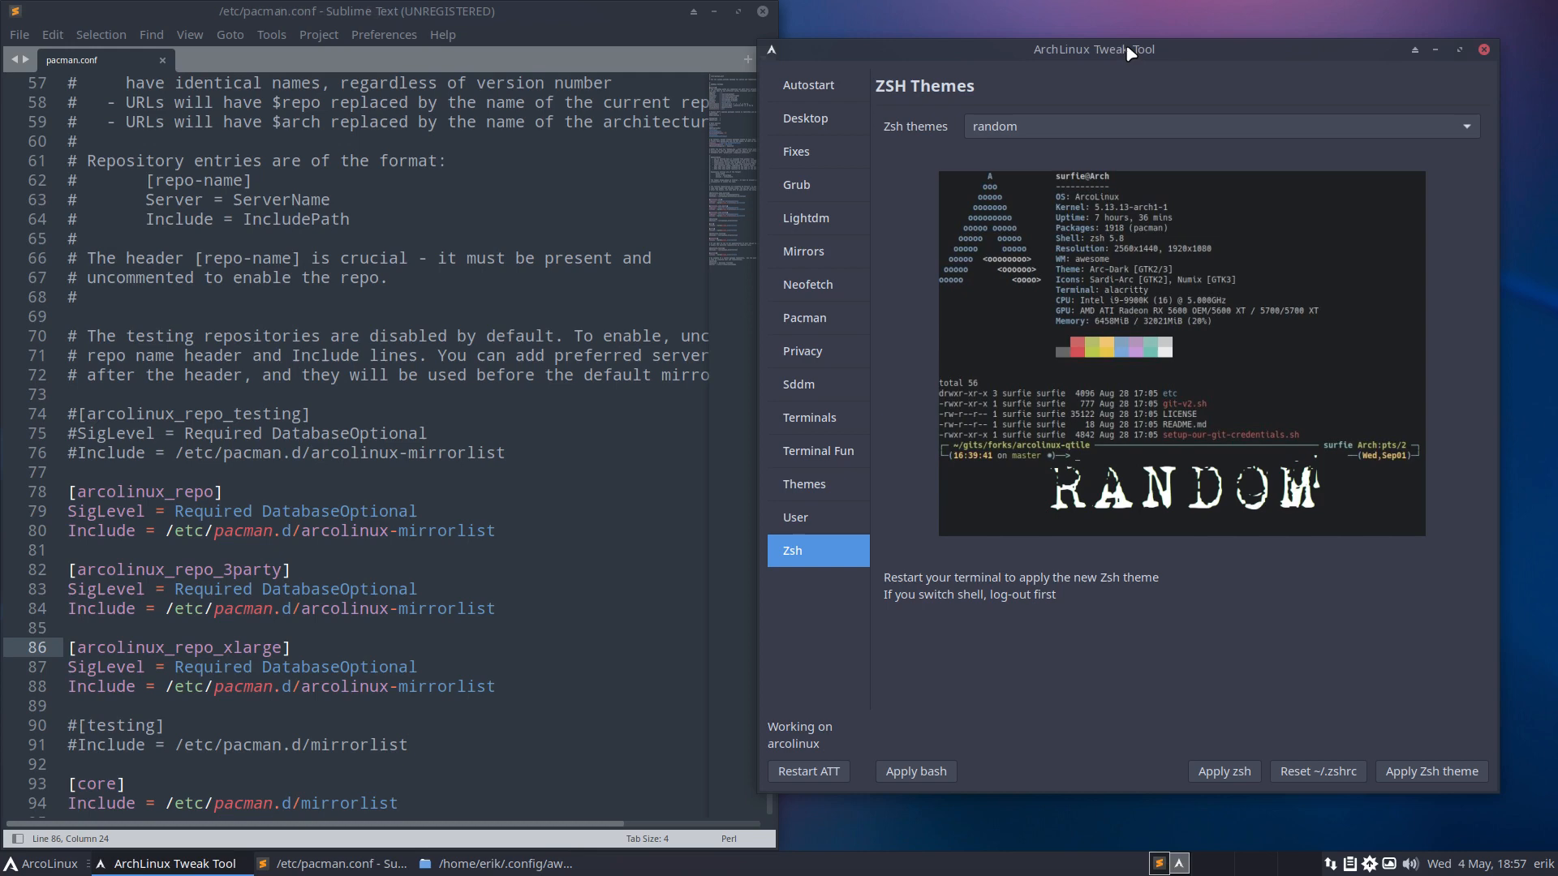
{"action": "left_click", "coordinate": [811, 85]}
{"action": "left_click", "coordinate": [806, 118]}
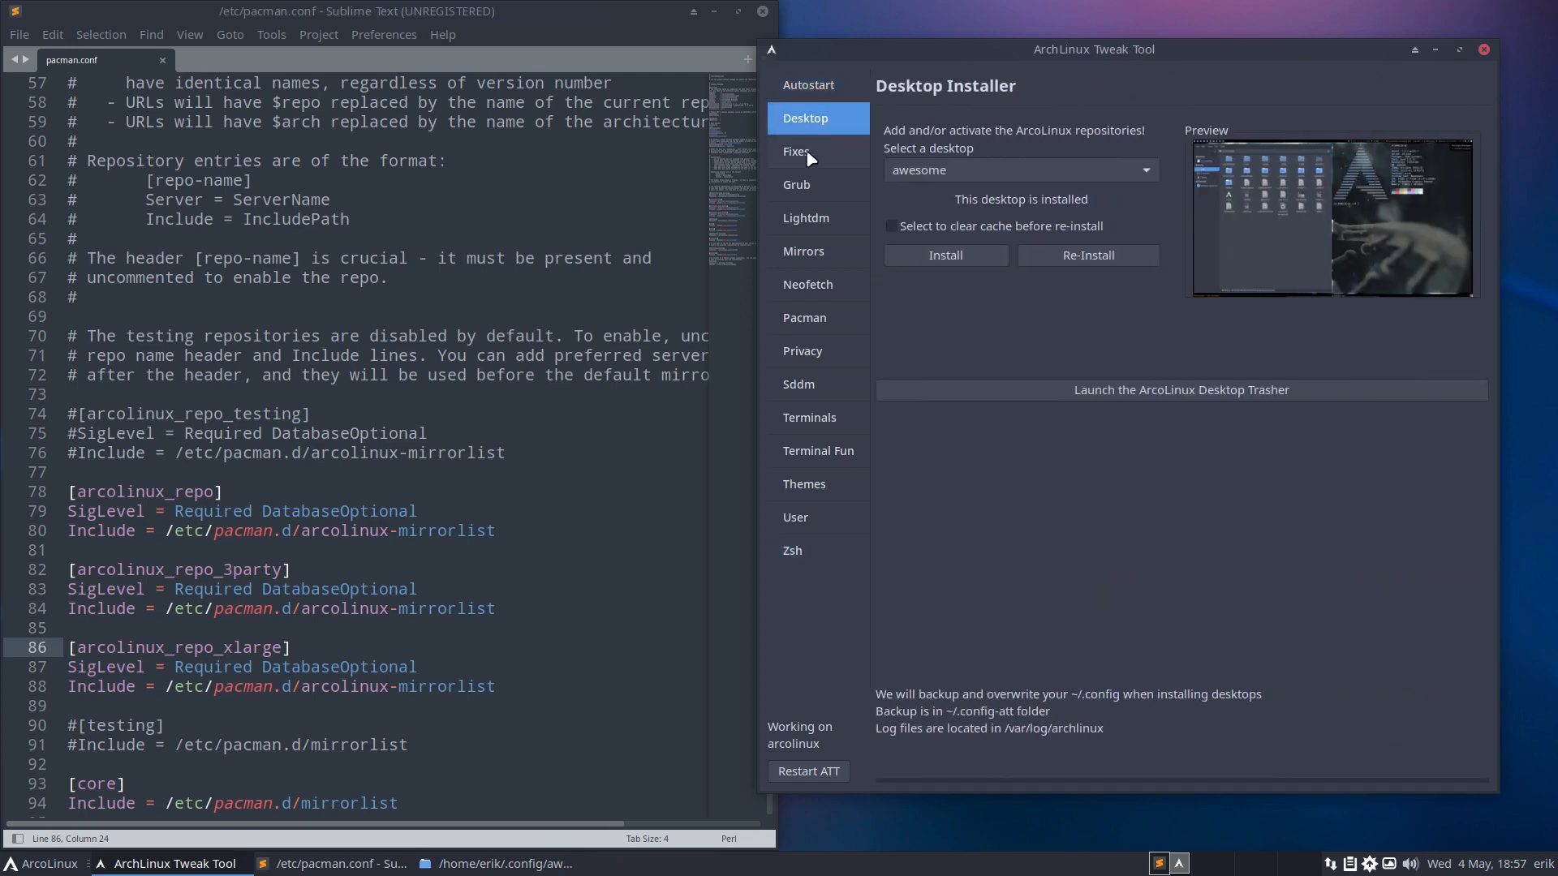
{"action": "left_click", "coordinate": [803, 152]}
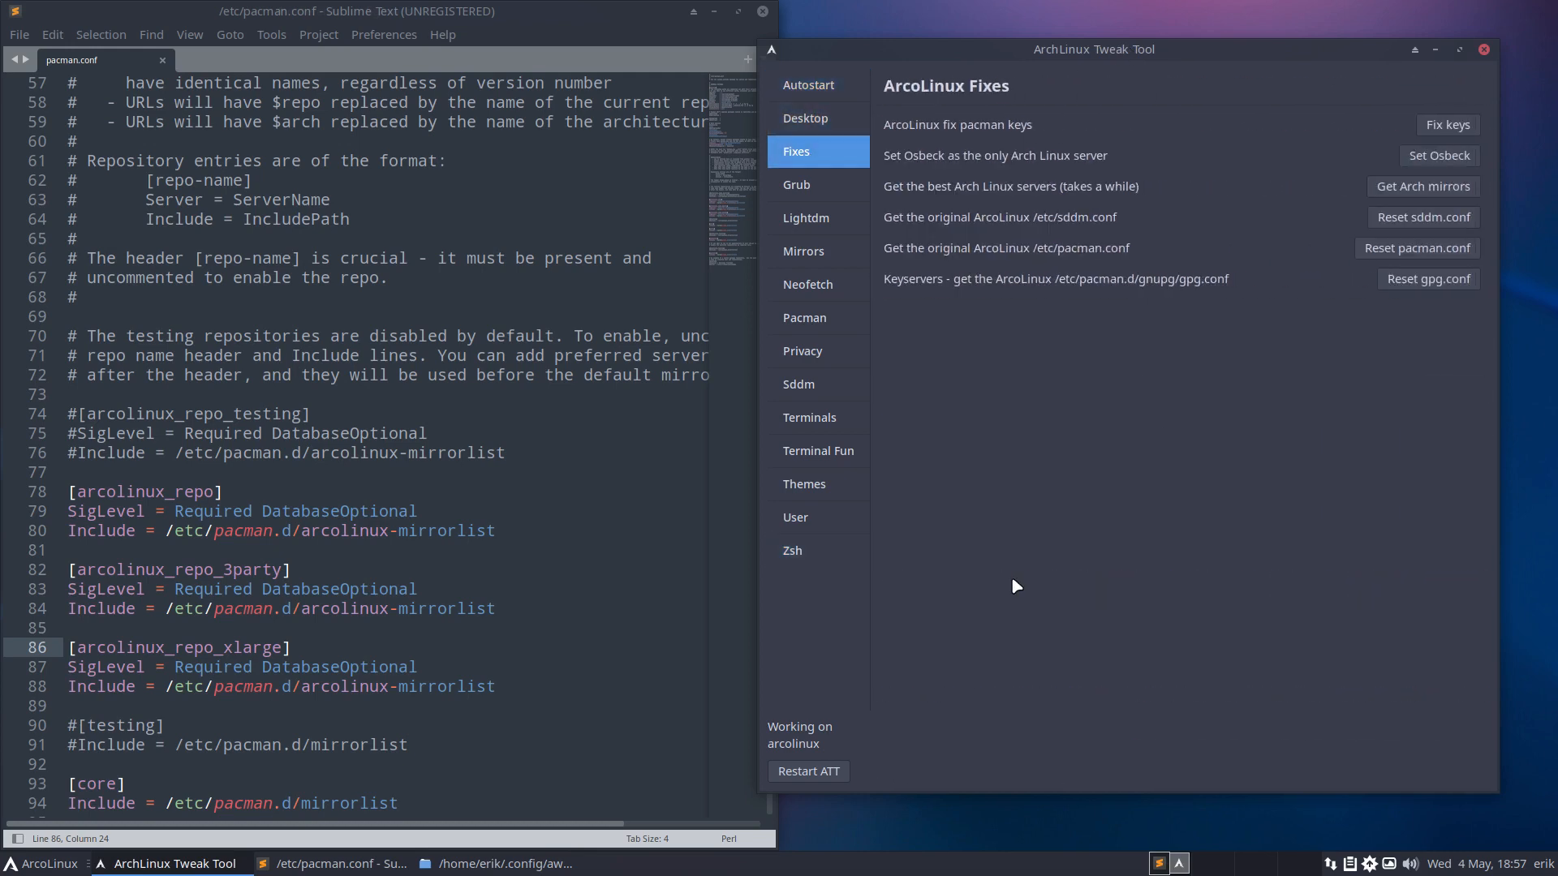